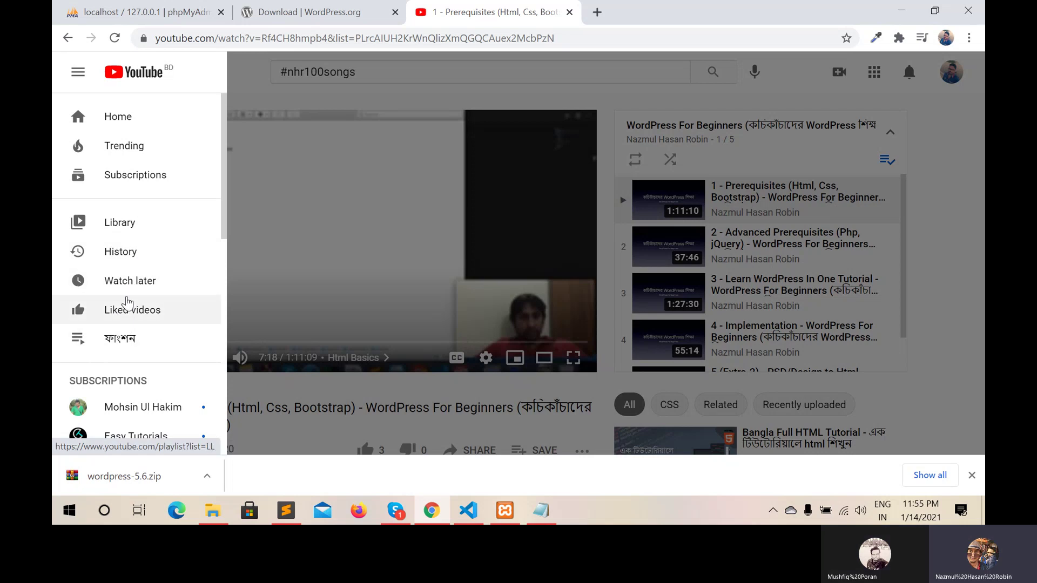
Scroll the YouTube sidebar and expand Subscriptions with 'Show 11 more'
scroll(129, 238, down, 3)
scroll(130, 238, down, 3)
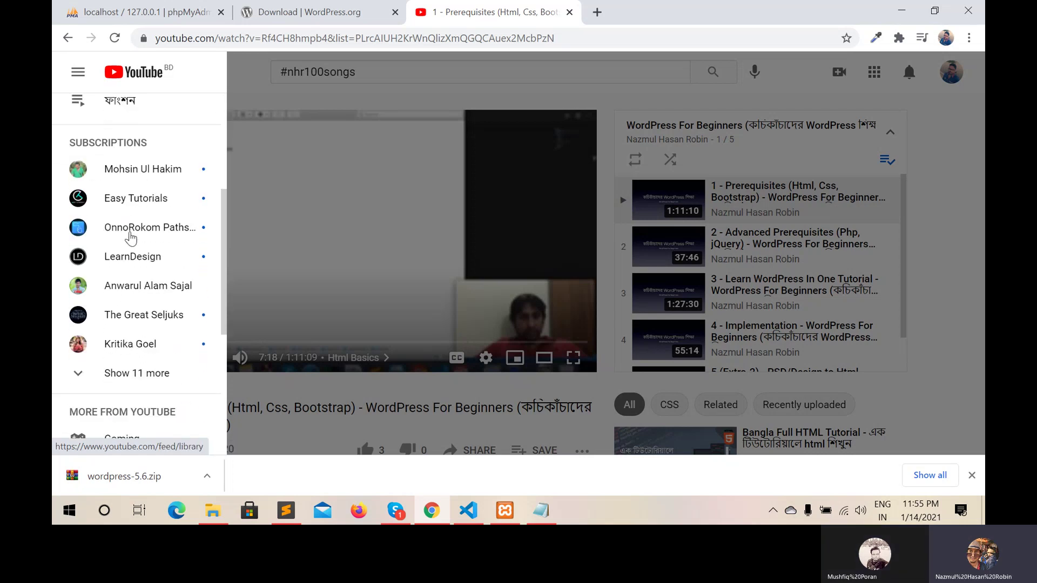
scroll(130, 227, down, 1)
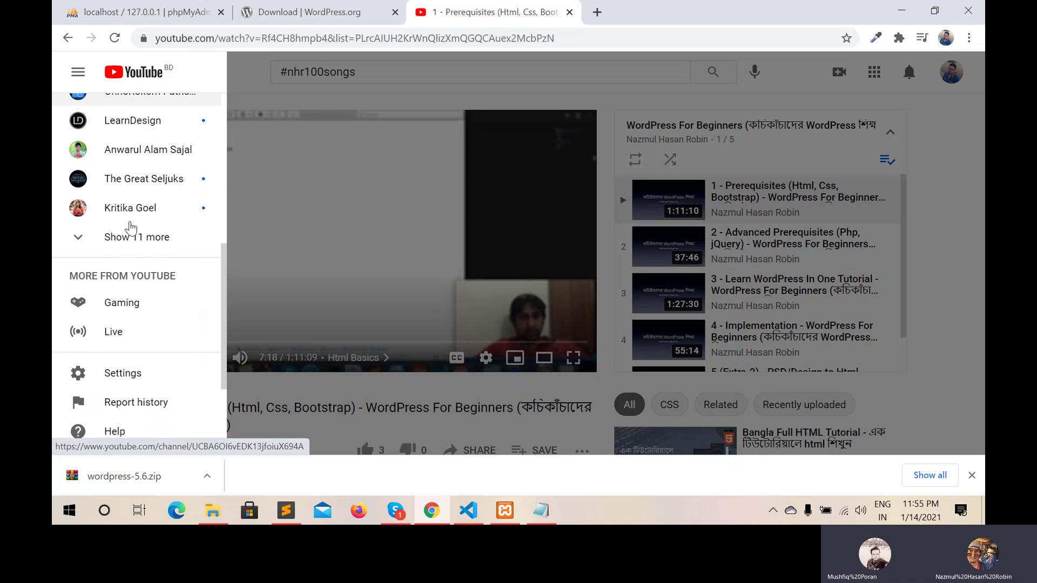
scroll(130, 227, up, 3)
scroll(131, 225, down, 2)
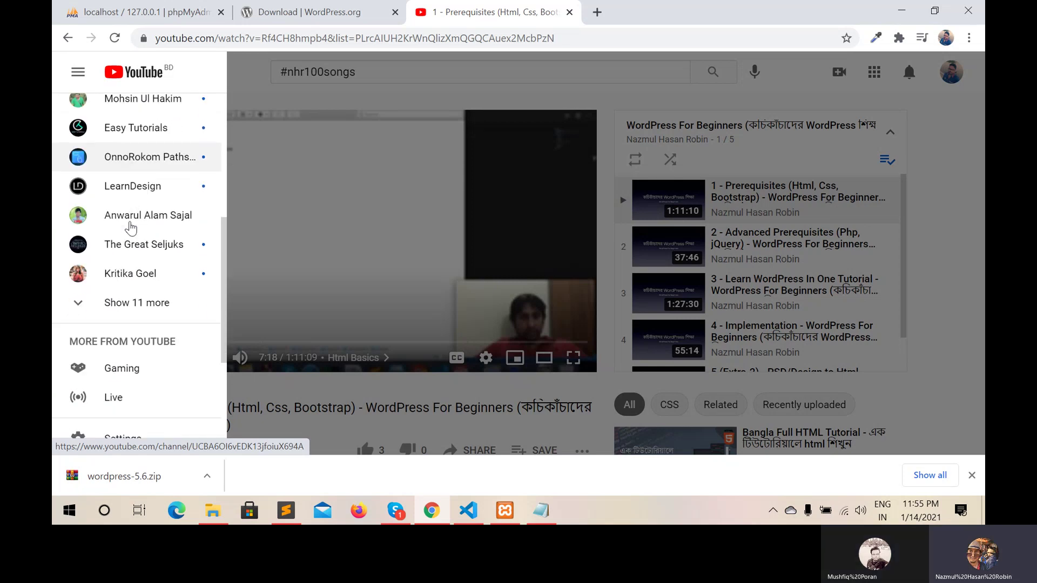
scroll(118, 216, up, 2)
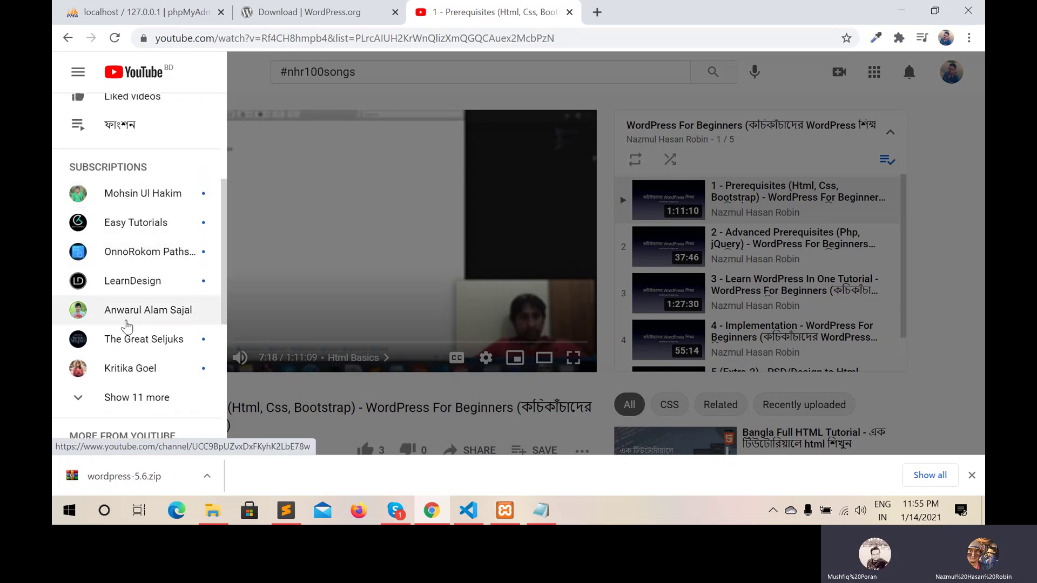
click(80, 401)
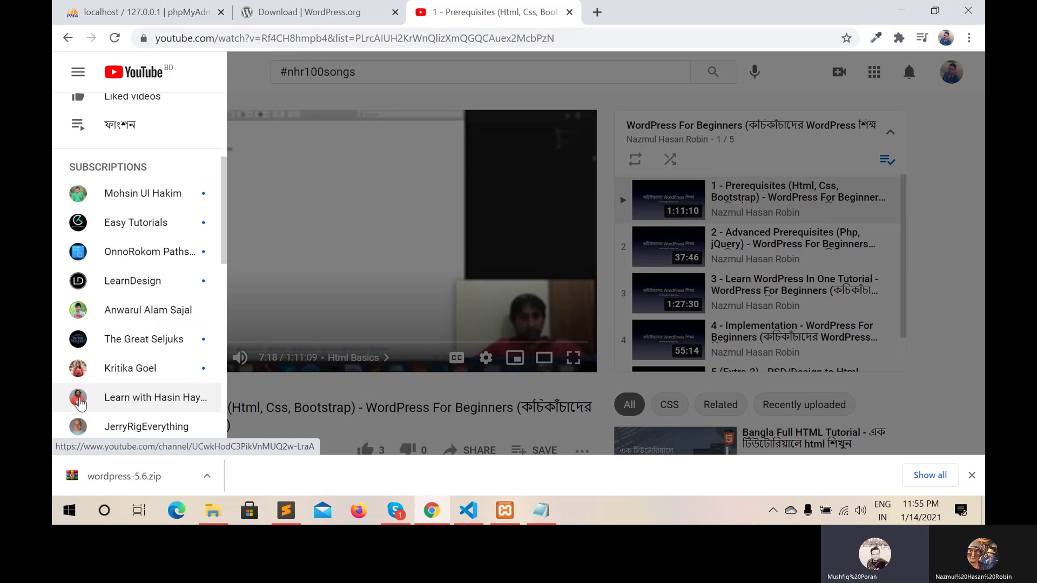
scroll(154, 354, down, 5)
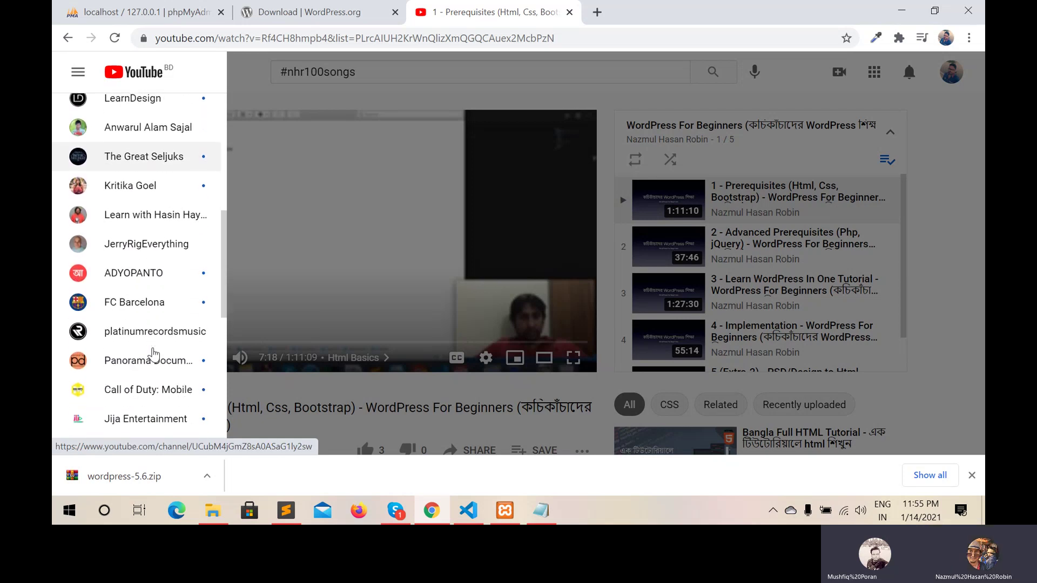
scroll(154, 354, down, 2)
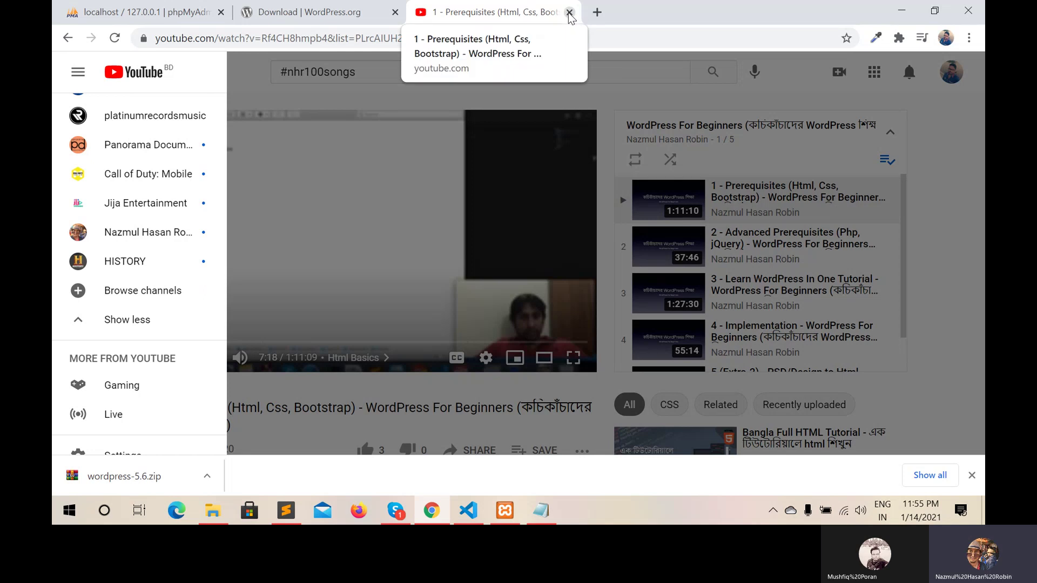
Close the YouTube tab, then open and close wordpress-5.6.zip in WinRAR
click(569, 12)
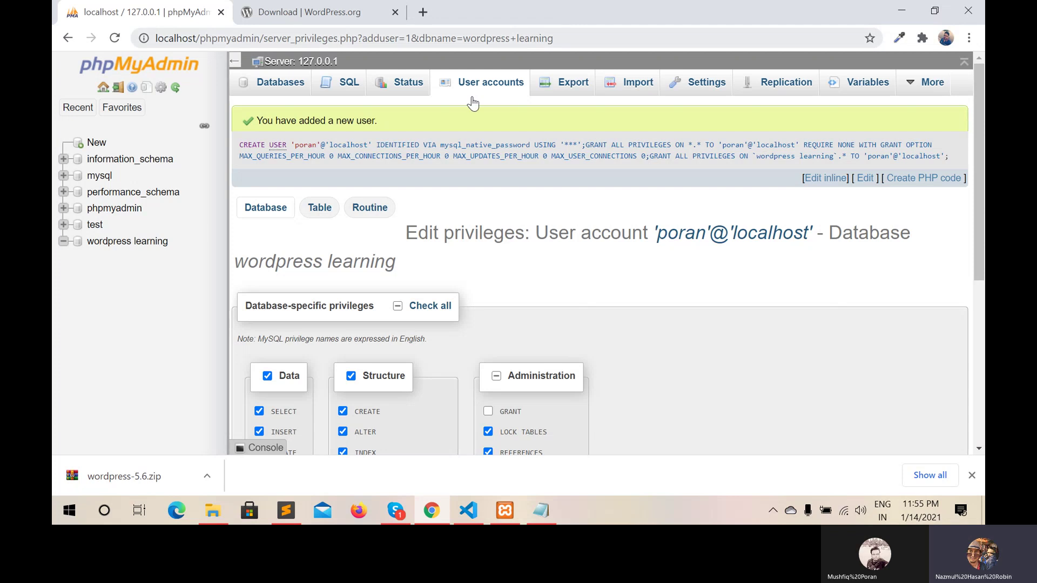
click(140, 481)
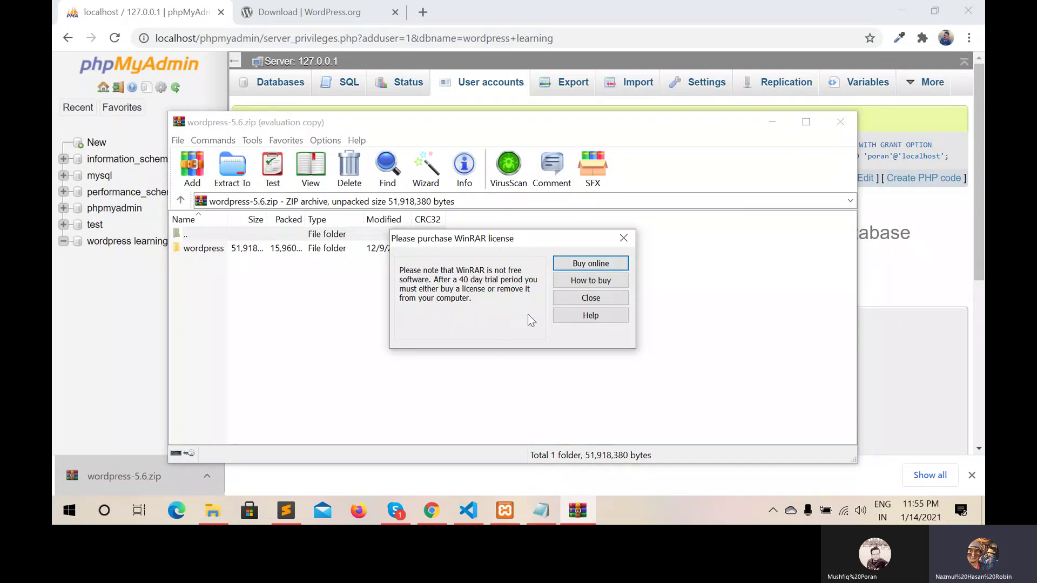
click(589, 298)
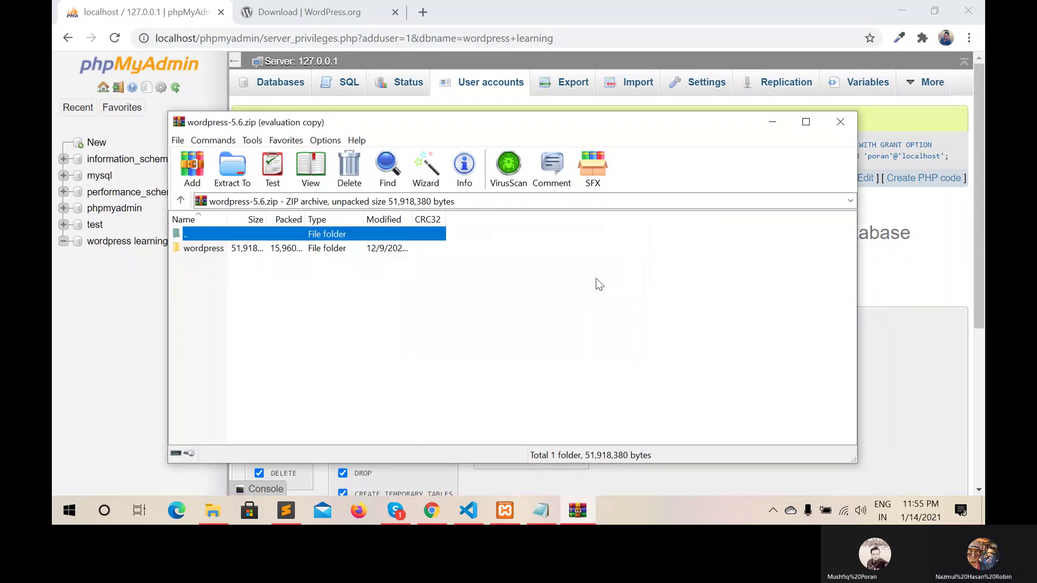
click(840, 122)
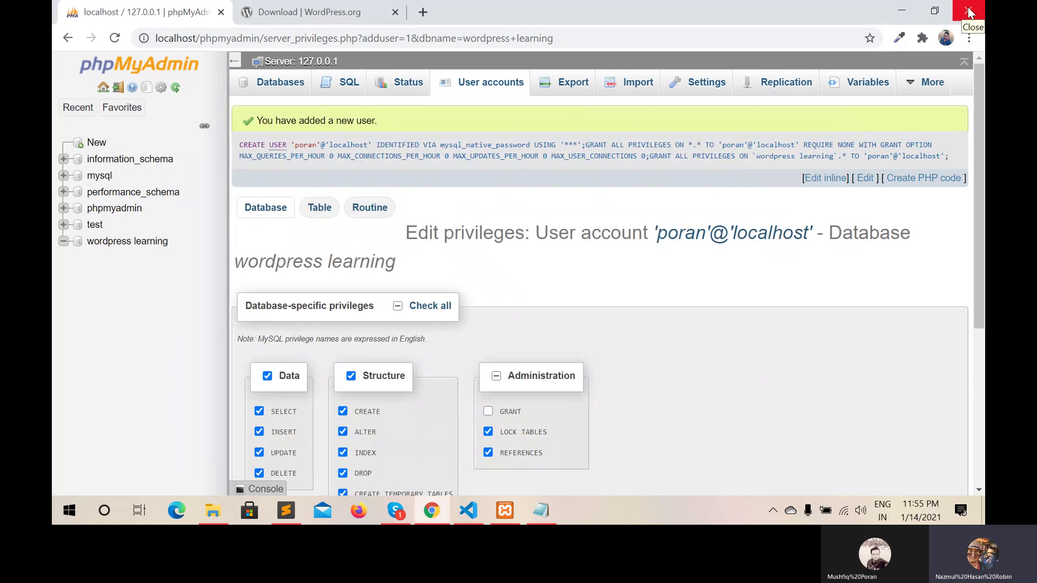
Minimize Chrome, Sublime Text, Skype and VS Code to reveal the desktop
click(912, 14)
click(912, 11)
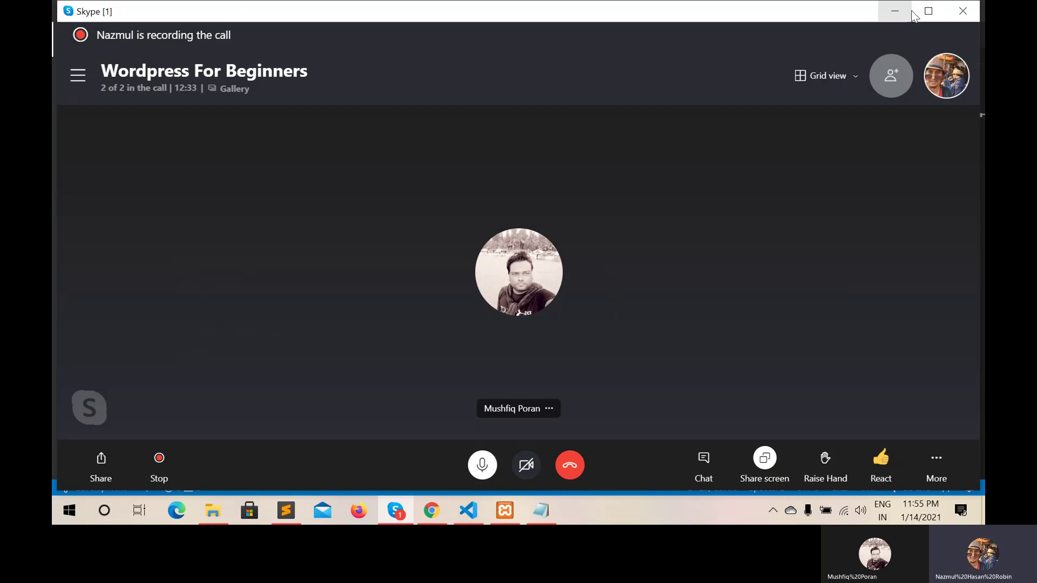
click(912, 12)
click(911, 11)
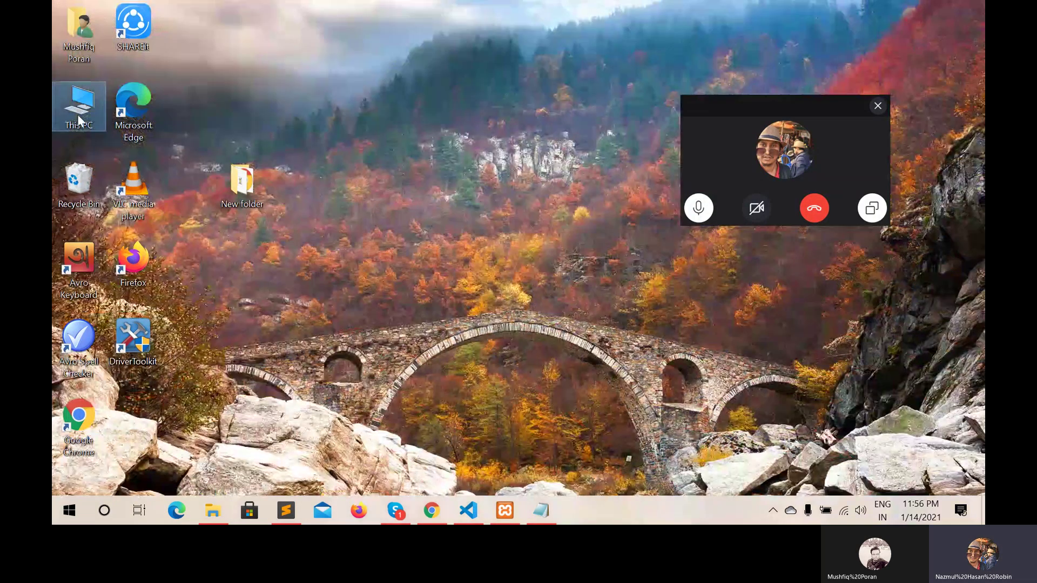
Go through This PC and Downloads, selecting wordpress-5.6.zip, then to C:\xampp\htdocs
double_click(79, 116)
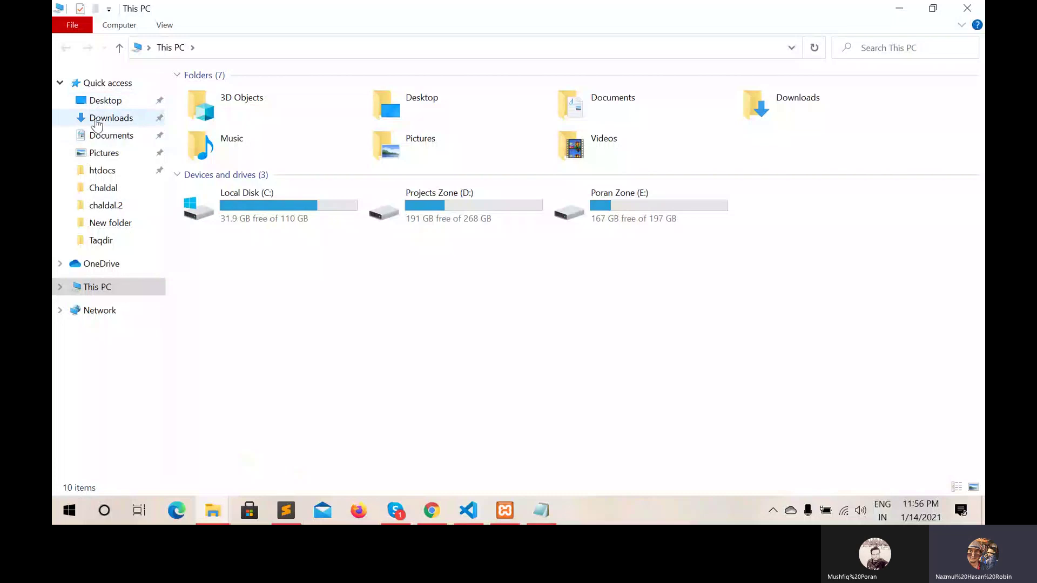
click(97, 122)
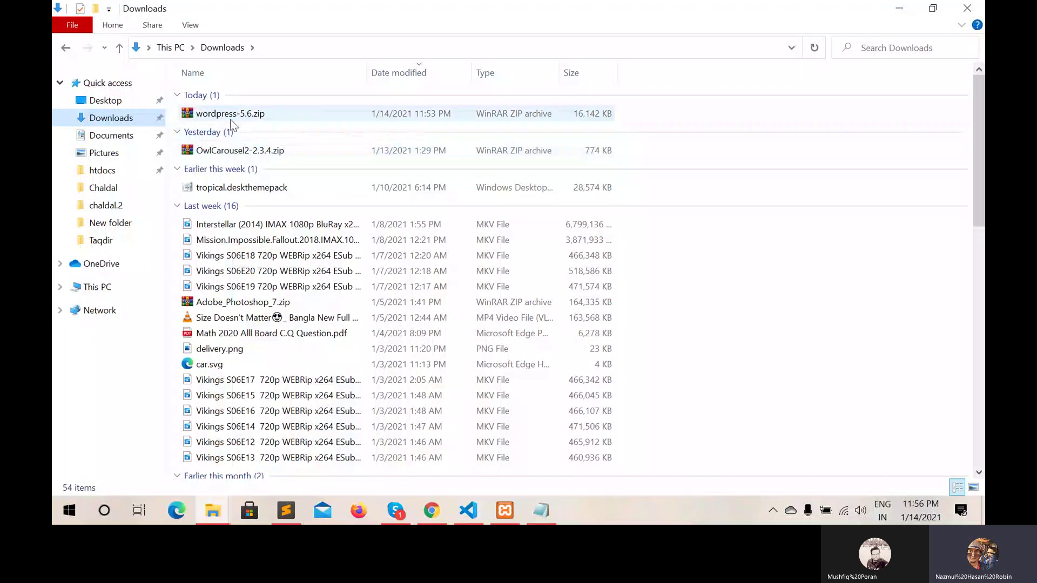
drag(231, 120, 247, 105)
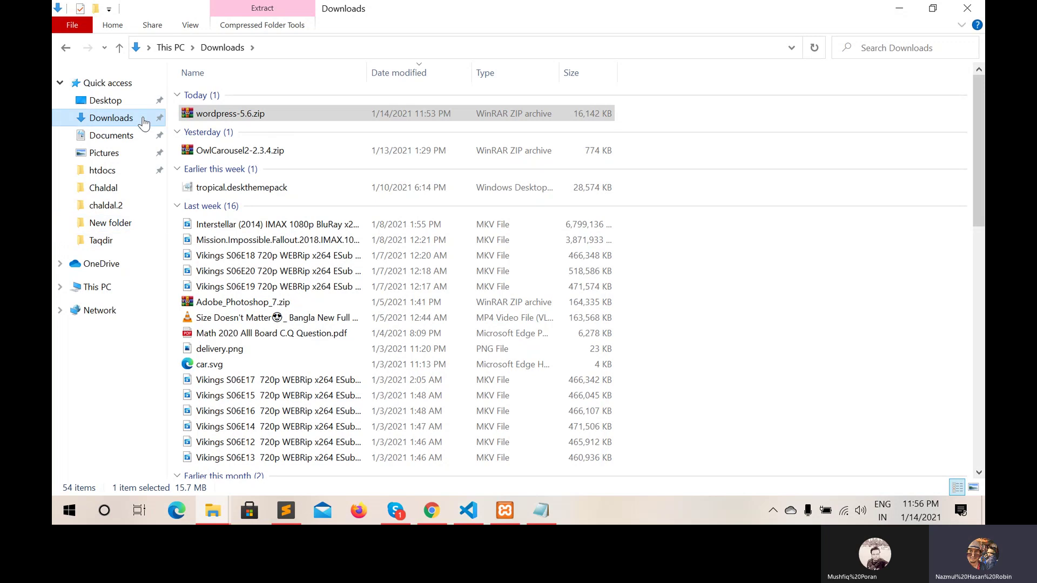
click(119, 173)
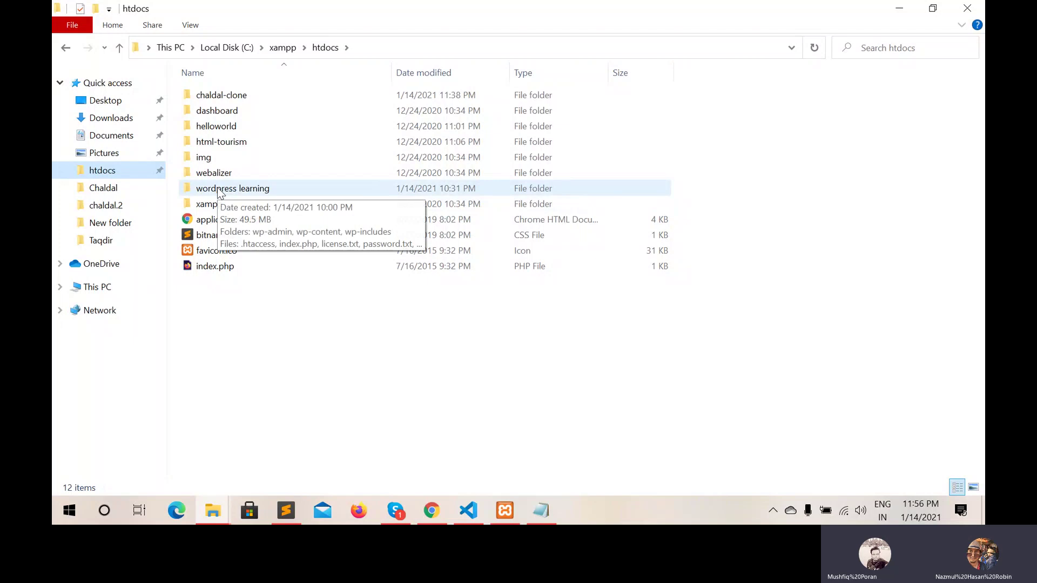
Add a new folder in htdocs named 'Resourses' and open it
right_click(215, 280)
mouse_move(265, 254)
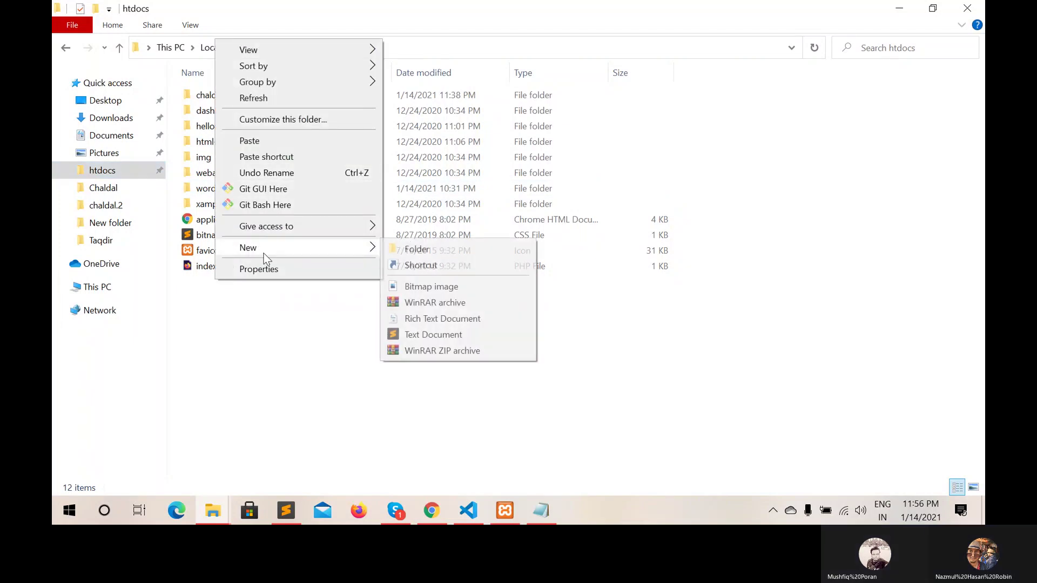
click(504, 250)
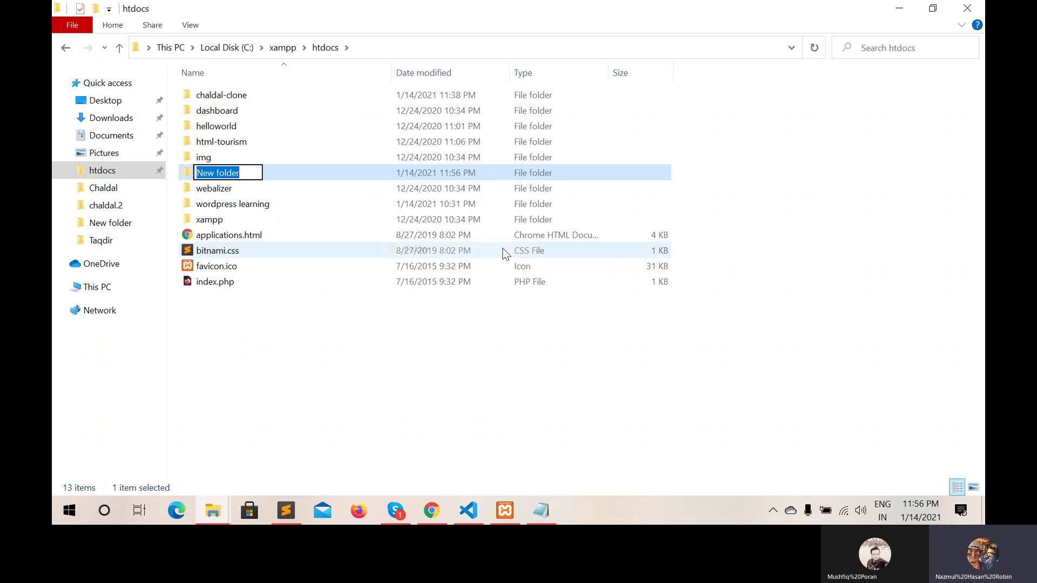
text(resour)
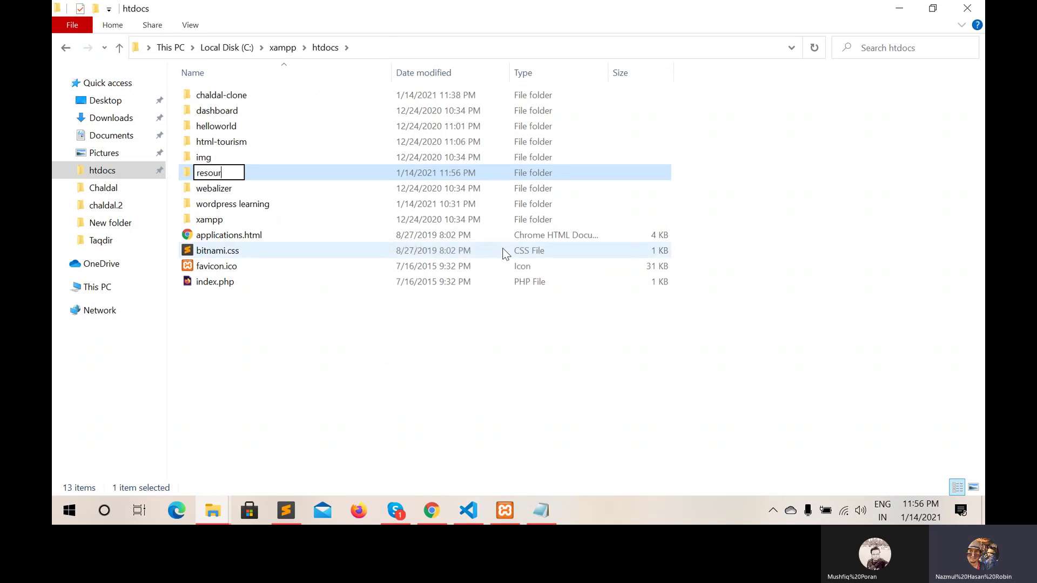
text(ses)
key(BackSpace)
text(R)
key(Return)
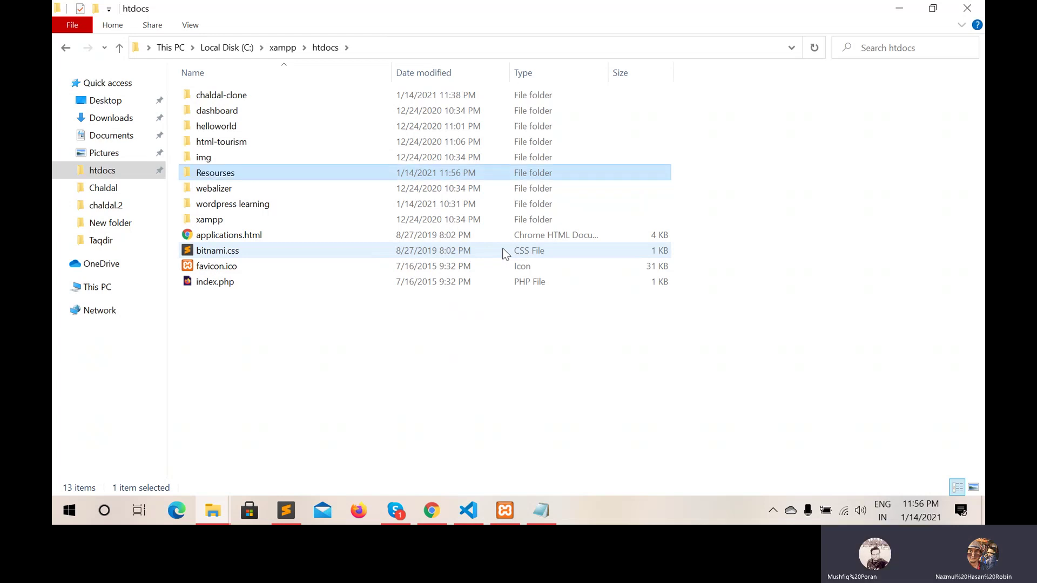
key(Return)
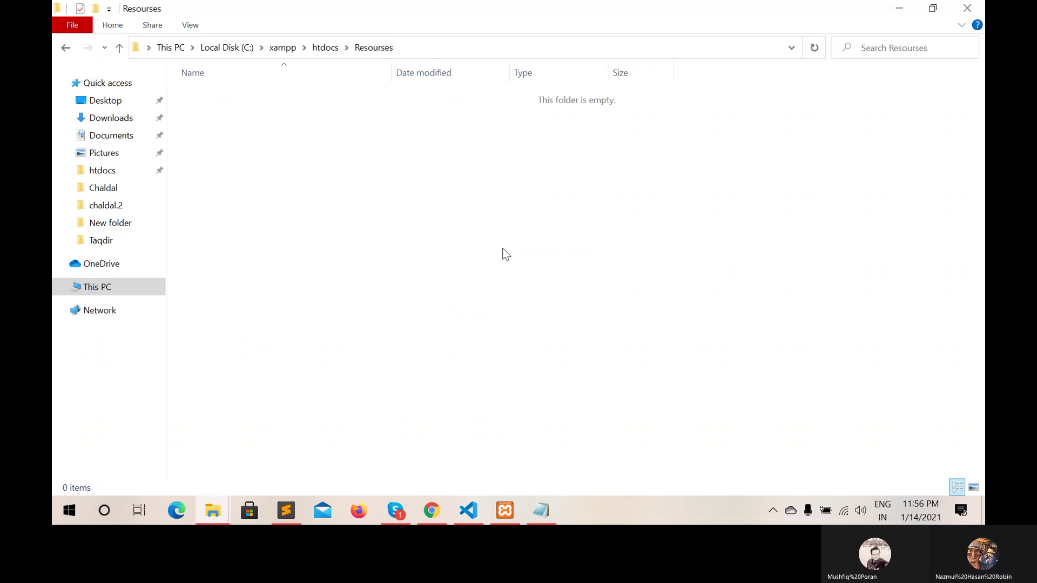
Cancel the accidental Downloads copy into Resourses and return to Downloads
key(ctrl+v)
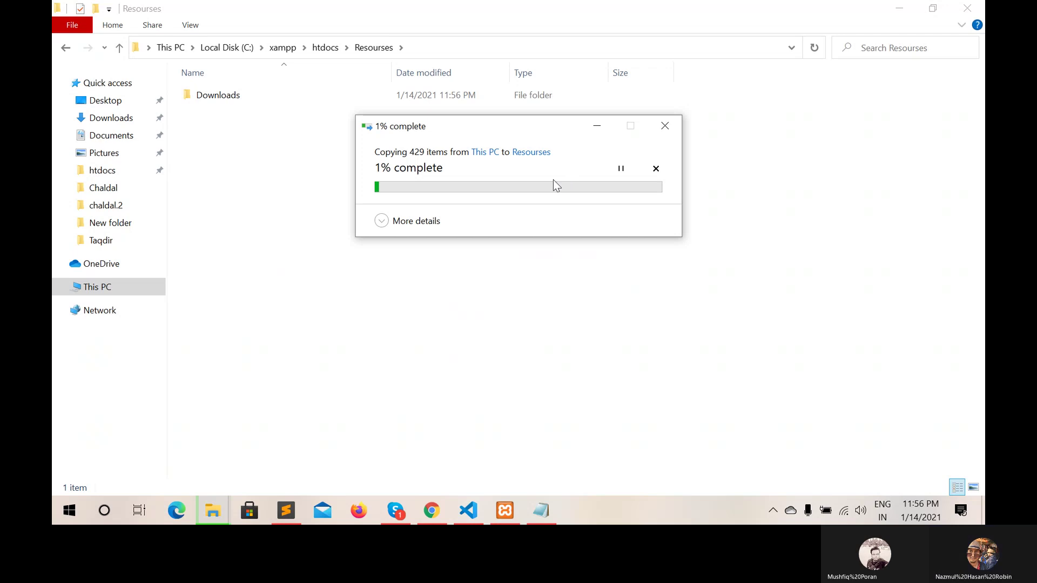
click(656, 171)
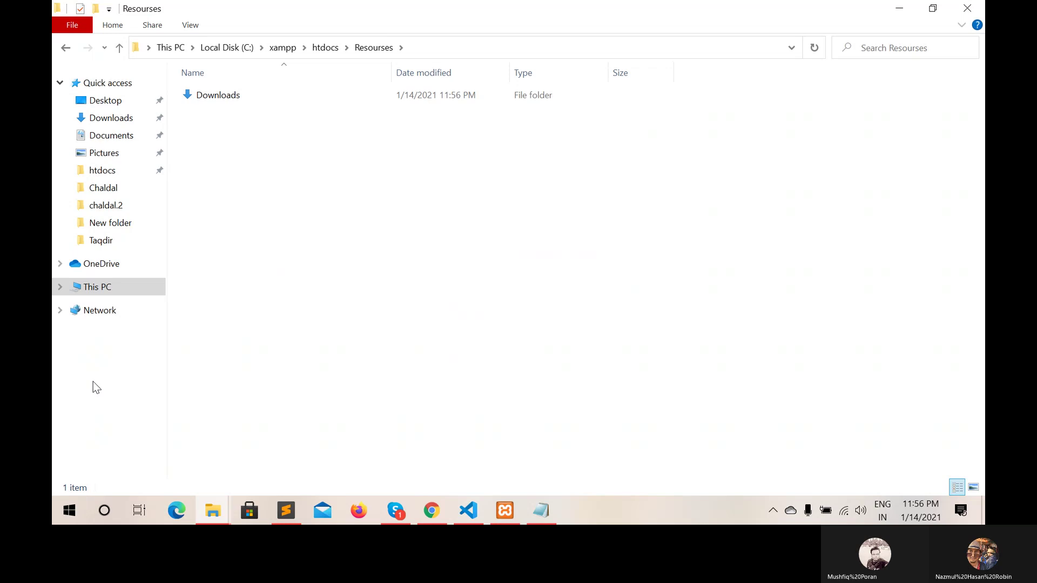
click(128, 119)
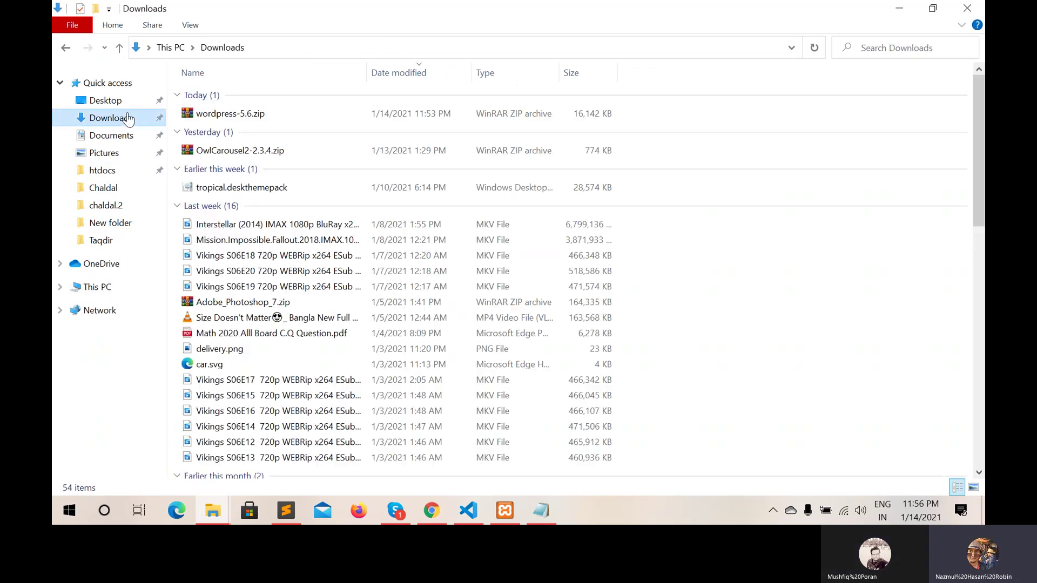
Copy wordpress-5.6.zip from the Downloads folder
click(261, 119)
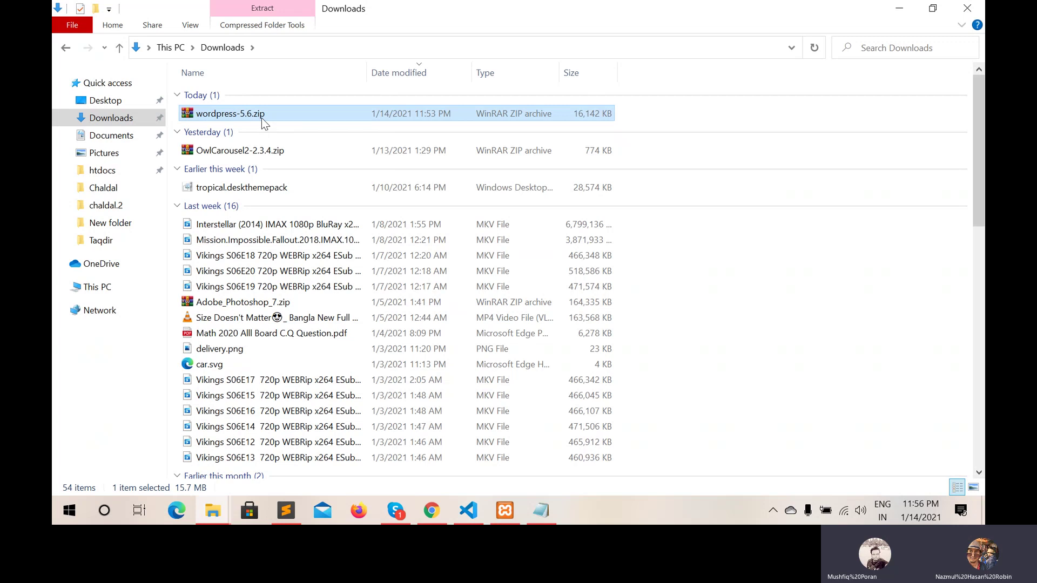
right_click(261, 118)
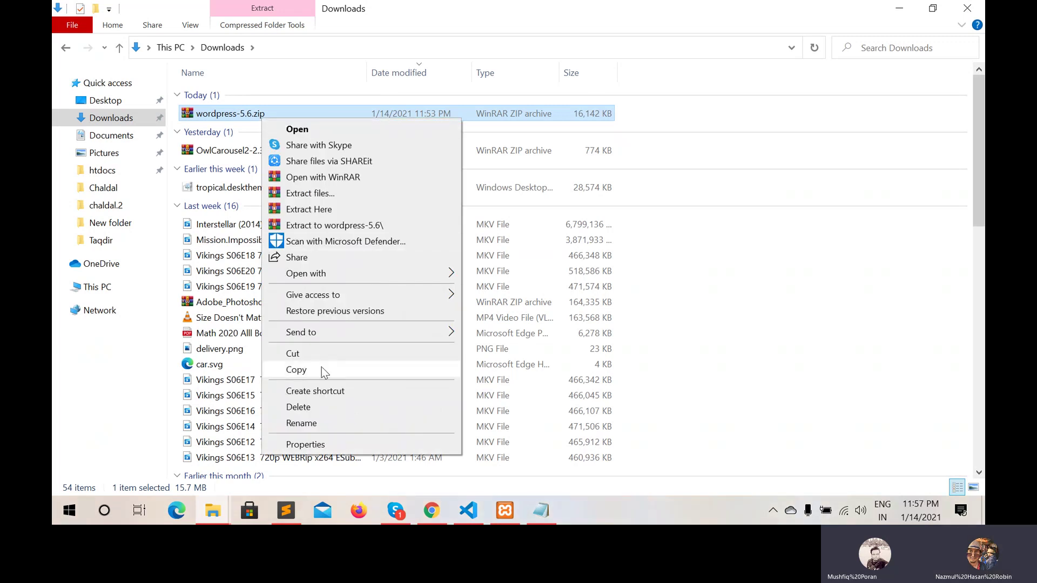
click(310, 372)
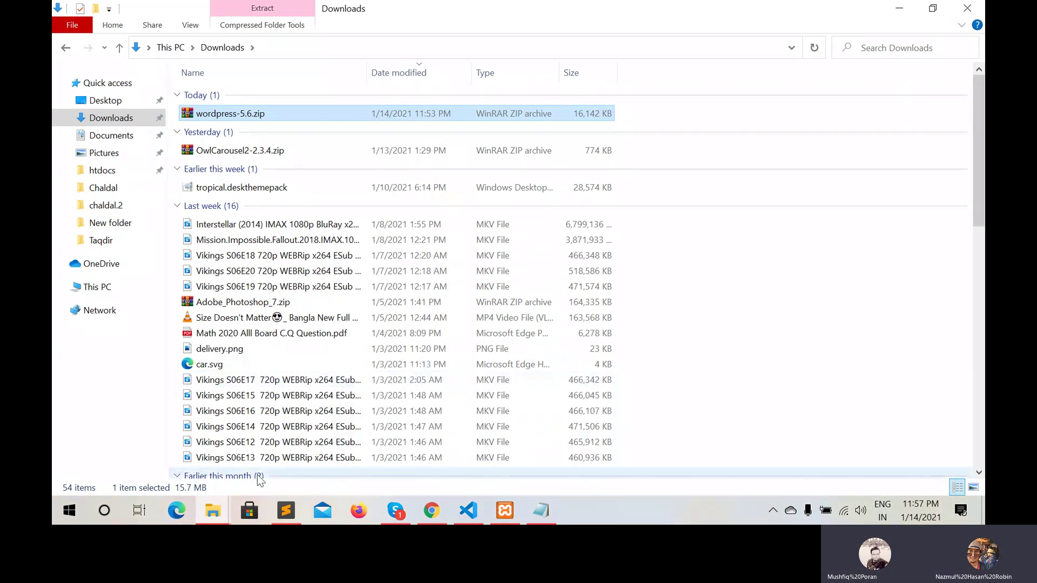
Open htdocs\Resourses and delete the stray Downloads folder
mouse_move(213, 507)
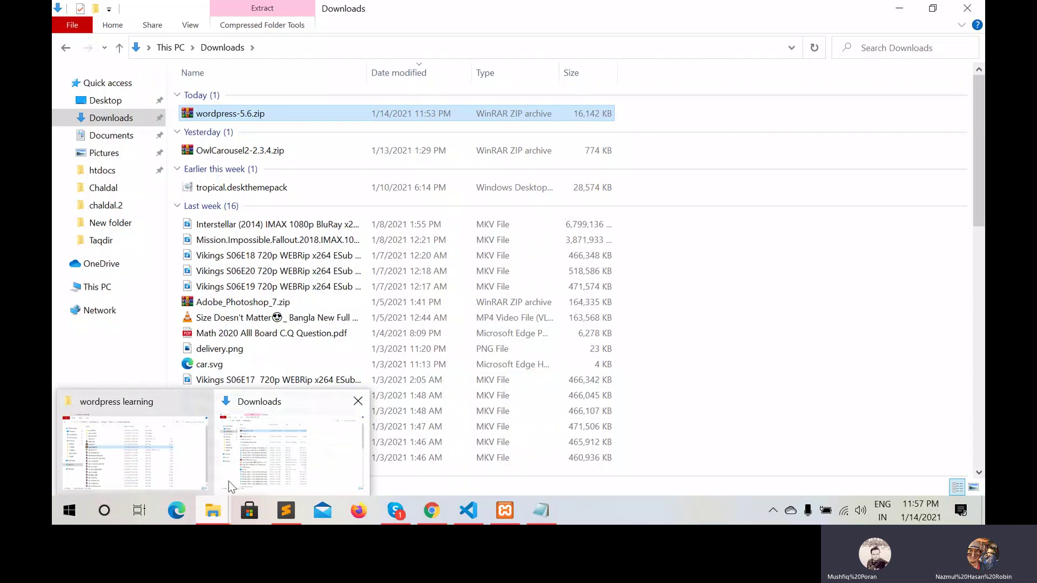
mouse_move(194, 463)
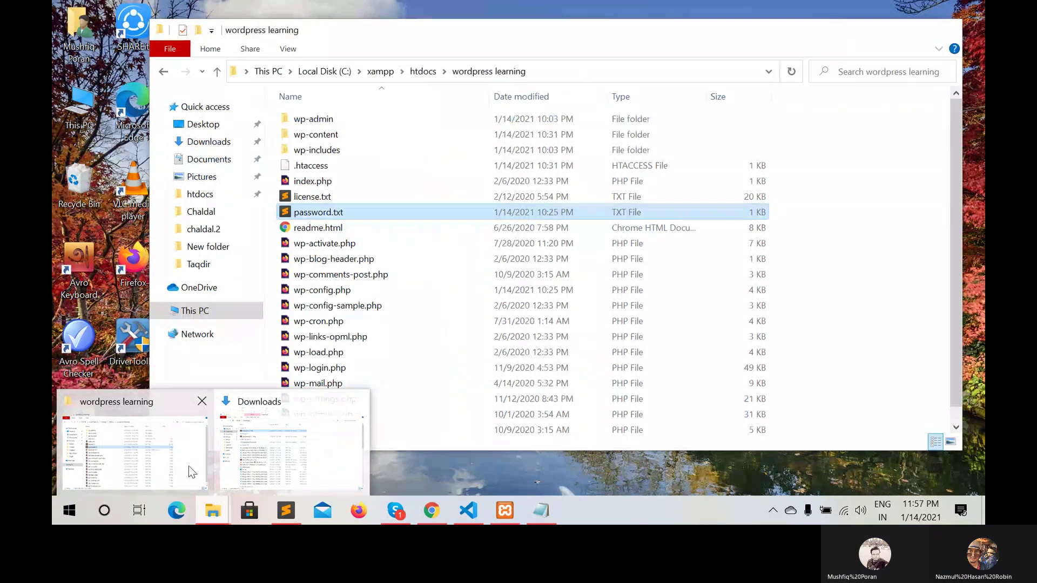
mouse_move(242, 458)
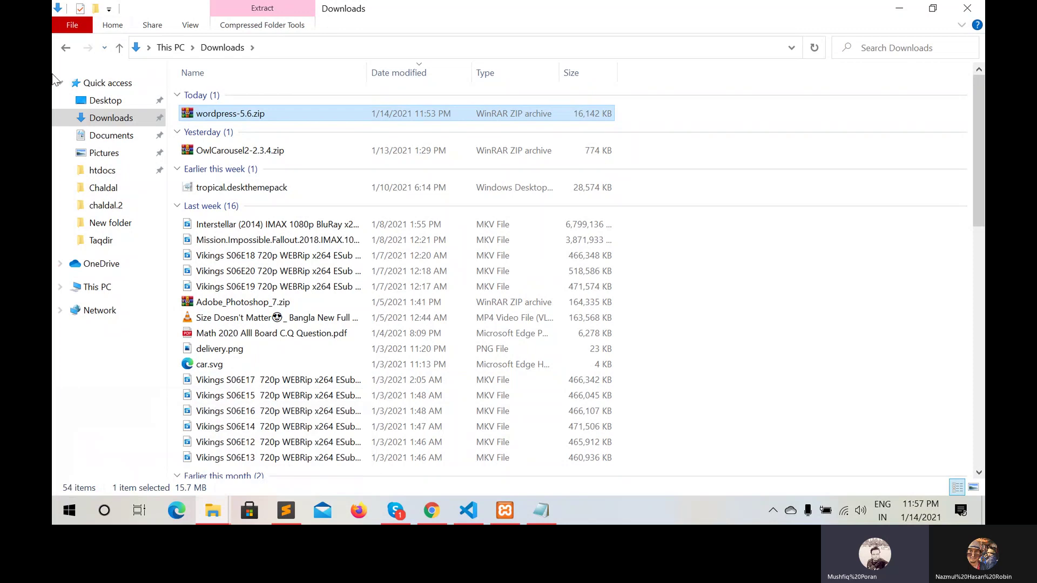
click(111, 173)
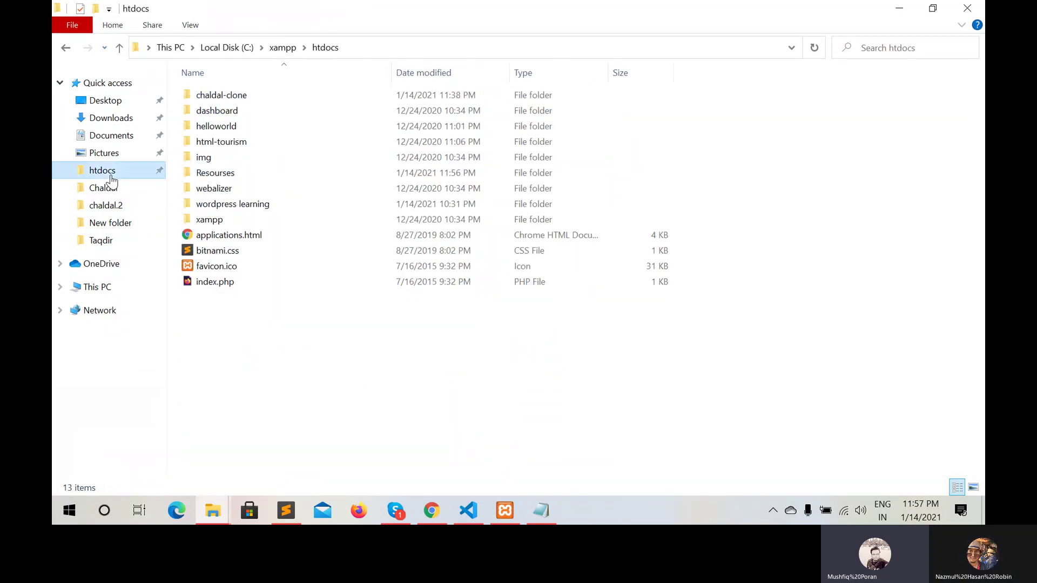
double_click(263, 178)
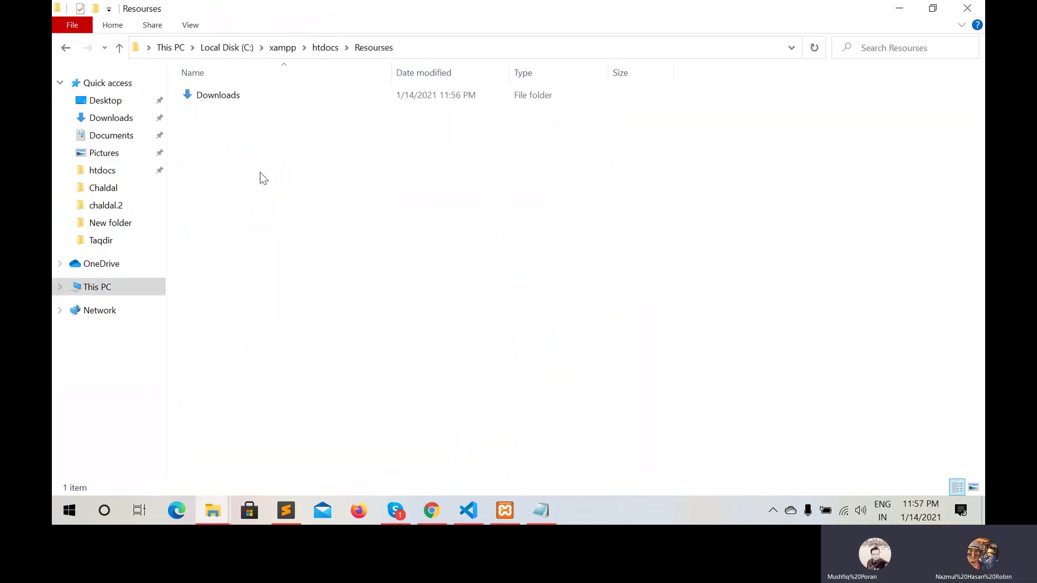
click(259, 100)
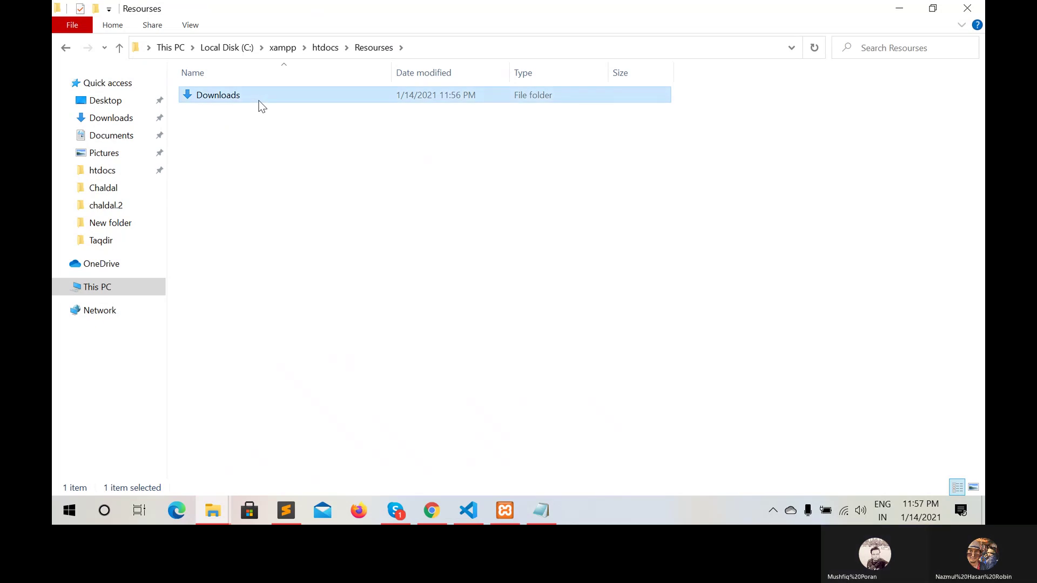
right_click(258, 101)
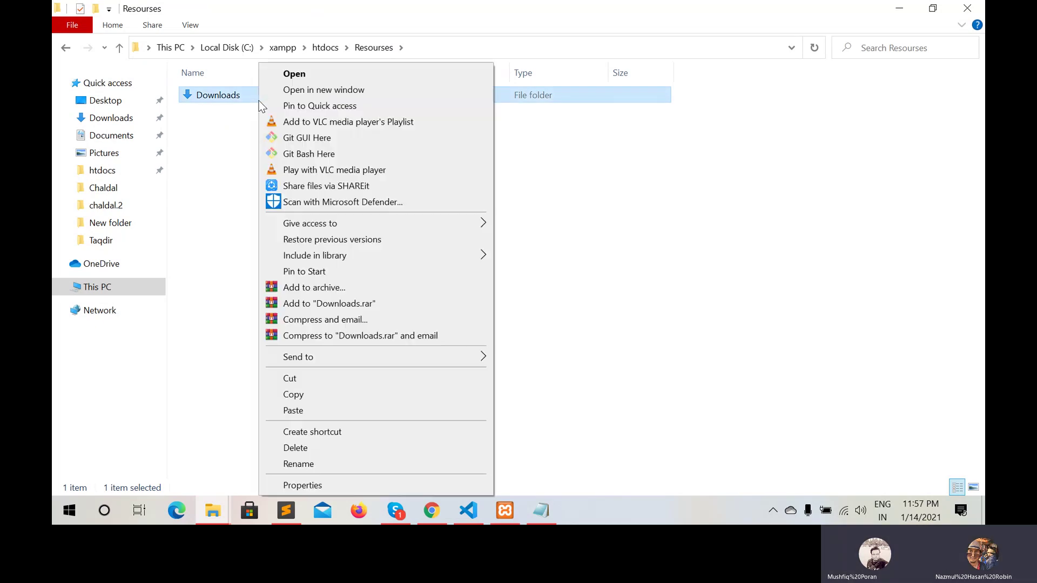
click(296, 449)
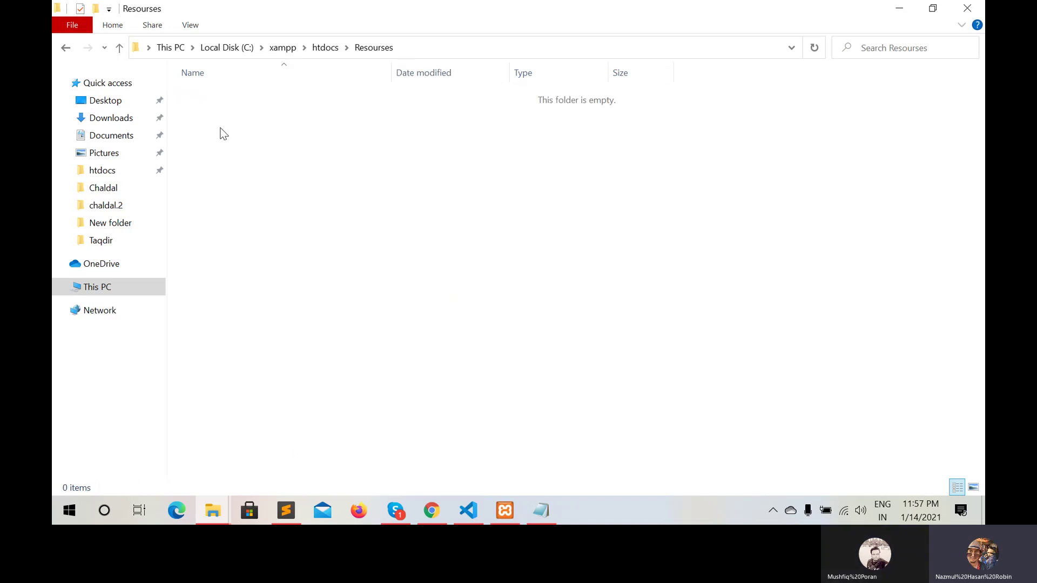
Paste wordpress-5.6.zip into Resourses and unpack it with Extract Here
key(ctrl+v)
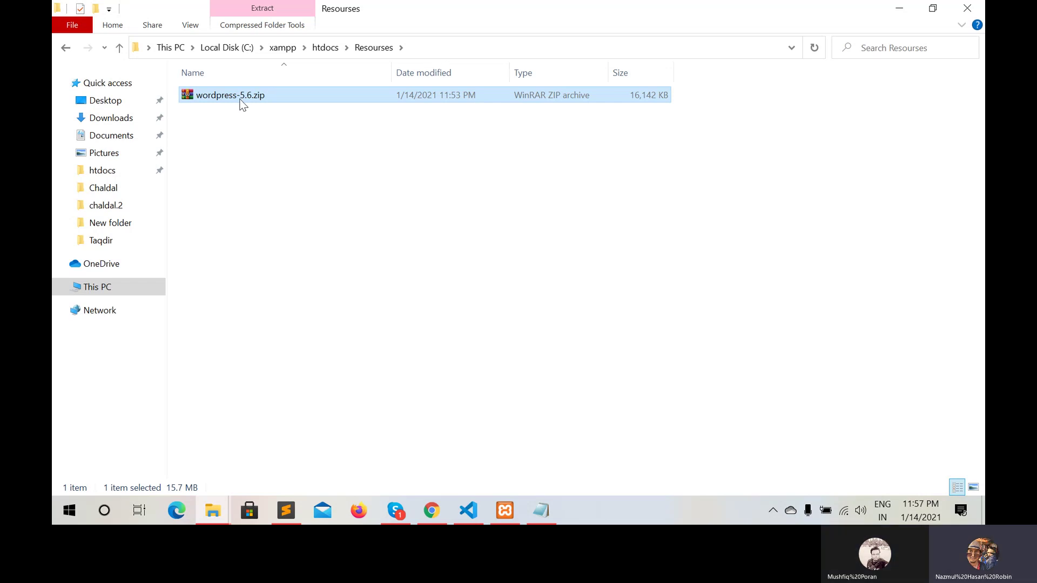
click(207, 149)
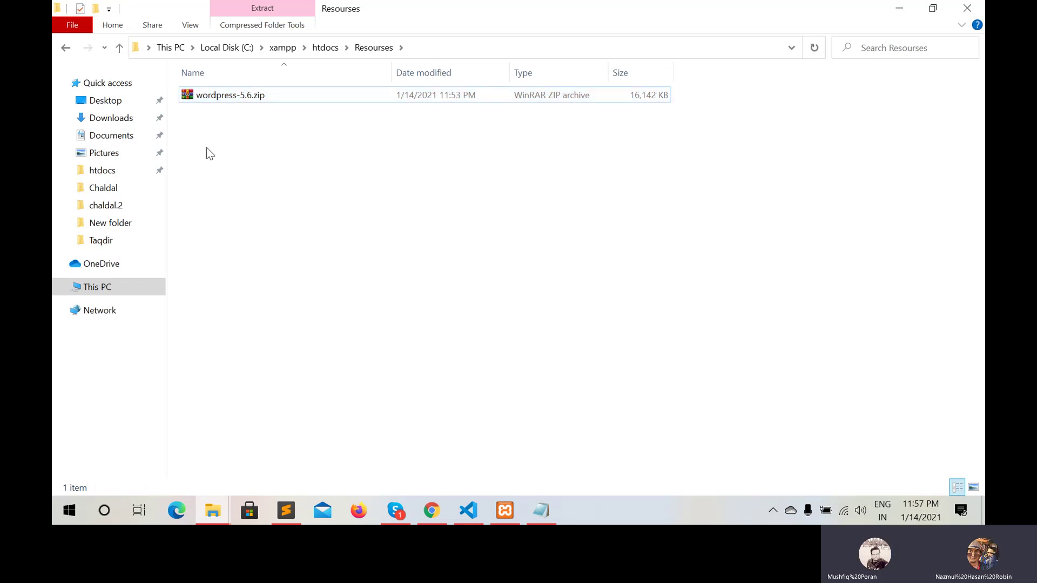
click(241, 99)
right_click(243, 101)
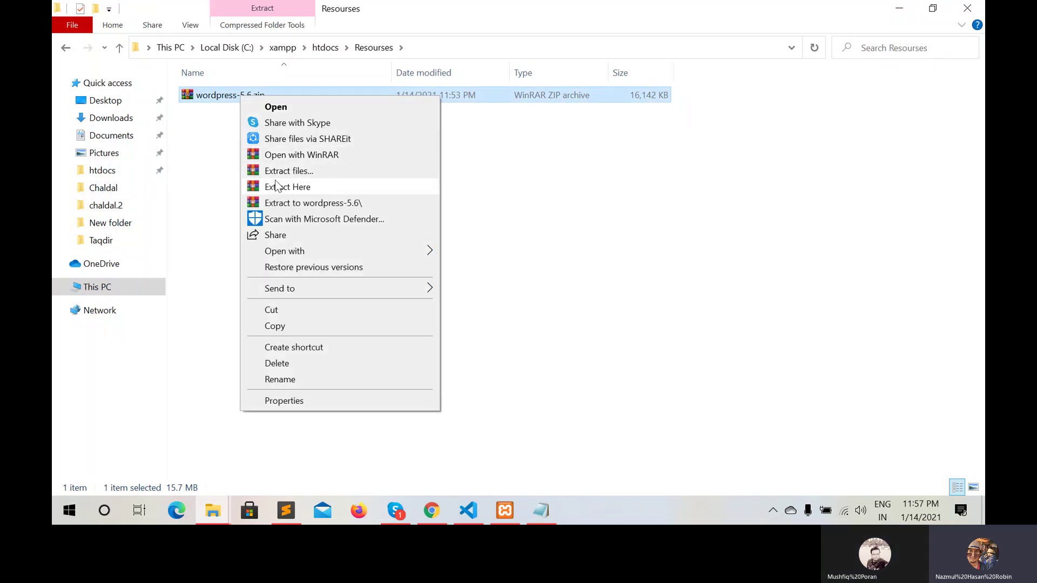
click(280, 189)
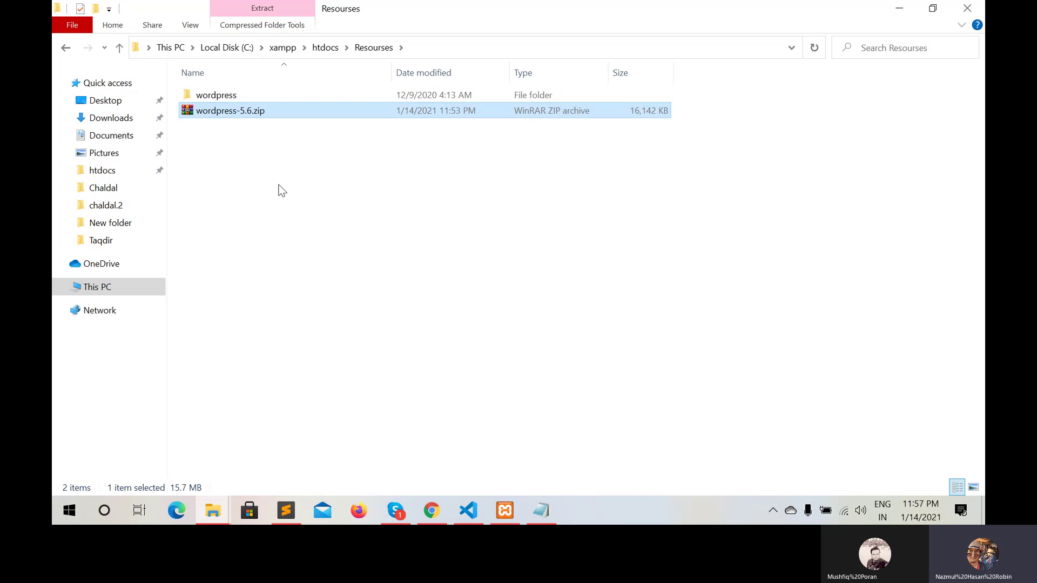
Select all 19 items in the extracted wordpress folder, then create a new folder in htdocs
double_click(241, 96)
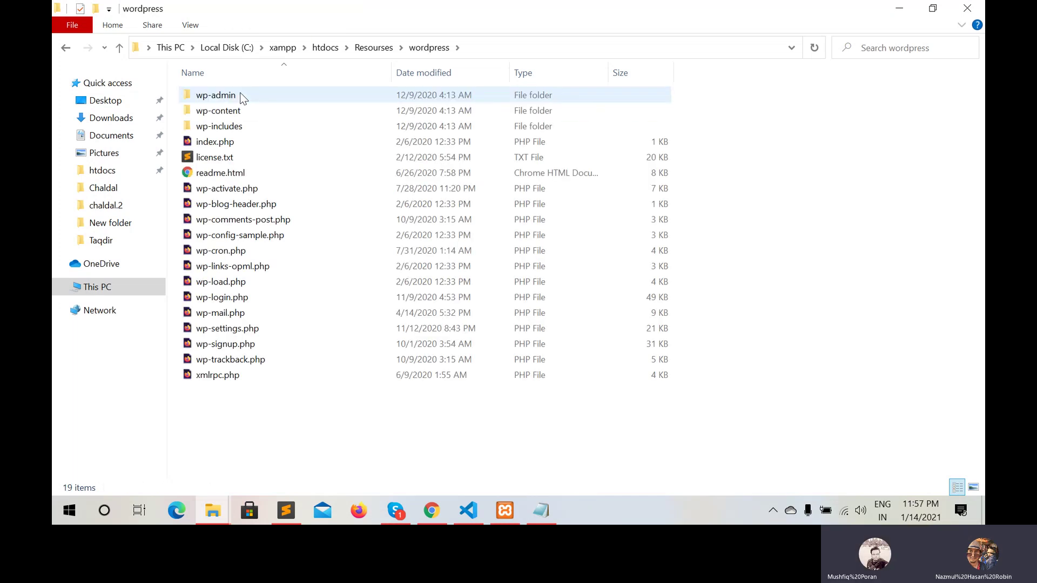
key(ctrl+a)
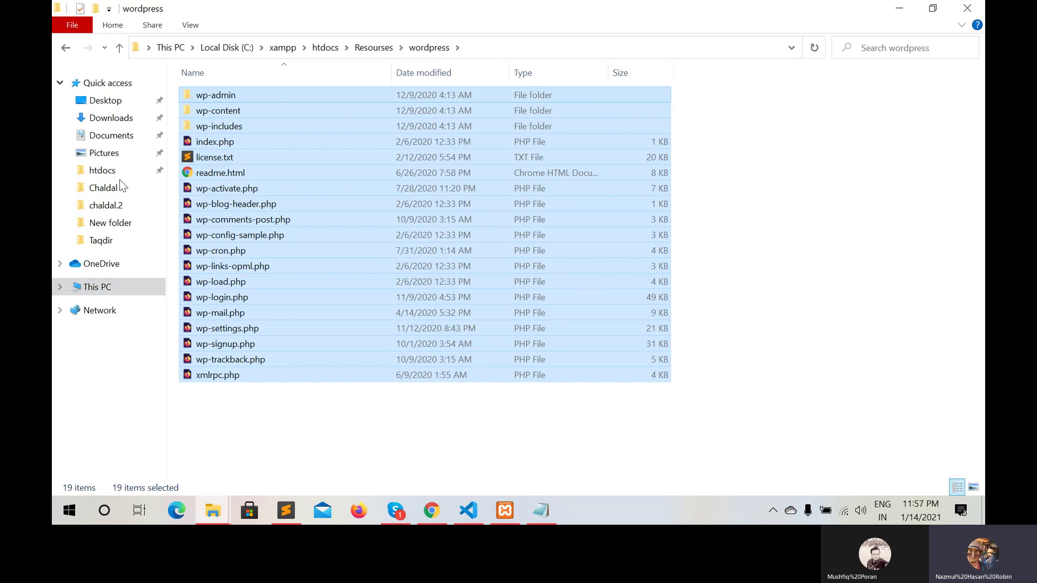
click(104, 173)
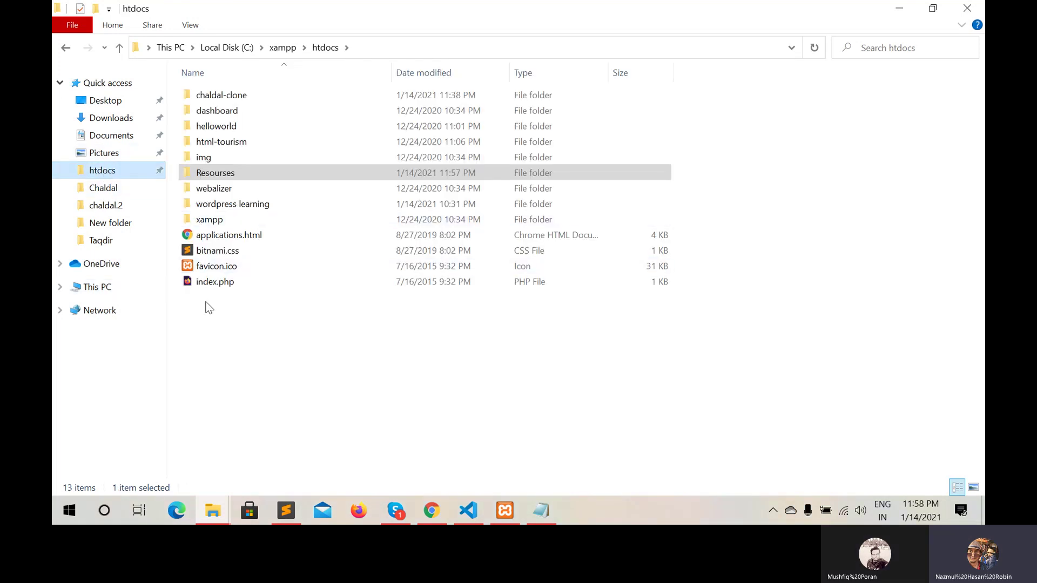
right_click(207, 306)
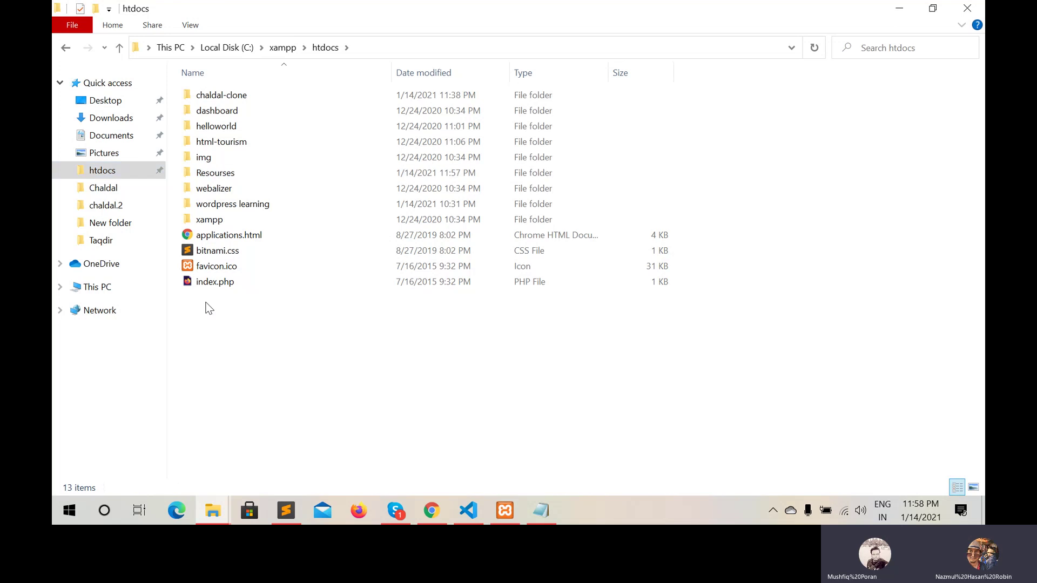
mouse_move(273, 269)
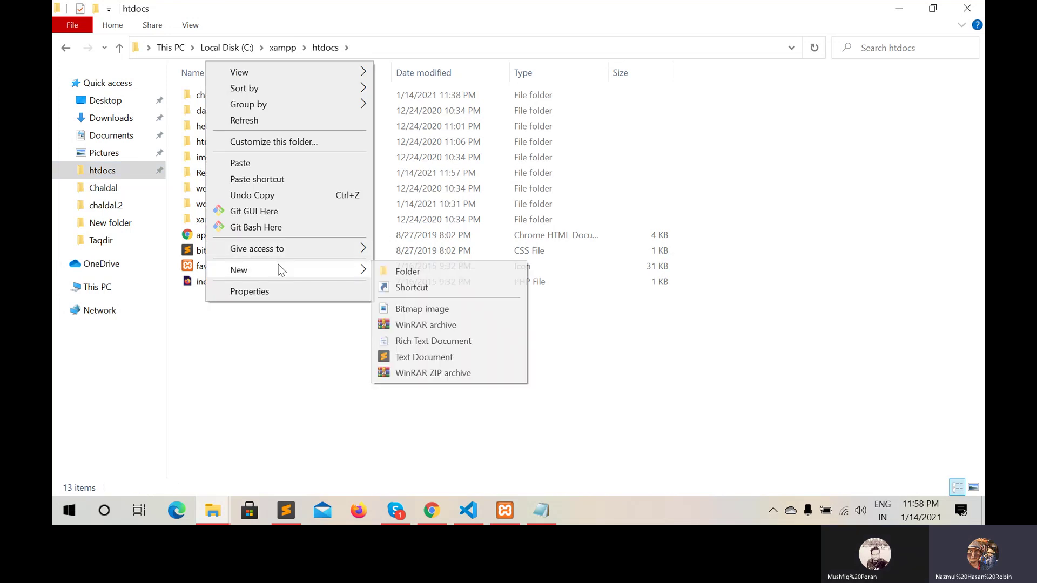
click(402, 271)
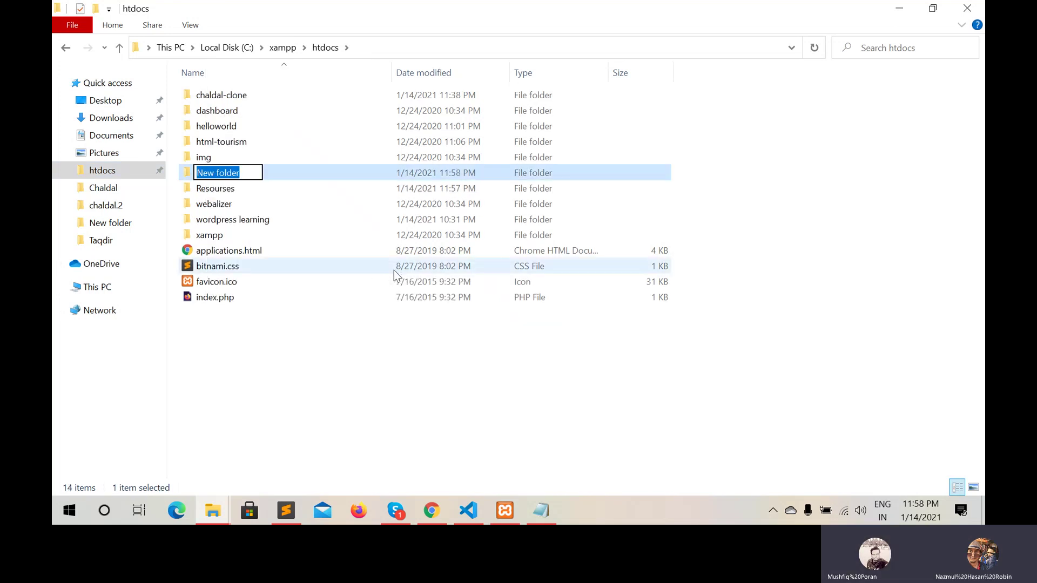
Rename the new folder 'wp-tutorial' and paste the WordPress files into it
text(WP)
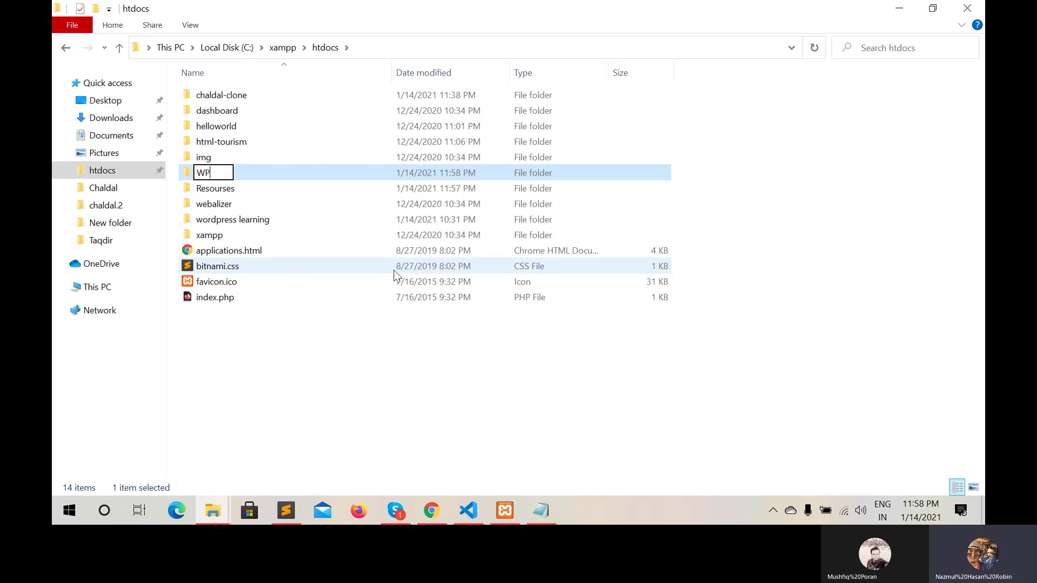
key(BackSpace)
key(BackSpace)
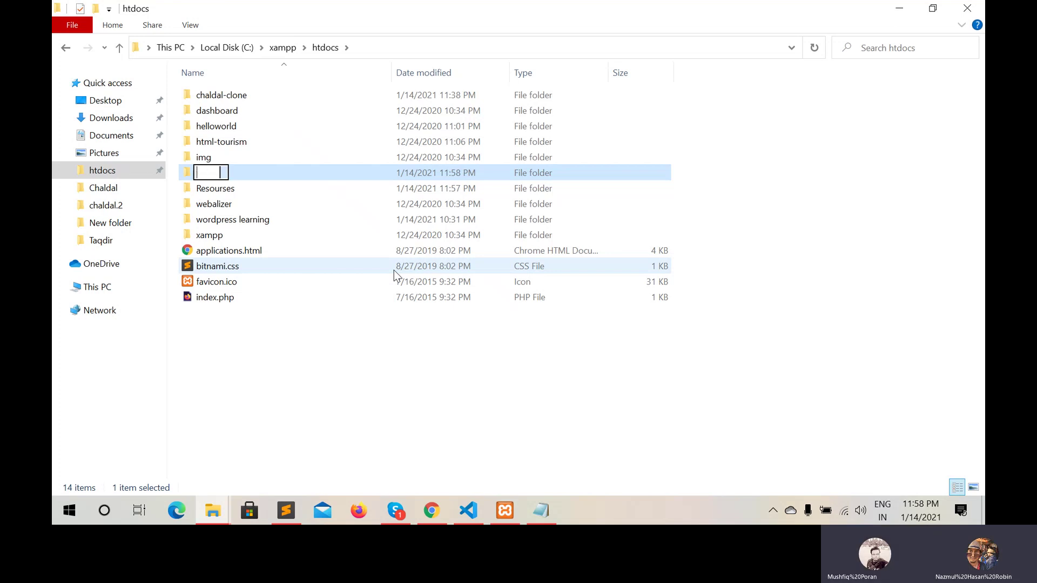
text(wp-t)
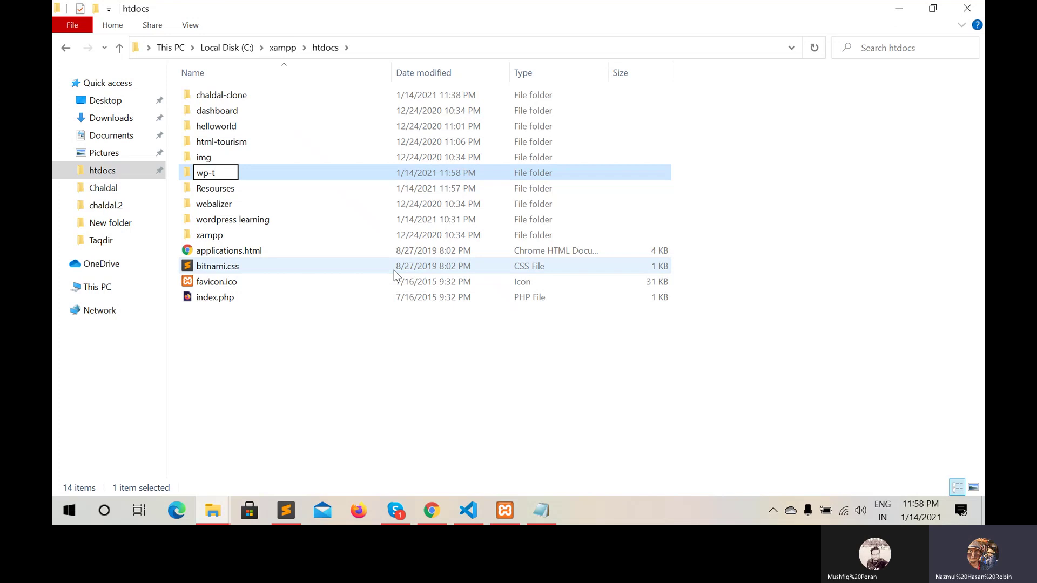
text(utoria)
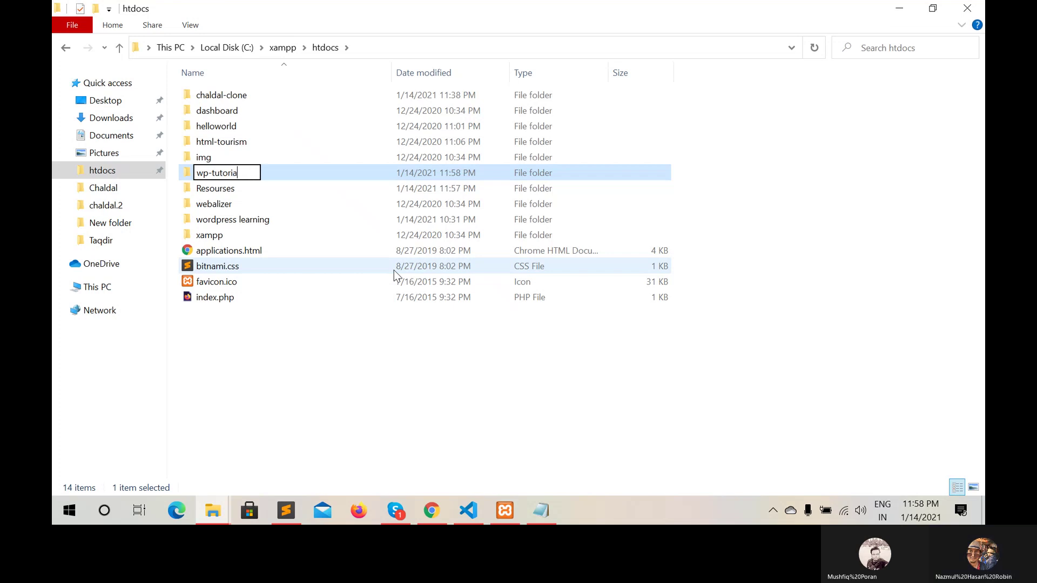
text(l)
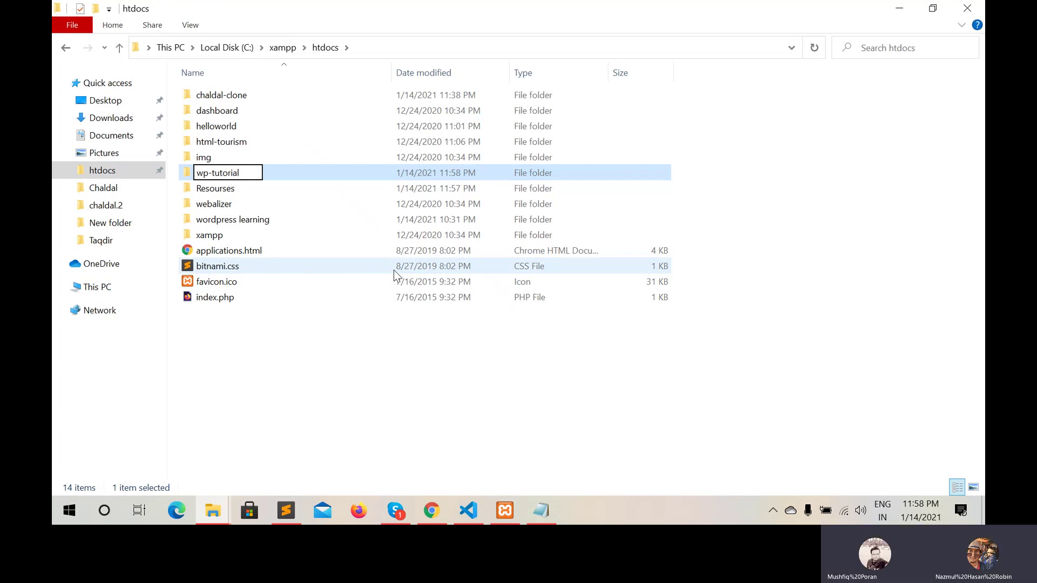
key(Return)
key(Return)
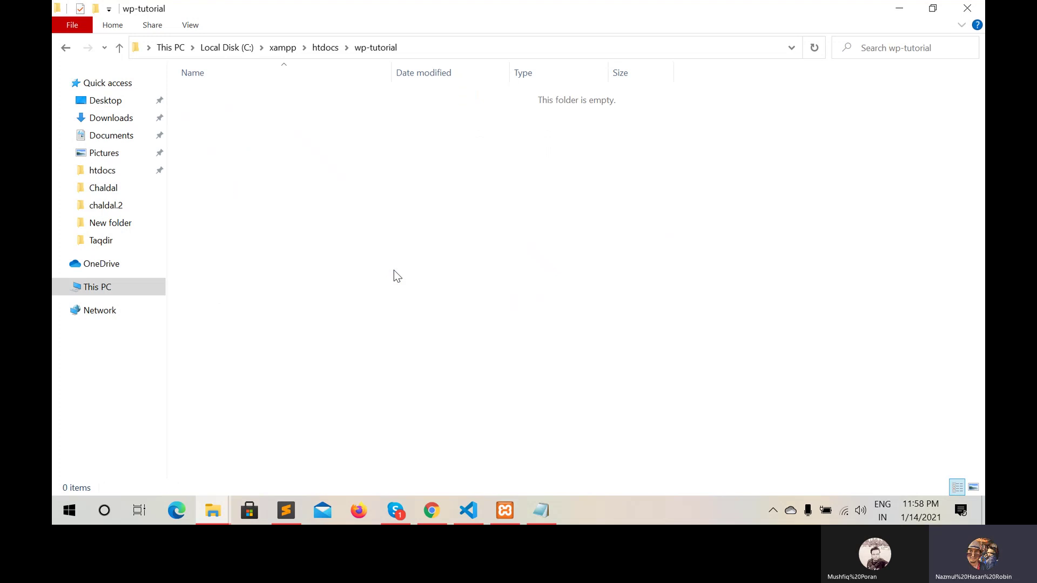
key(ctrl+v)
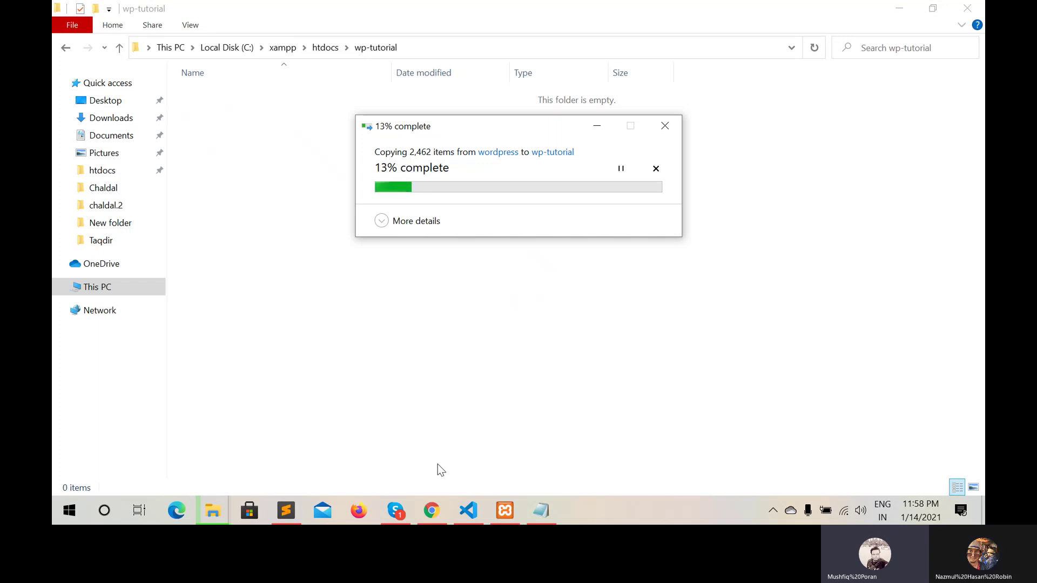
Load localhost/phpmyadmin in a new Chrome tab
click(432, 513)
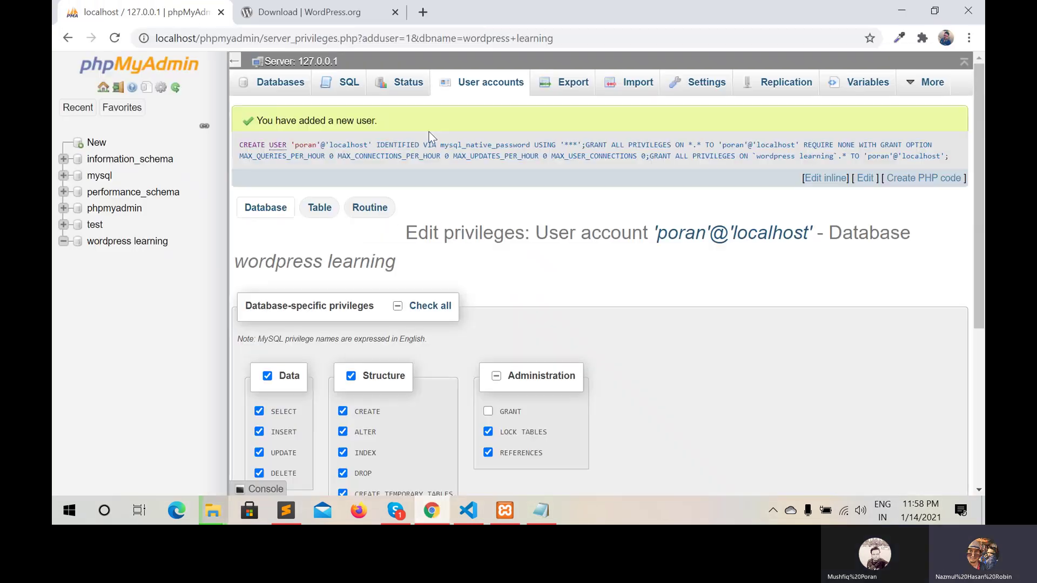
click(423, 12)
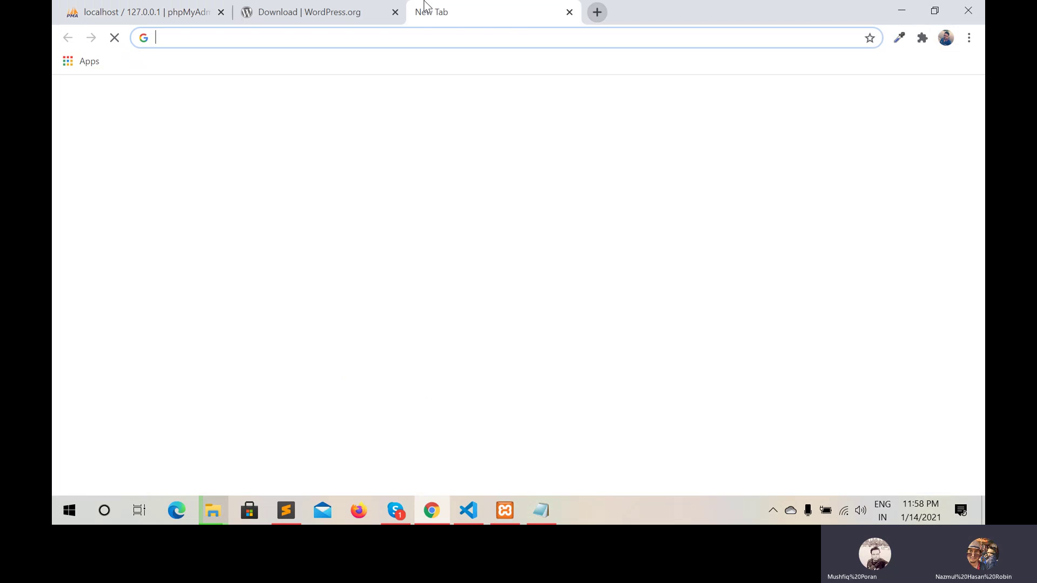
text(lo)
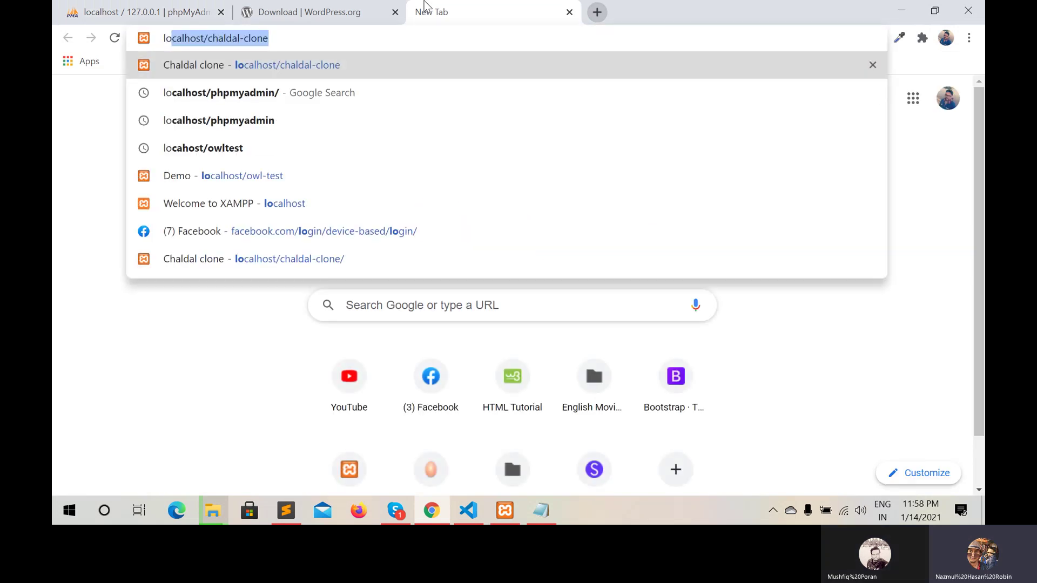
text(calhos)
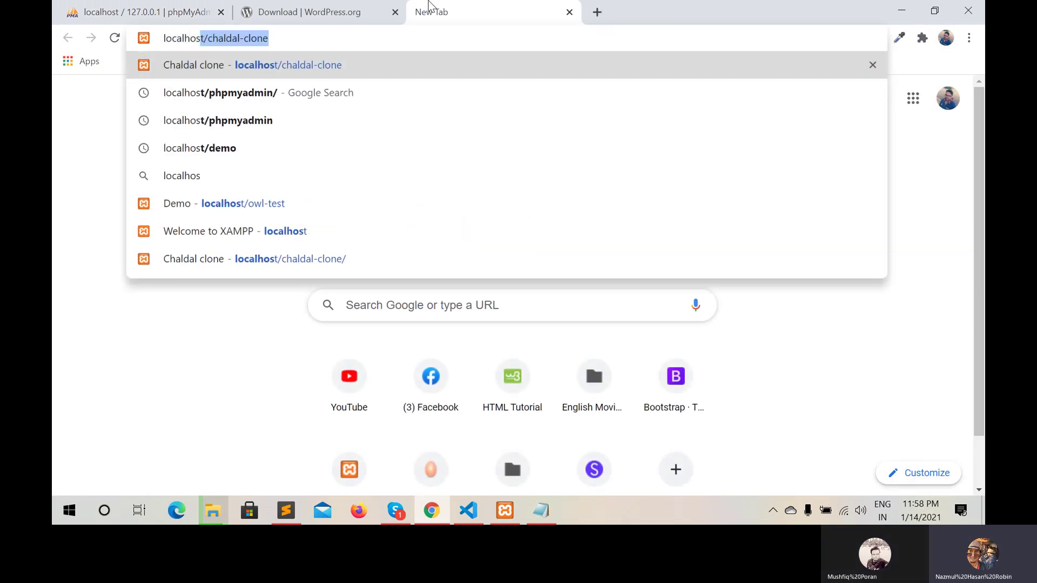
text(t/)
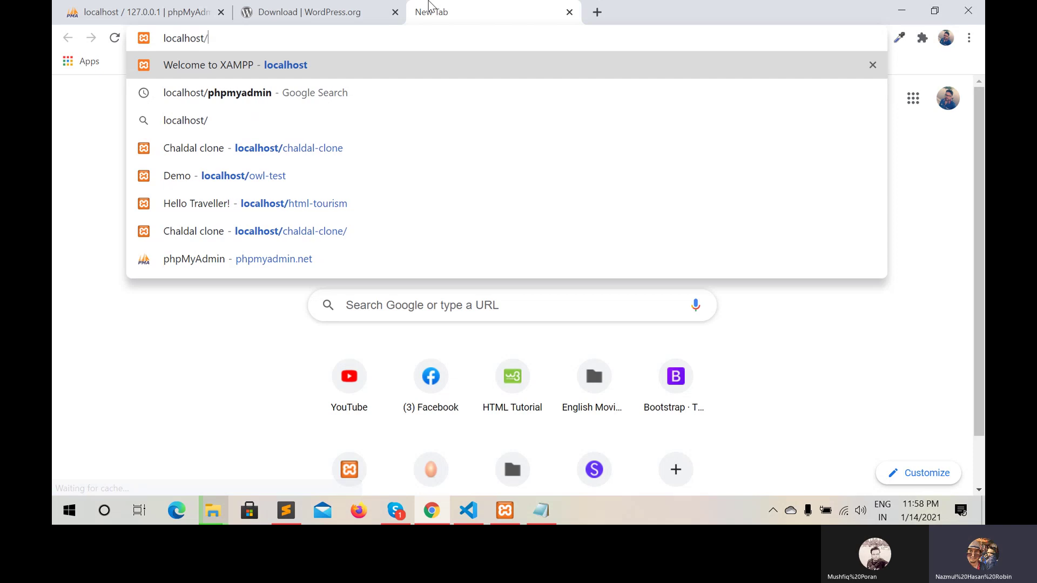
text(phpmy)
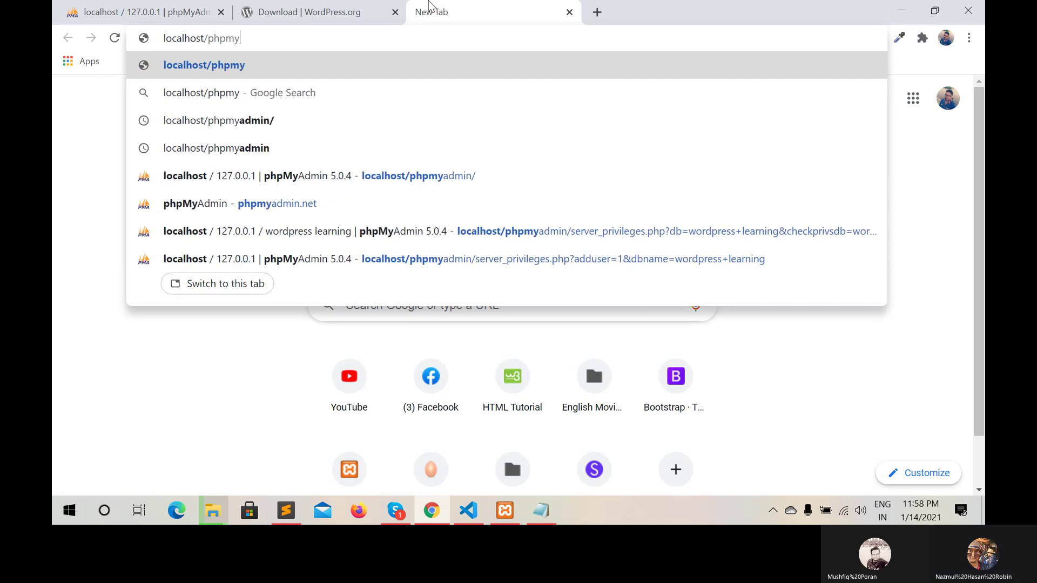
text(admi)
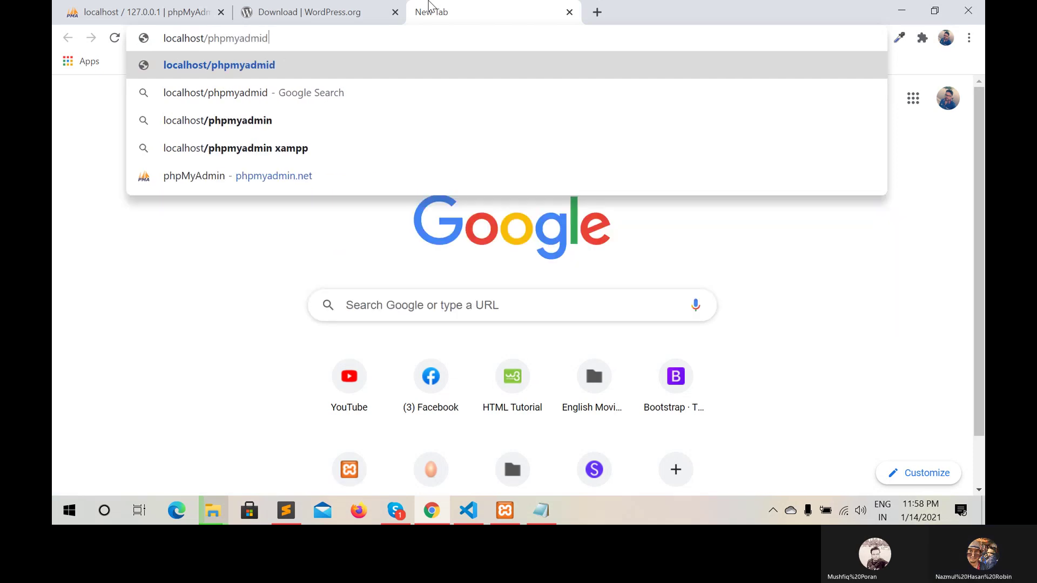
text(n)
key(Return)
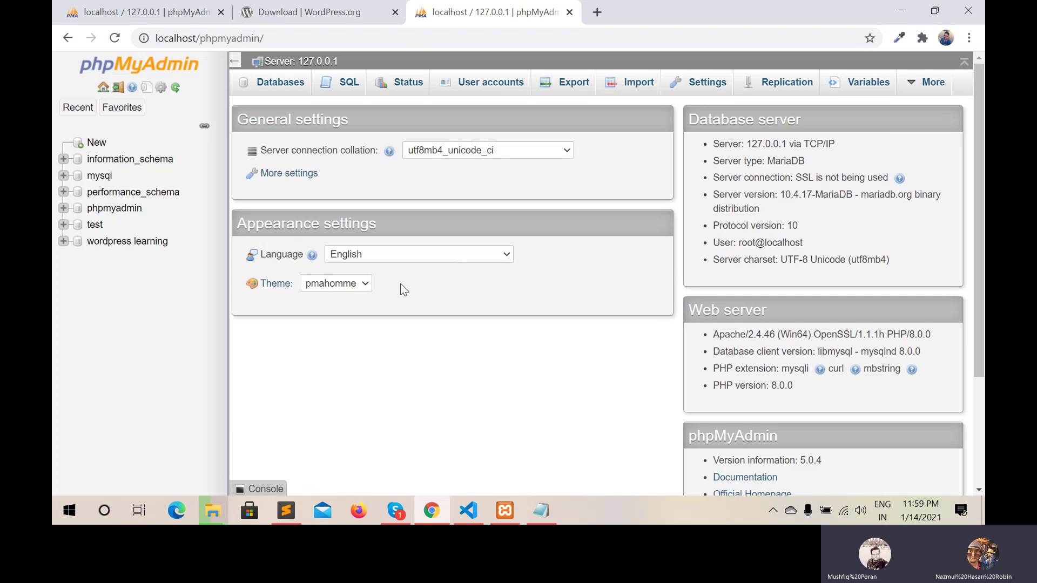
Create a new empty database named wp-tutorial in phpMyAdmin, then bring password.txt forward
click(93, 144)
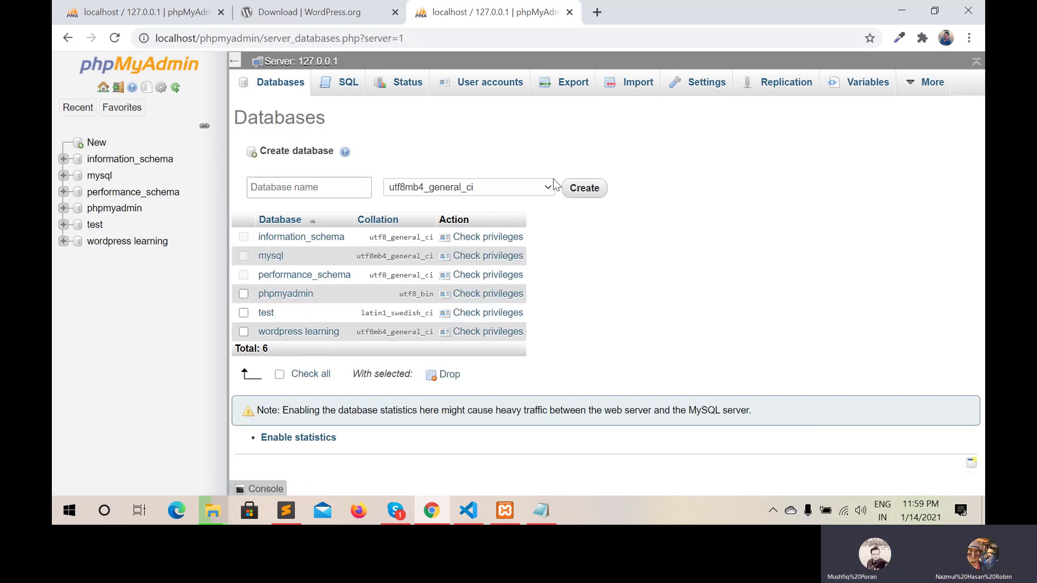
click(336, 183)
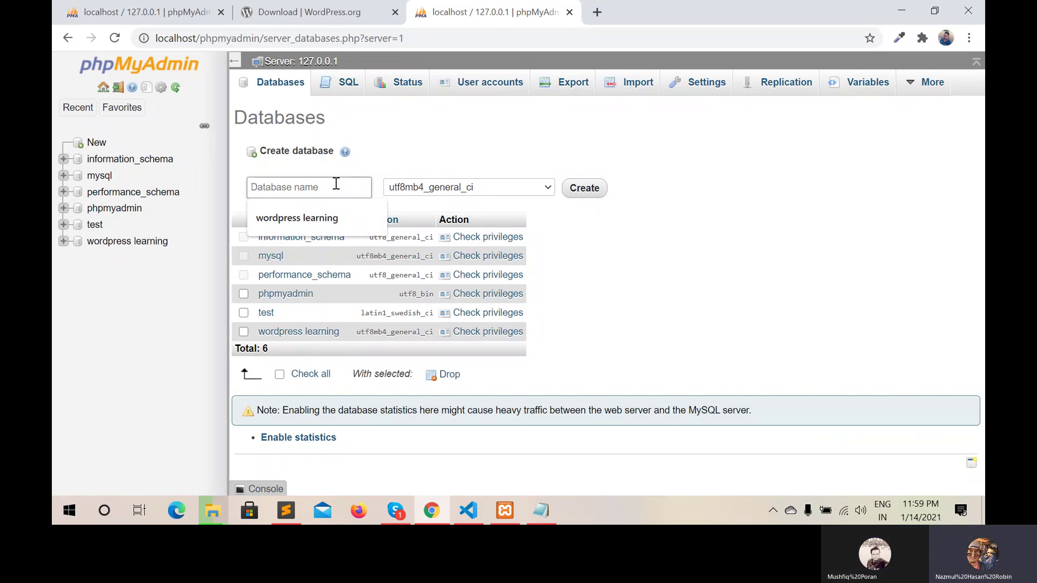
text(wp)
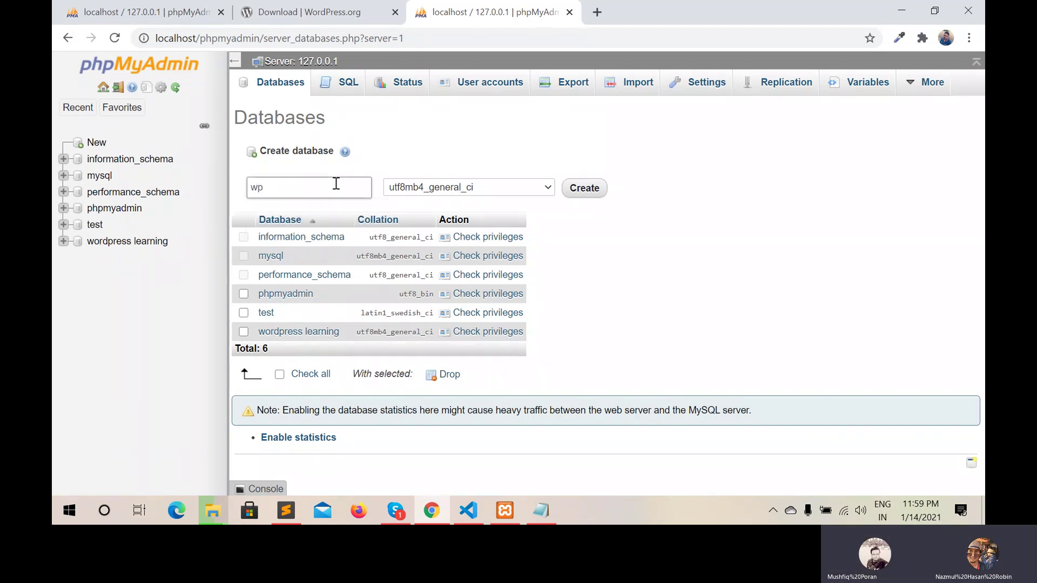
text(-tutorial)
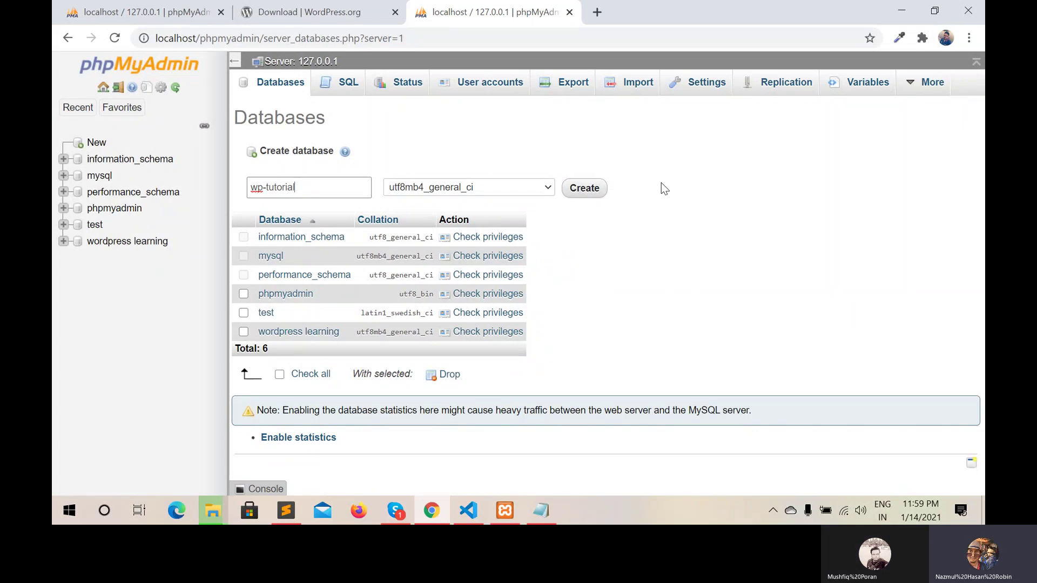
click(592, 188)
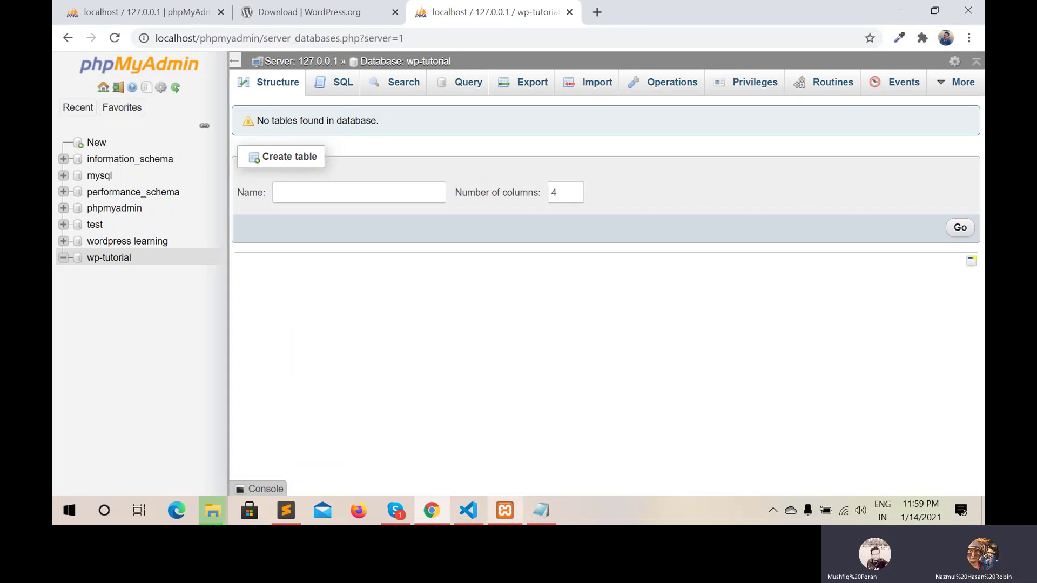
click(533, 510)
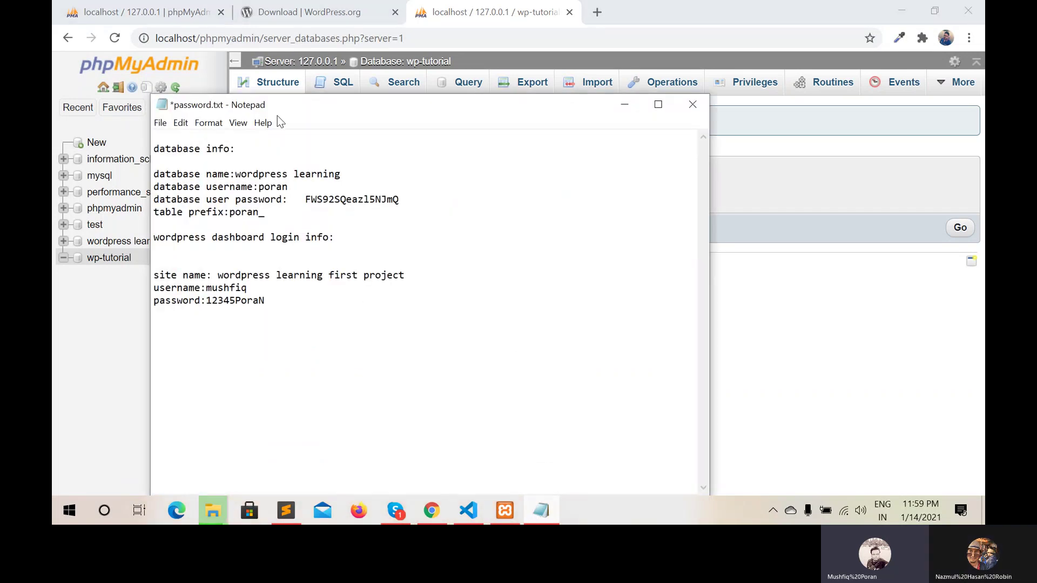
Save password.txt, start a blank Notepad document, and bring up the Sublime Text lecture notes
click(160, 123)
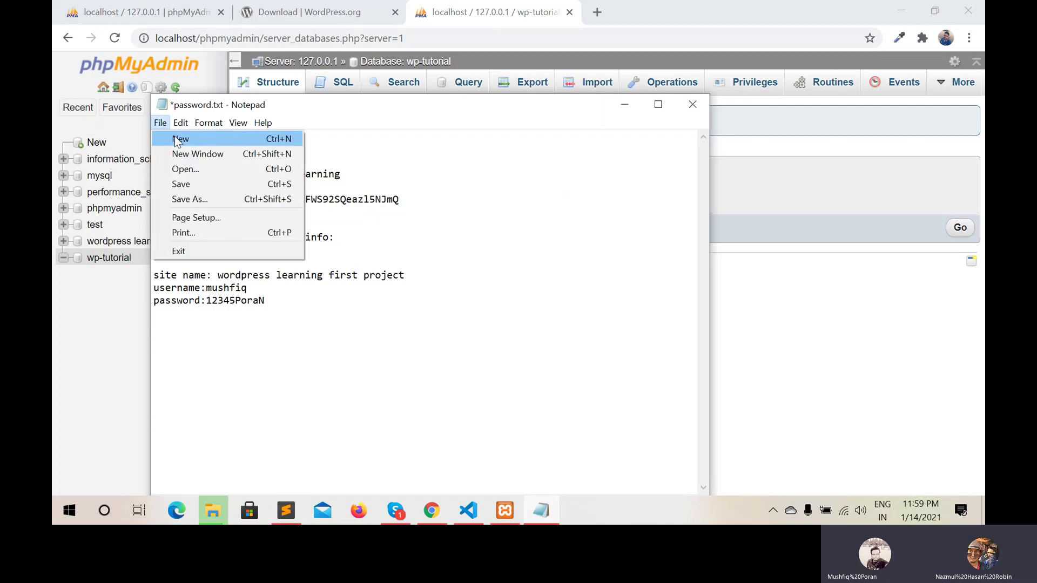
key(Escape)
key(alt+Tab)
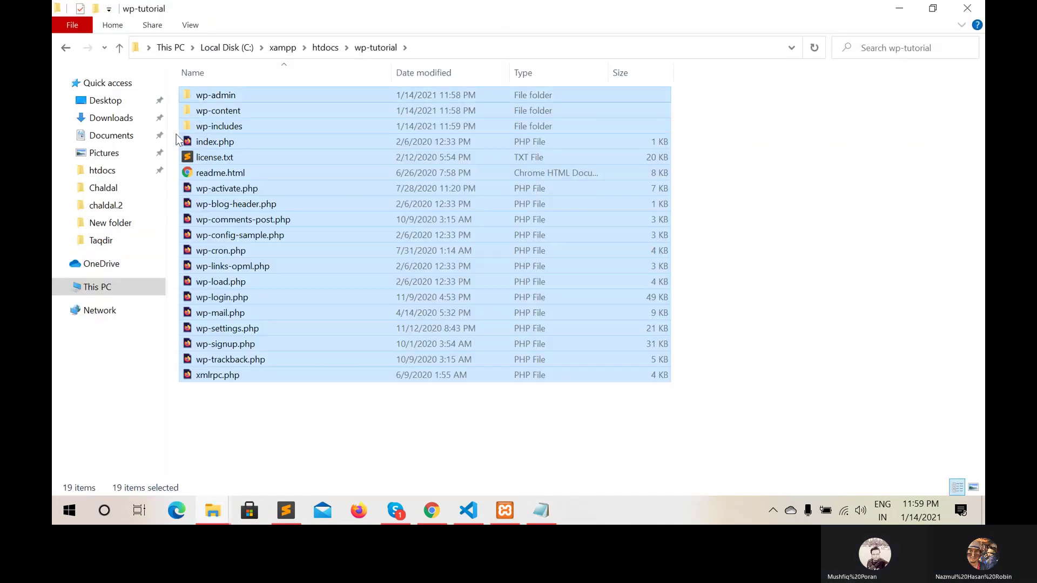
click(540, 513)
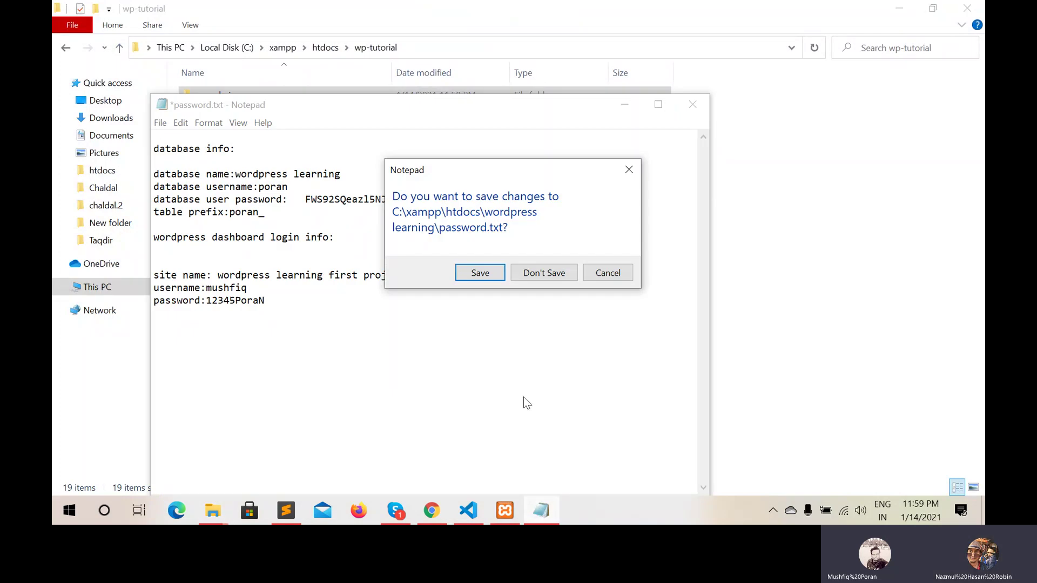
click(481, 273)
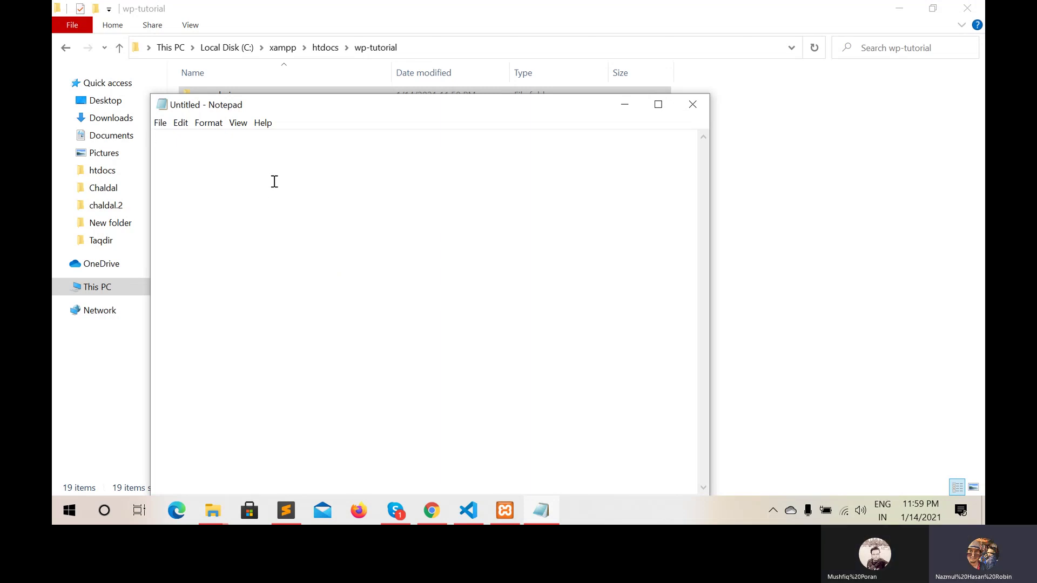
text(w)
click(284, 510)
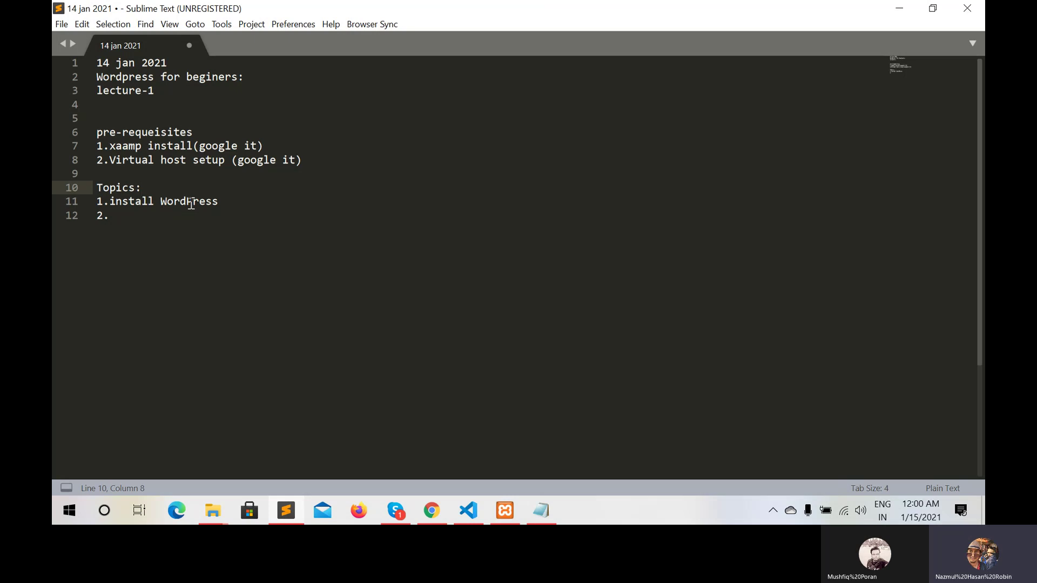
Replace the empty item 2 with a 'Database details:' heading in the lecture notes
click(113, 217)
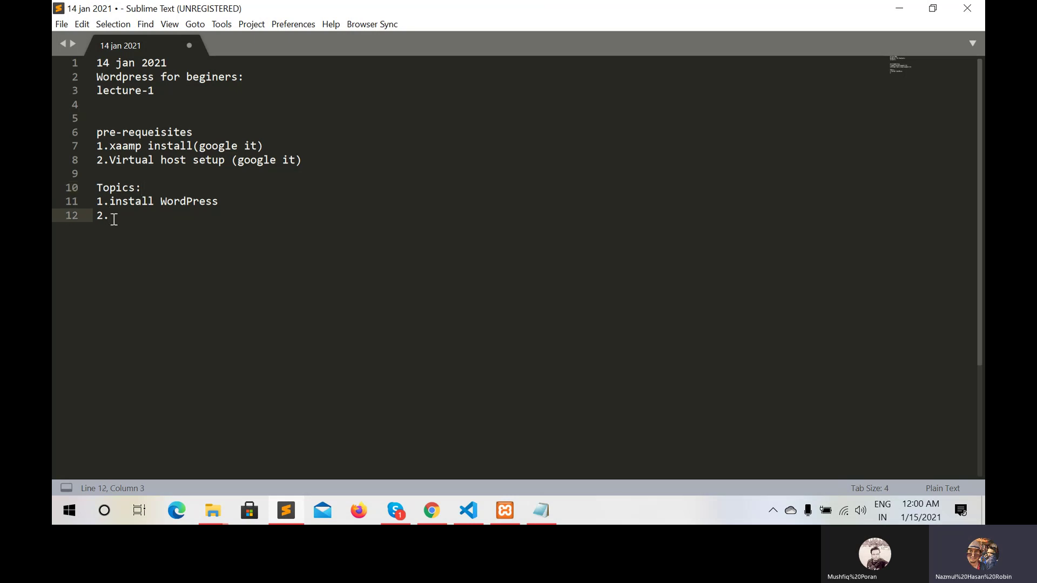
key(BackSpace)
key(BackSpace)
key(Return)
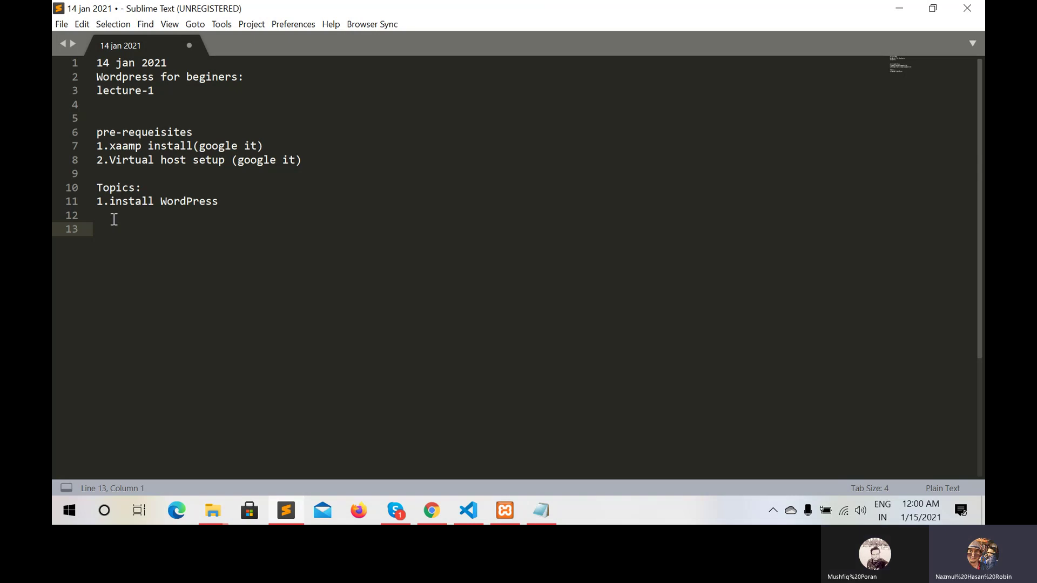
text(Database  detai)
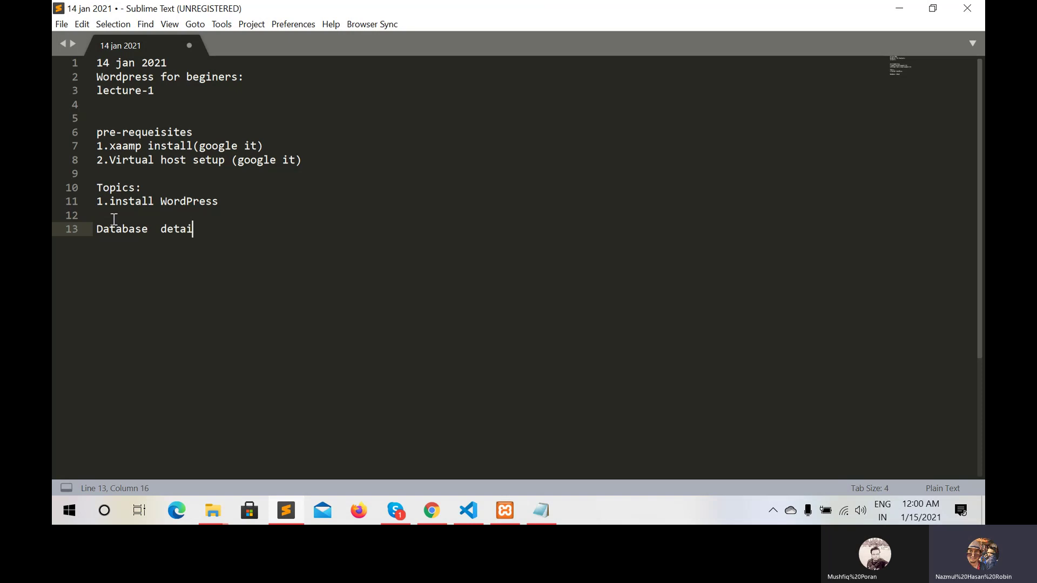
text(ls:)
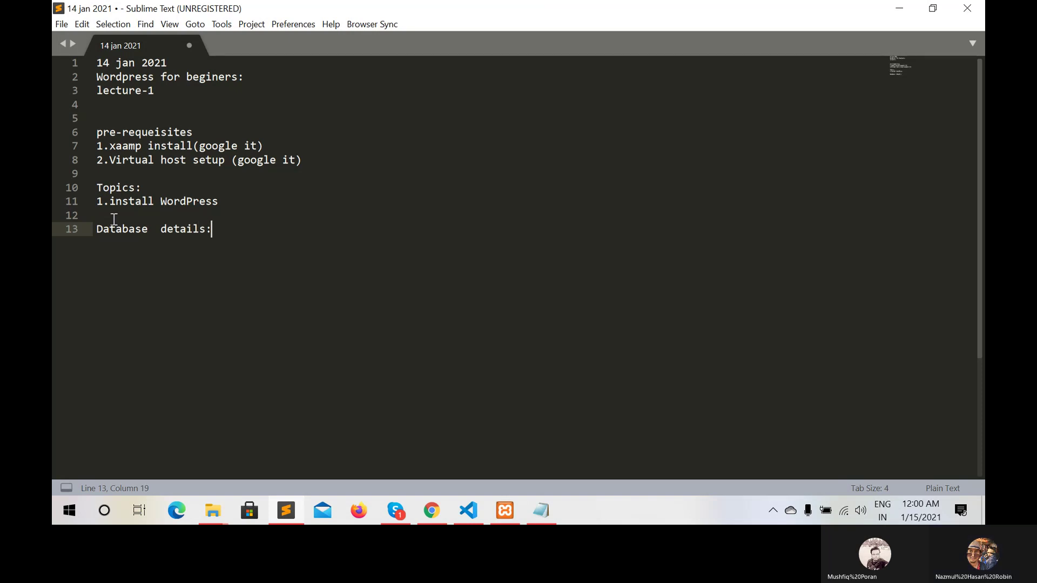
key(Return)
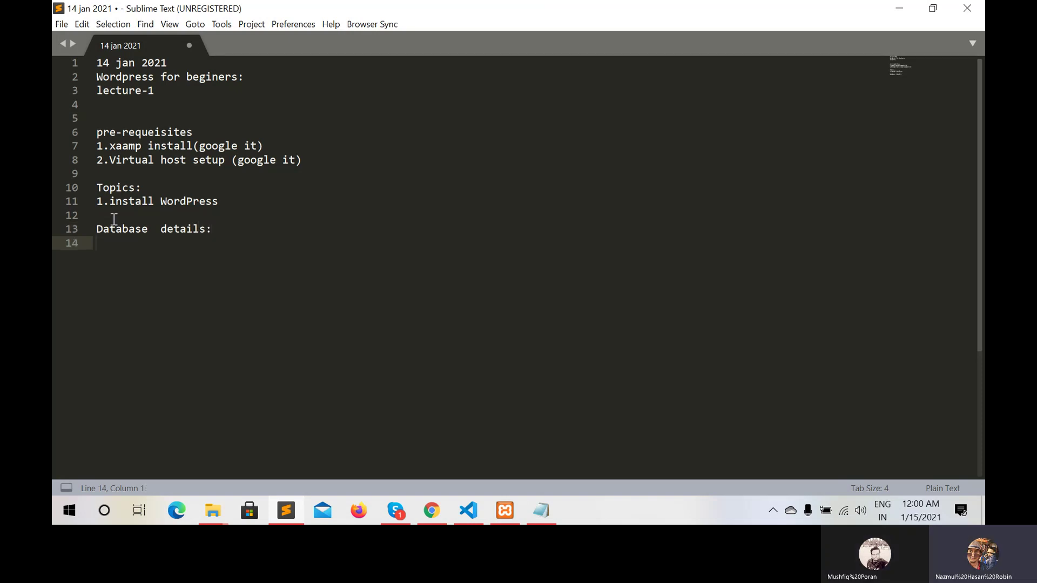
Record 'Db name= wp-tutorial' under the heading and return to phpMyAdmin in Chrome
text(d)
key(BackSpace)
key(BackSpace)
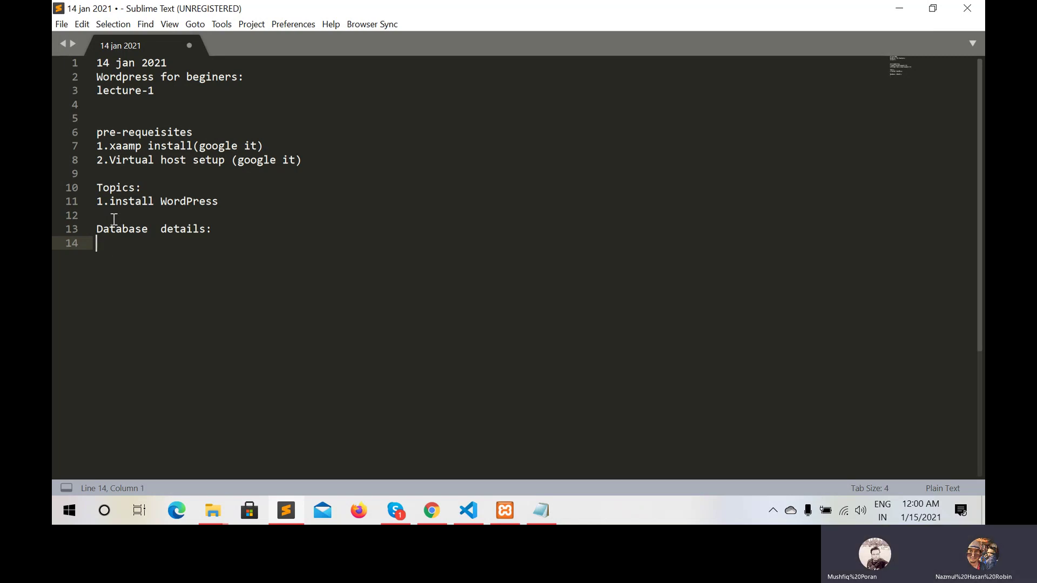
text(D)
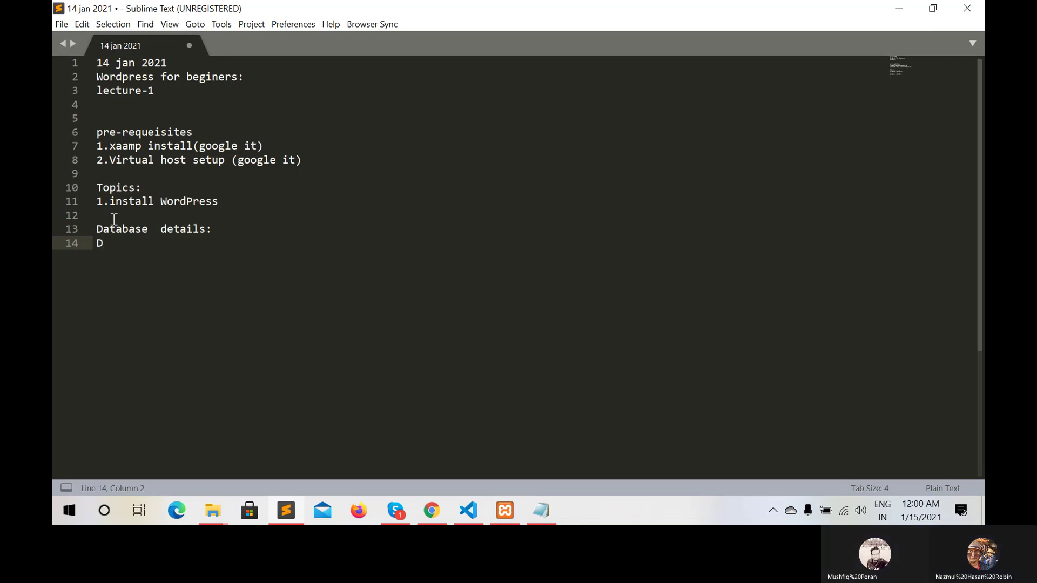
text(B)
key(BackSpace)
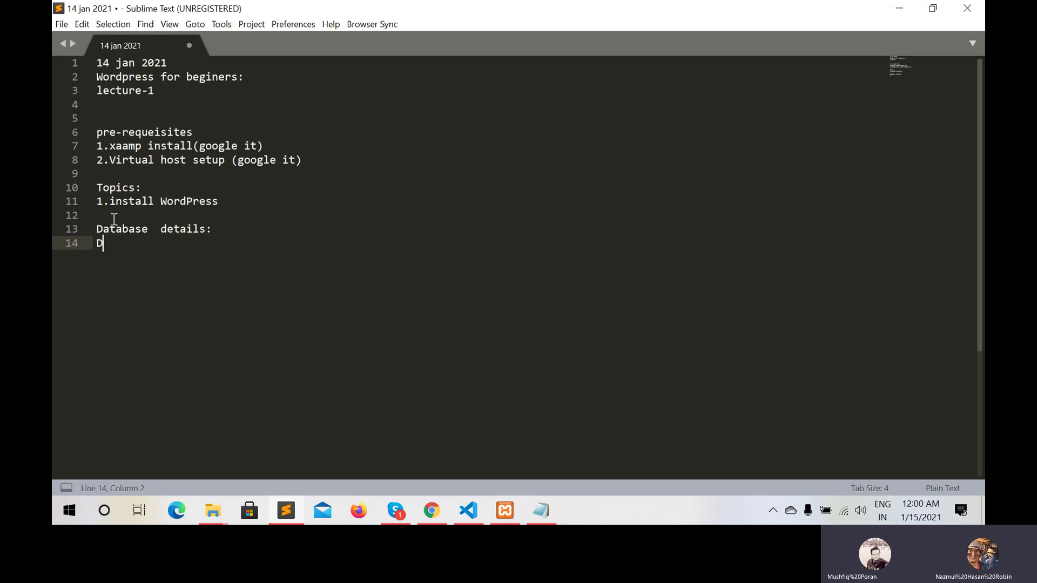
text(b nam)
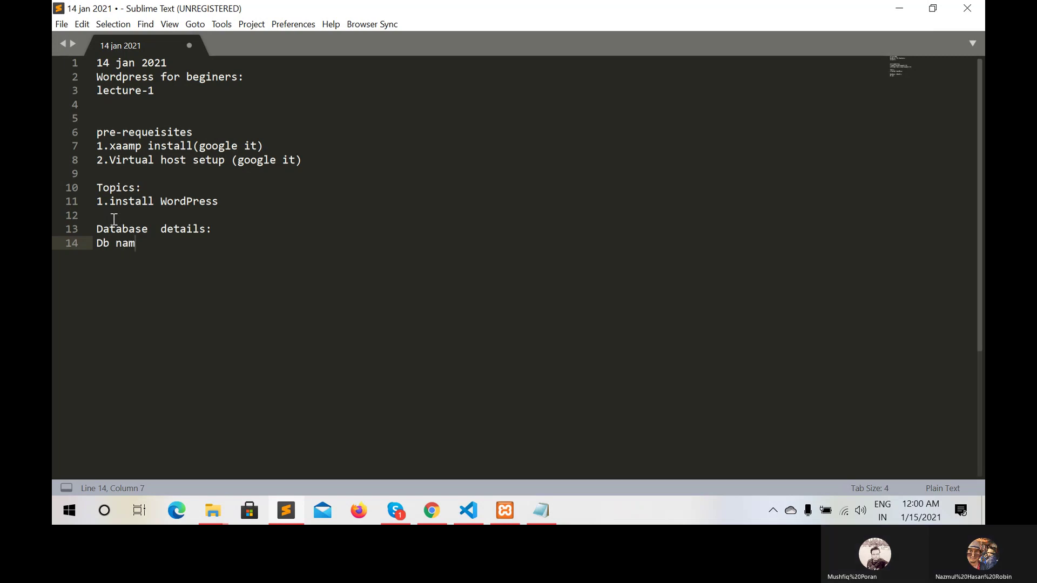
text(e:)
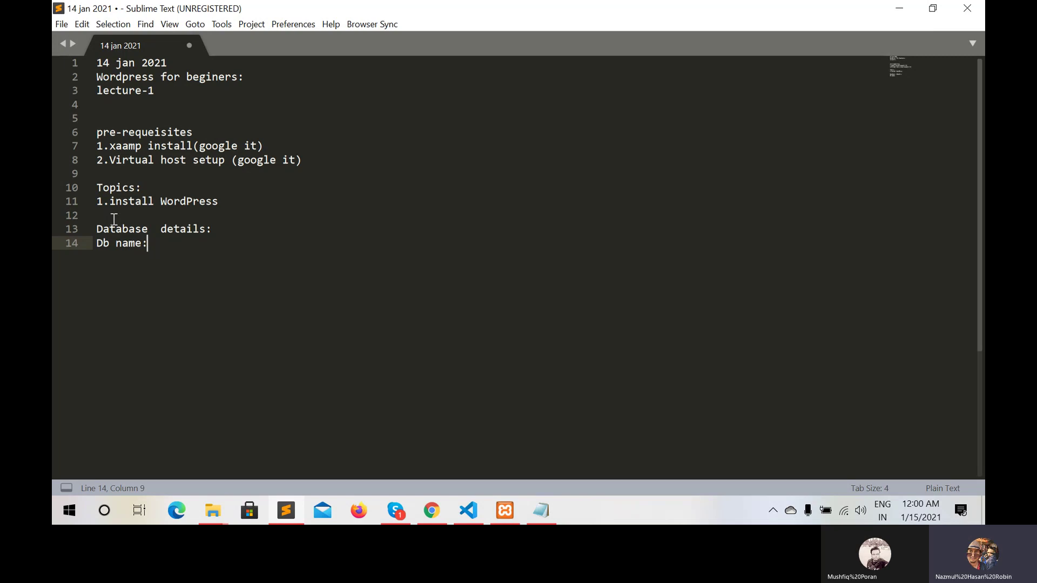
text(w)
key(BackSpace)
key(BackSpace)
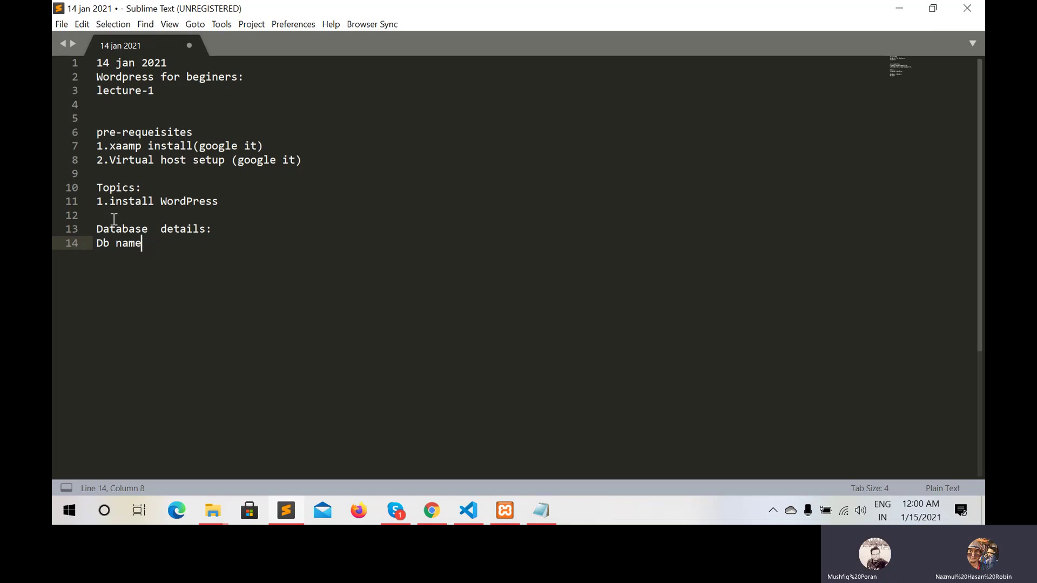
text(=)
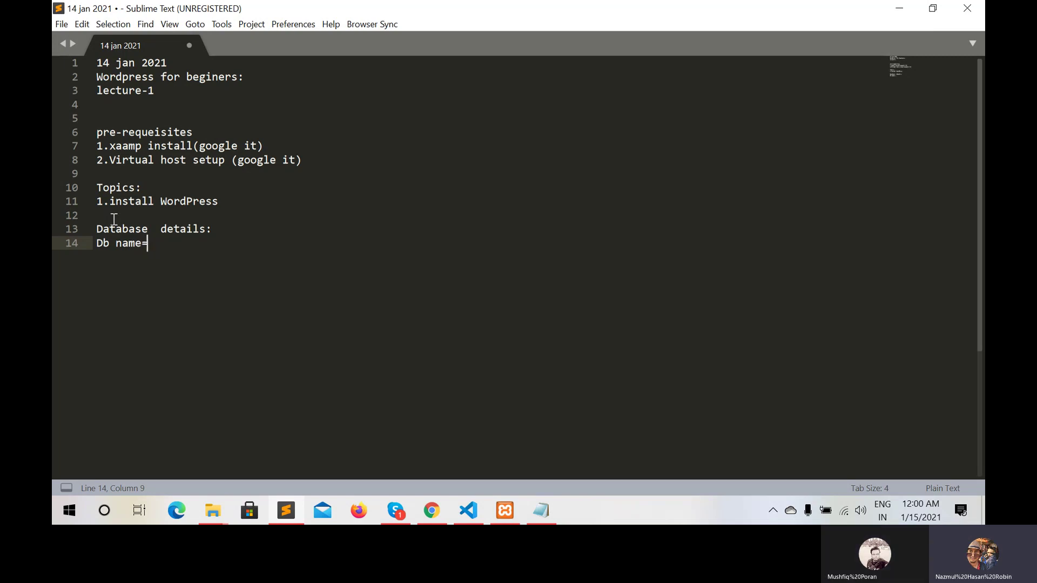
text(wp-tutorial)
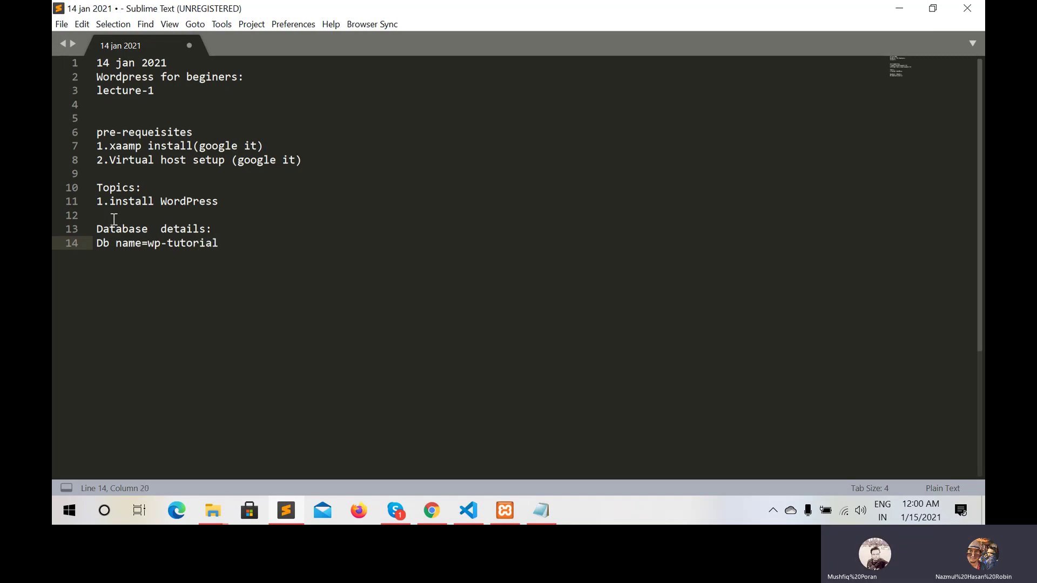
click(147, 243)
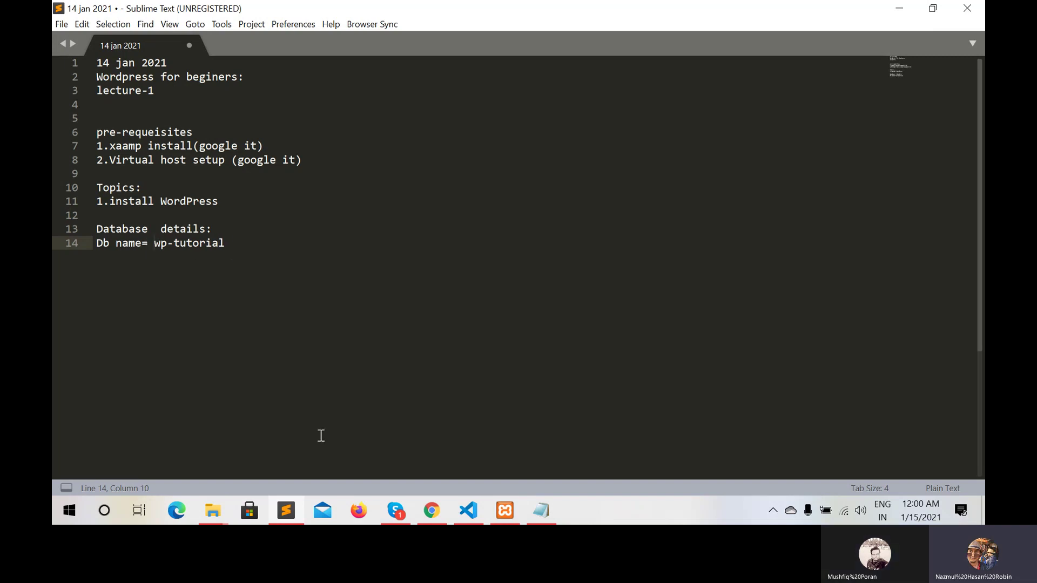
click(431, 512)
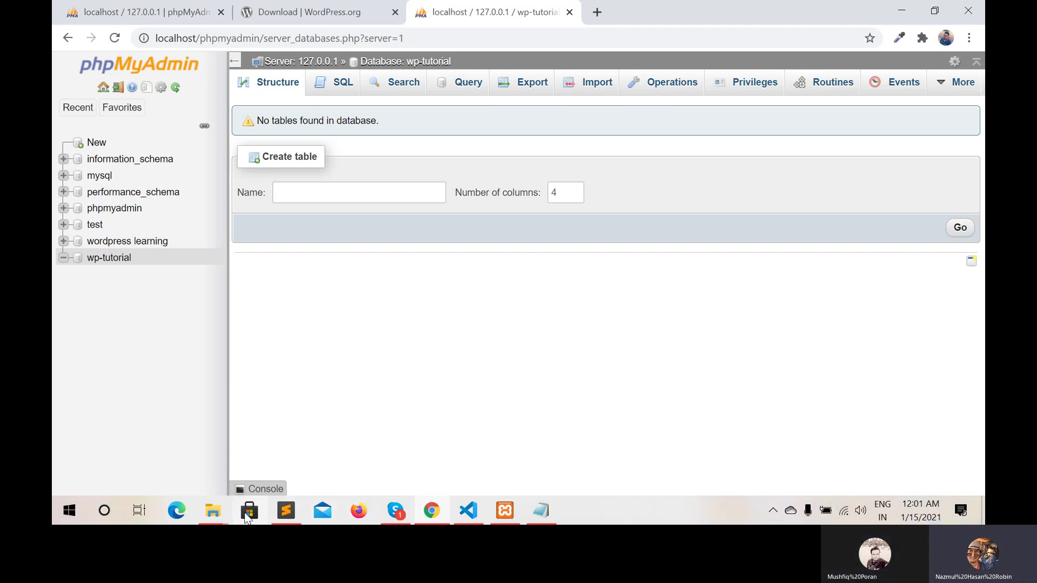
mouse_move(220, 508)
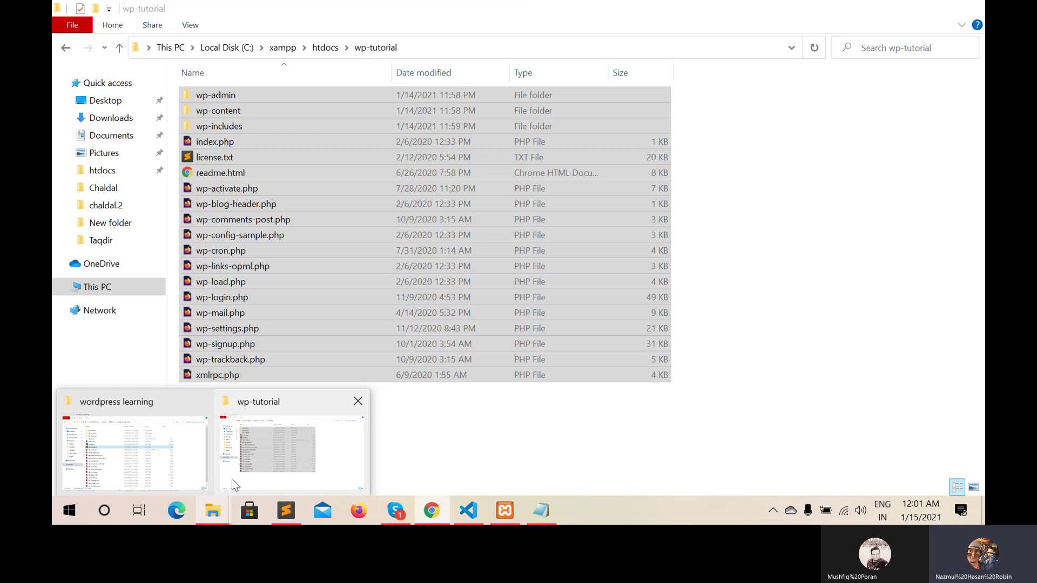
click(231, 478)
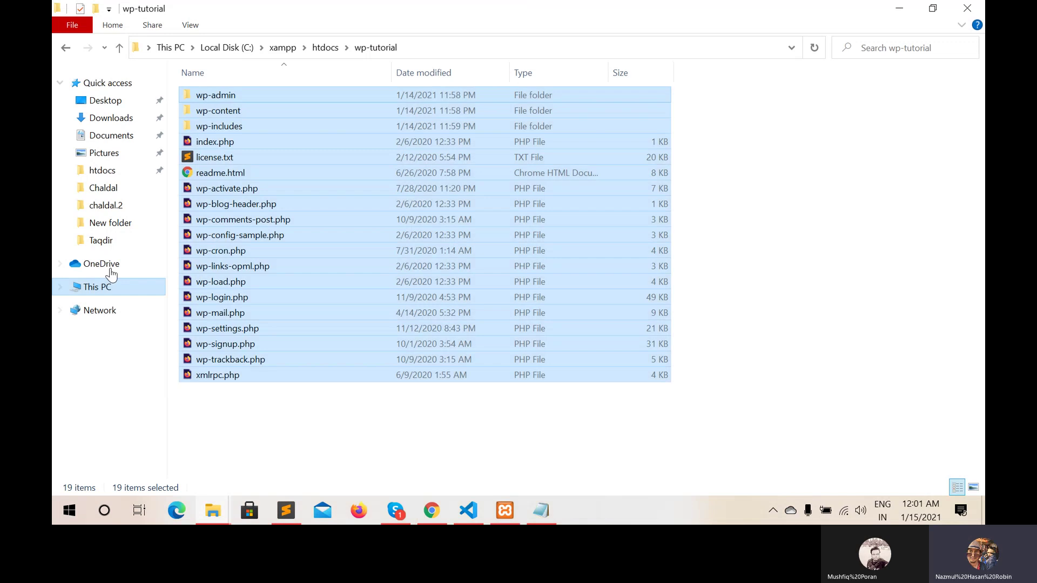
click(104, 173)
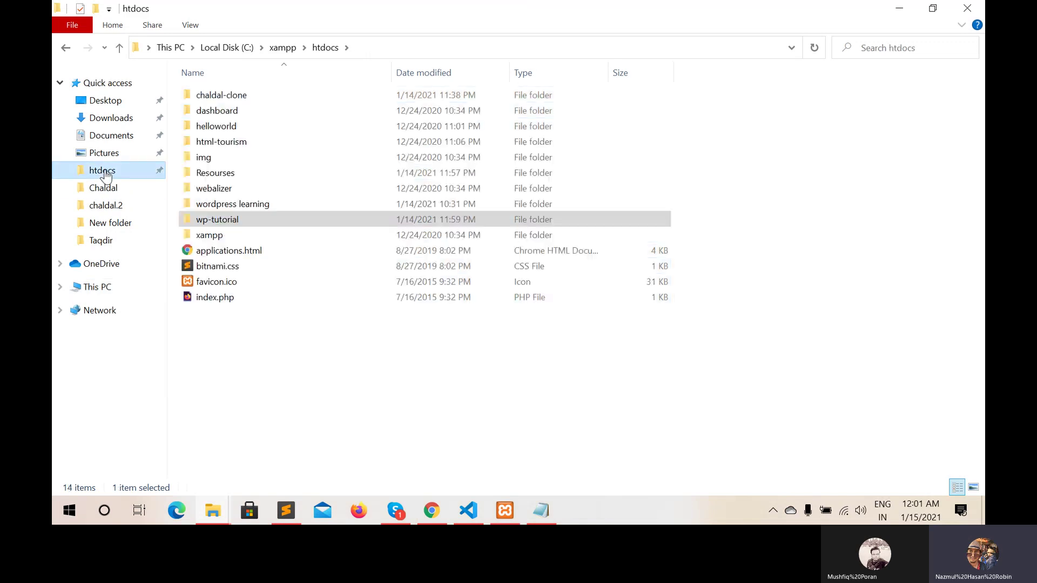
double_click(241, 220)
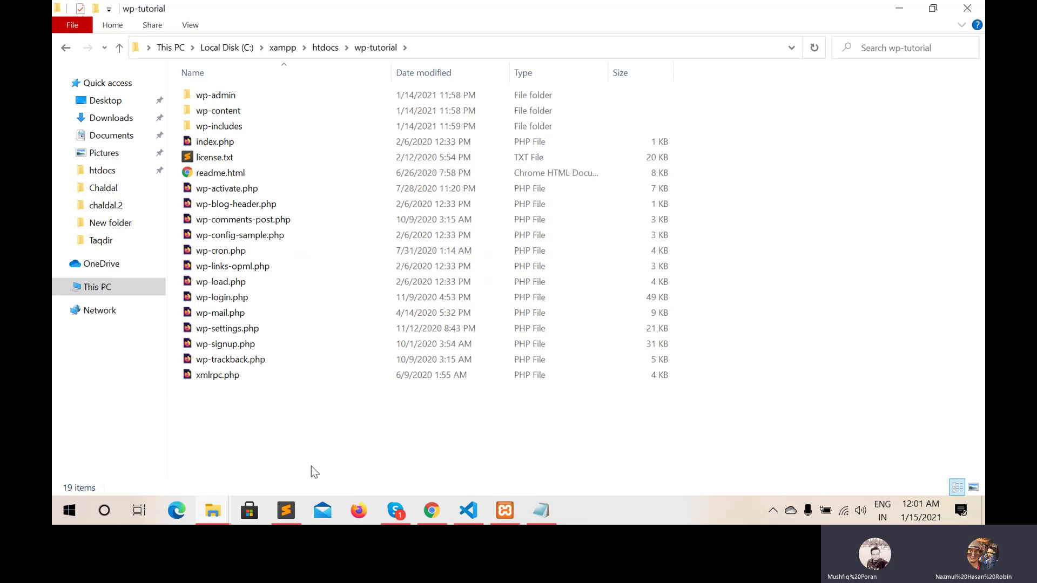
click(431, 510)
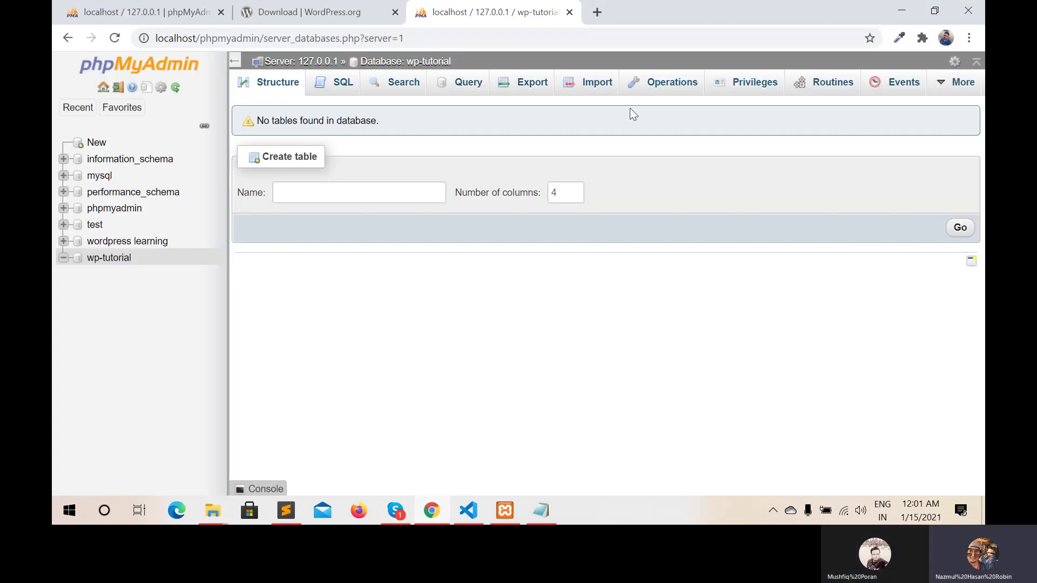
Load localhost/wp-tutorial in a new Chrome tab to reach the WordPress language page
click(598, 12)
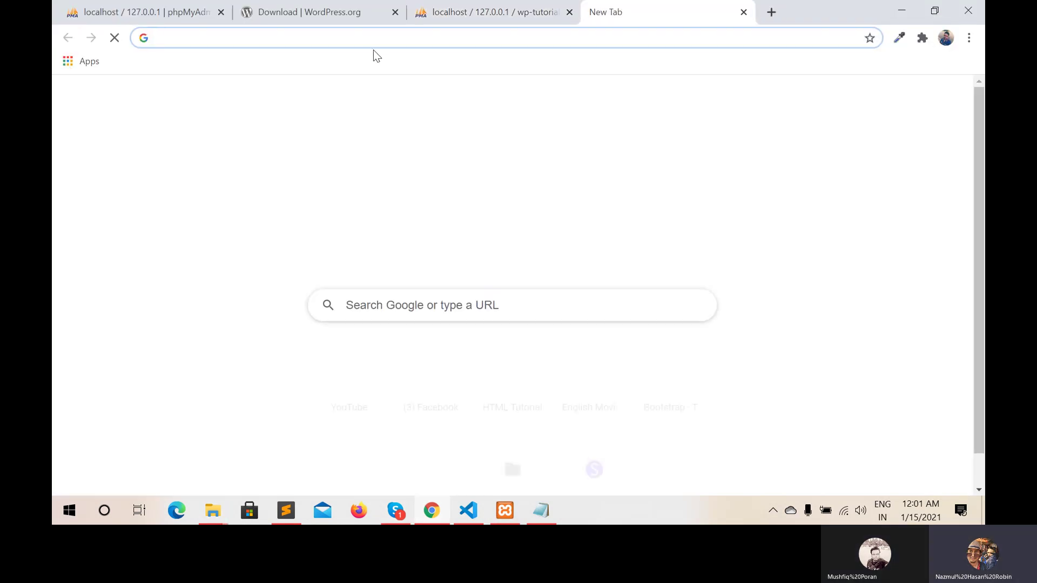
text(local)
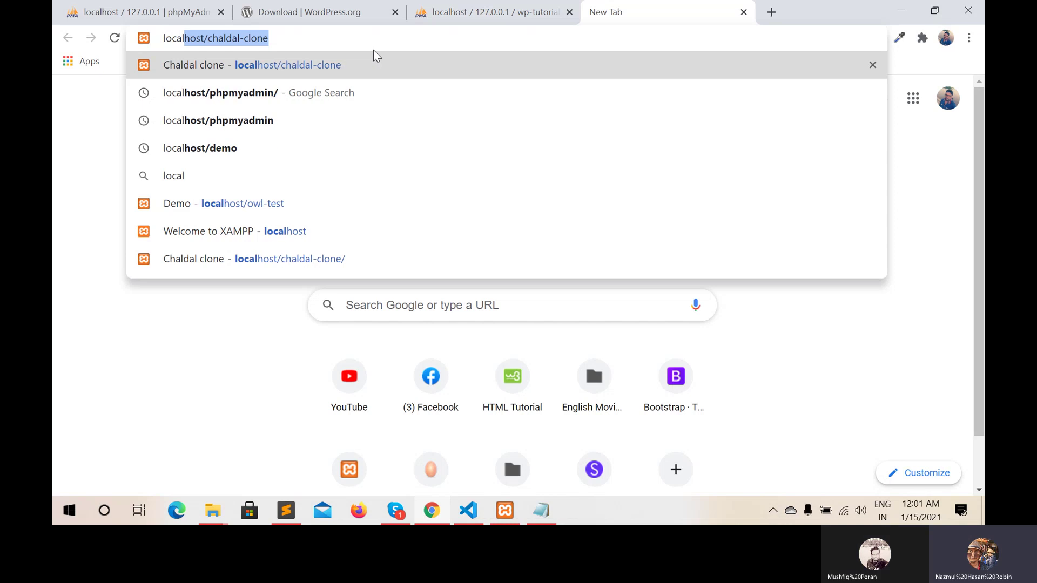
text(host)
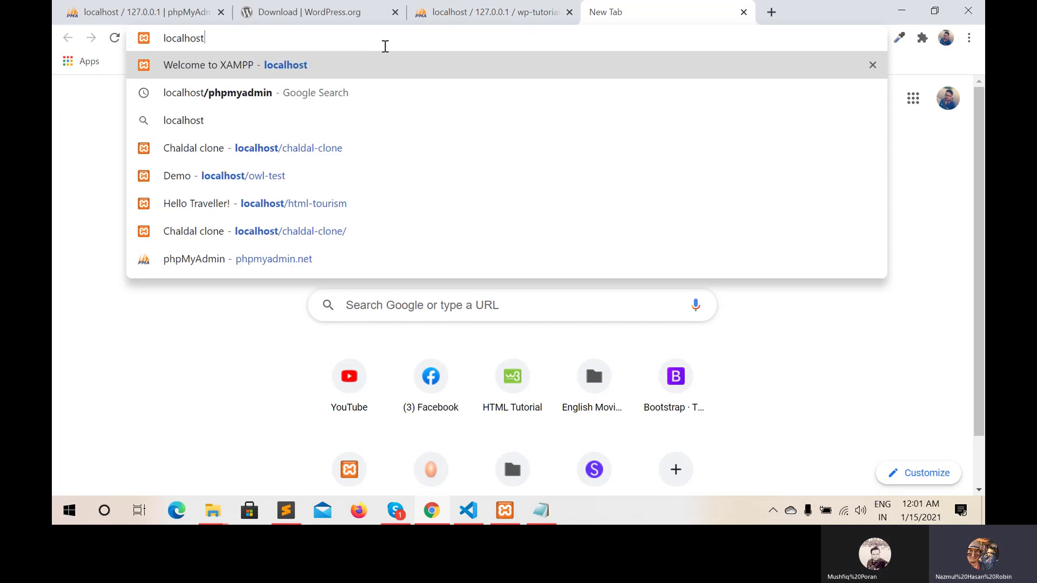
text(/wp-)
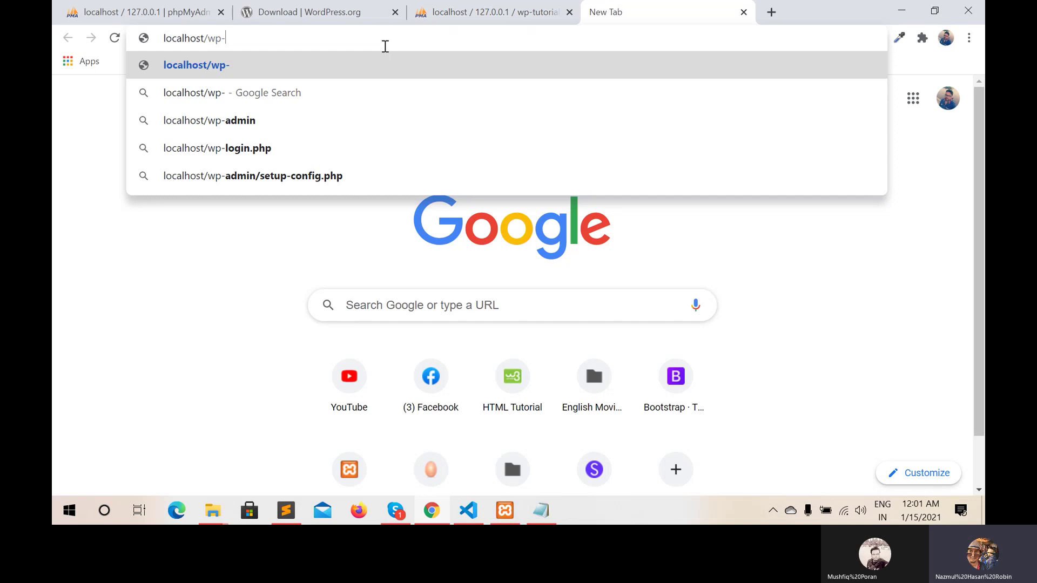
text(tut)
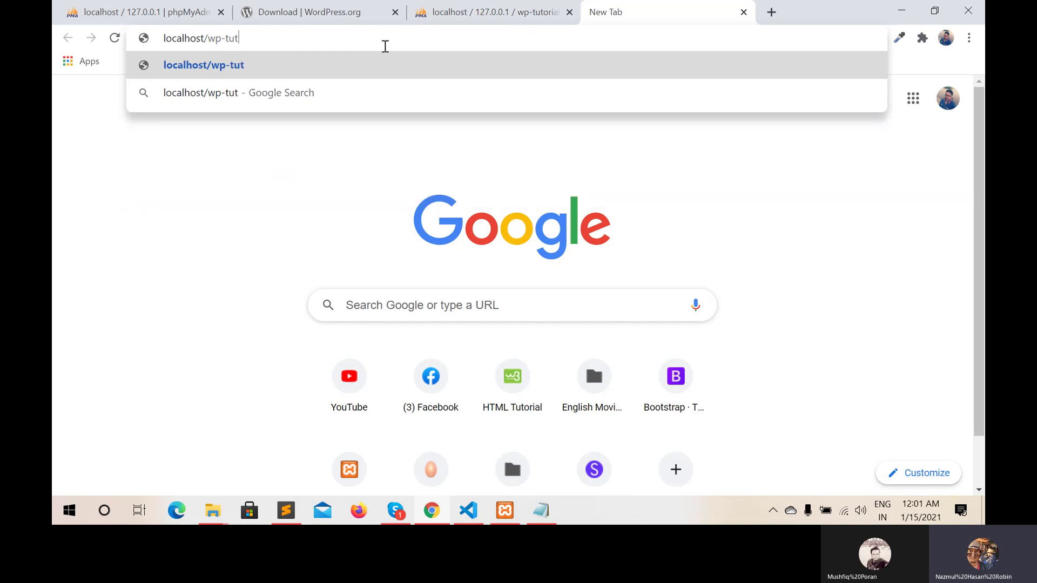
text(orial)
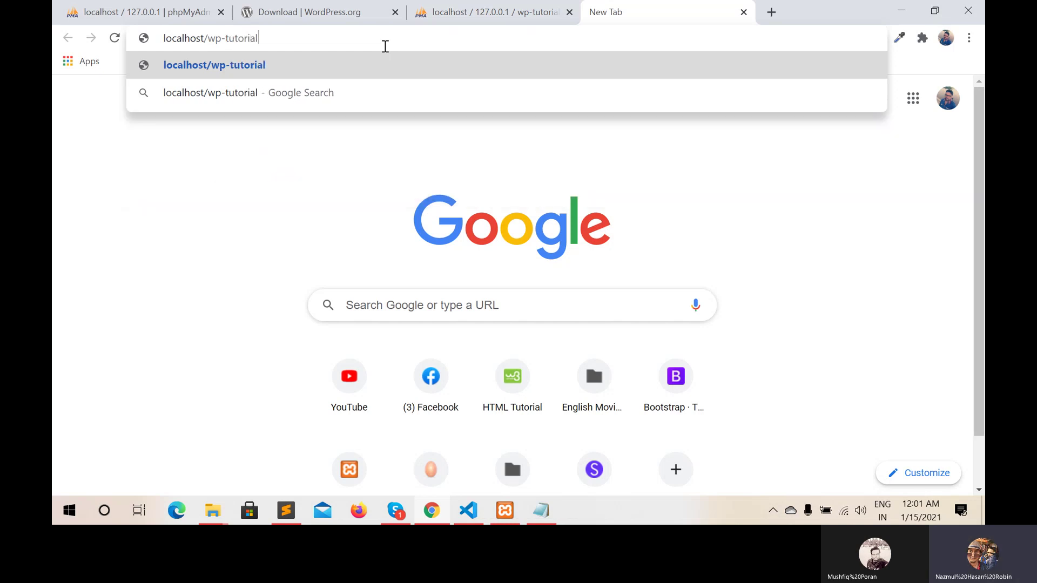
key(Return)
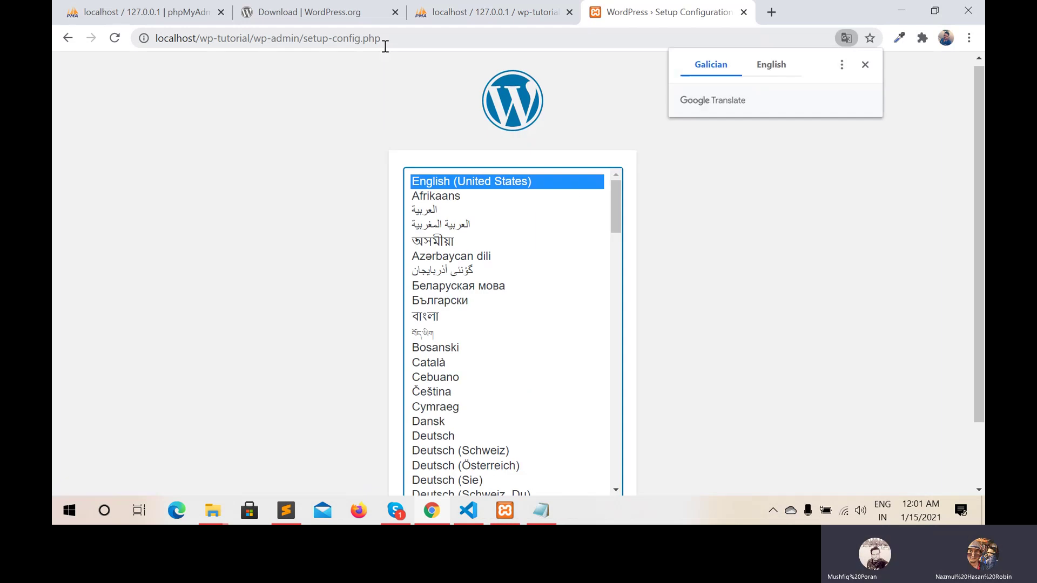
Continue in English (United States) past the welcome notice to the database connection form
scroll(312, 221, down, 2)
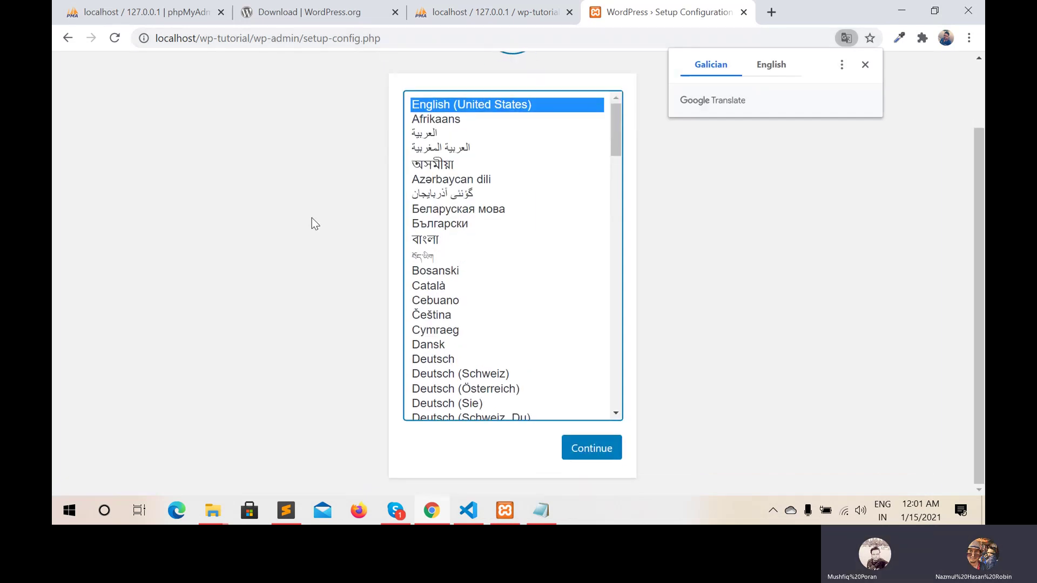
click(589, 450)
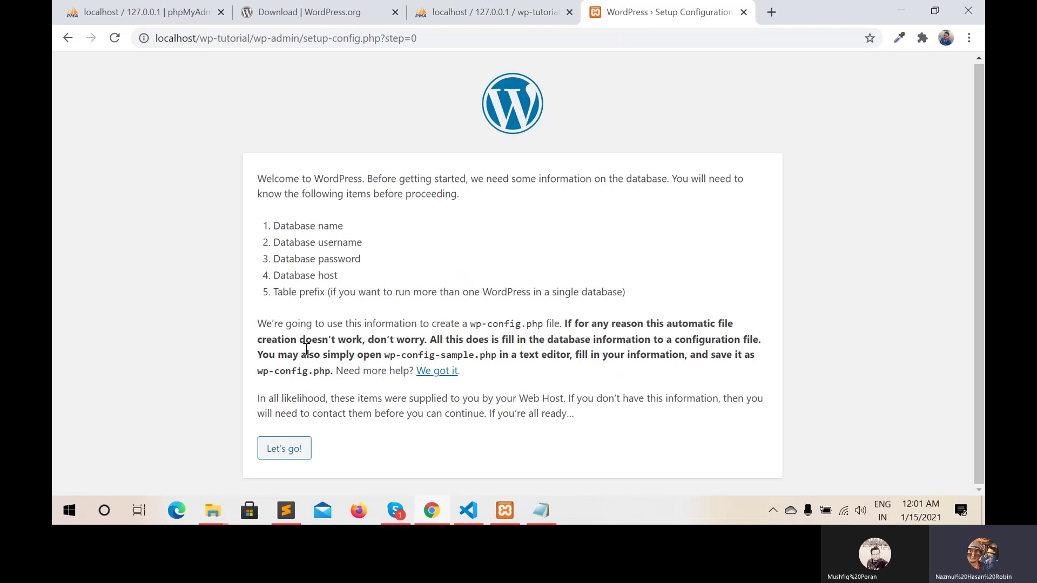
click(293, 449)
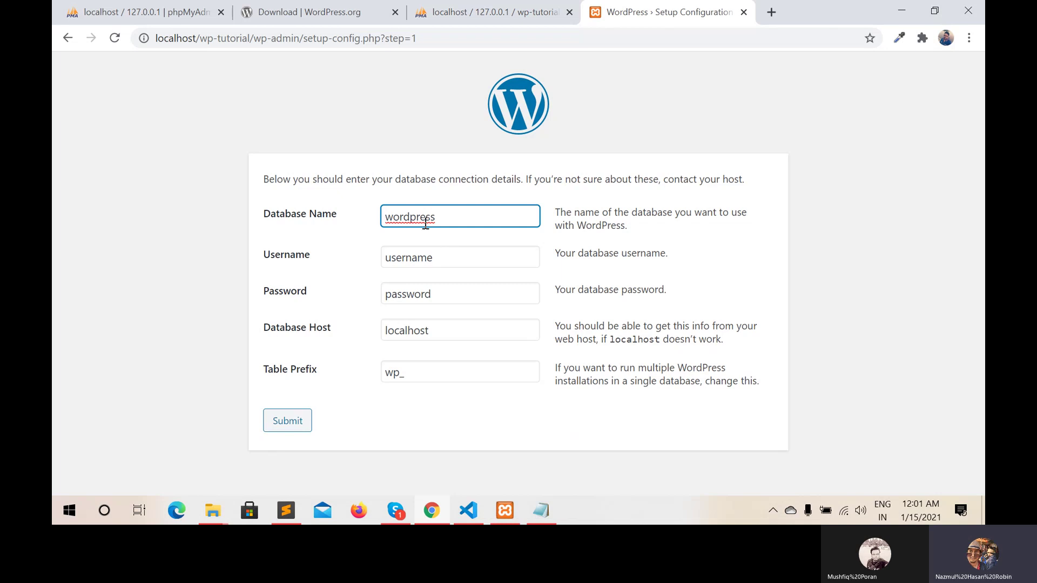
Set the Database Name to wp-tutorial and the Username to root
click(478, 218)
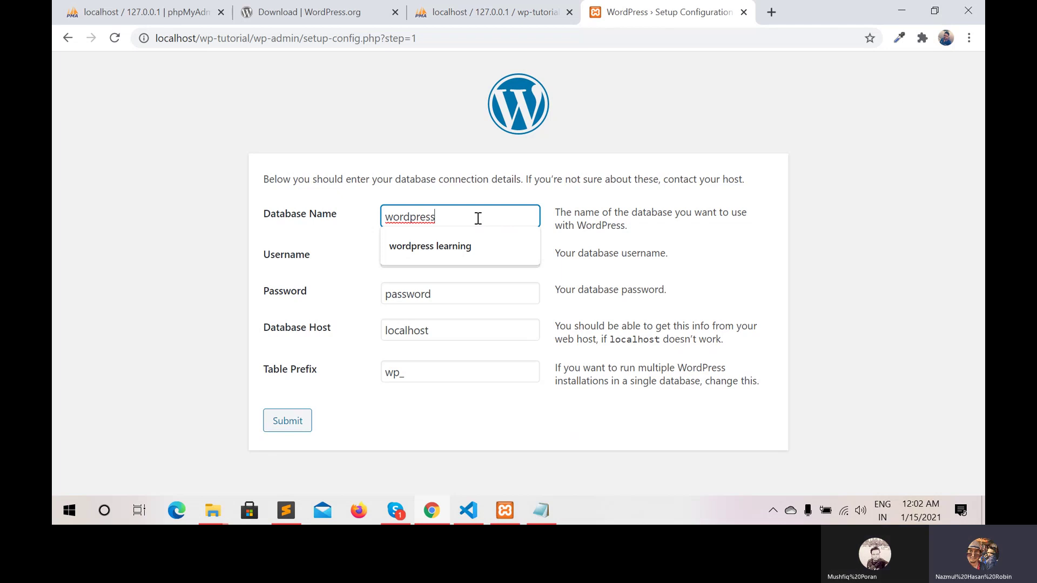
key(BackSpace)
key(BackSpace)
key(BackSpace)
key(BackSpace)
key(BackSpace)
key(BackSpace)
key(BackSpace)
key(BackSpace)
text(p)
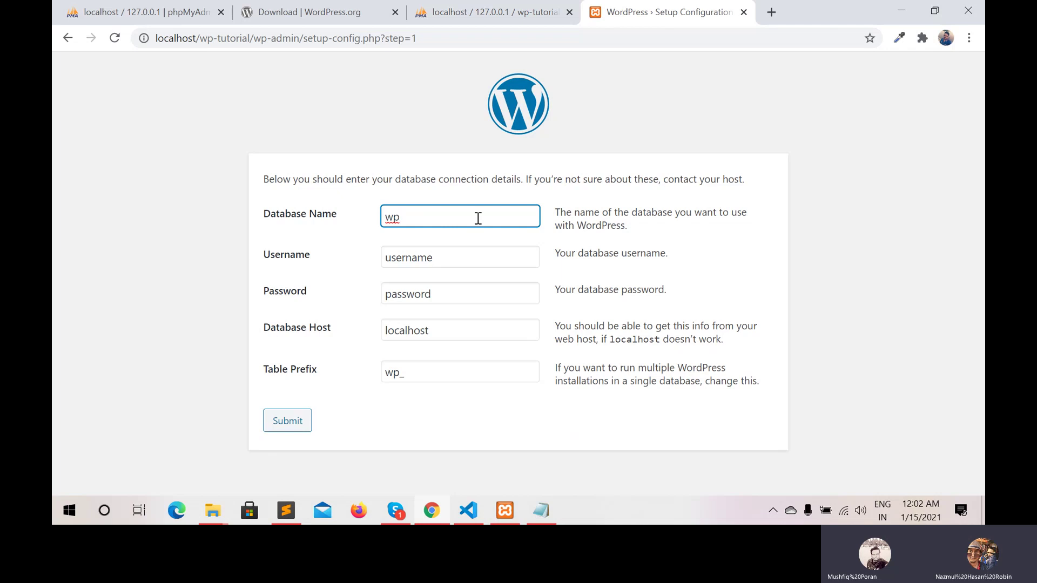
text(-t)
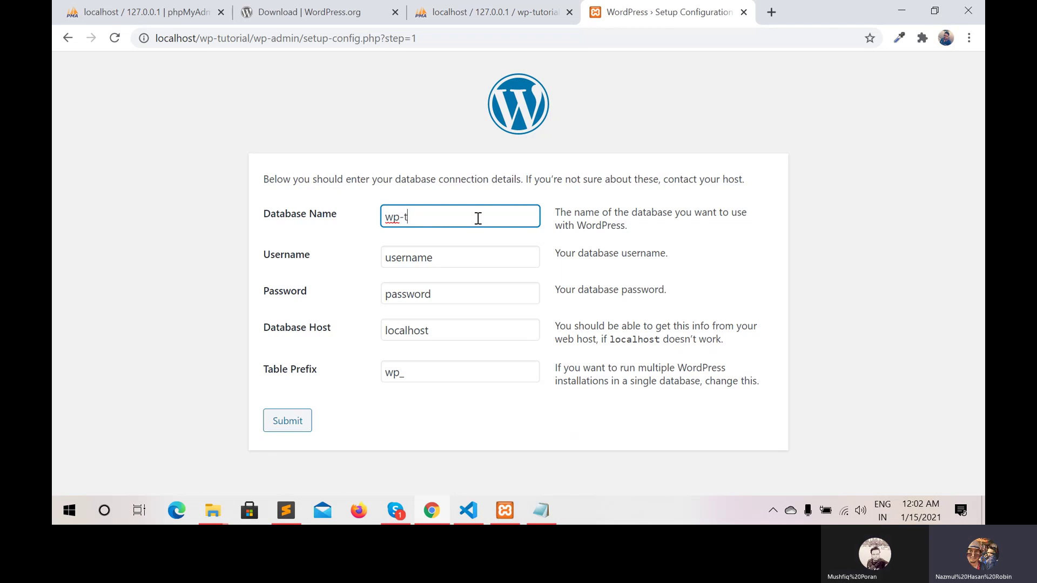
text(utorial)
click(447, 261)
key(BackSpace)
key(BackSpace)
key(BackSpace)
key(BackSpace)
key(BackSpace)
key(BackSpace)
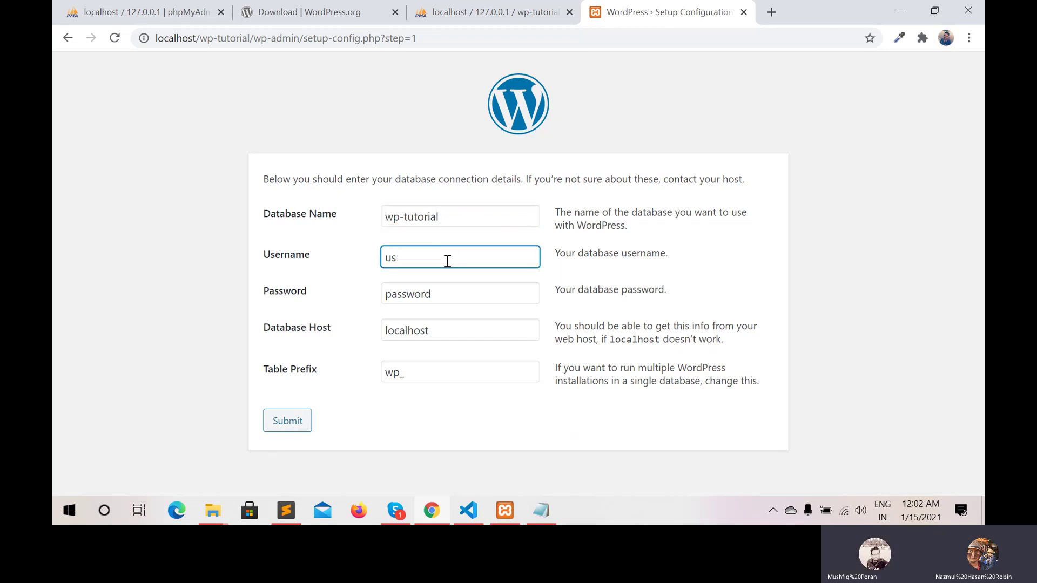
key(BackSpace)
key(BackSpace)
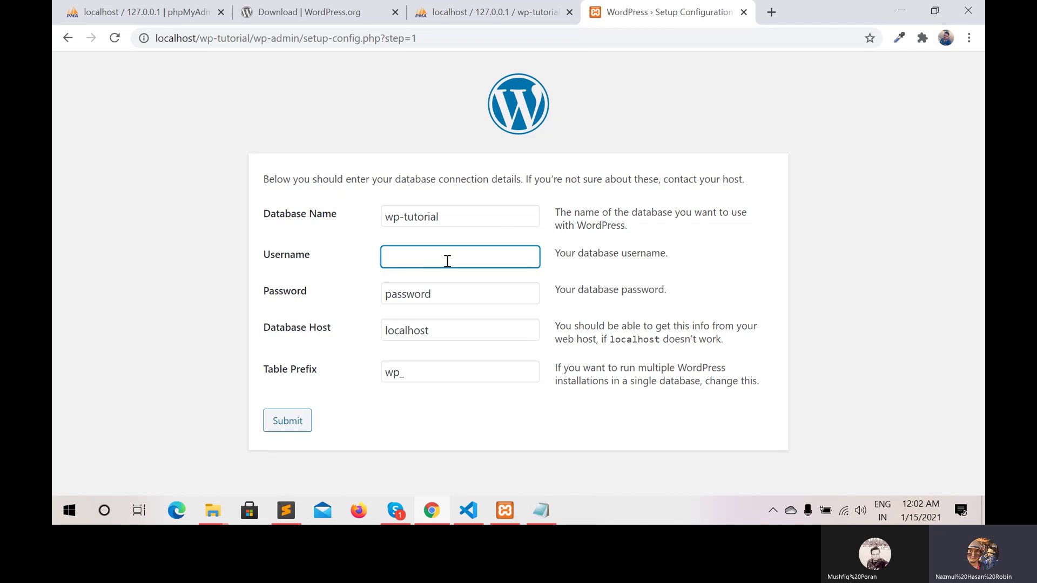
text(r)
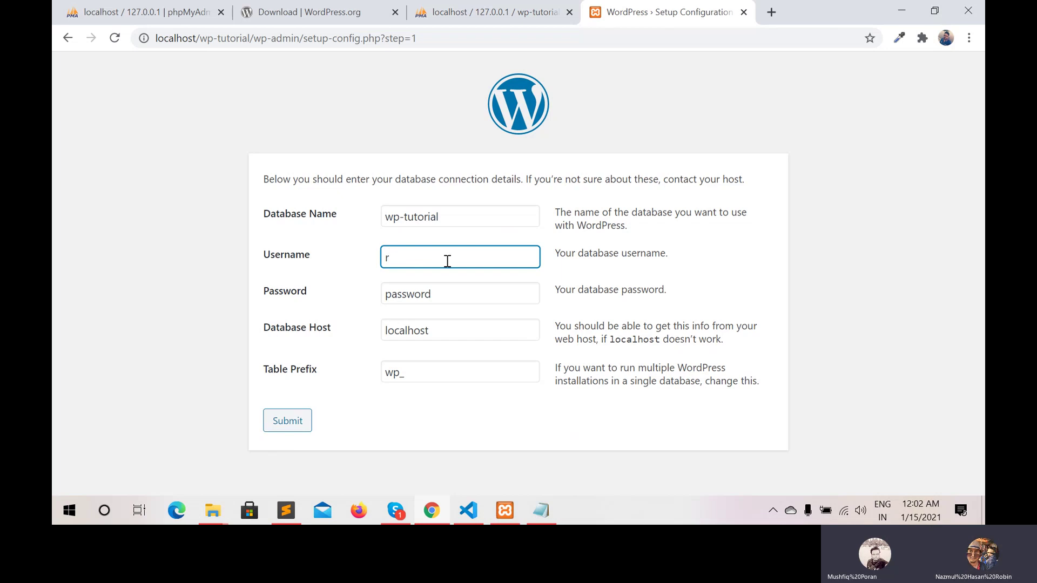
text(oot)
Leave the password empty, submit the connection details, and run the installation
click(436, 299)
key(BackSpace)
key(BackSpace)
key(BackSpace)
key(BackSpace)
key(BackSpace)
key(BackSpace)
key(BackSpace)
key(BackSpace)
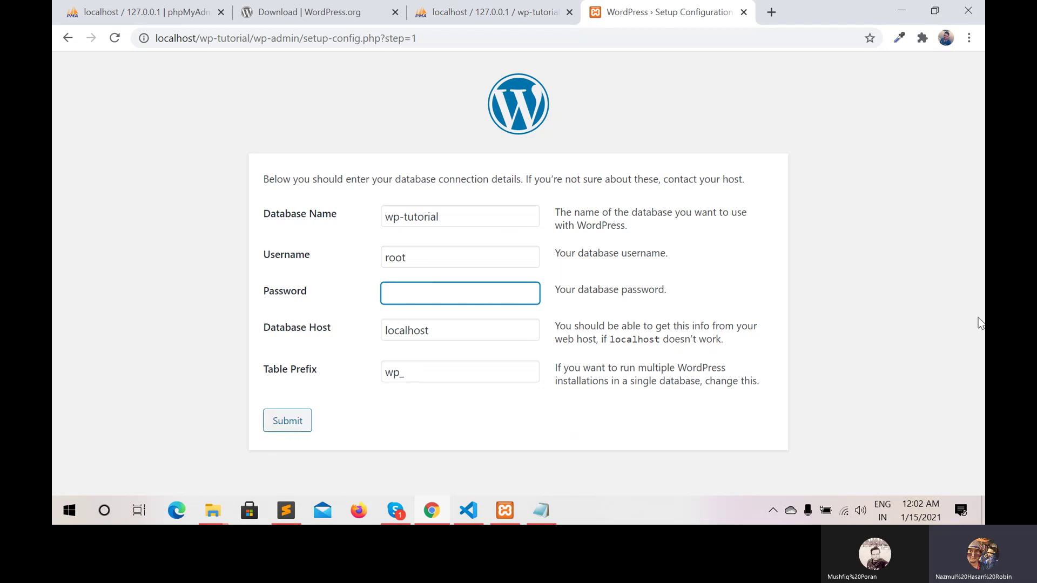
click(291, 424)
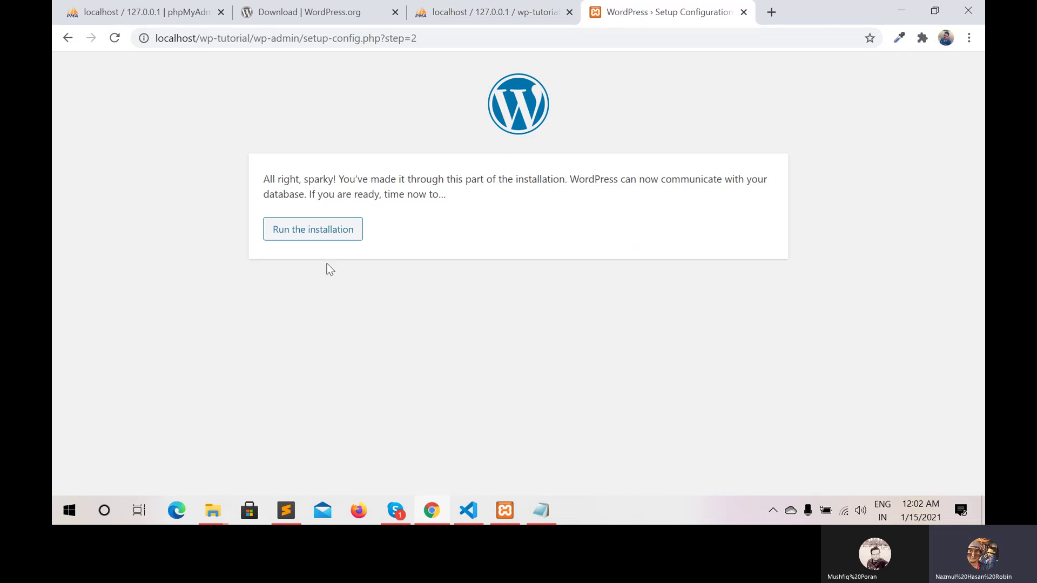
click(322, 227)
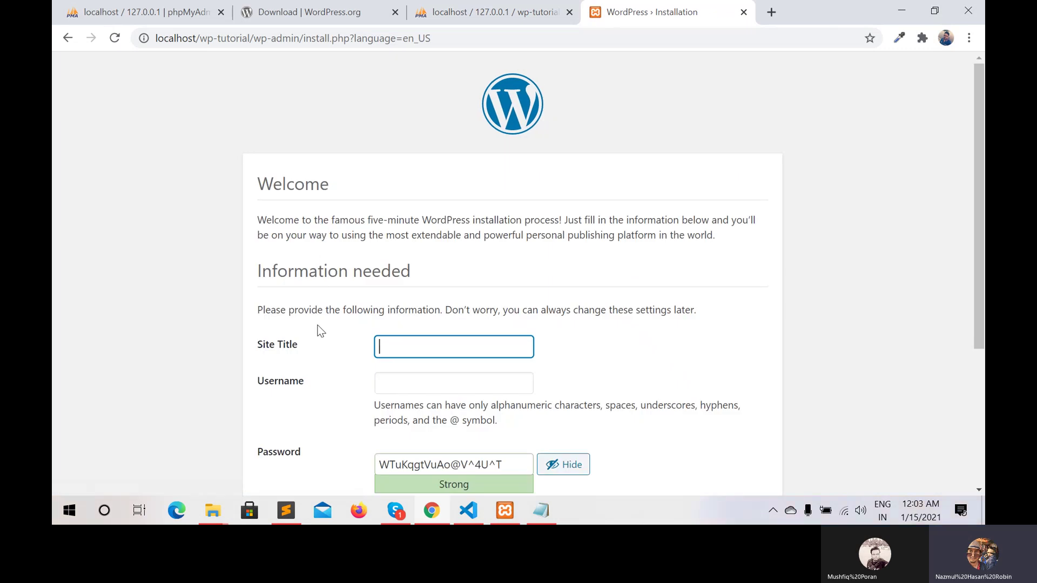
Enter 'WP Tutorial' as the Site Title
scroll(320, 330, down, 3)
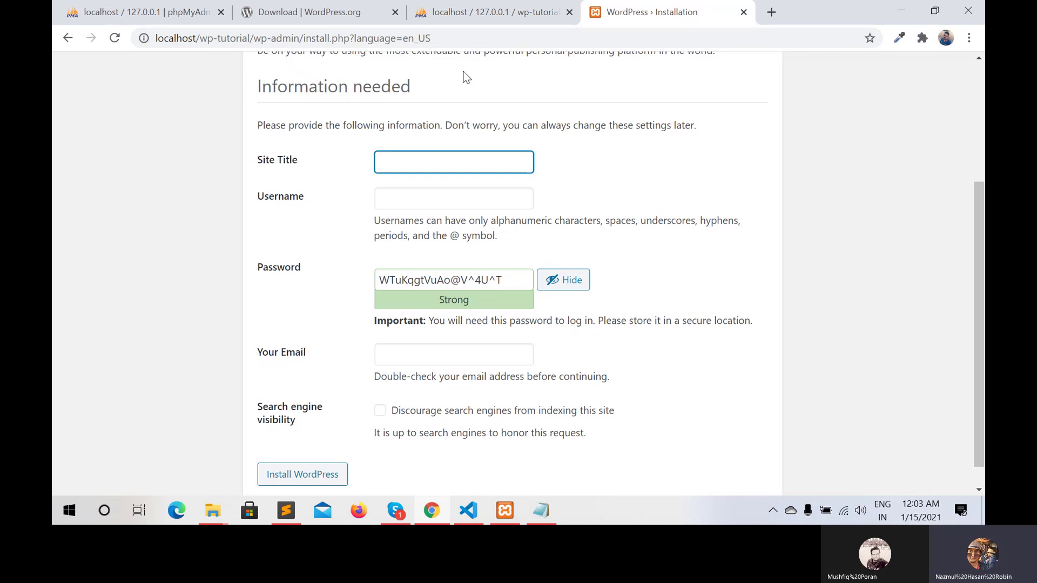
click(409, 166)
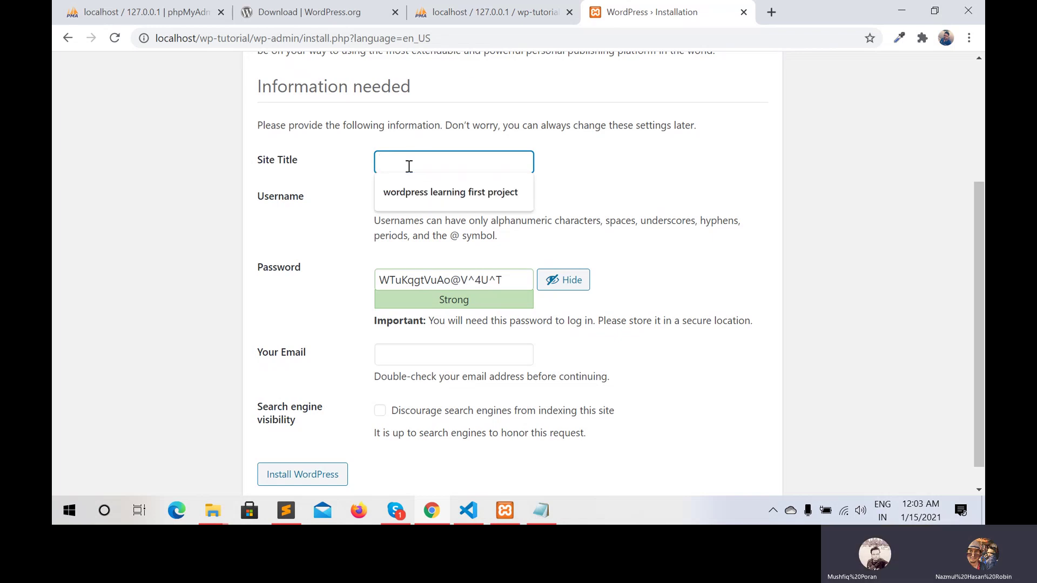
text(wp)
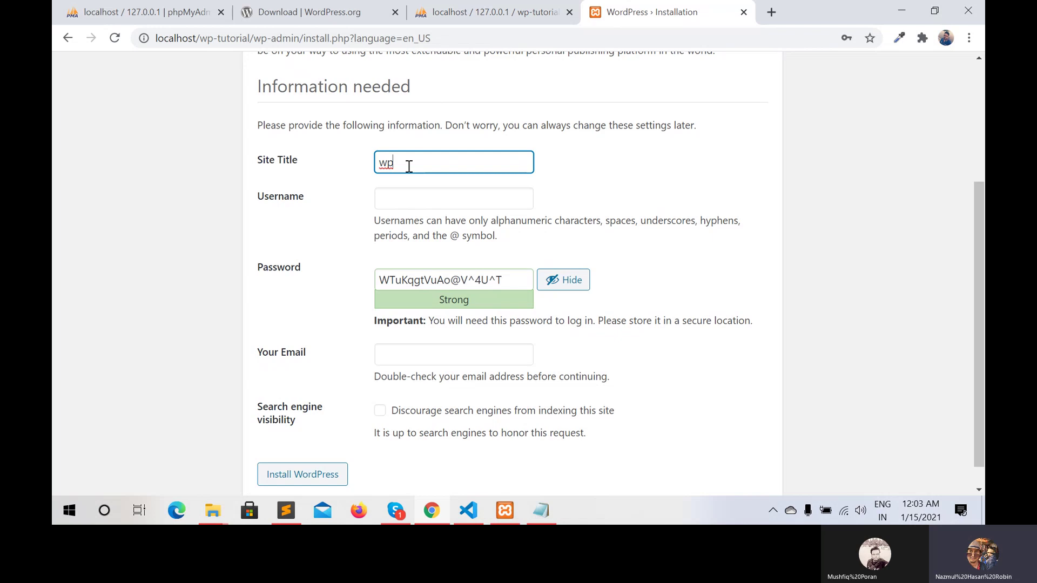
key(BackSpace)
key(BackSpace)
text(WP)
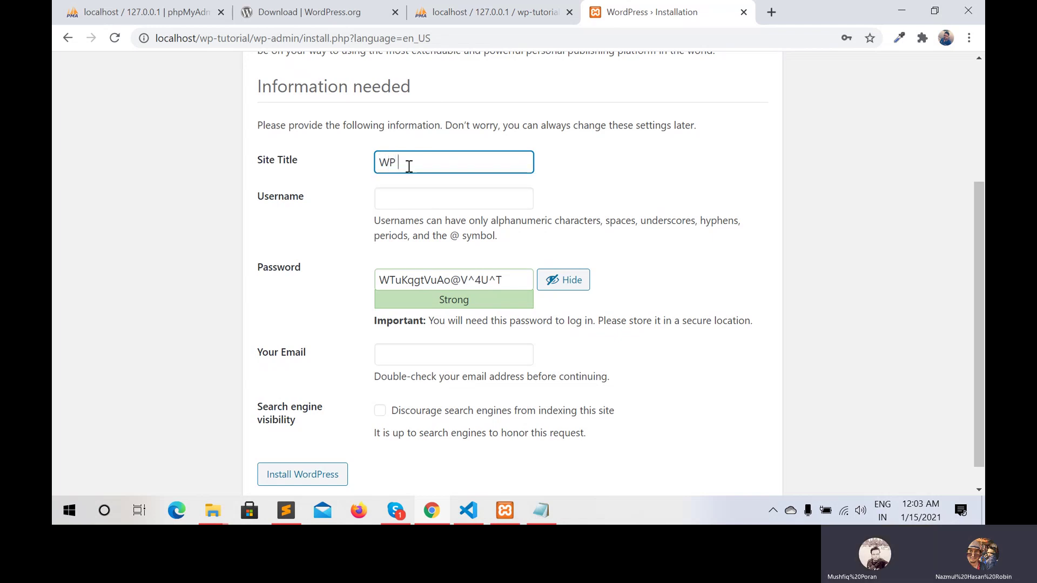
text( T)
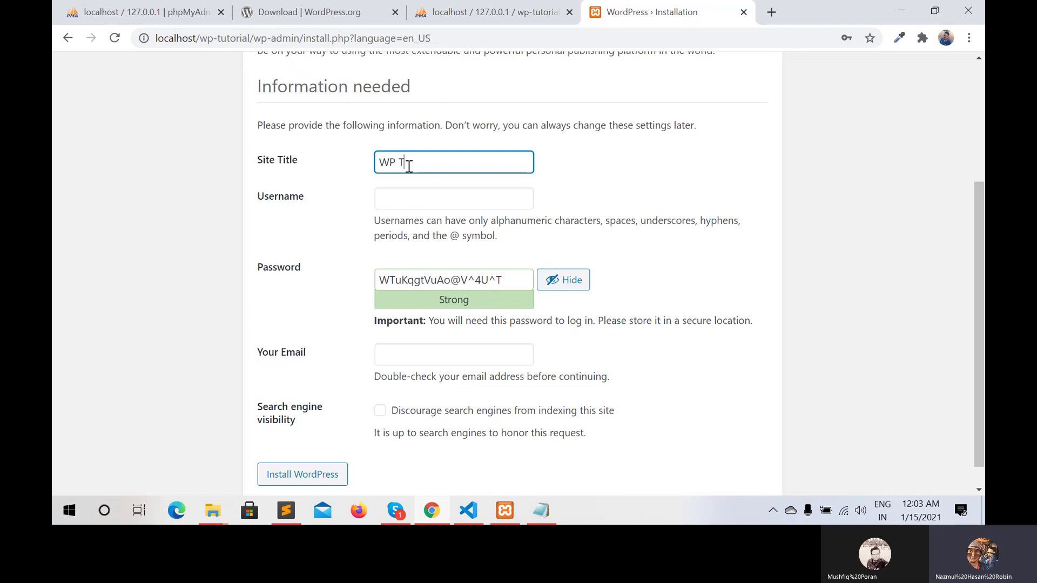
text(utori)
text(al)
key(BackSpace)
key(BackSpace)
text(el)
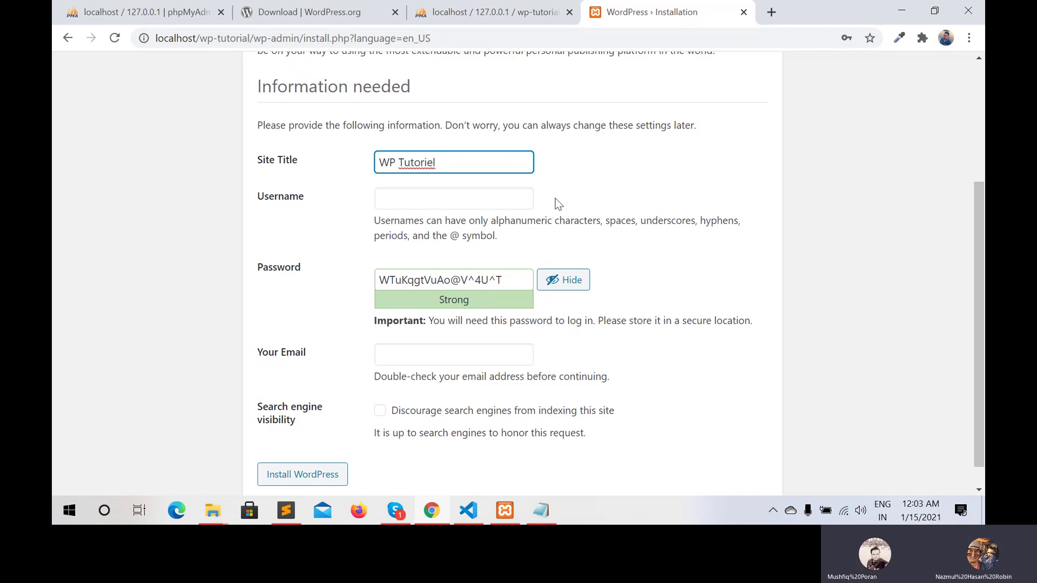
key(ctrl+shift+Left)
text(Tutorial)
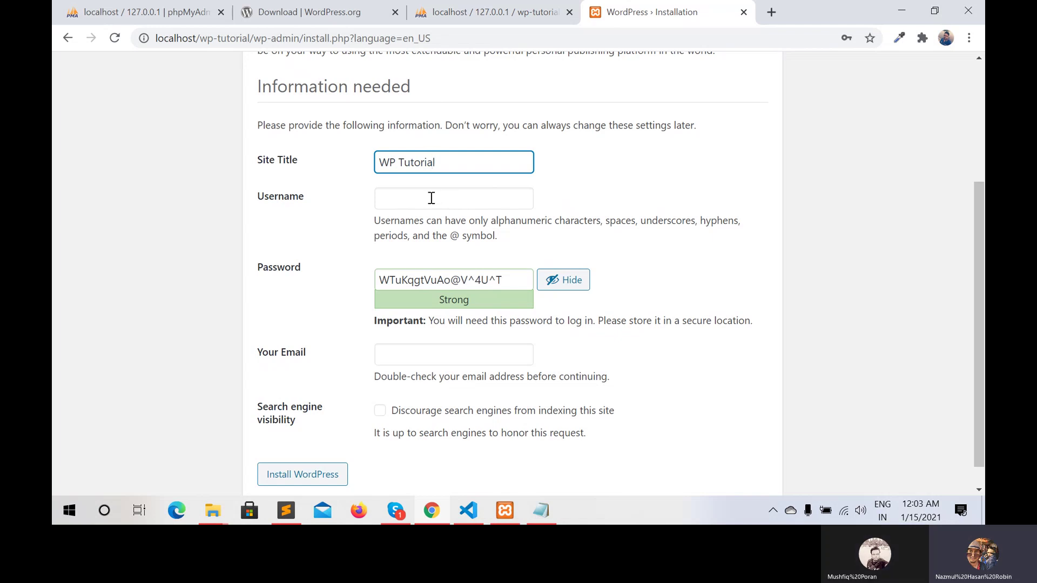
Set the username to admin, replace the password with a simple numeric one, and confirm the weak password
click(431, 198)
text(ad)
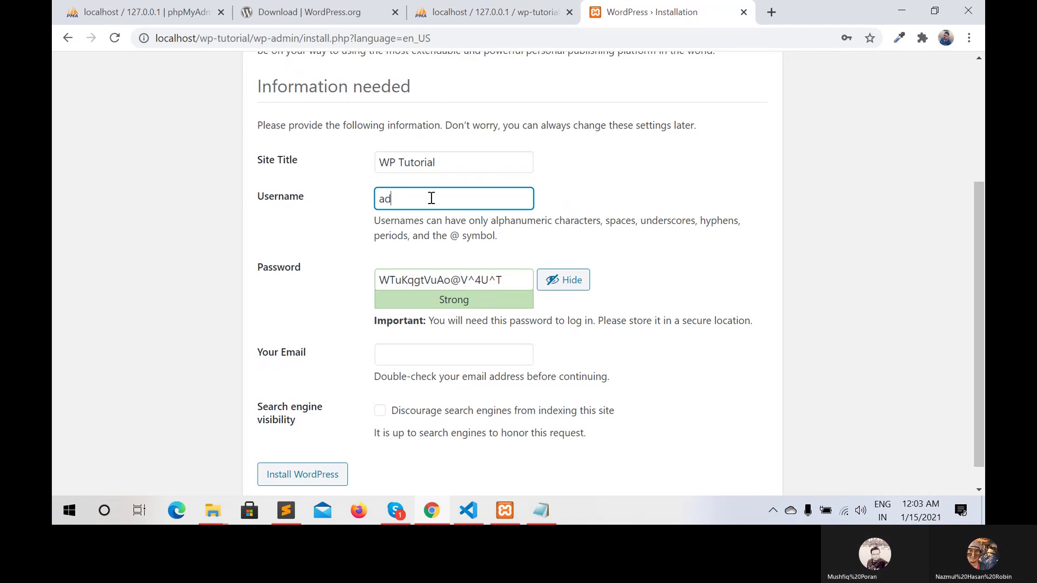
text(min)
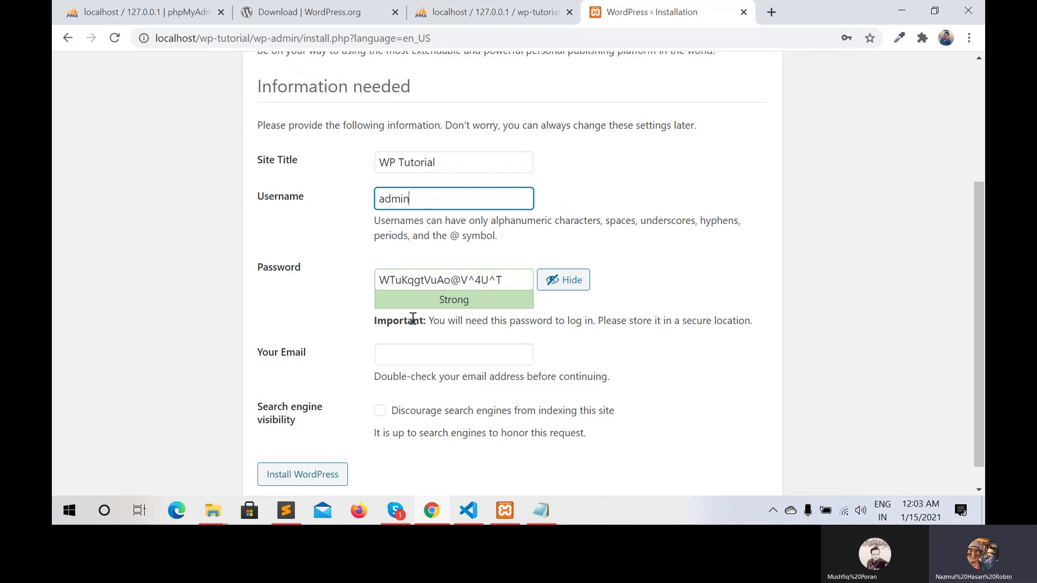
click(509, 276)
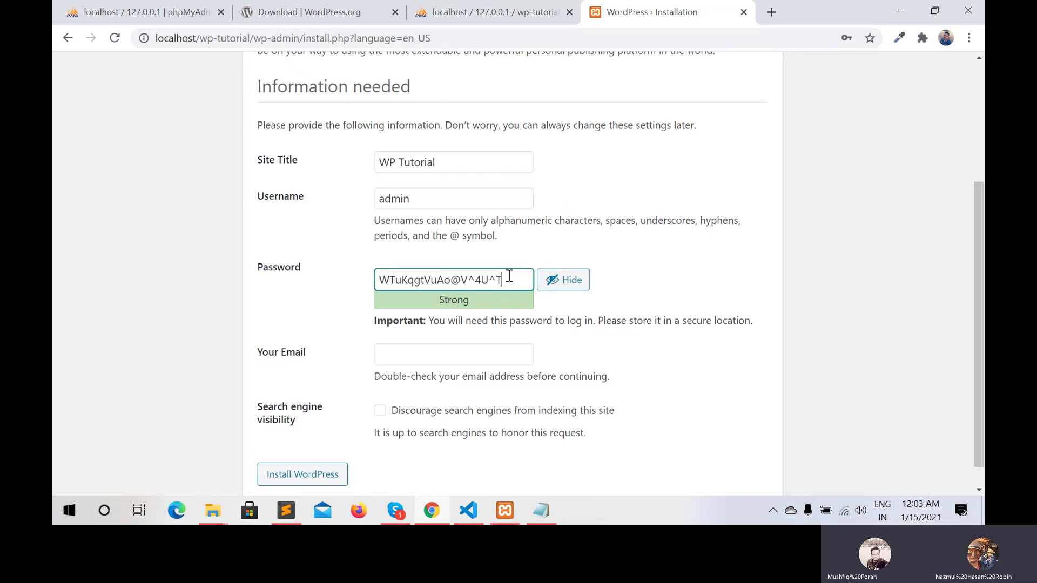
key(BackSpace)
key(BackSpace)
key(BackSpace)
key(BackSpace)
key(BackSpace)
key(BackSpace)
key(BackSpace)
key(BackSpace)
key(BackSpace)
key(BackSpace)
key(BackSpace)
key(BackSpace)
key(BackSpace)
key(BackSpace)
key(BackSpace)
key(BackSpace)
key(BackSpace)
key(BackSpace)
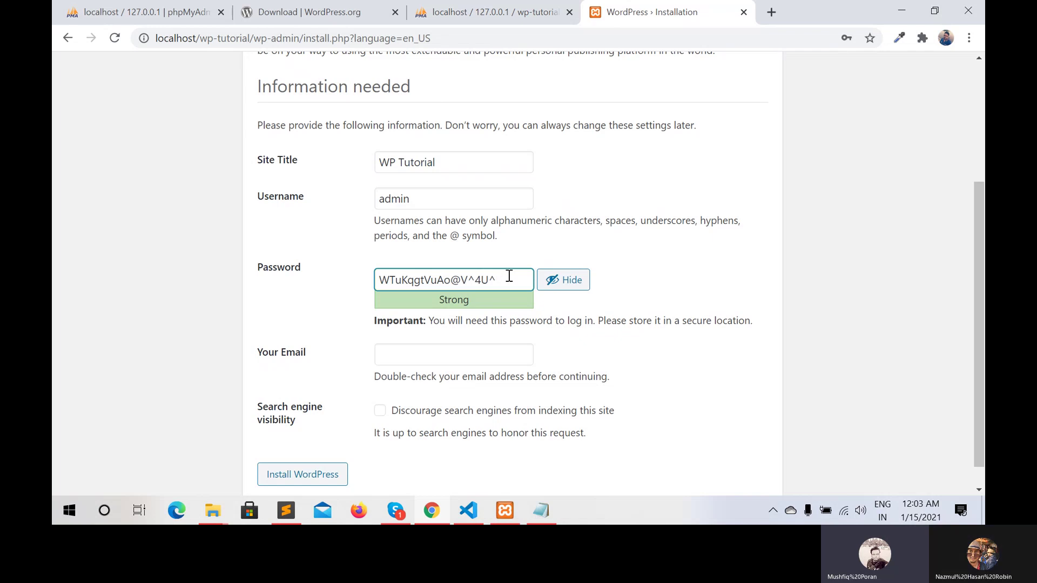
text(123)
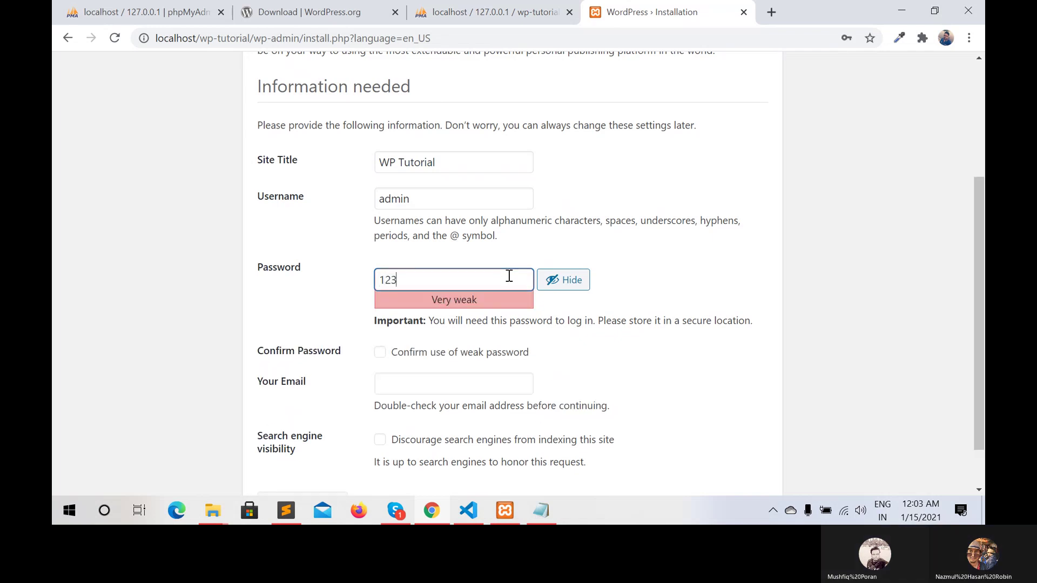
text(456789)
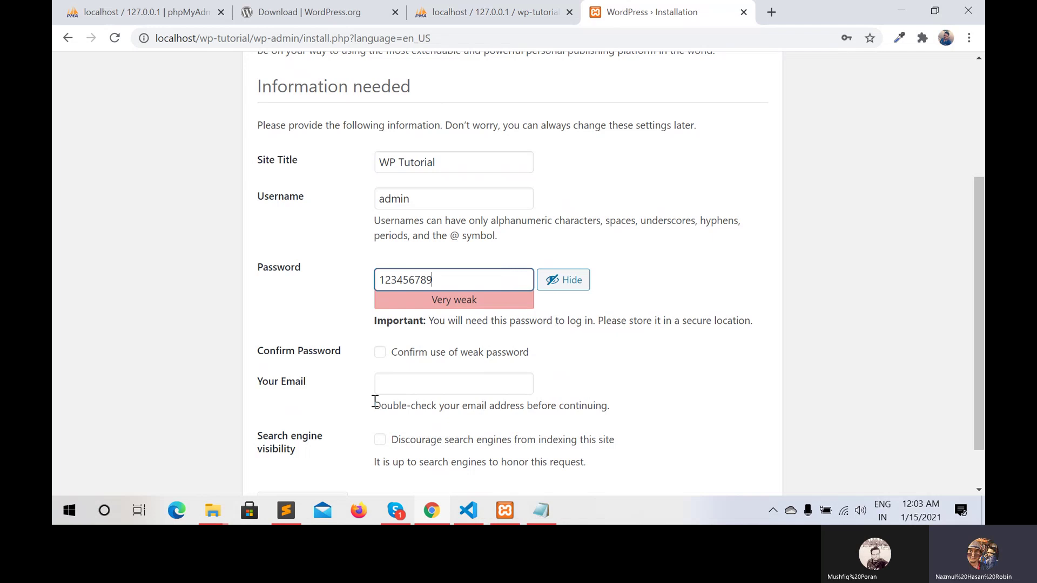
click(379, 354)
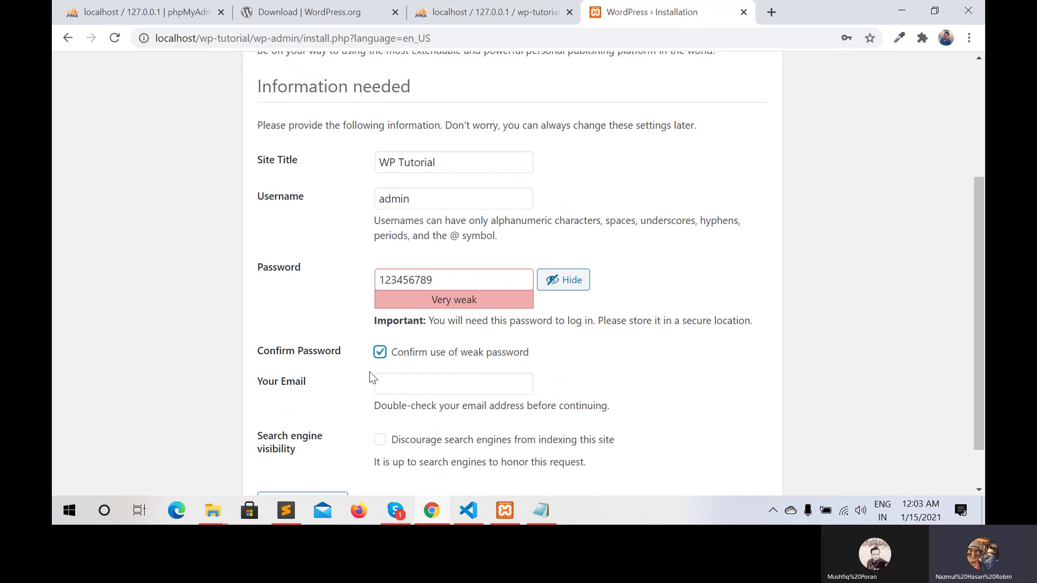
scroll(340, 406, down, 1)
right_click(341, 402)
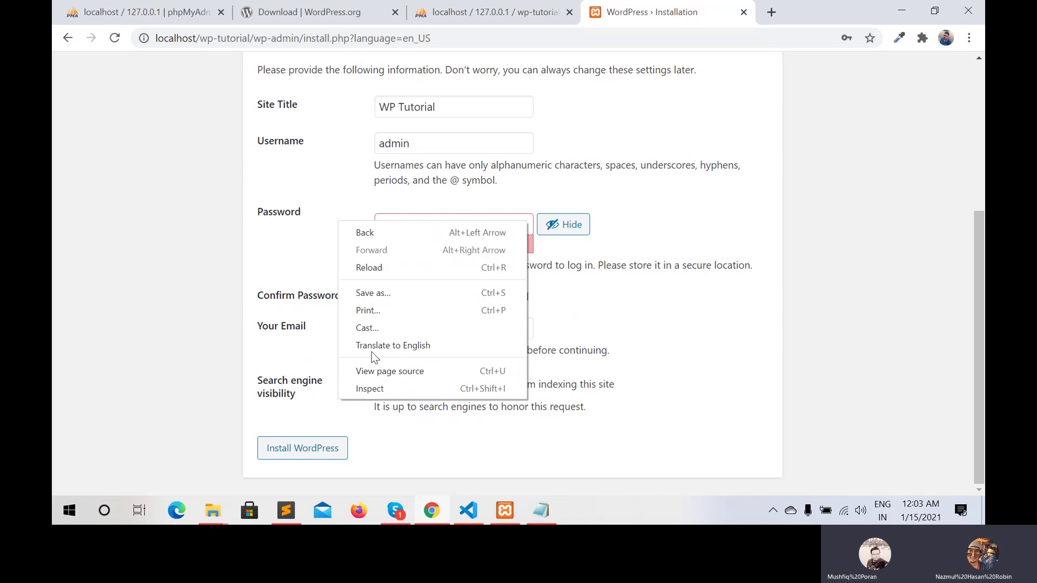
click(203, 357)
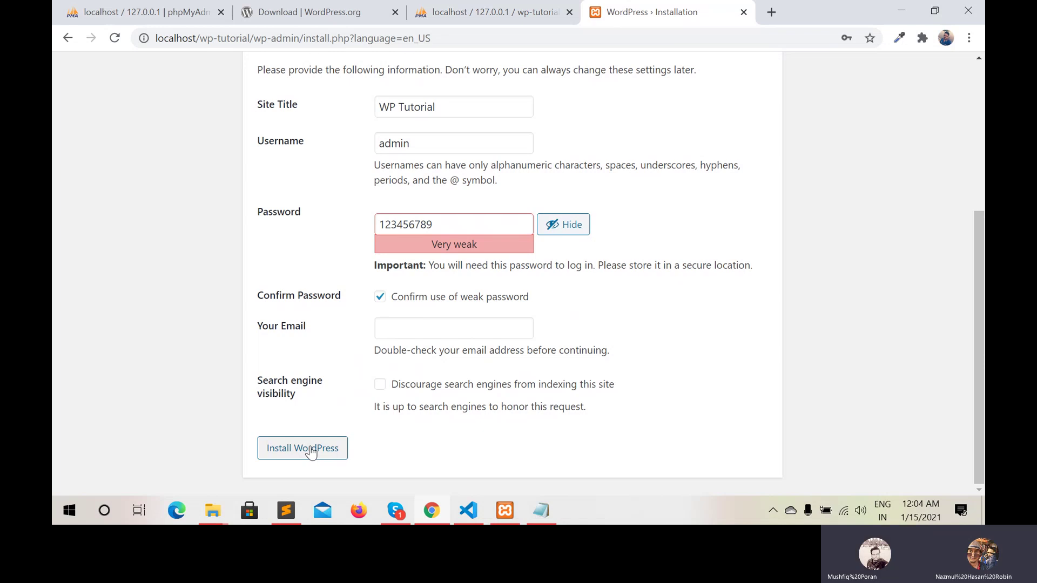
Reconfirm the weak password, fill in the admin email address, and install WordPress
click(311, 452)
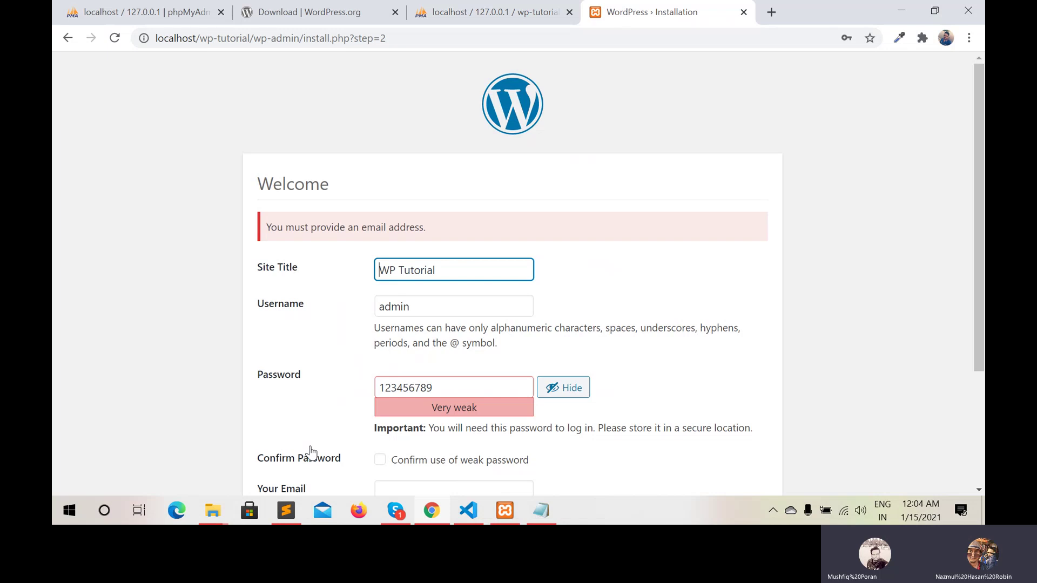
scroll(358, 338, down, 1)
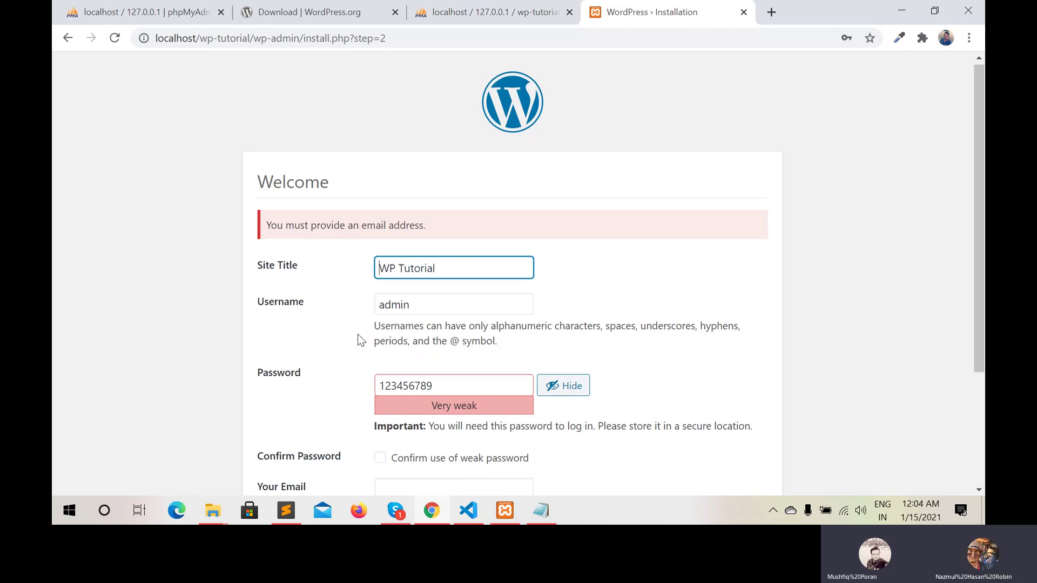
scroll(361, 341, down, 3)
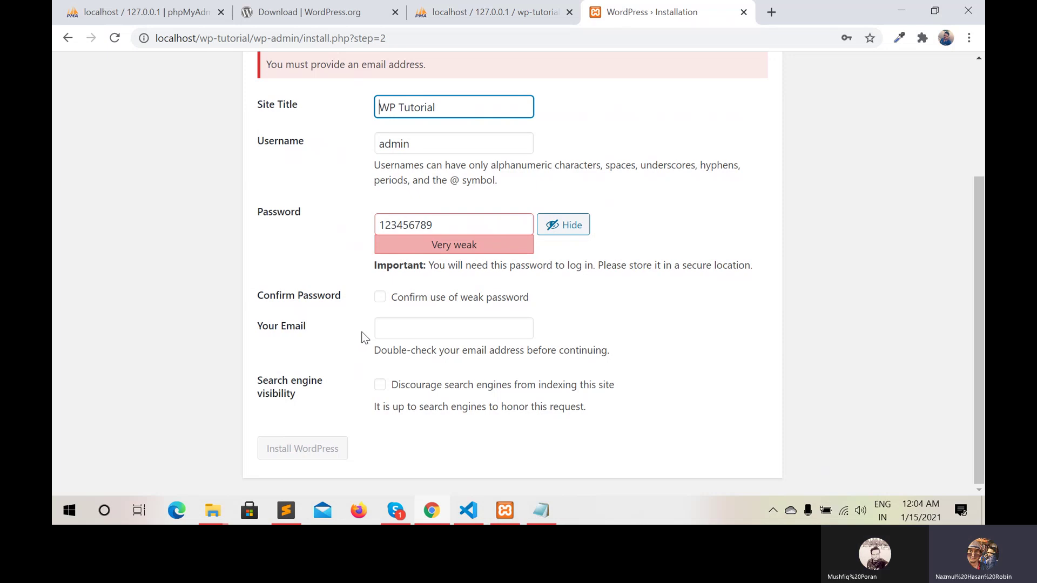
click(380, 298)
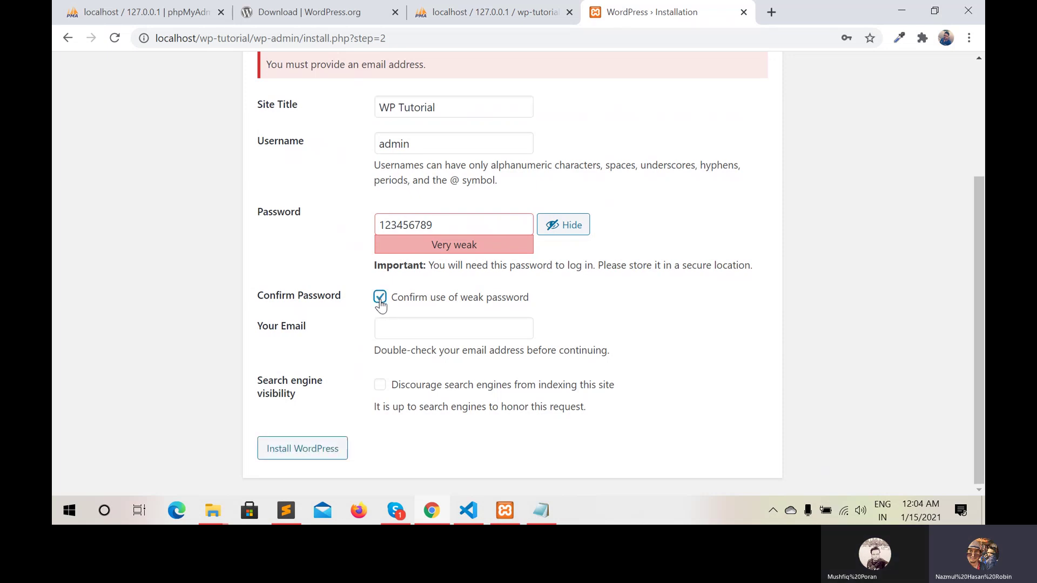
click(394, 328)
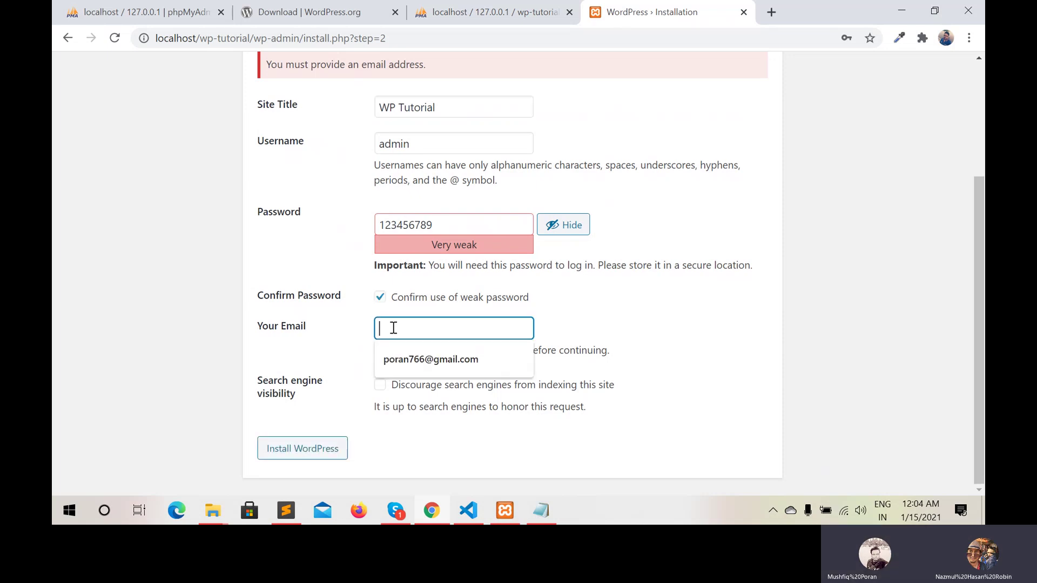
text(admin)
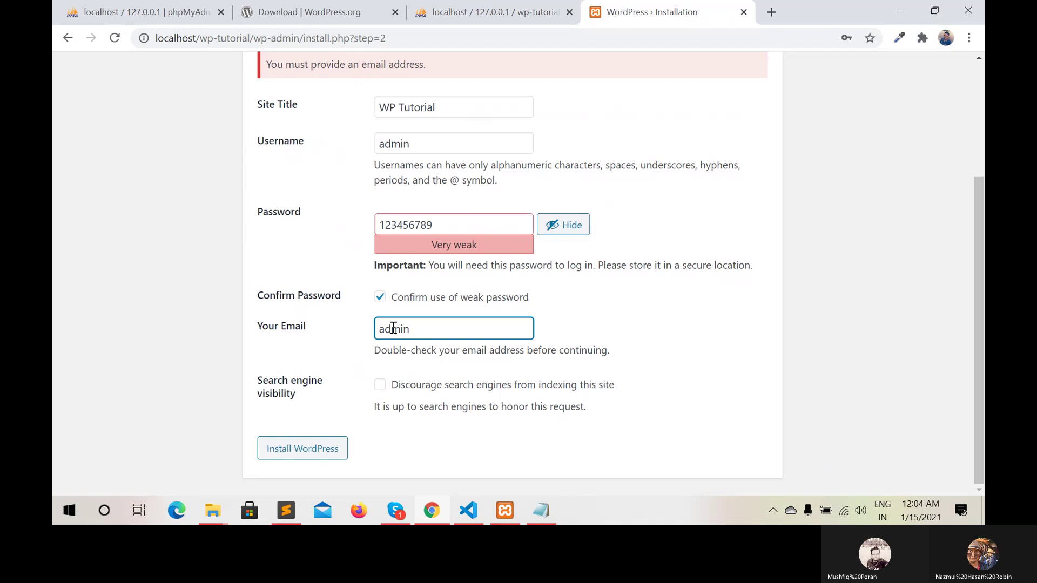
text(@ad)
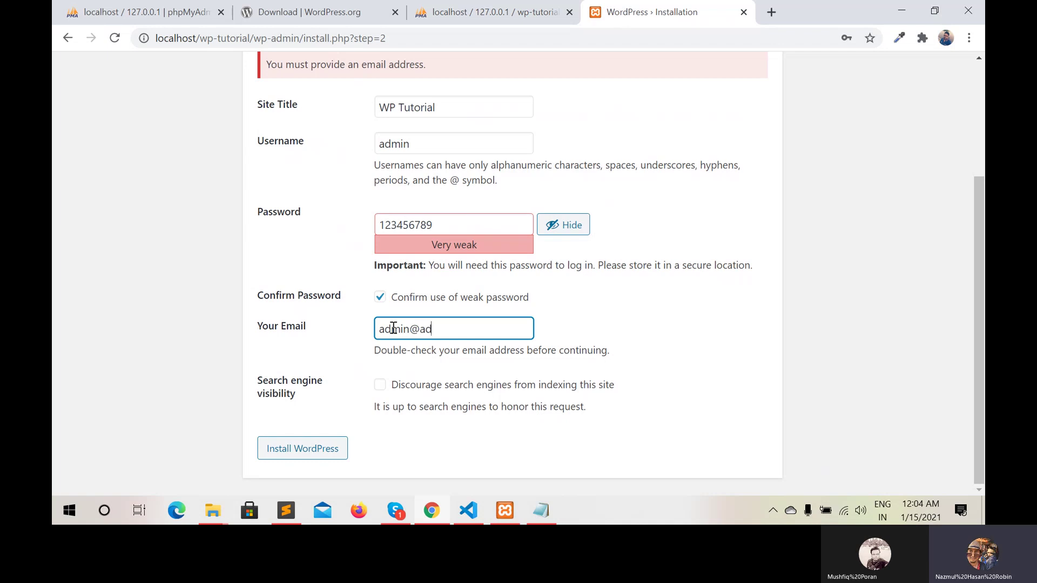
text(min)
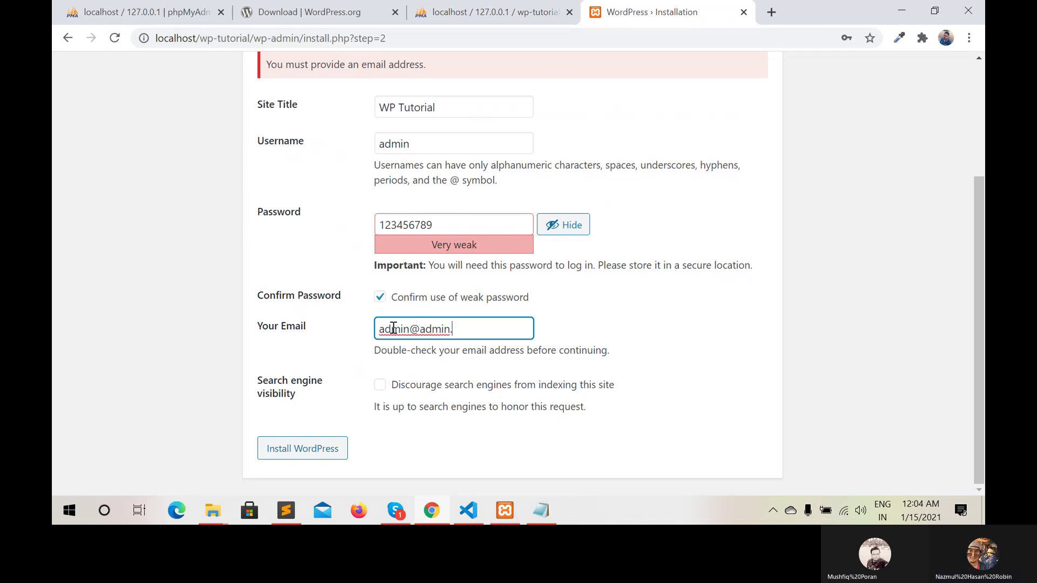
text(.com)
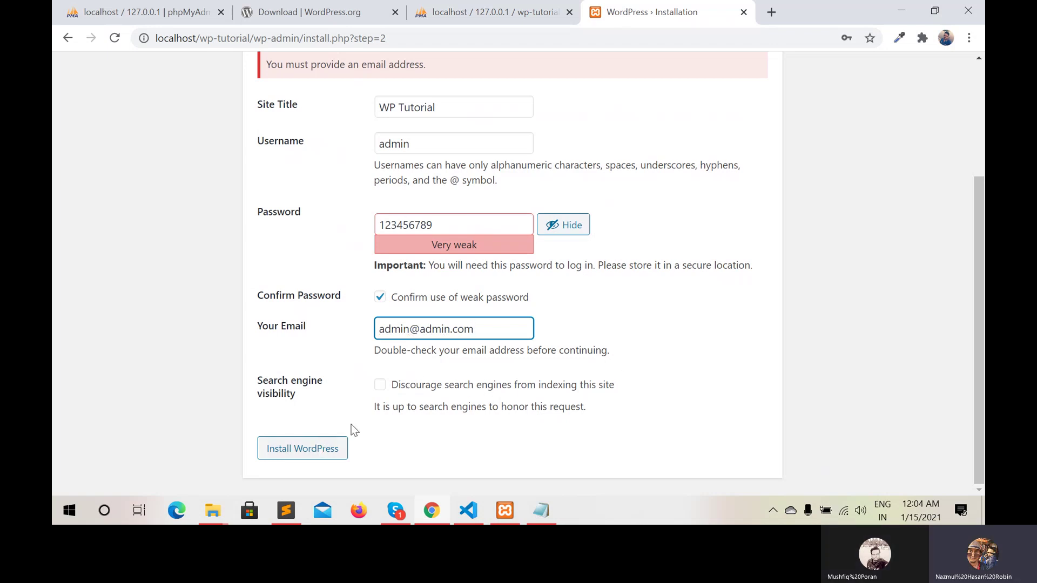
click(315, 448)
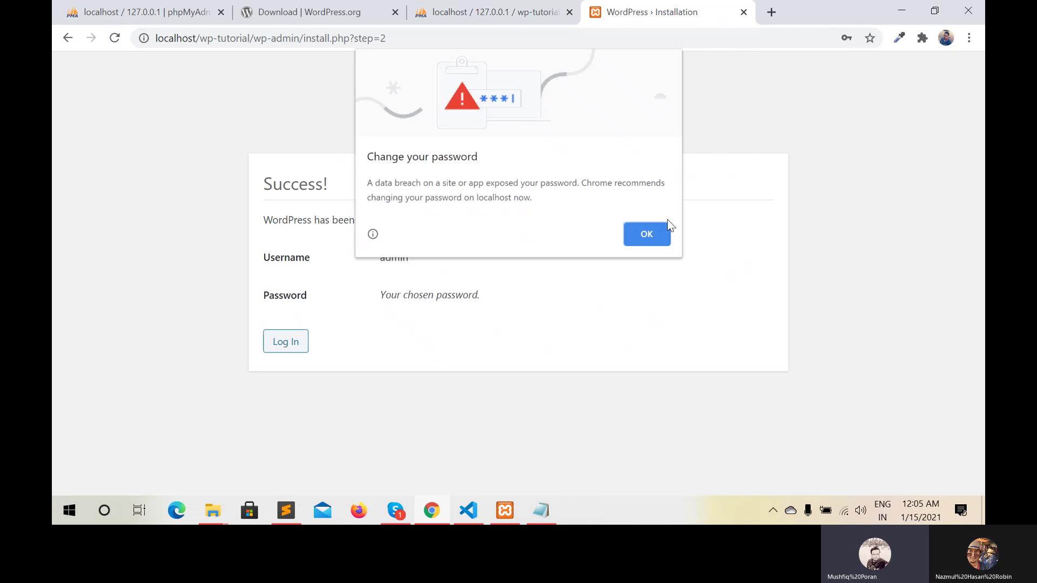
Dismiss the password-breach warning, go to the WP Tutorial login page, then switch to the Sublime Text notes
click(645, 236)
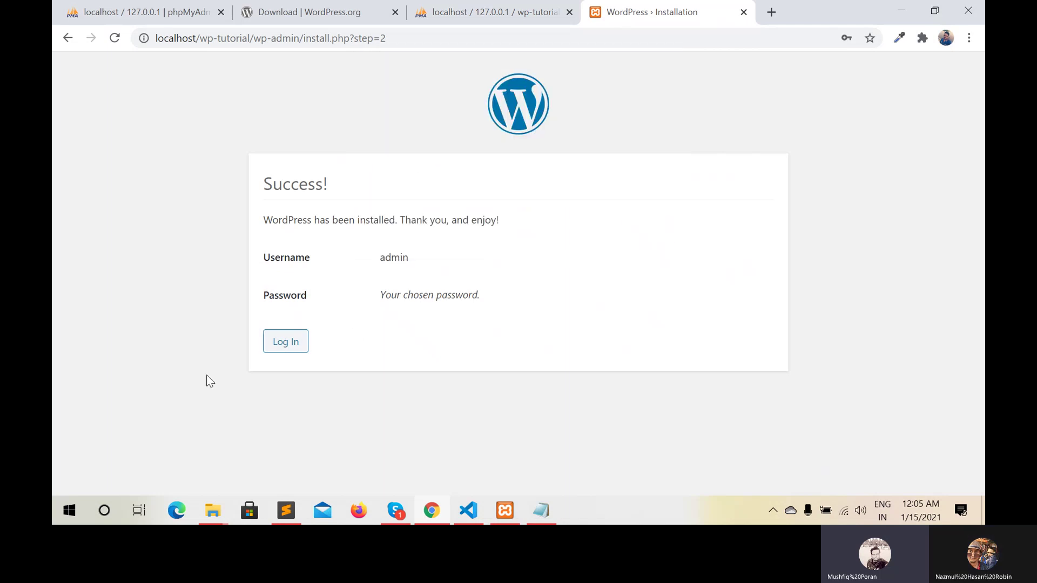
click(273, 351)
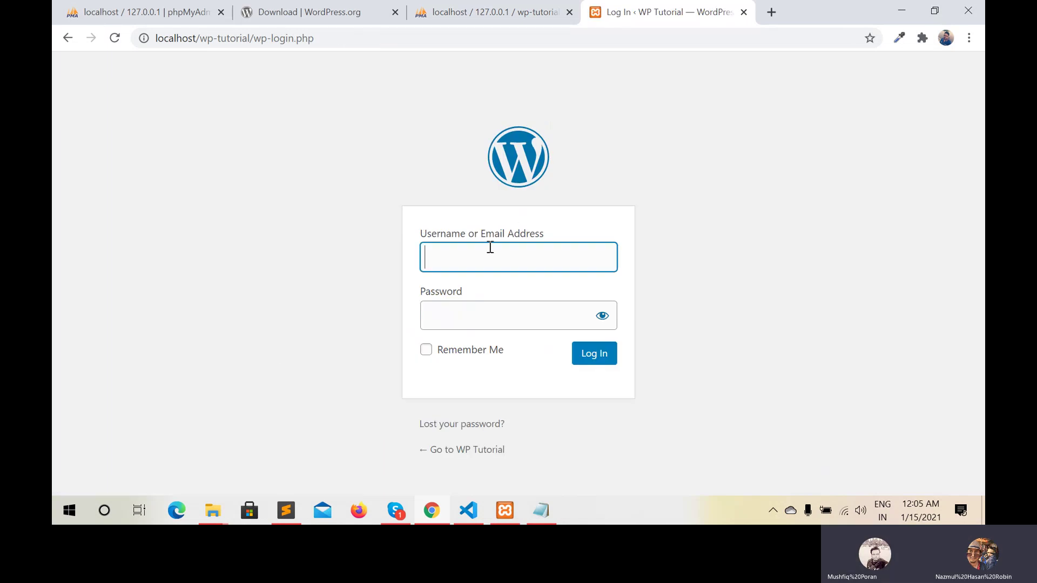
click(490, 247)
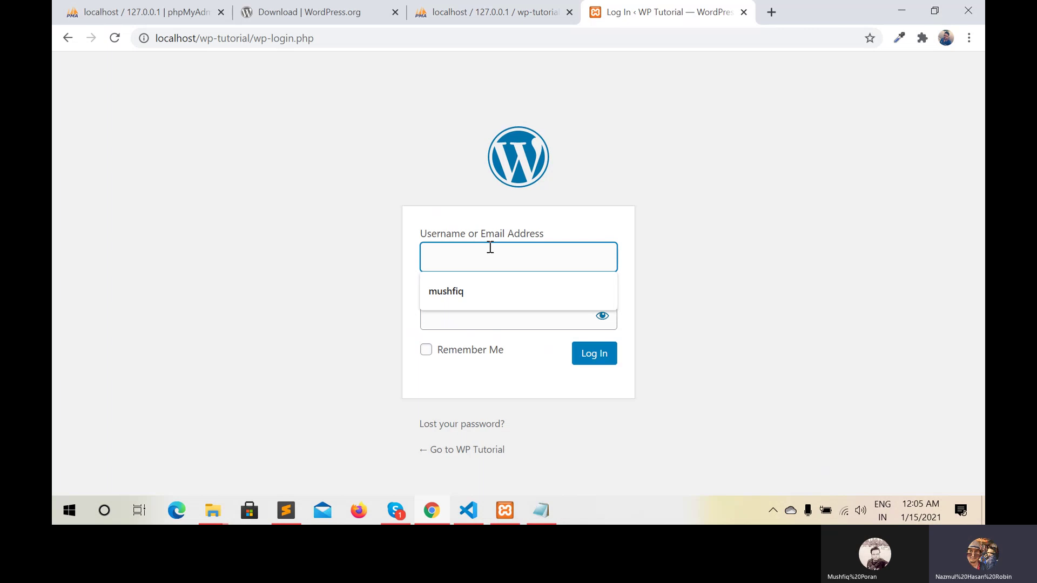
click(282, 513)
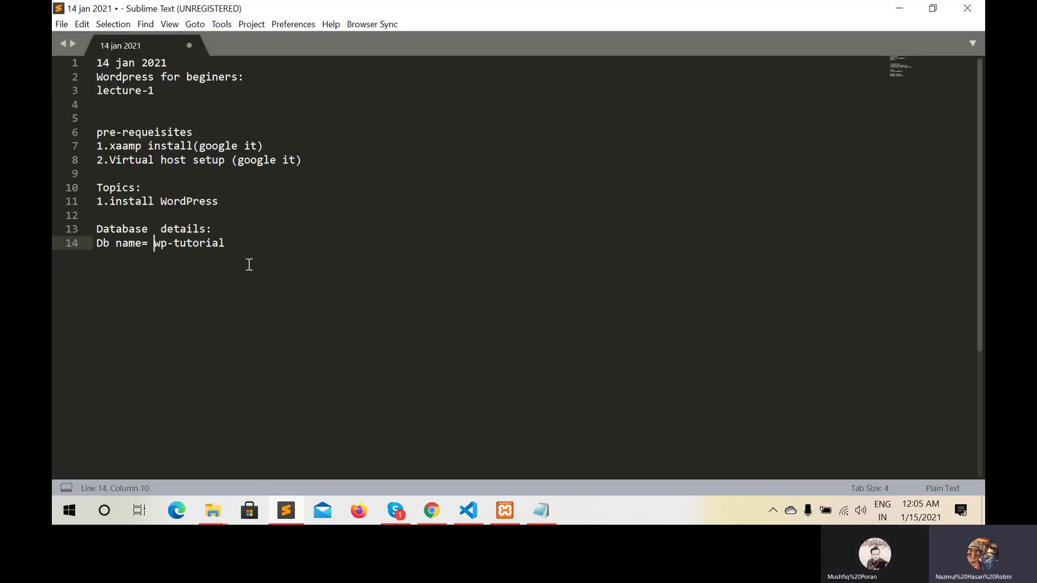
Add a 'wp admin details' line after a blank line, and number the Db name entry '1.'
click(246, 247)
key(Return)
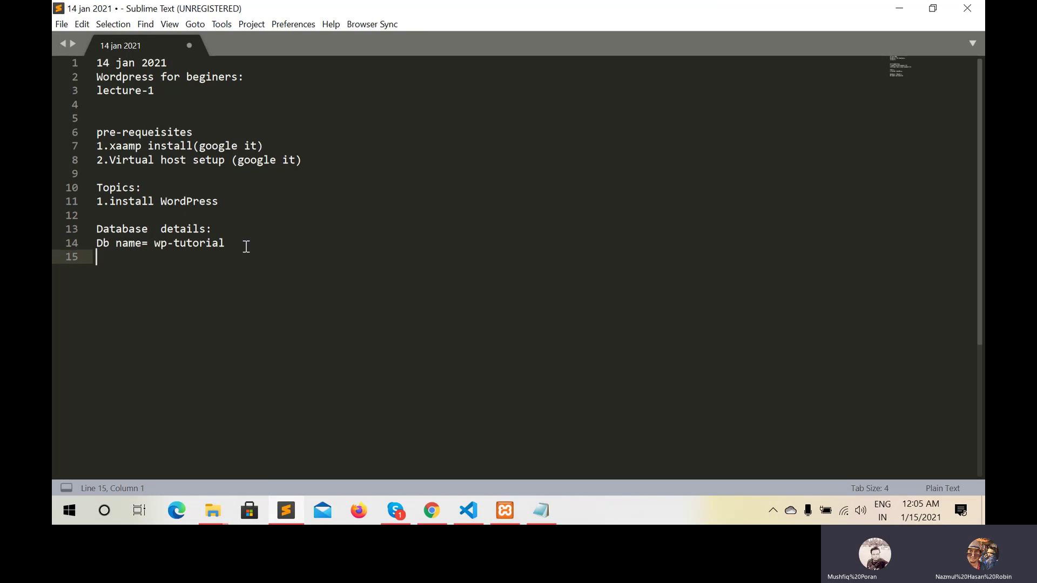
text(wp a)
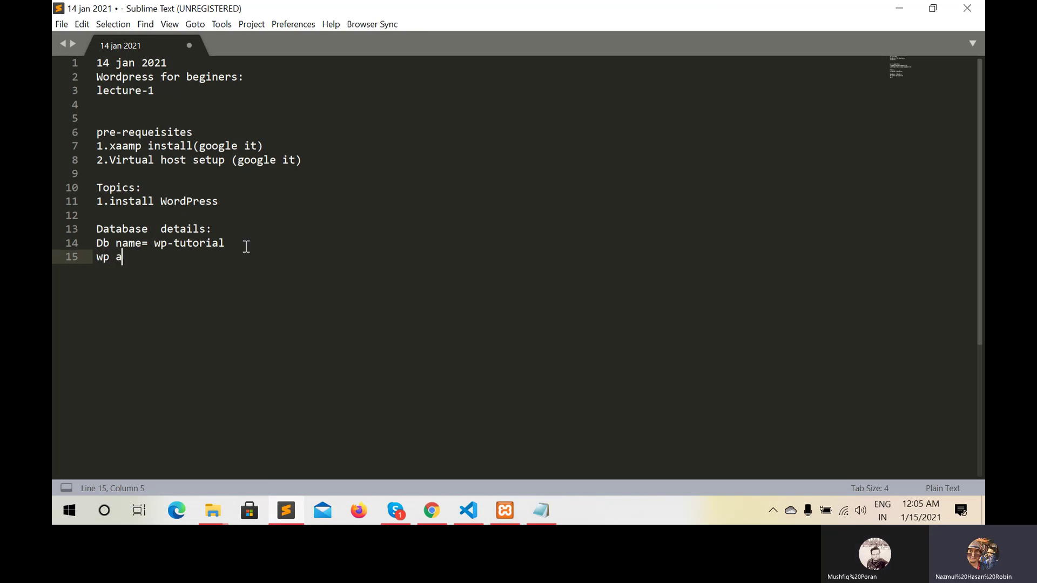
text(dmin deta)
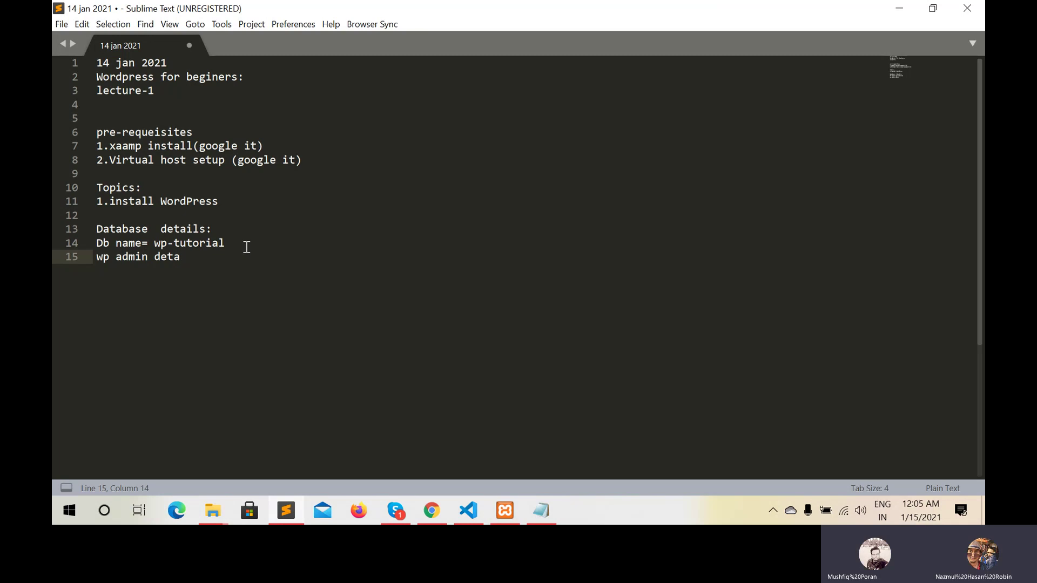
text(ils)
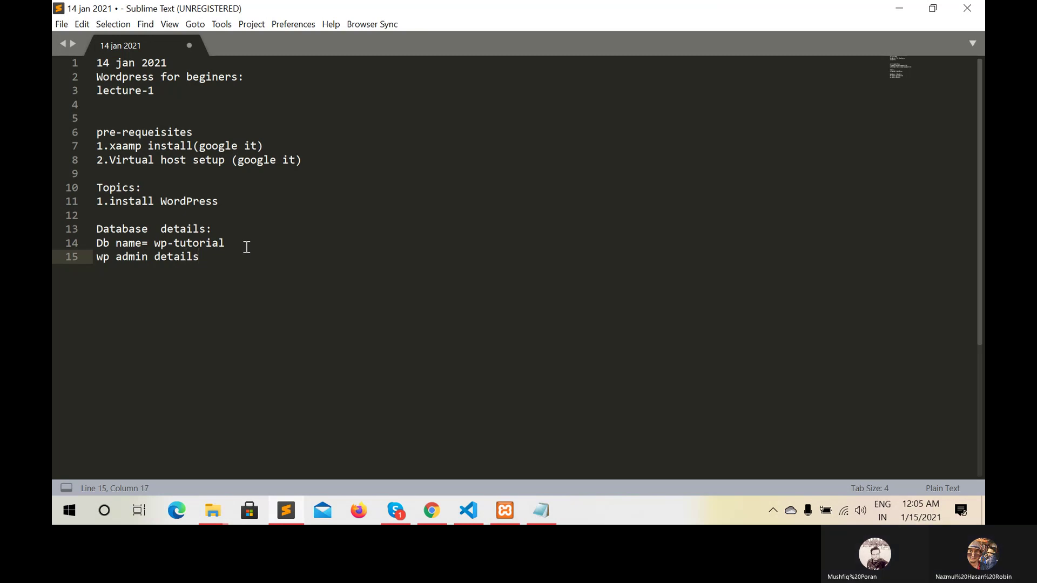
click(238, 244)
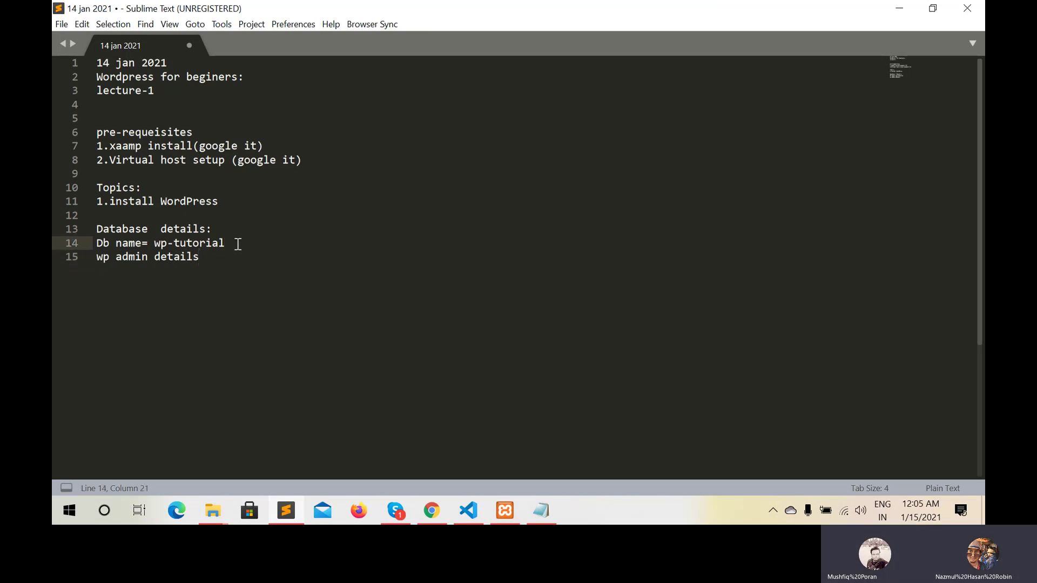
key(Return)
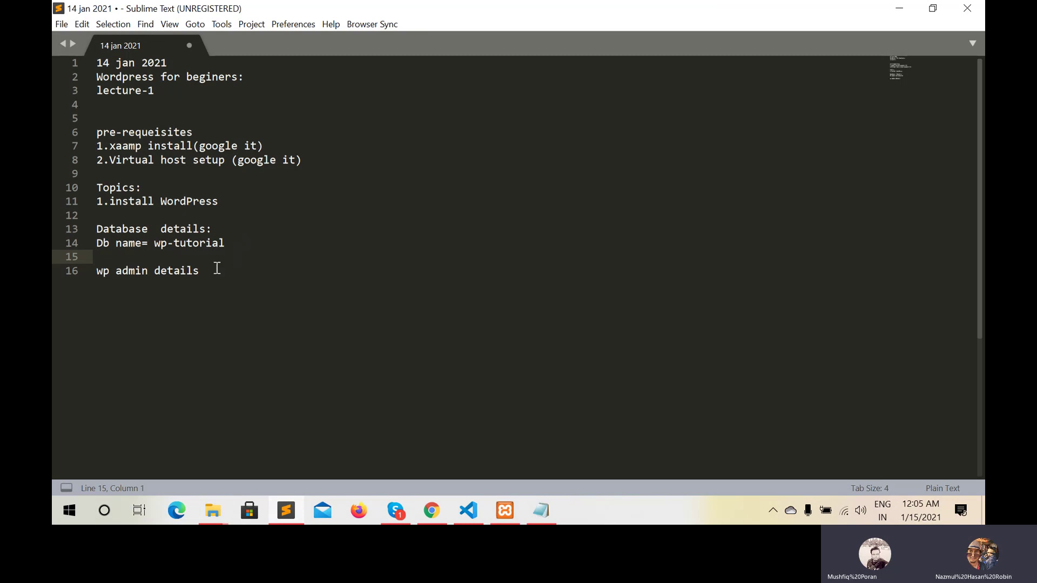
click(217, 268)
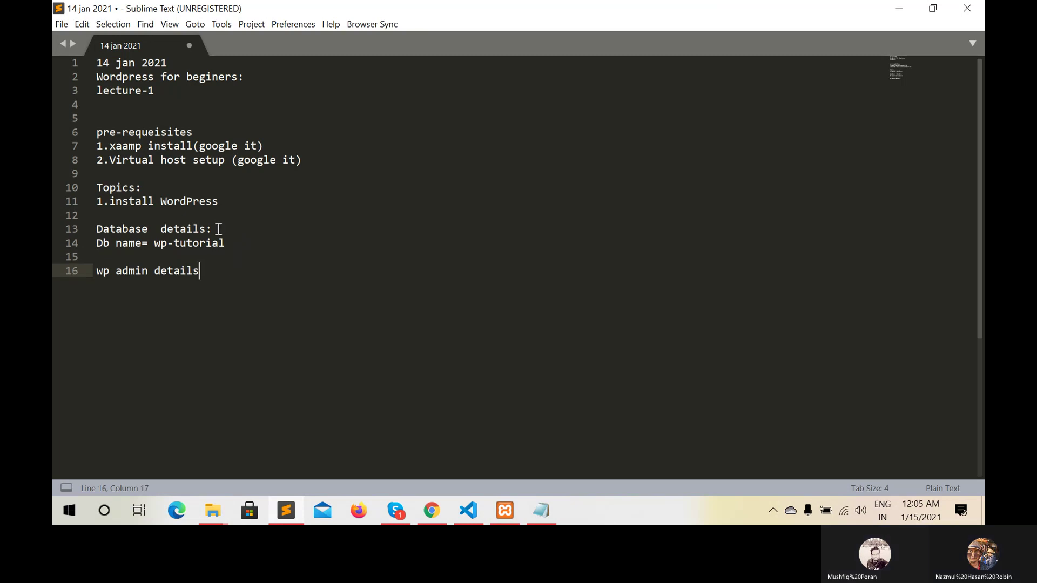
click(93, 241)
click(92, 241)
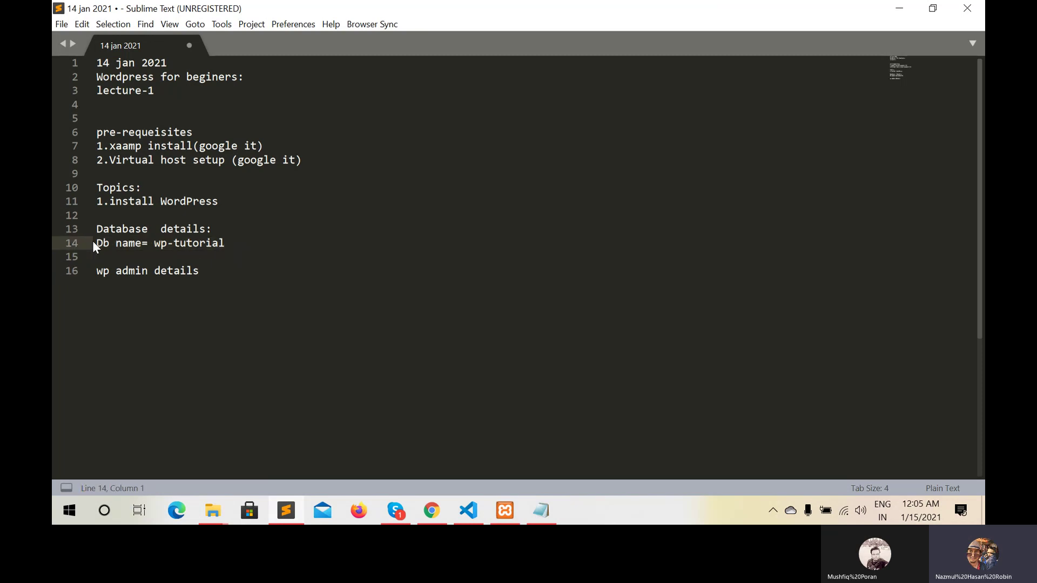
text(1)
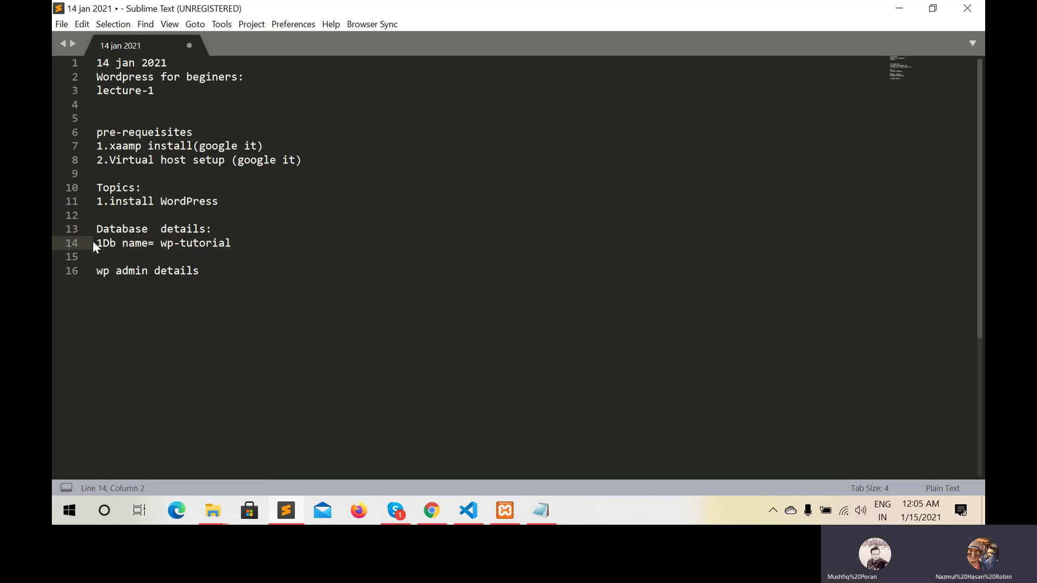
text(.)
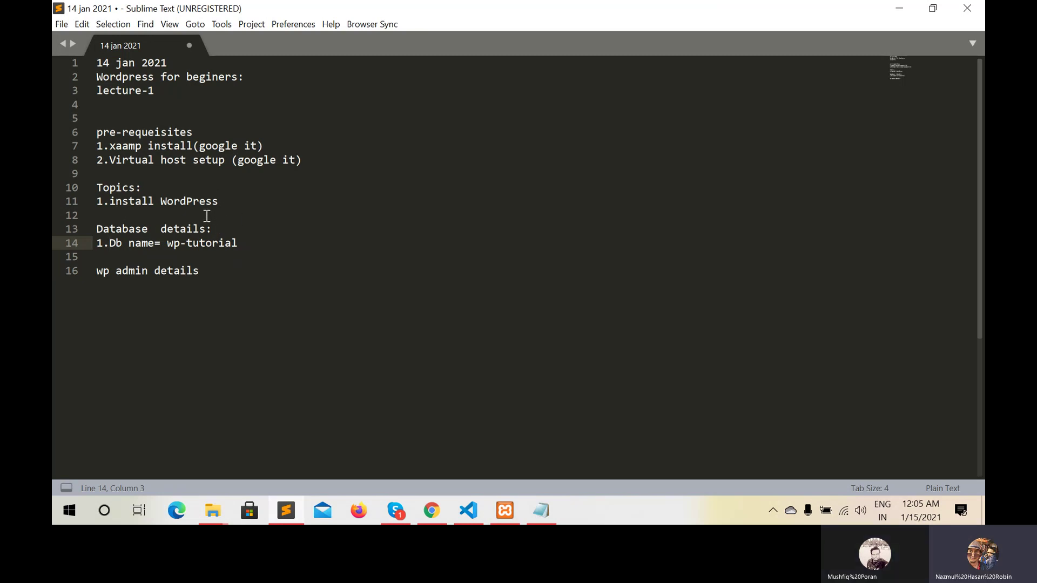
Add a 'credentials:' heading two lines below '1.install WordPress' under Topics
click(221, 202)
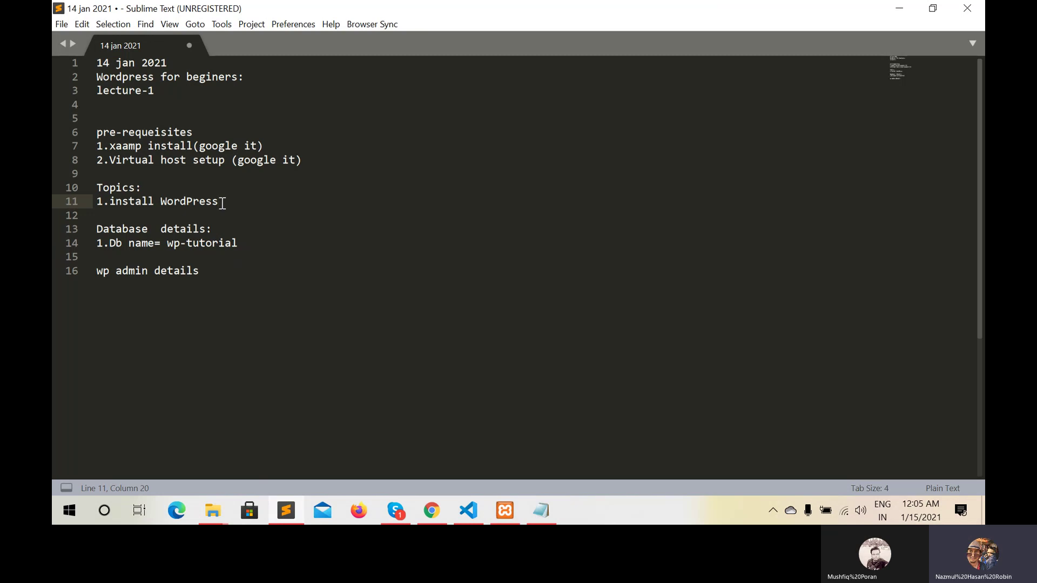
key(Return)
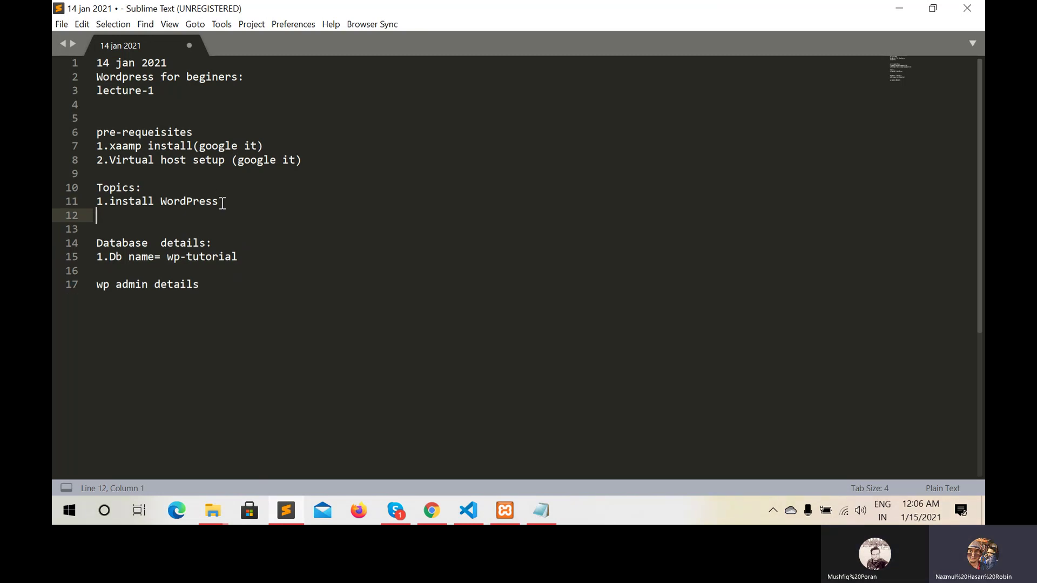
key(Return)
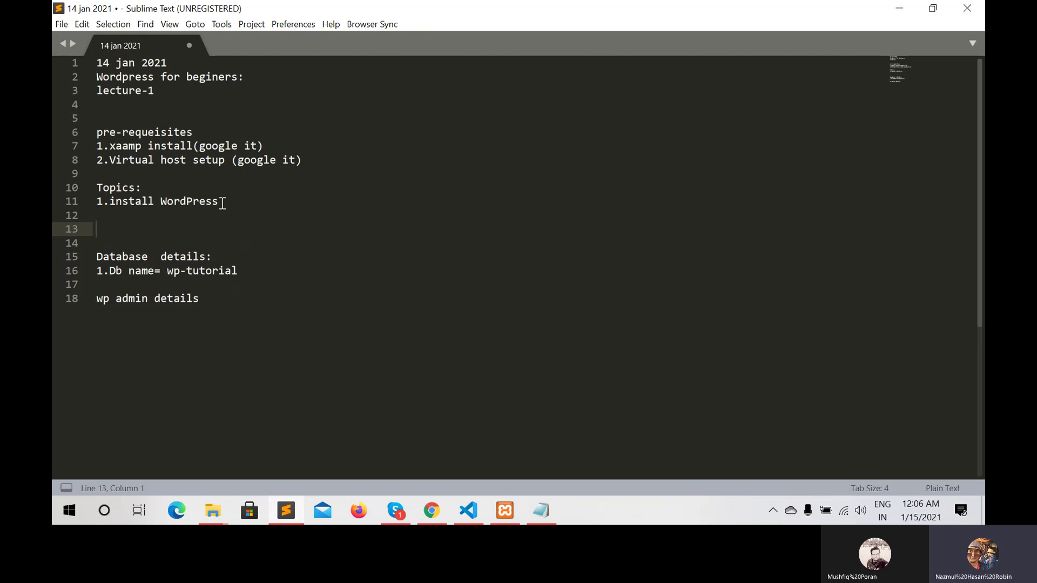
text(creden)
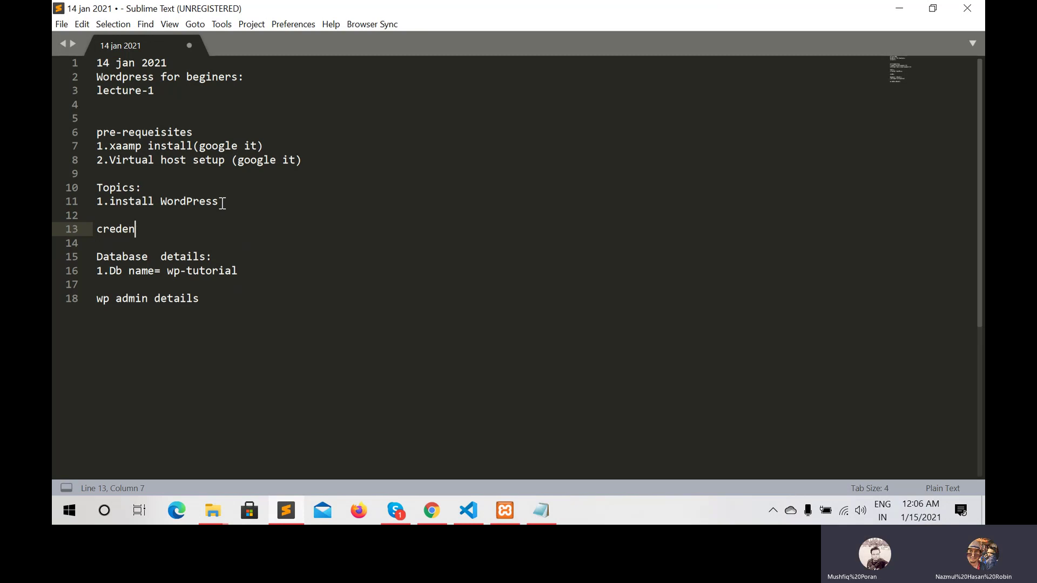
text(tial)
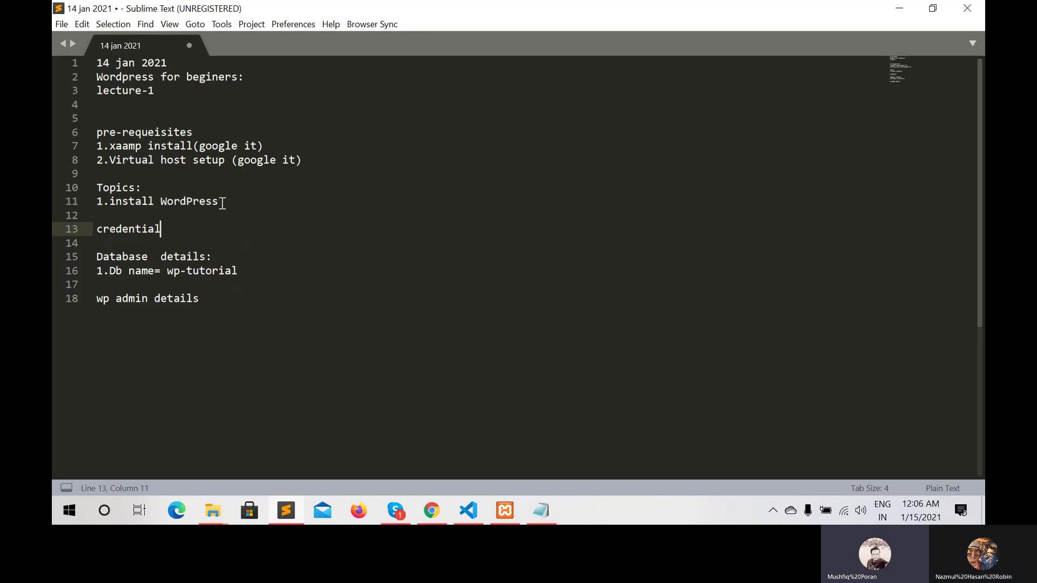
text(s)
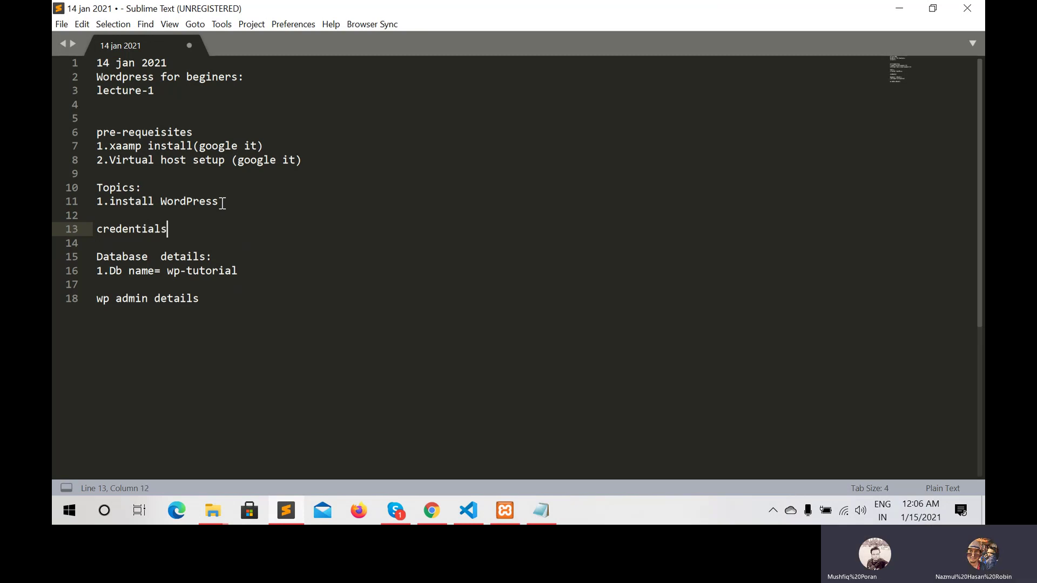
text(:)
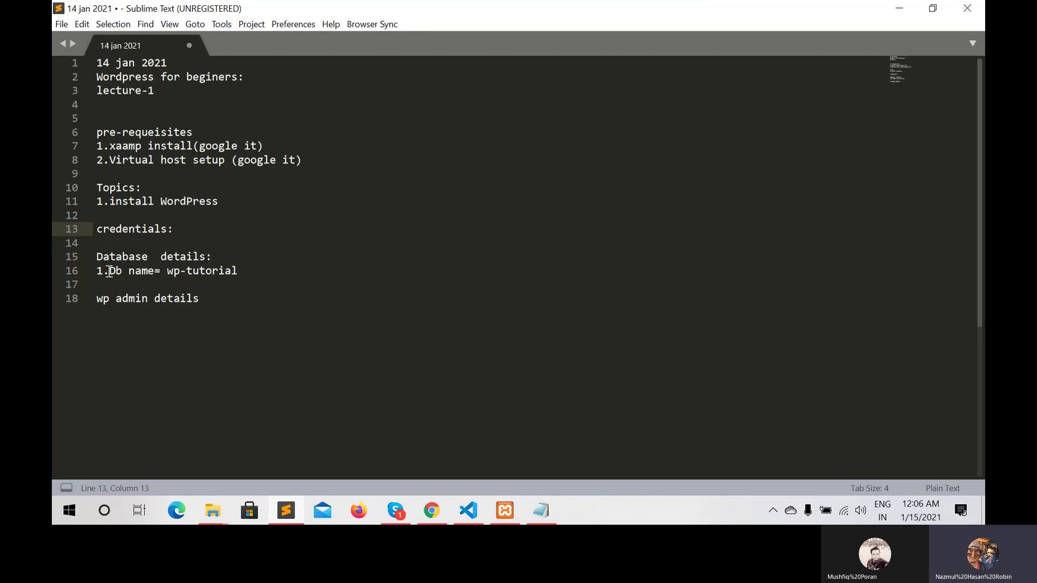
Prefix the Database details line with '1.' and the wp admin details line with '2.'
triple_click(94, 256)
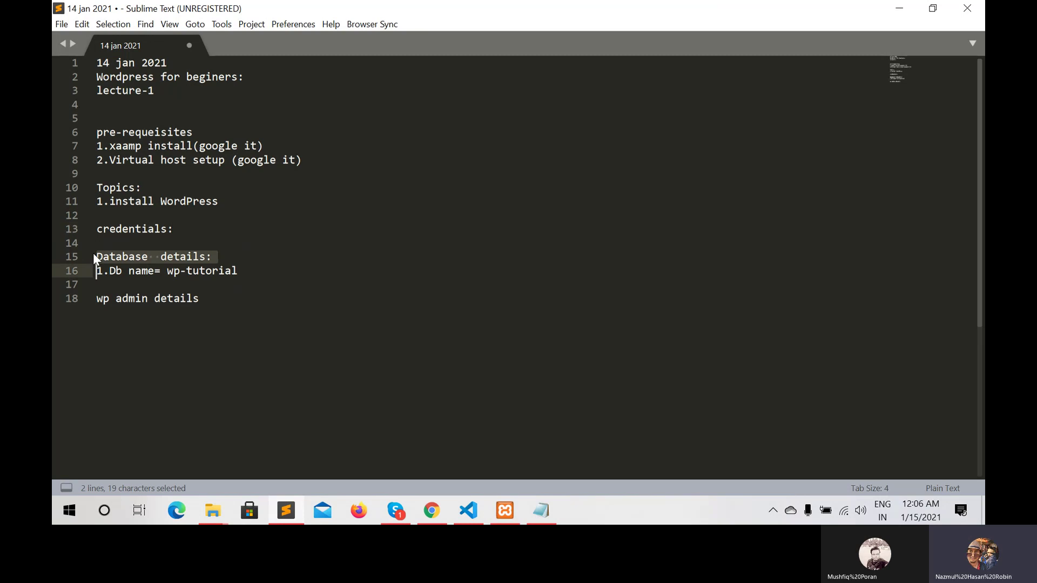
click(94, 255)
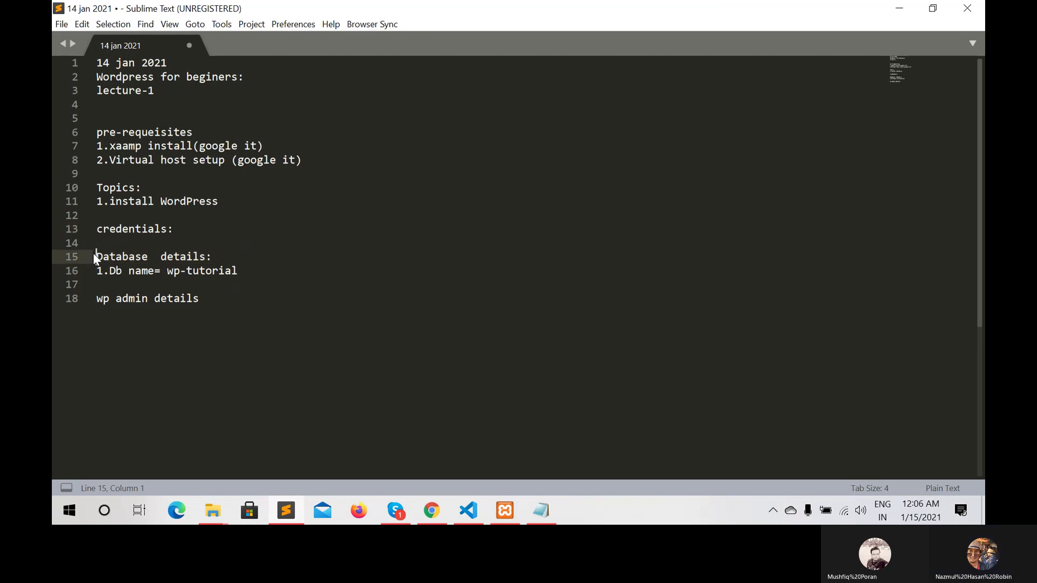
text(1.)
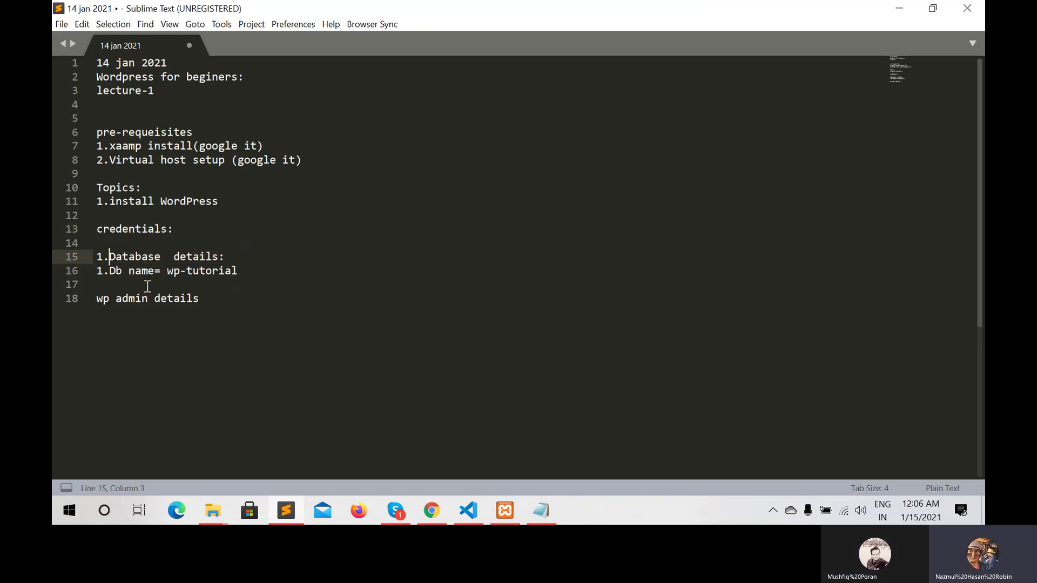
click(93, 296)
key(shift+End)
click(93, 296)
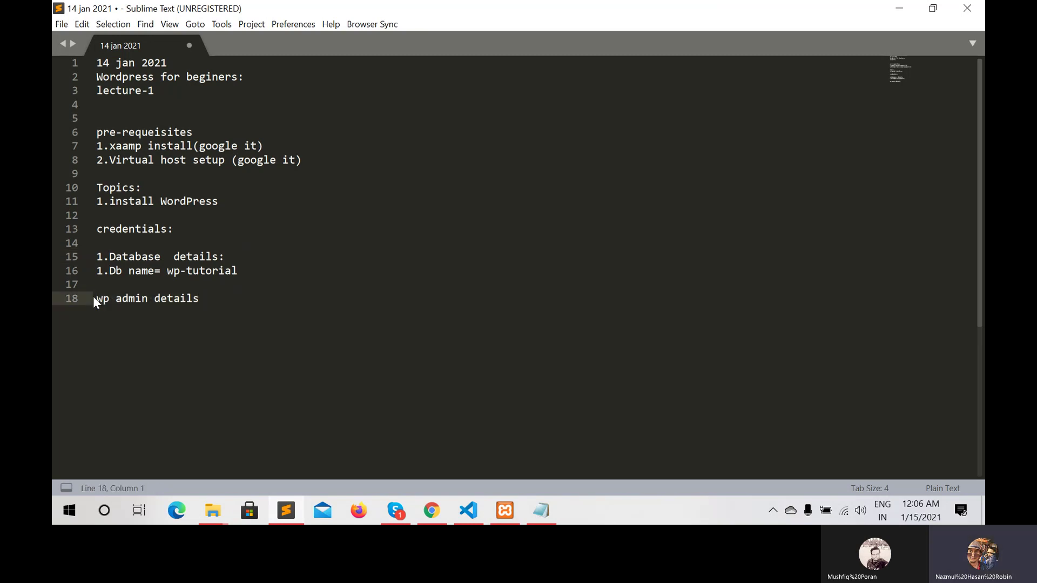
text(2.)
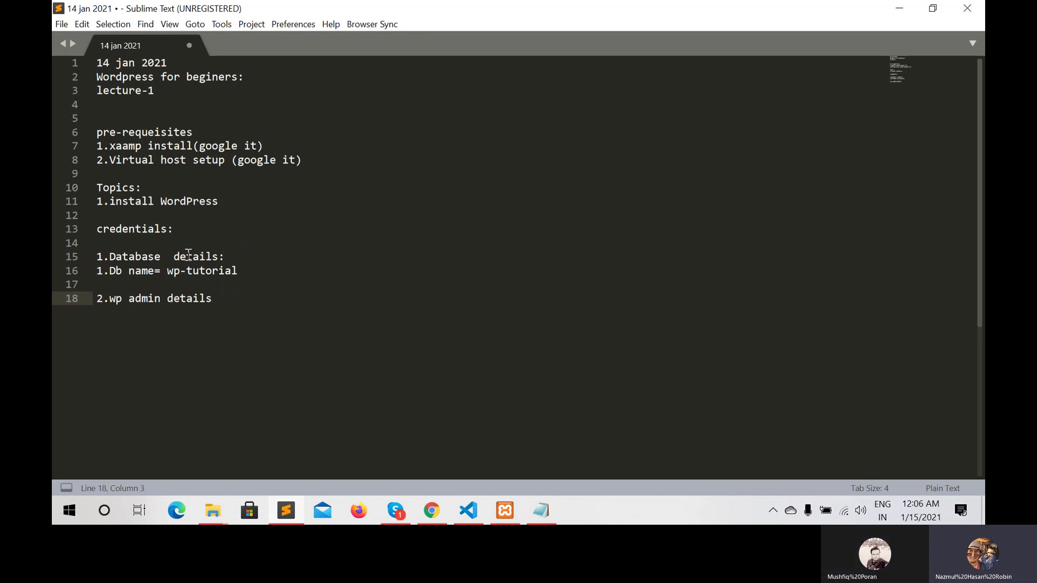
Remove the '1.' from the Db name line and end 'wp admin details' with a colon on a new line
click(104, 271)
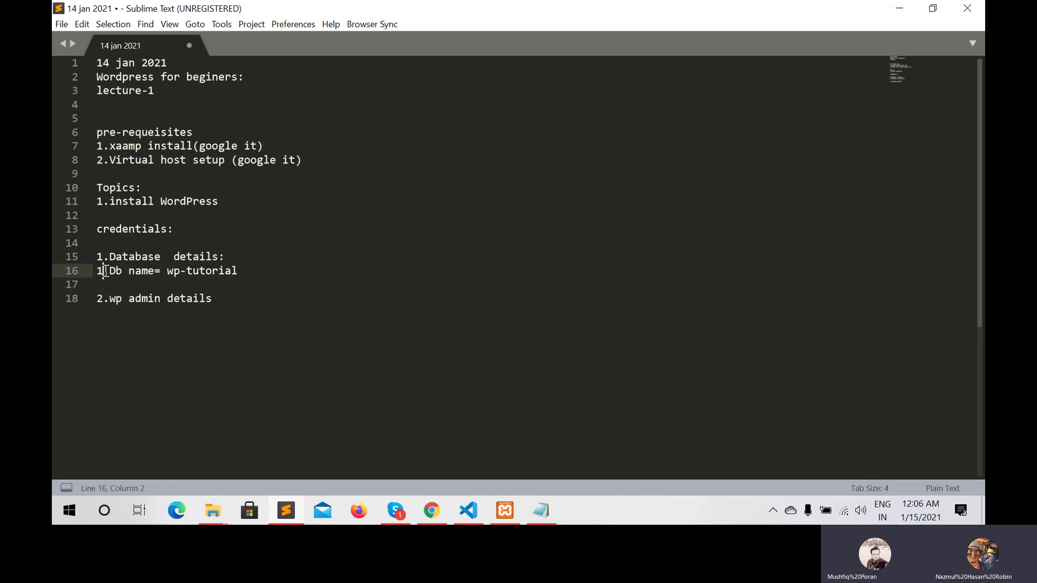
key(BackSpace)
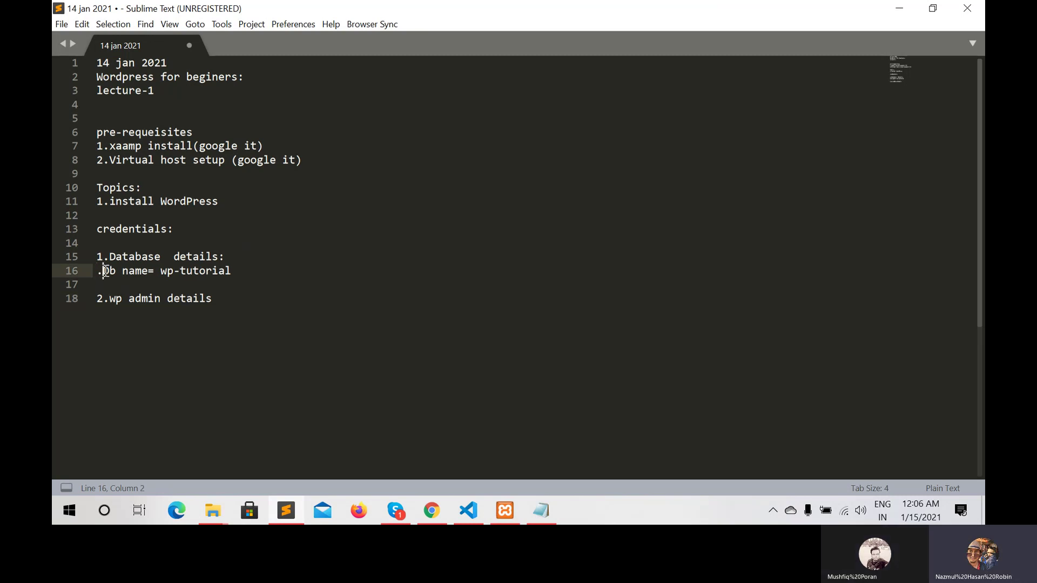
key(BackSpace)
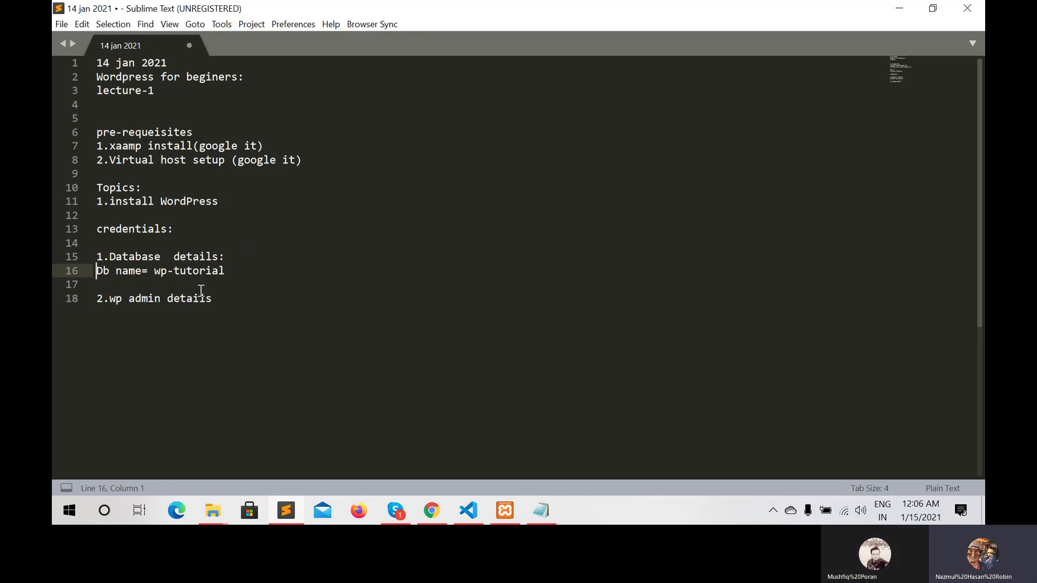
click(228, 302)
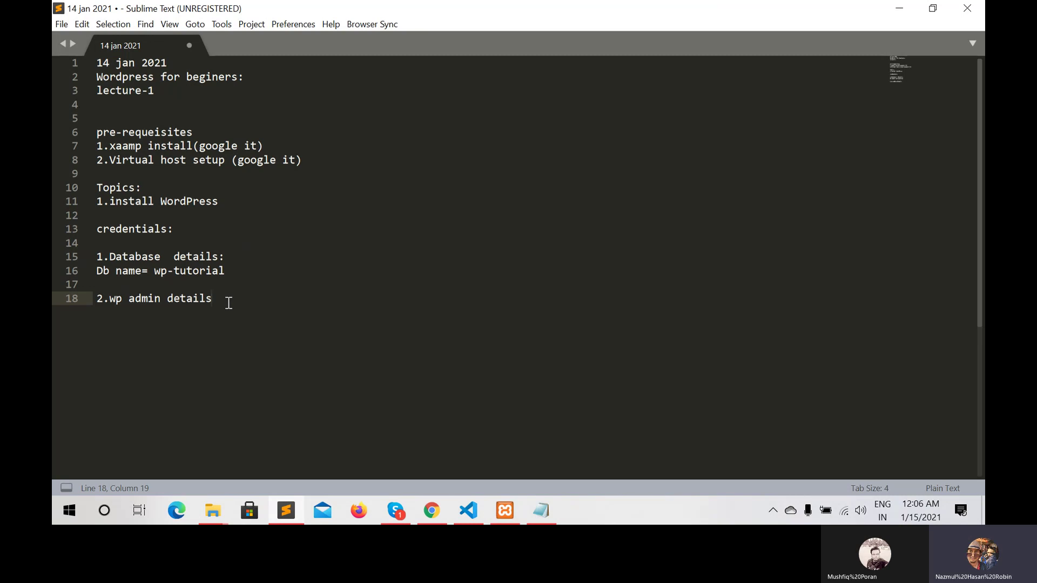
text(:)
key(Return)
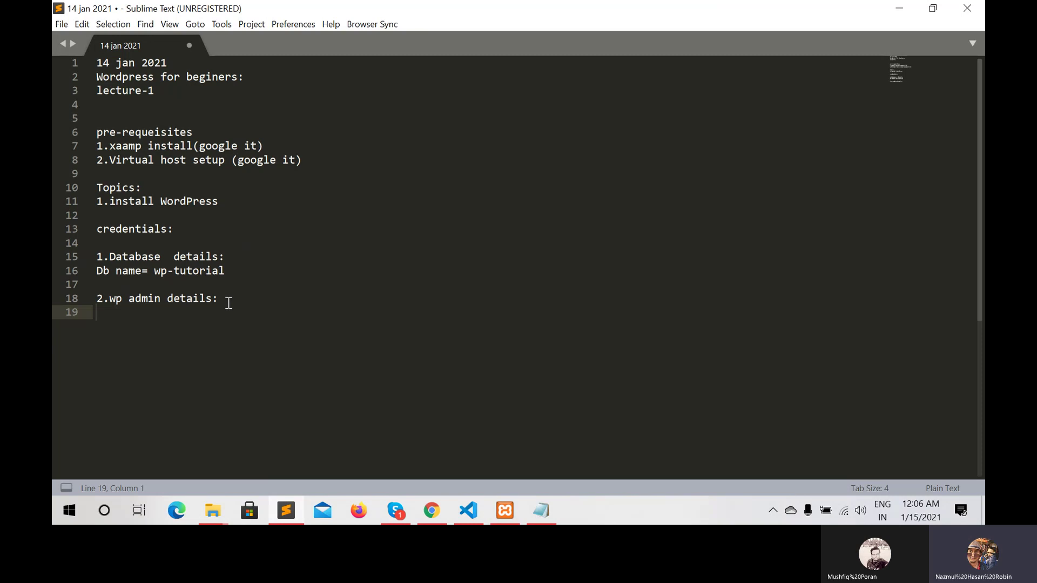
Note the admin username, password and e-mail under wp admin details, then return to Chrome's login page
text(username:admin)
key(Return)
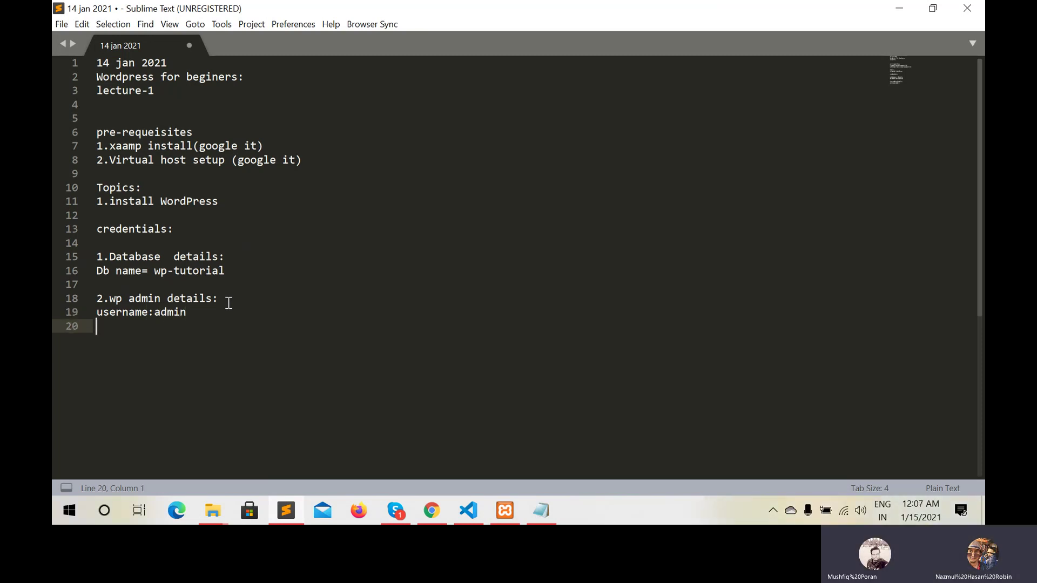
text(pass)
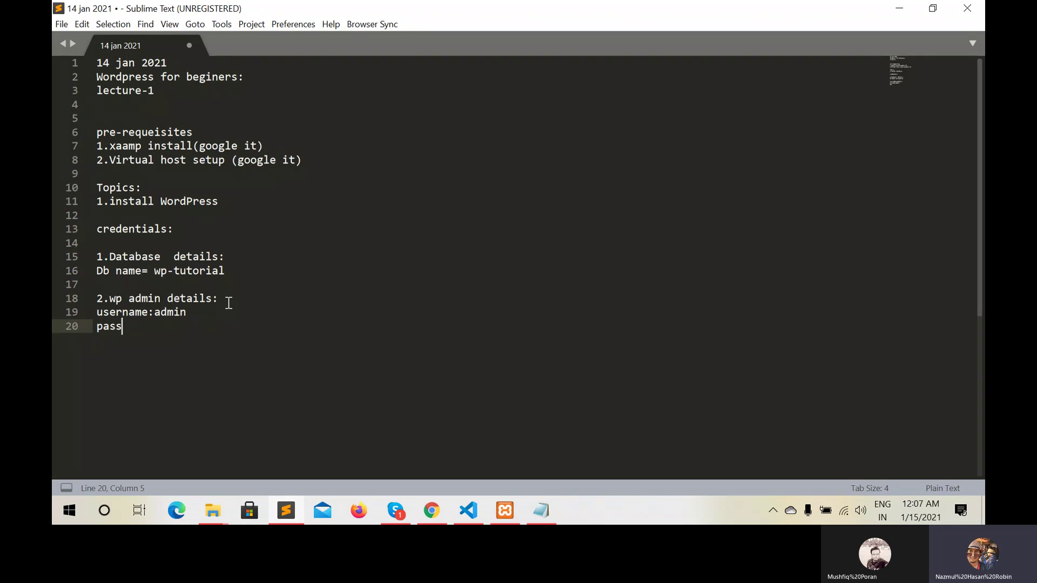
text(word:123)
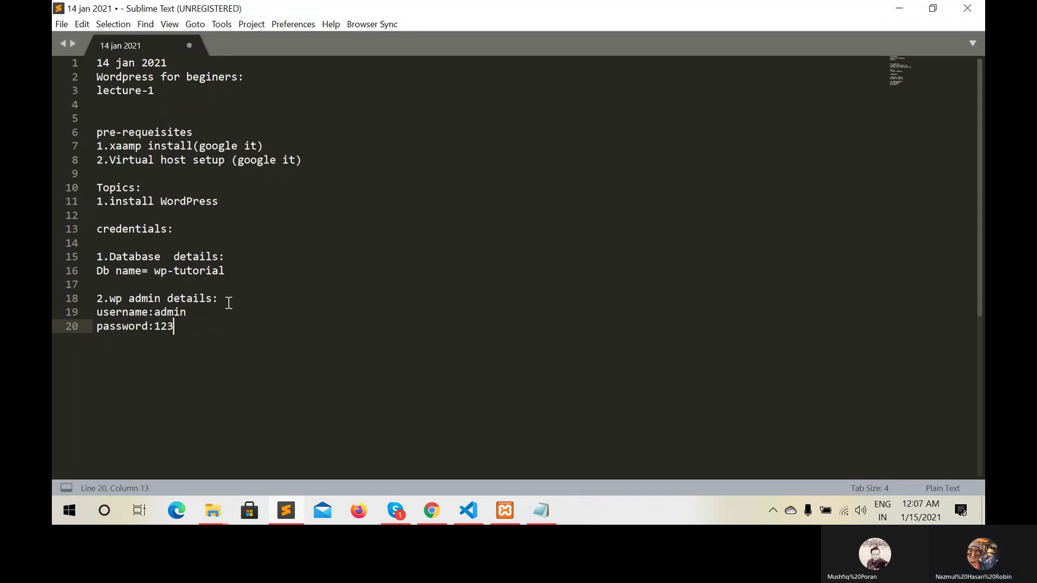
text(456789)
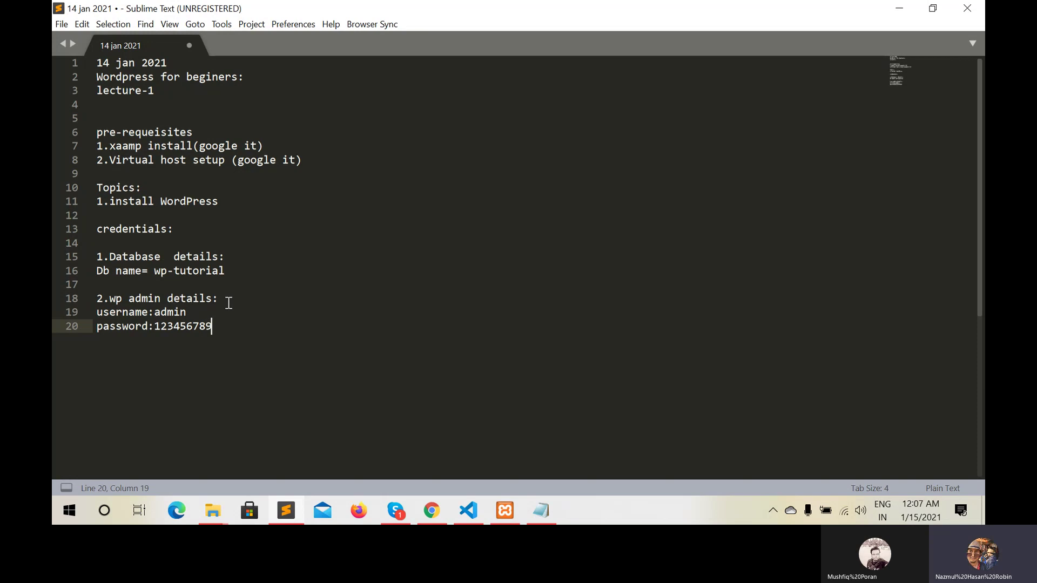
key(Return)
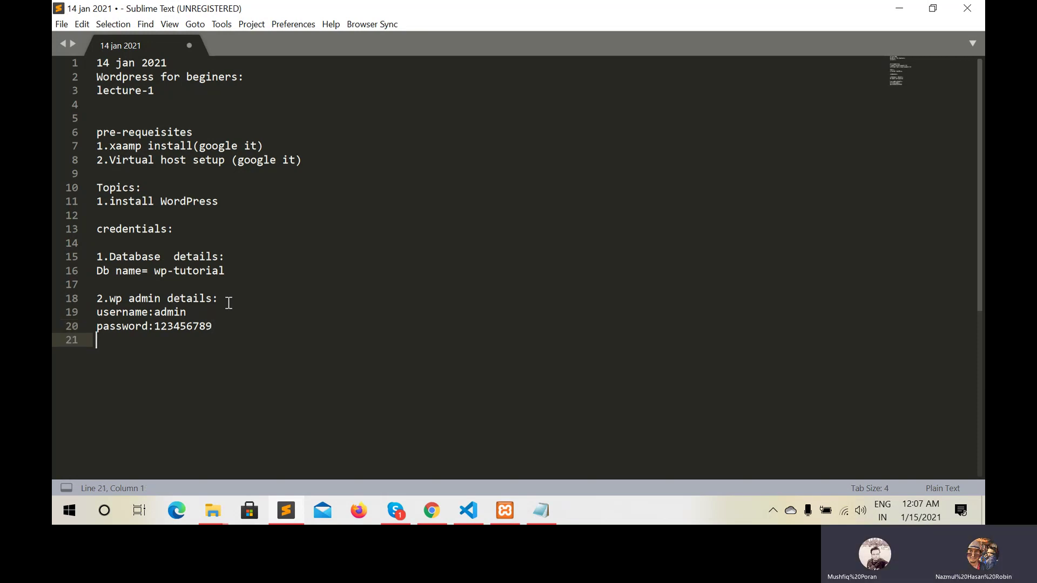
text(ema)
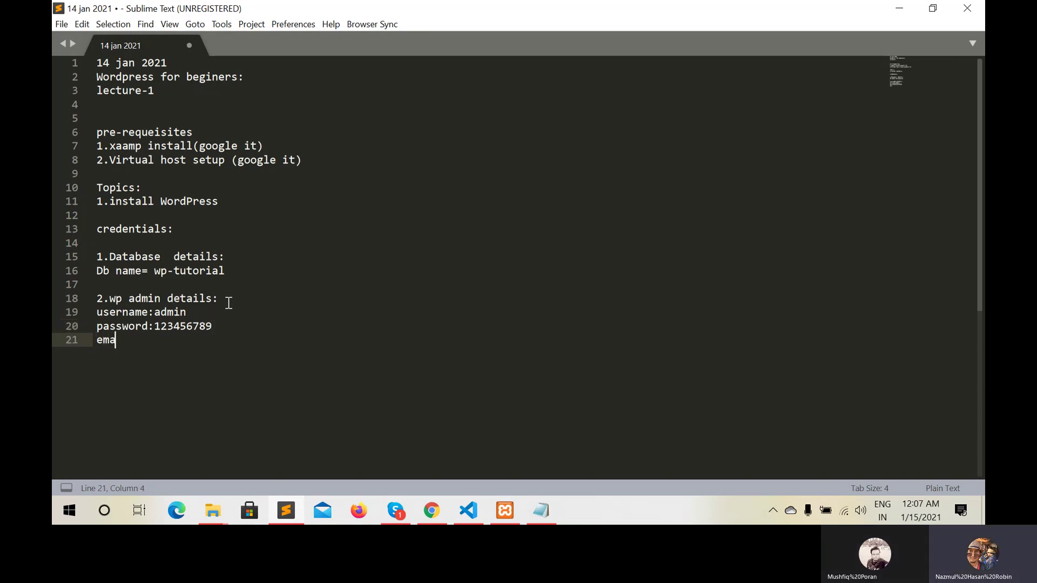
text(il:admin@a)
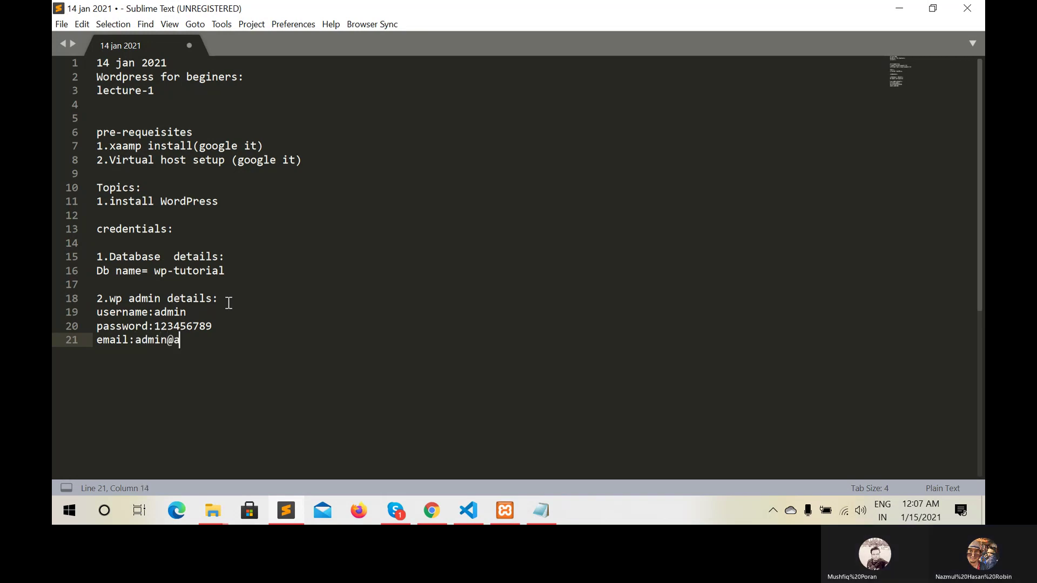
text(dmin.com)
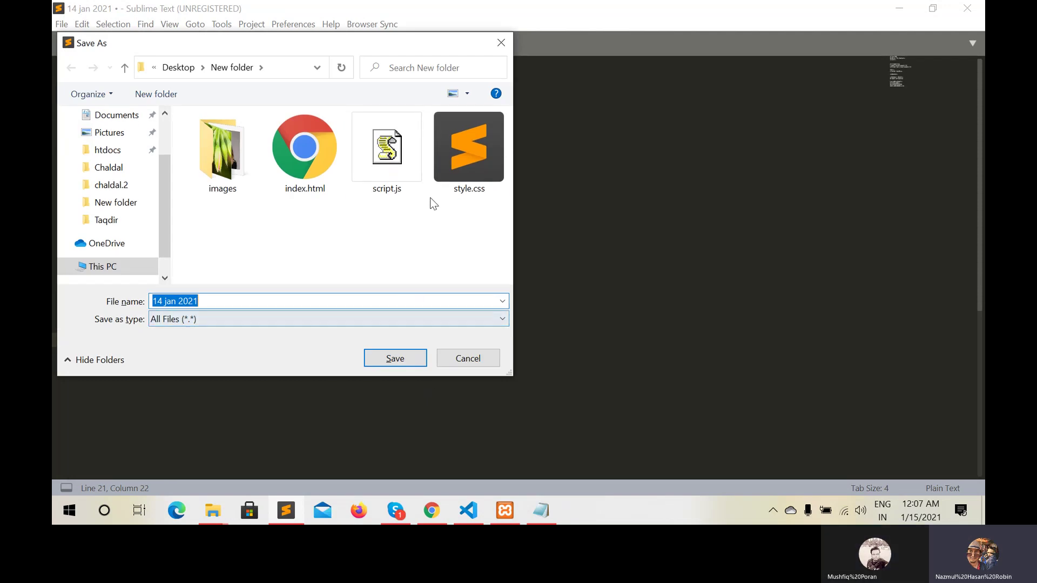
click(501, 43)
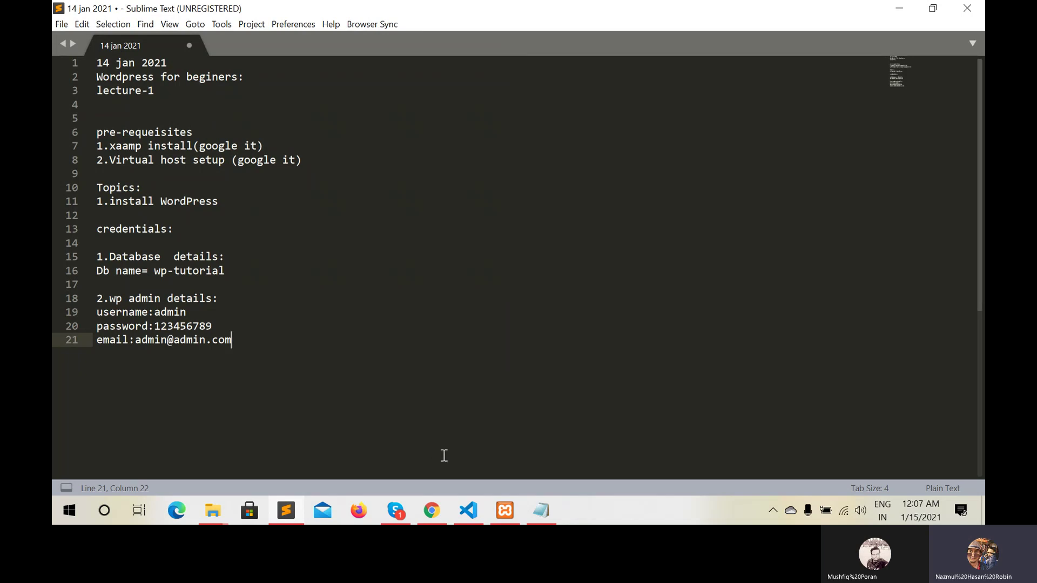
click(431, 518)
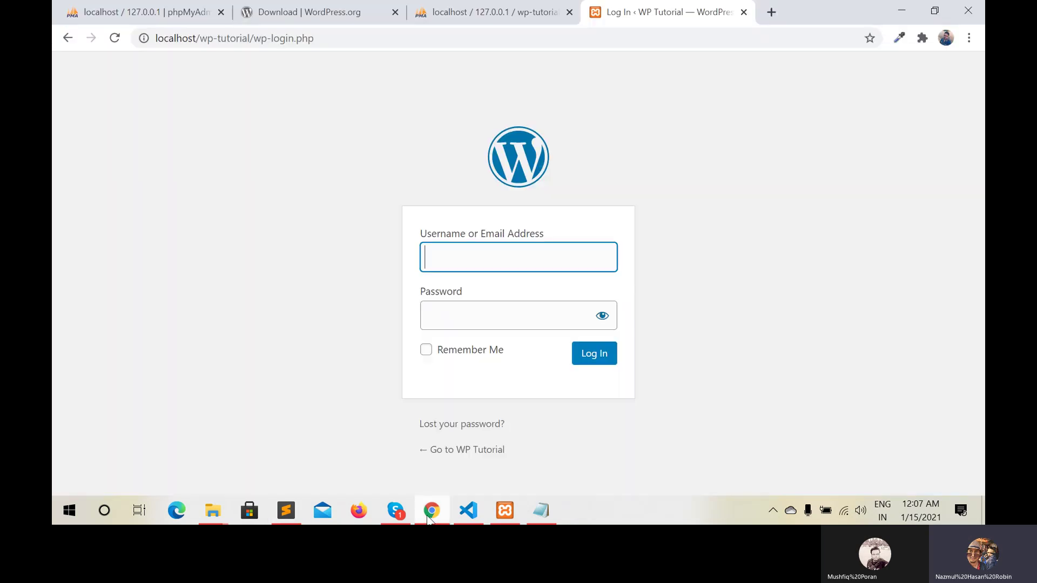
Log in to WP Tutorial with username 'admin' and the account password
click(455, 254)
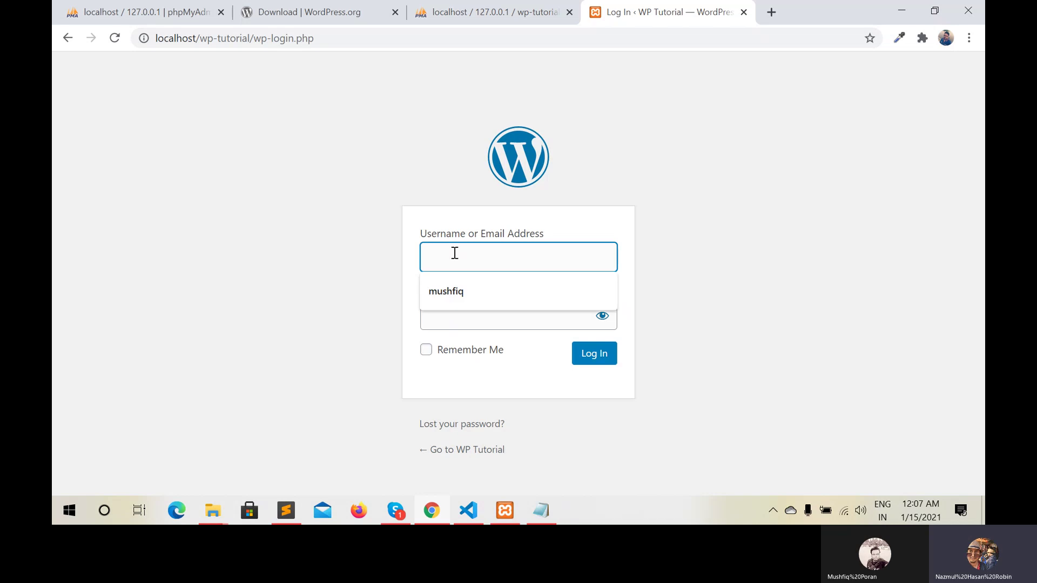
text(dmin)
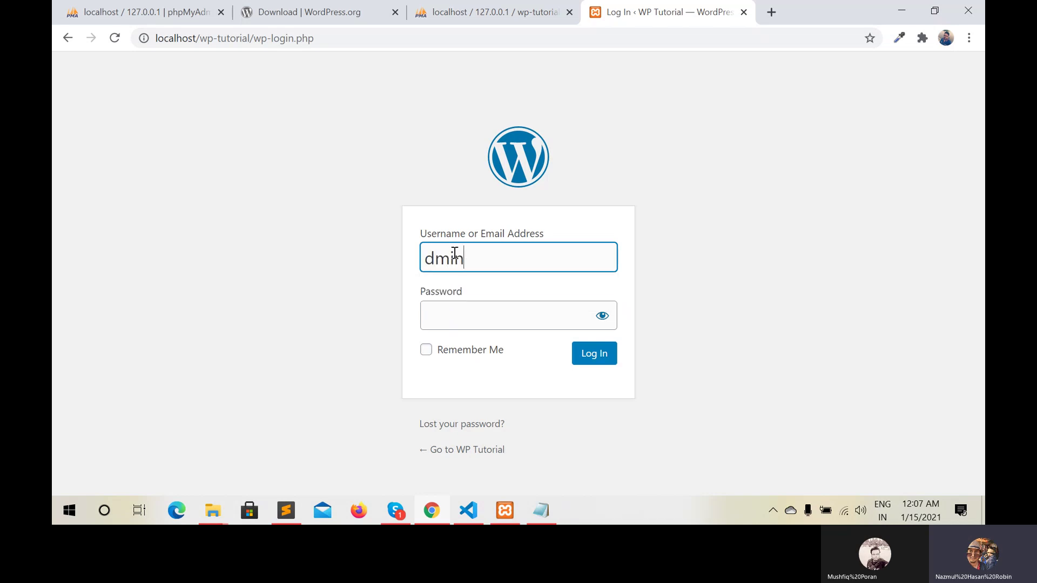
key(BackSpace)
key(BackSpace)
key(BackSpace)
key(BackSpace)
text(admin)
click(460, 320)
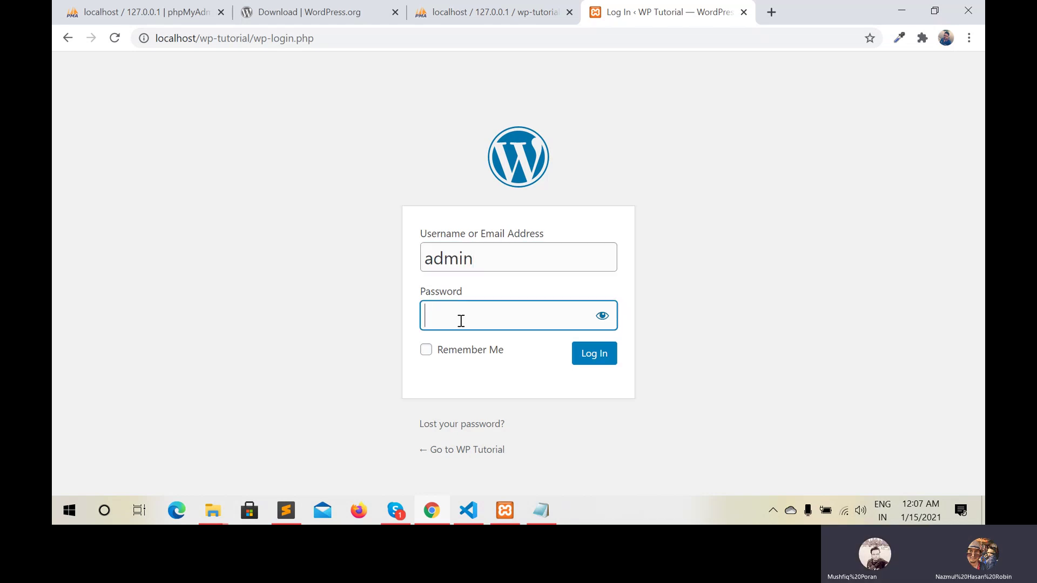
text(•••••••)
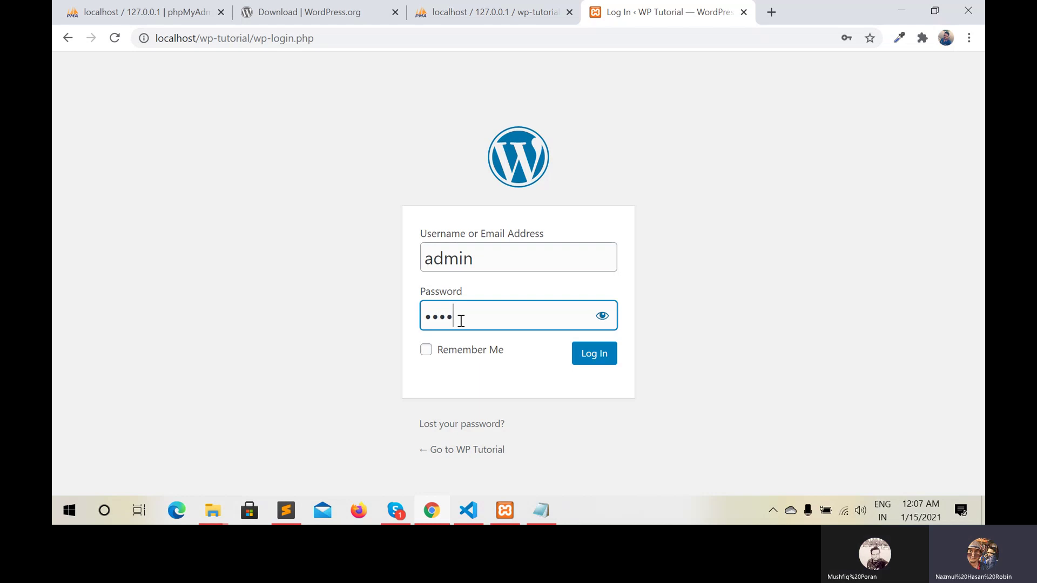
text(••)
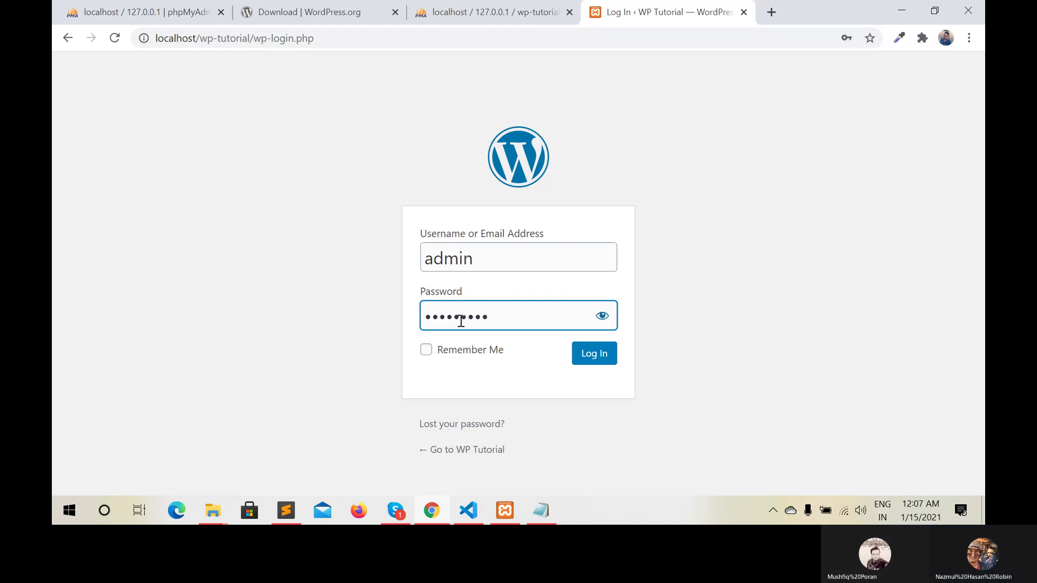
click(607, 356)
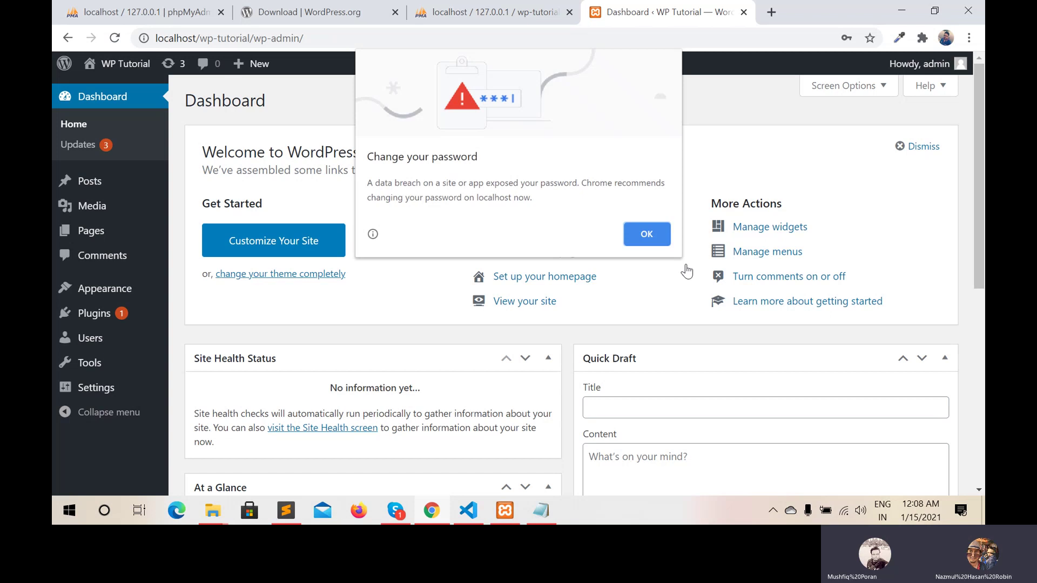
Dismiss Chrome's password alert, open the WP Tutorial front page in a new tab, and browse the Hello world! post
click(640, 236)
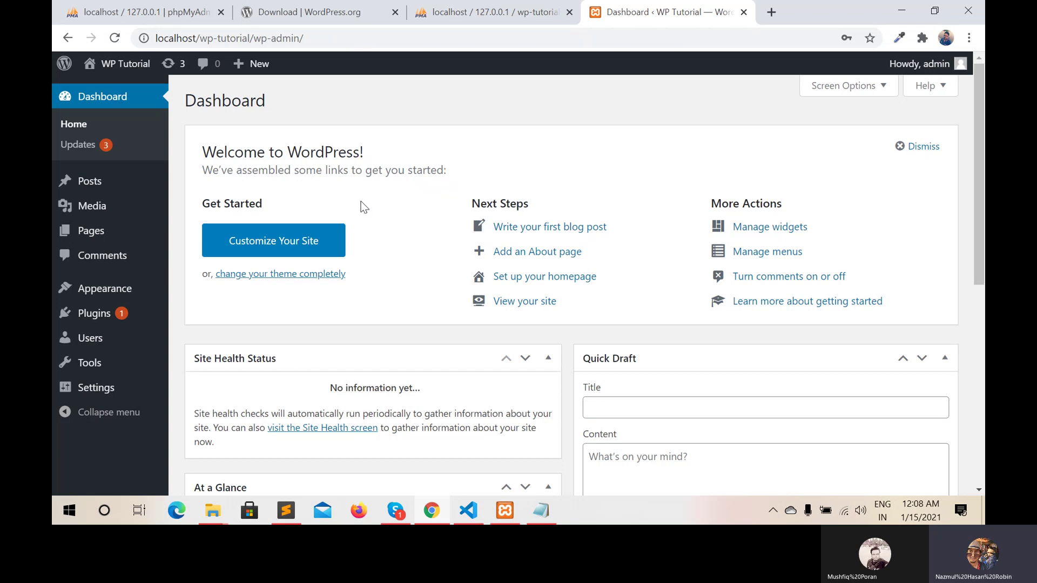
mouse_move(115, 79)
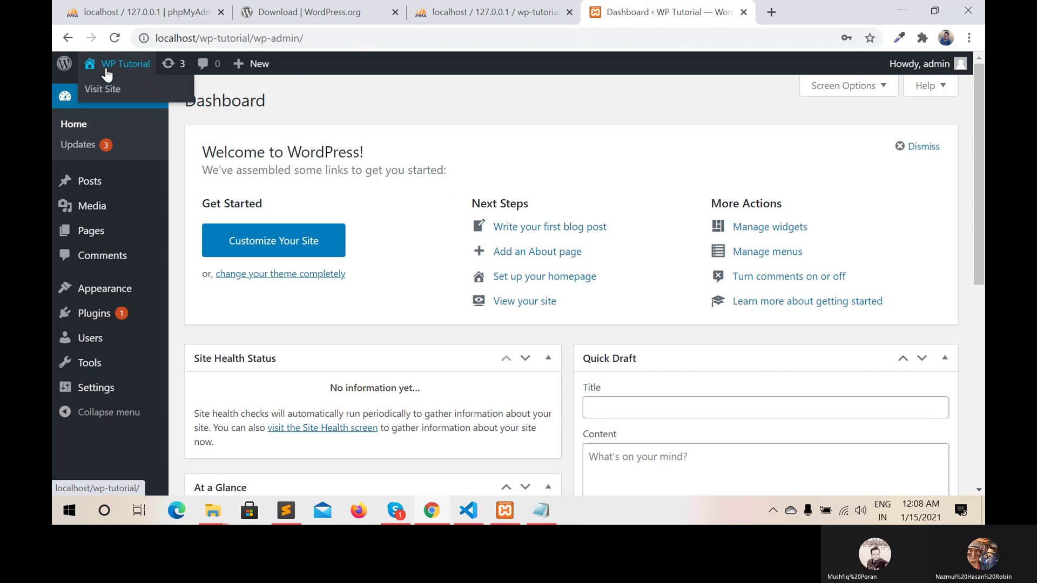
right_click(107, 93)
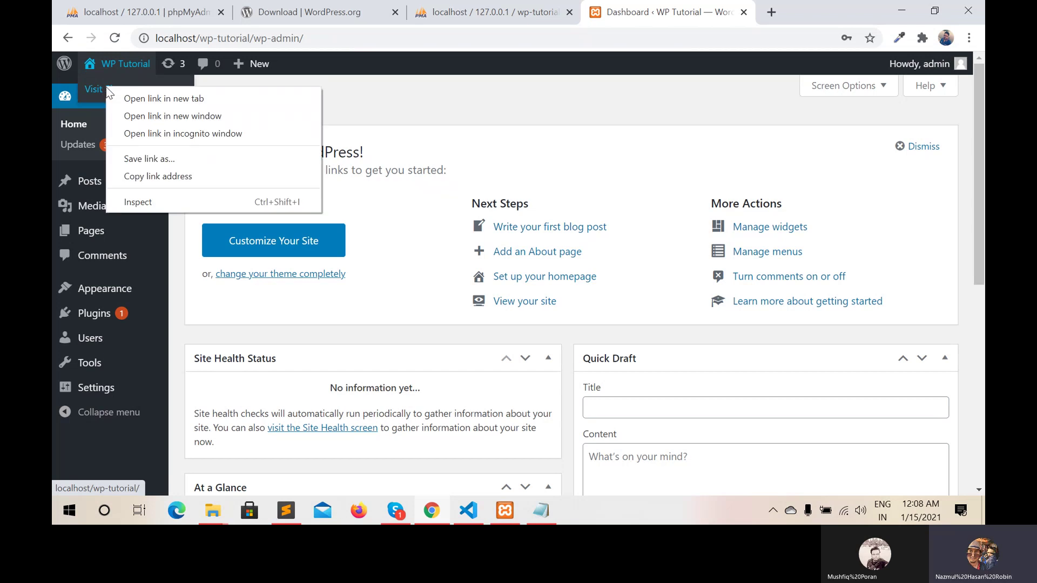
click(143, 99)
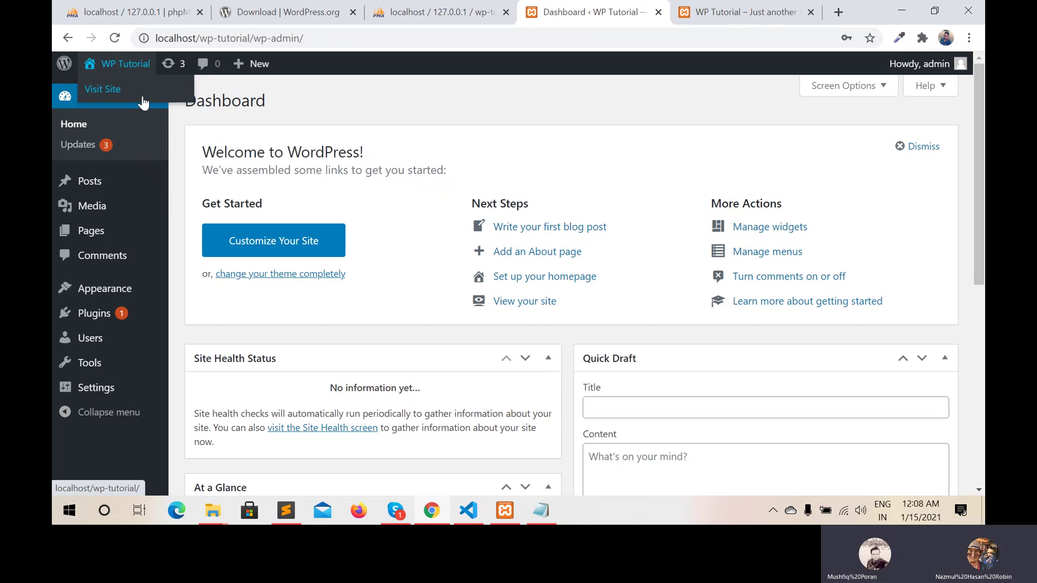
click(701, 13)
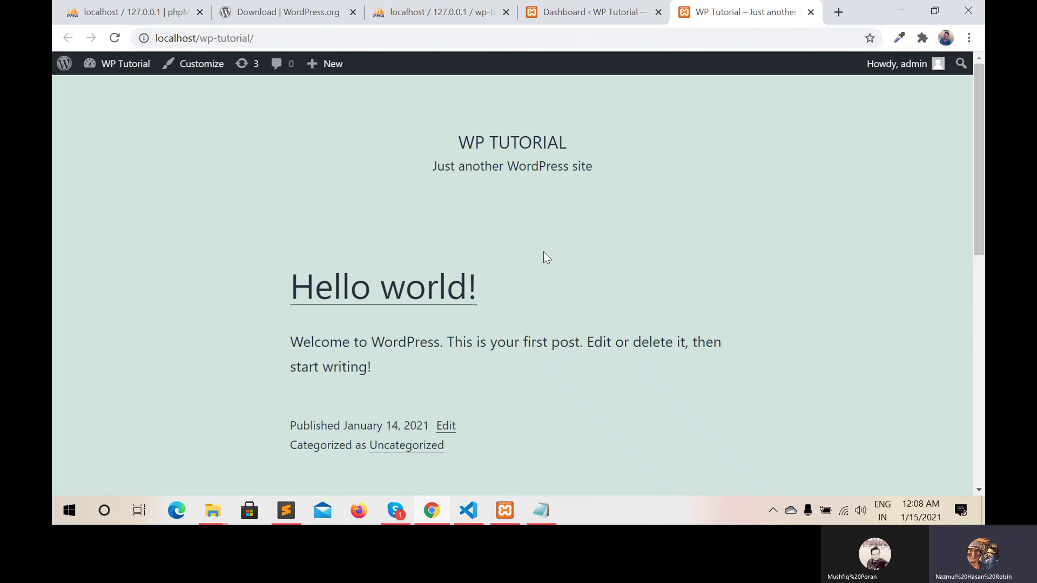
scroll(544, 251, down, 4)
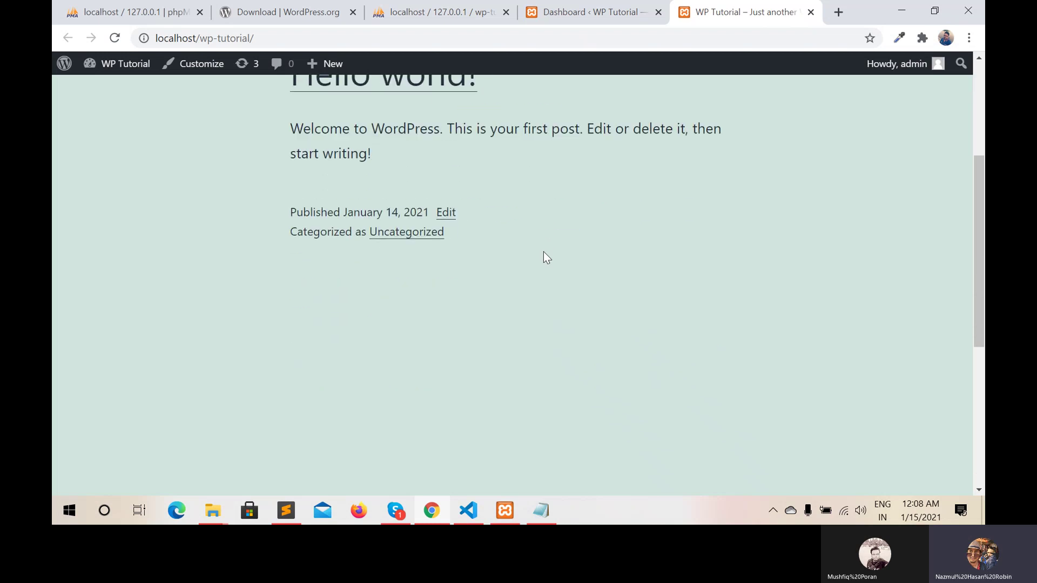
scroll(544, 252, down, 5)
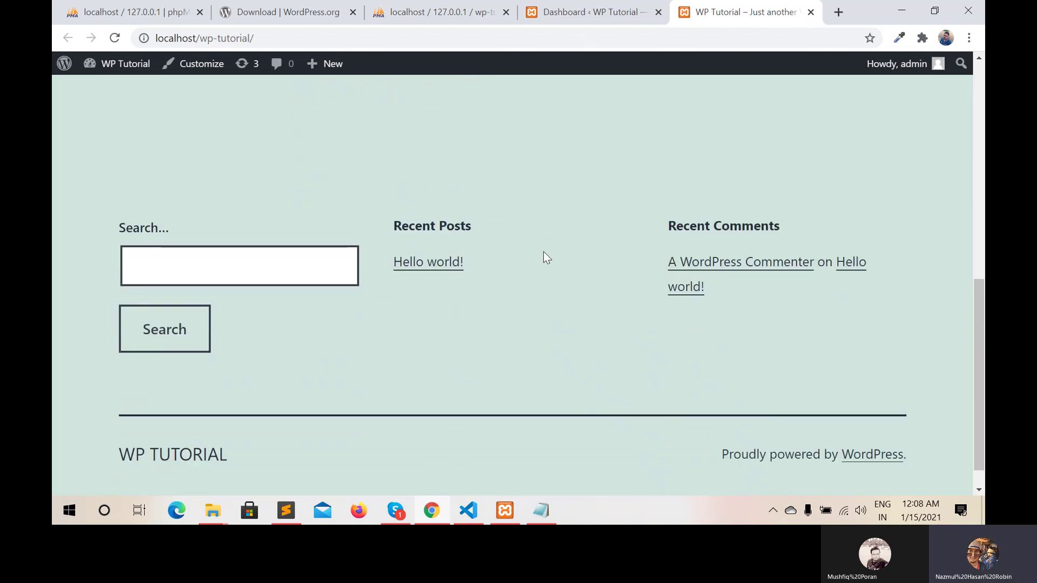
scroll(543, 252, down, 1)
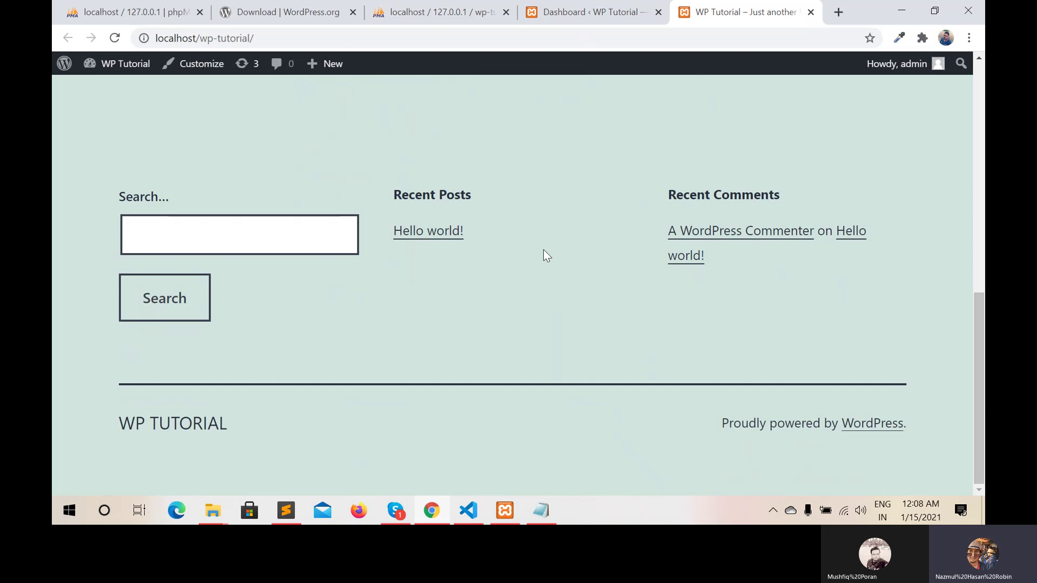
scroll(543, 251, up, 3)
Open Settings > General and scroll through the tagline, timezone, date, time and week-start options
click(597, 8)
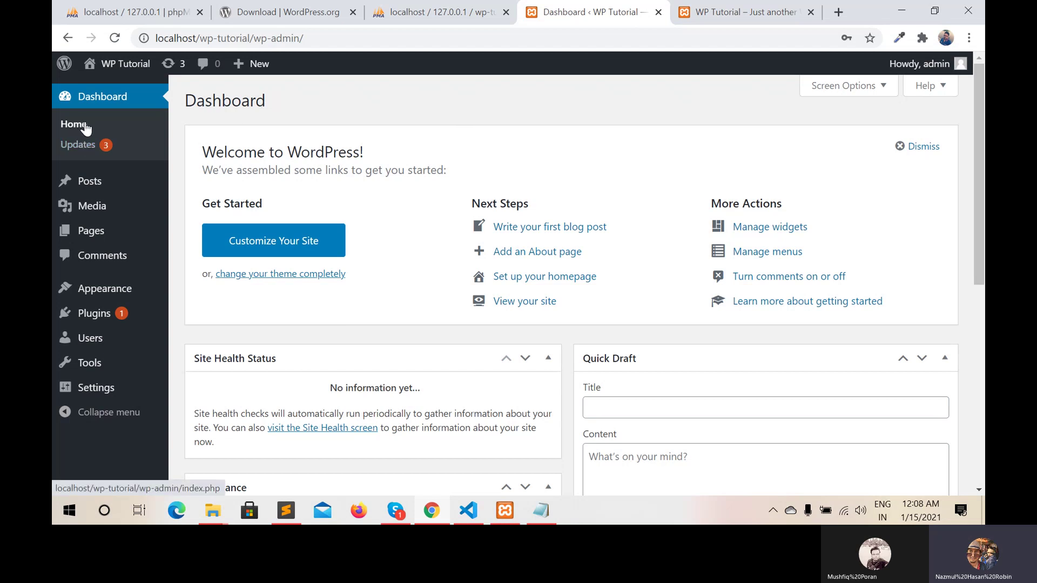
mouse_move(91, 395)
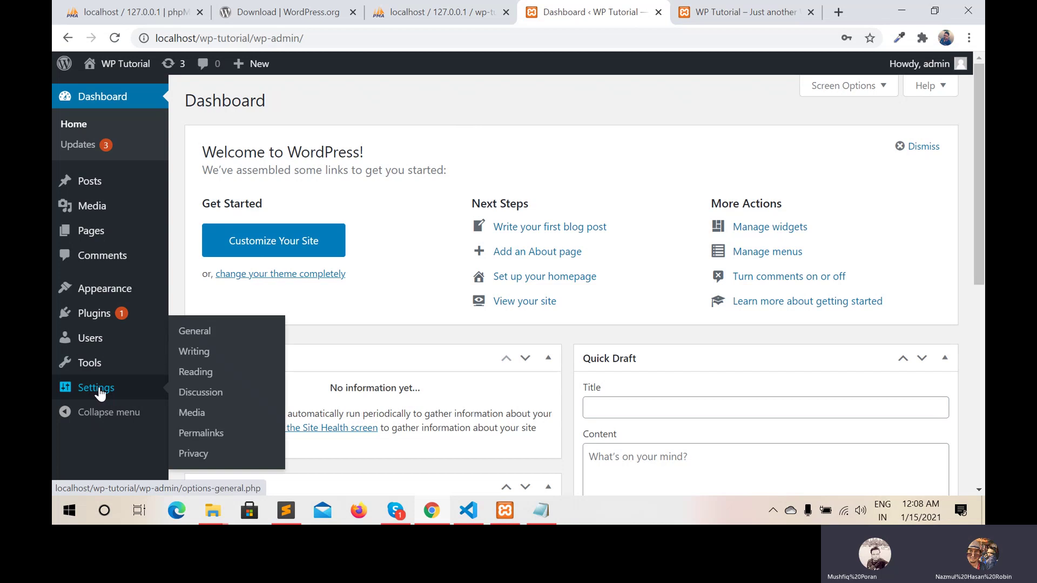
click(197, 336)
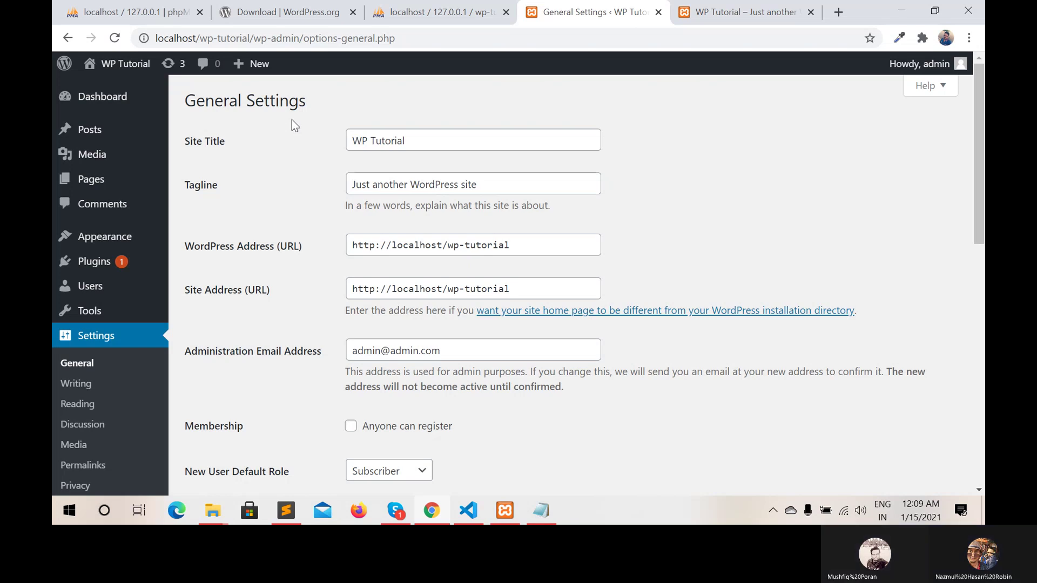
scroll(271, 170, down, 3)
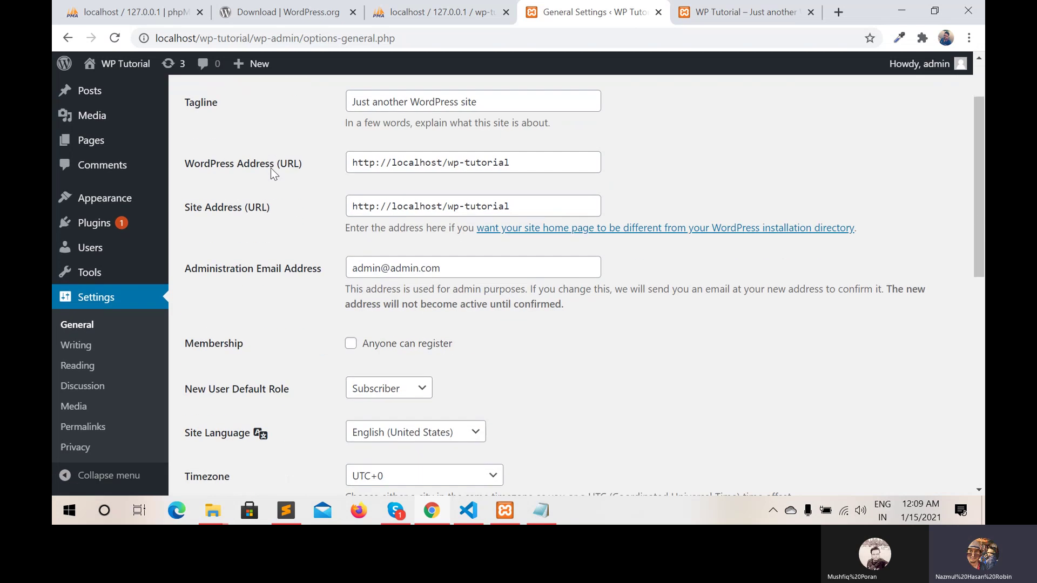
scroll(271, 172, down, 3)
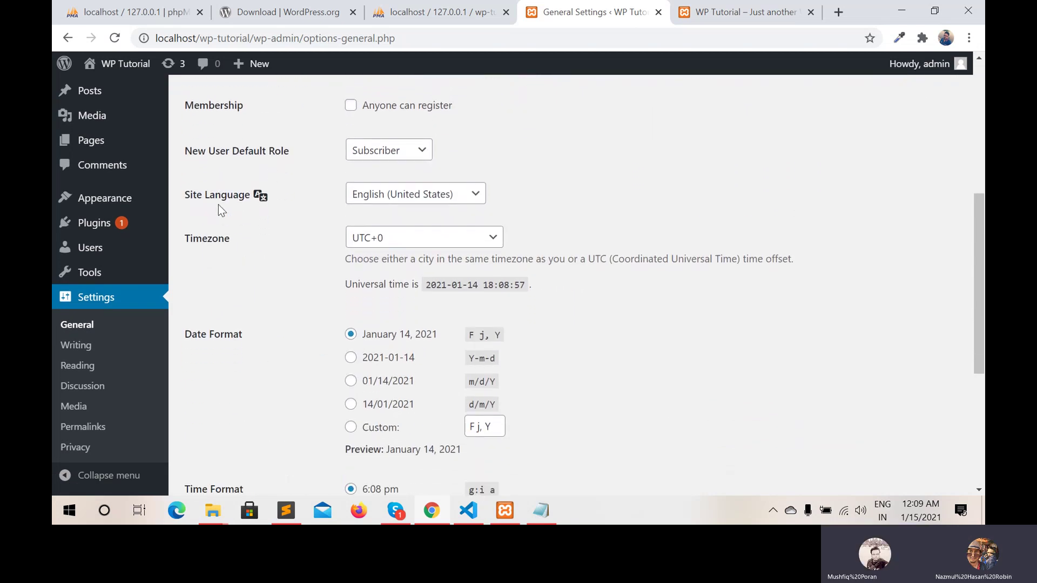
scroll(302, 258, down, 3)
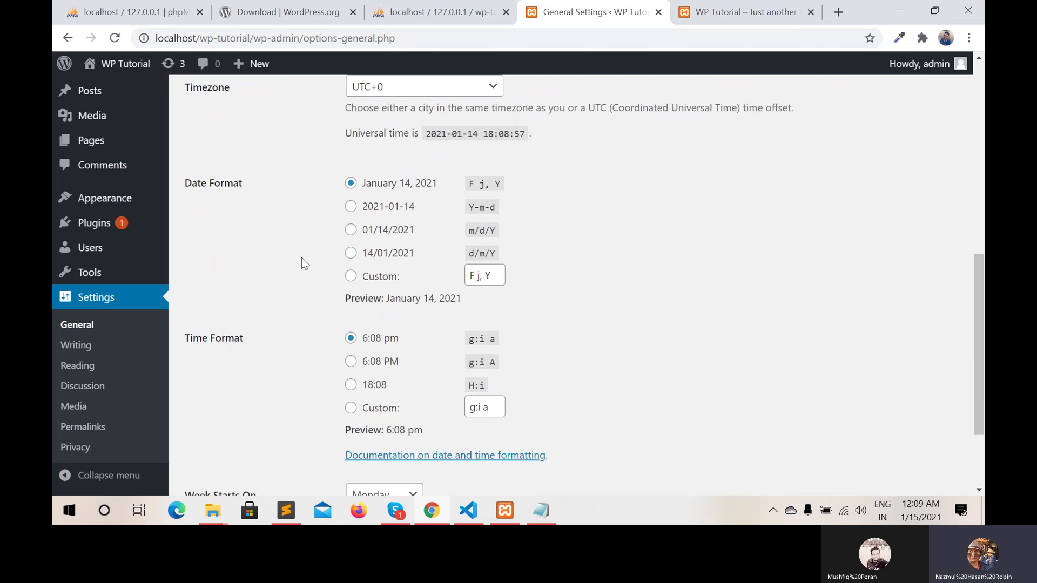
scroll(301, 258, down, 1)
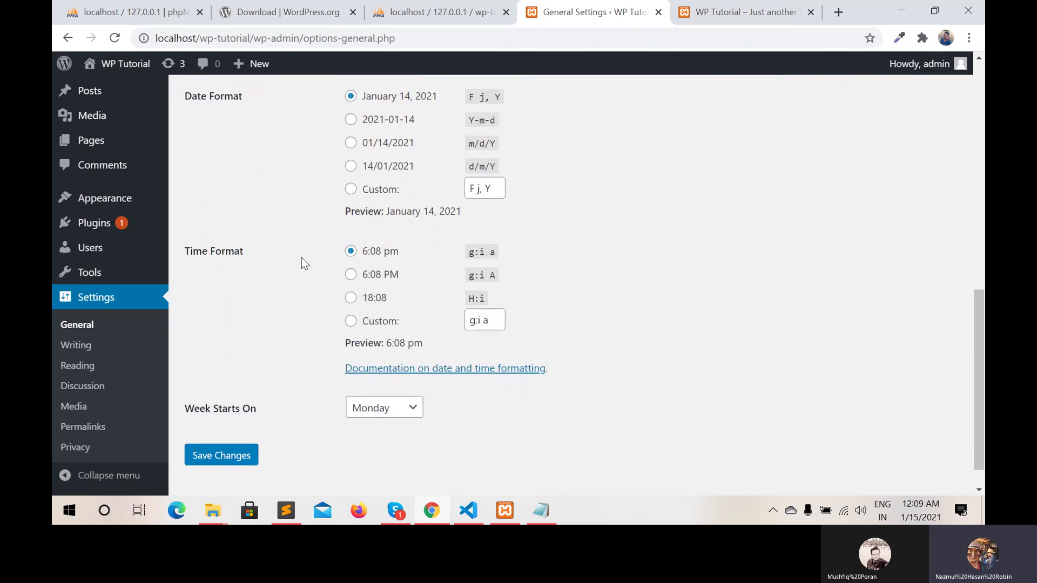
scroll(301, 257, up, 1)
scroll(301, 263, down, 1)
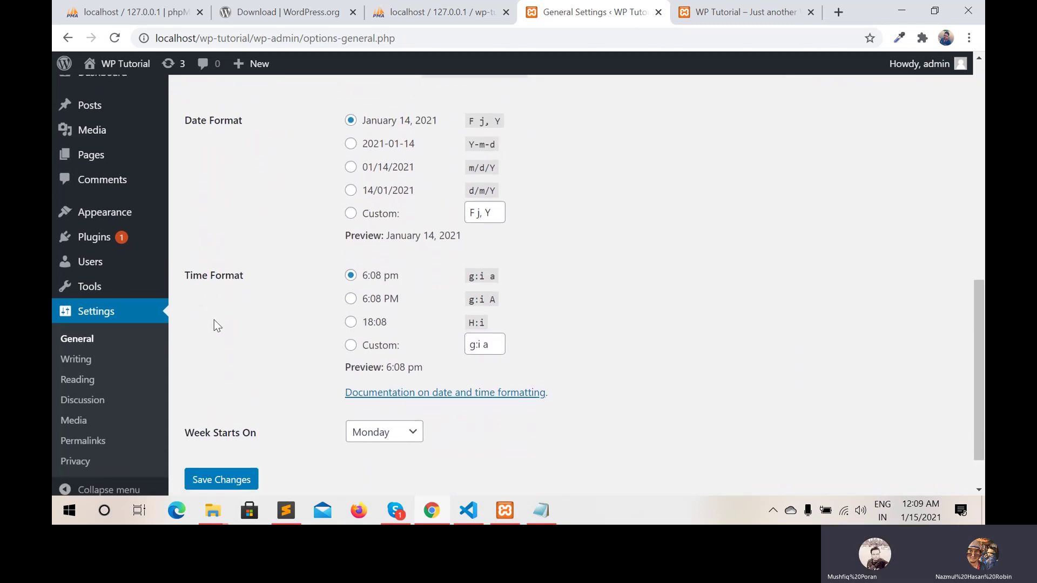
Change the permalink structure to Post name (/%postname%/) and save the changes
click(86, 444)
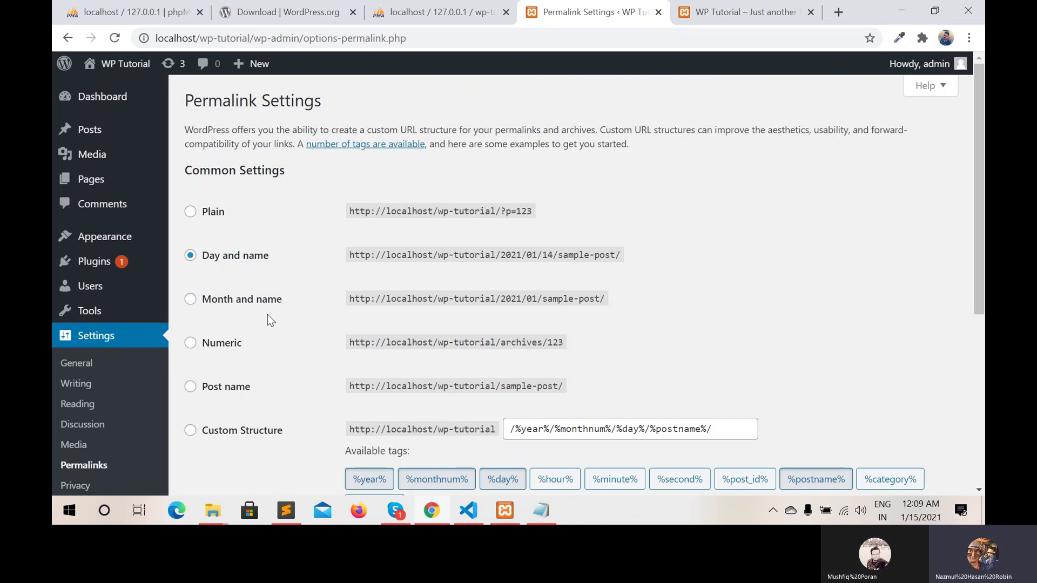
scroll(290, 282, down, 2)
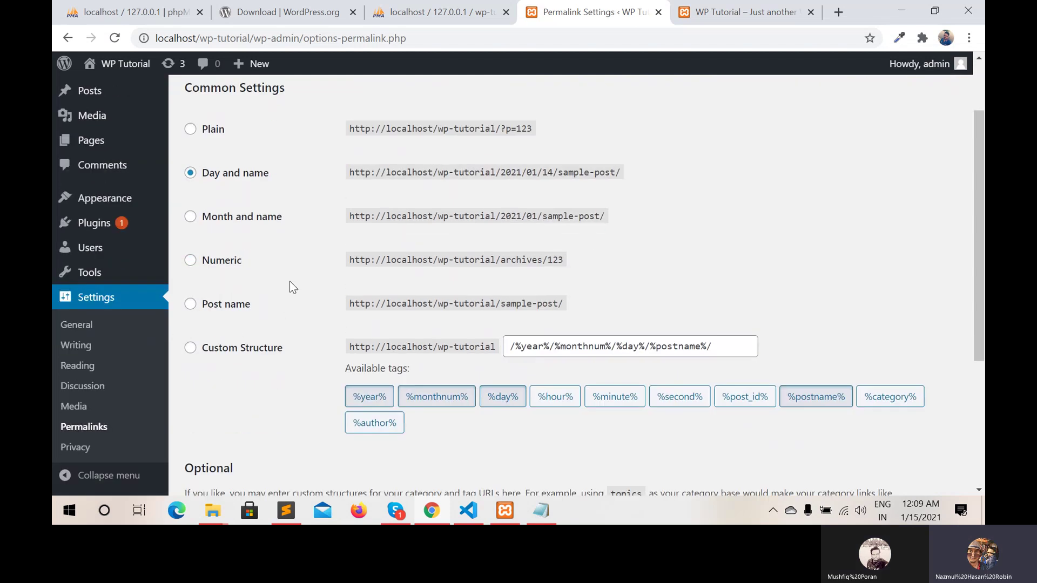
scroll(289, 286, up, 1)
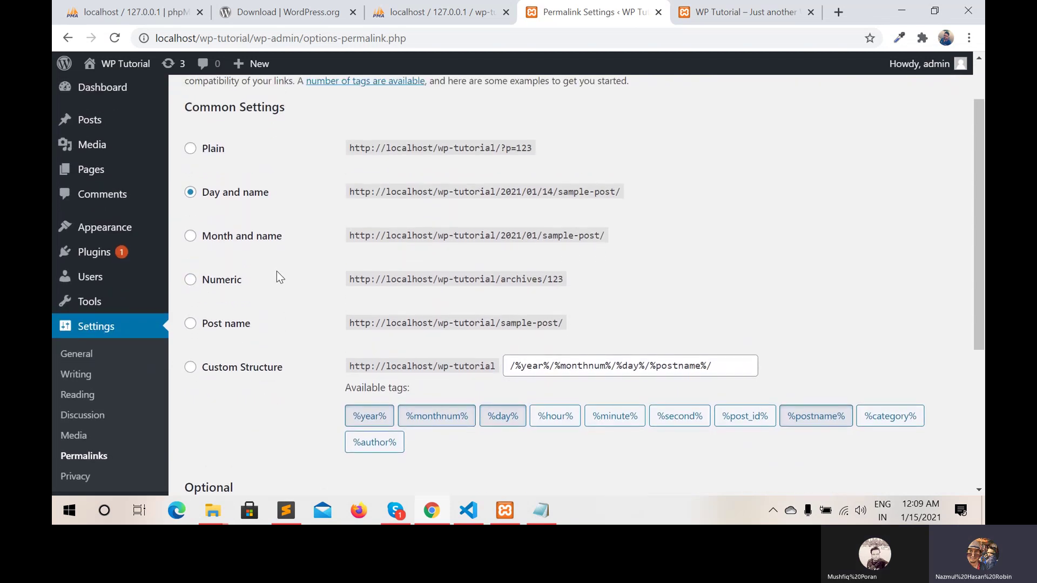
click(190, 324)
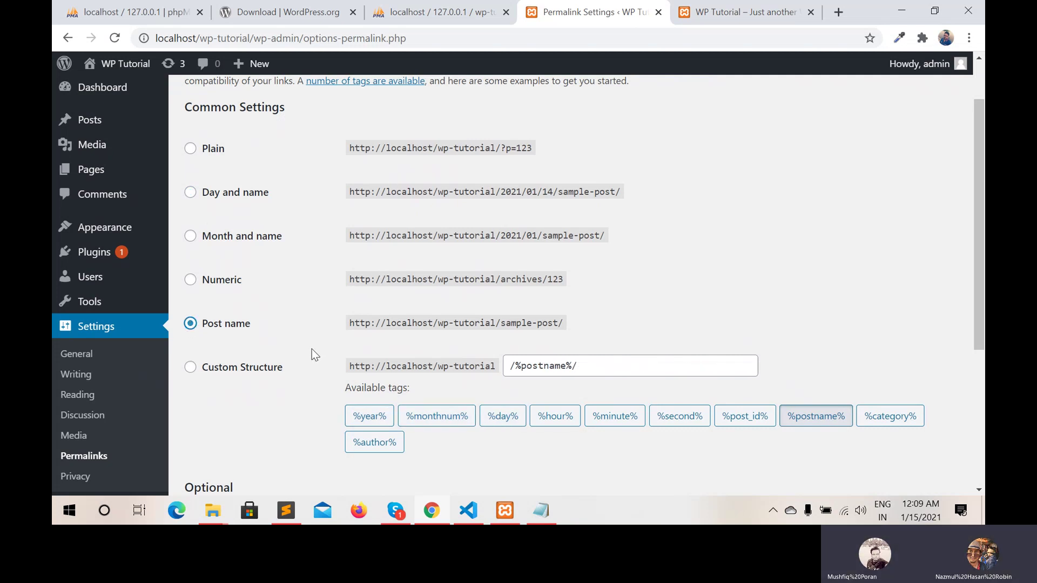
scroll(312, 349, down, 4)
scroll(312, 348, down, 1)
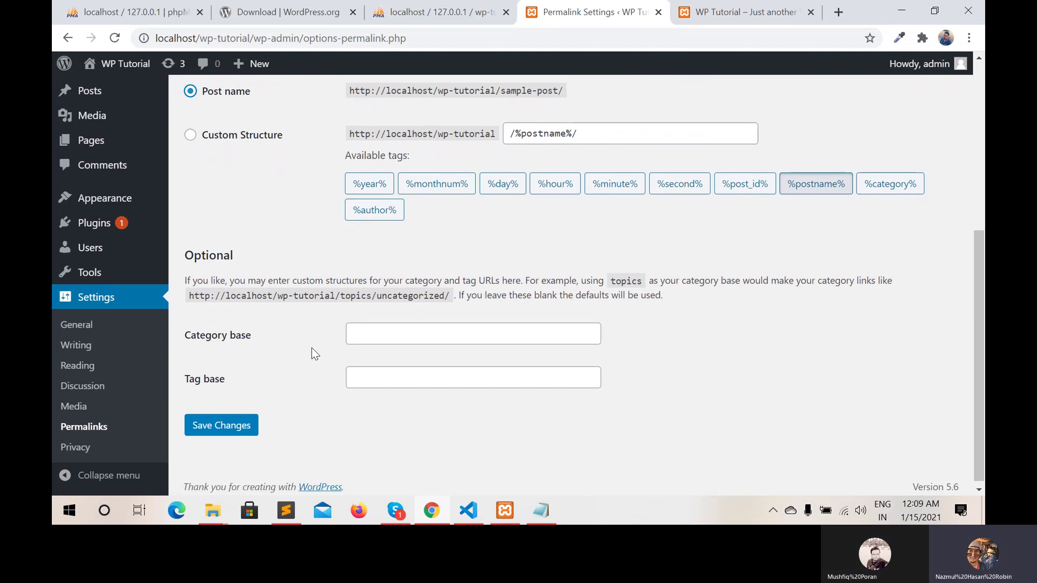
click(226, 425)
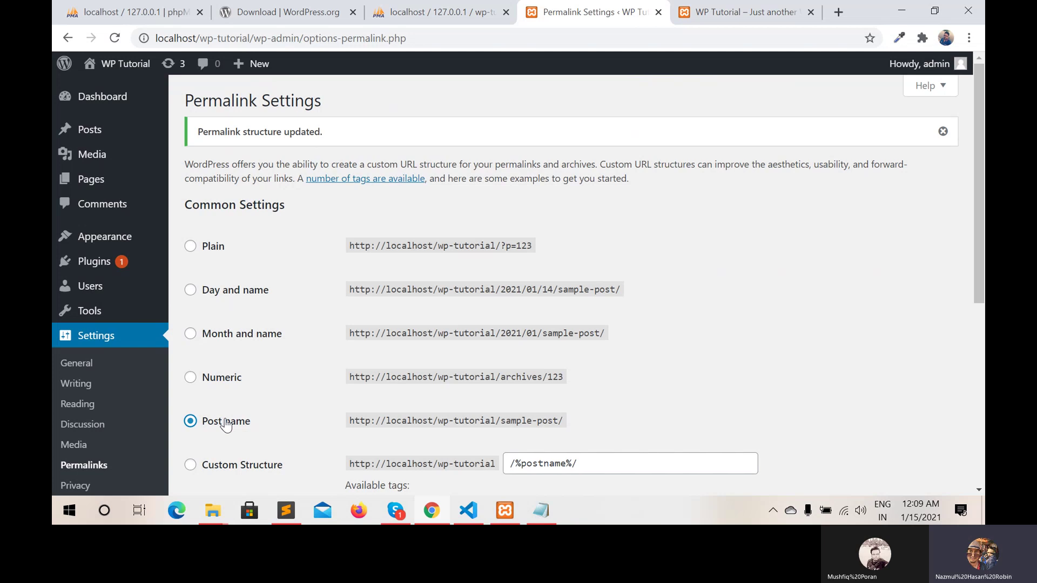
Close the old front-page tab and reopen the WP Tutorial site in a fresh tab
click(707, 13)
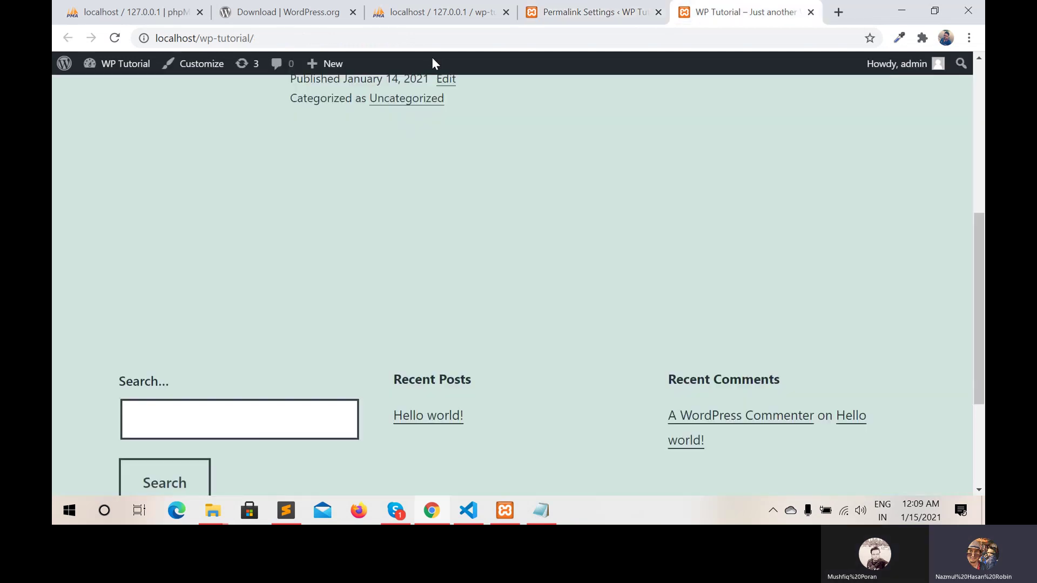
click(810, 11)
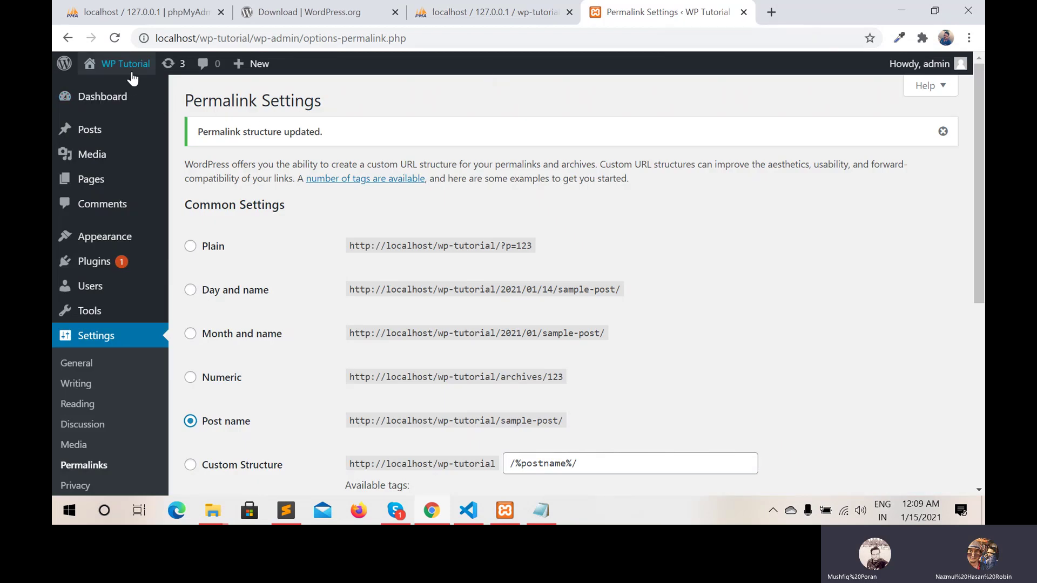
mouse_move(130, 70)
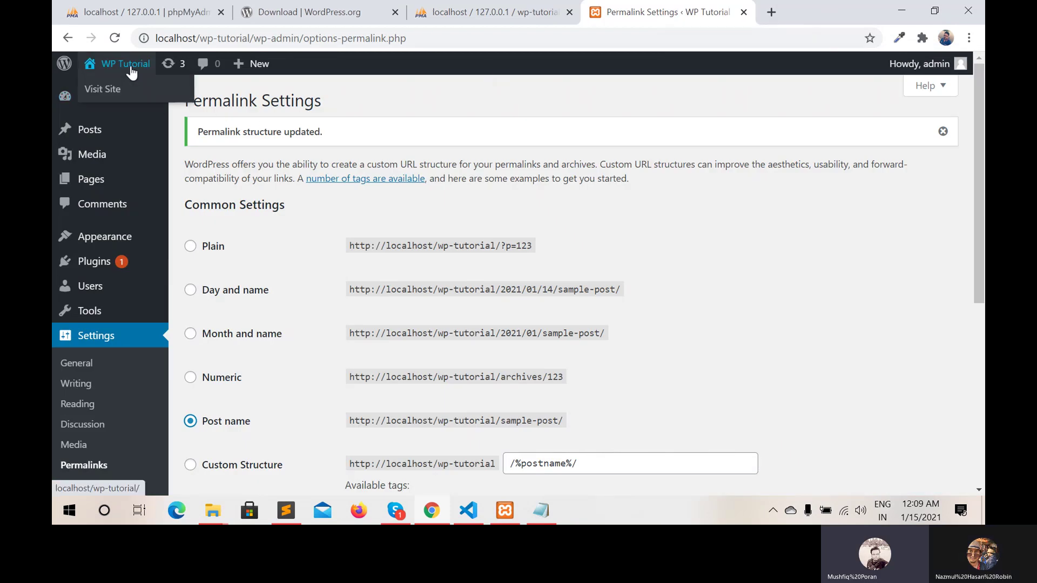
right_click(112, 93)
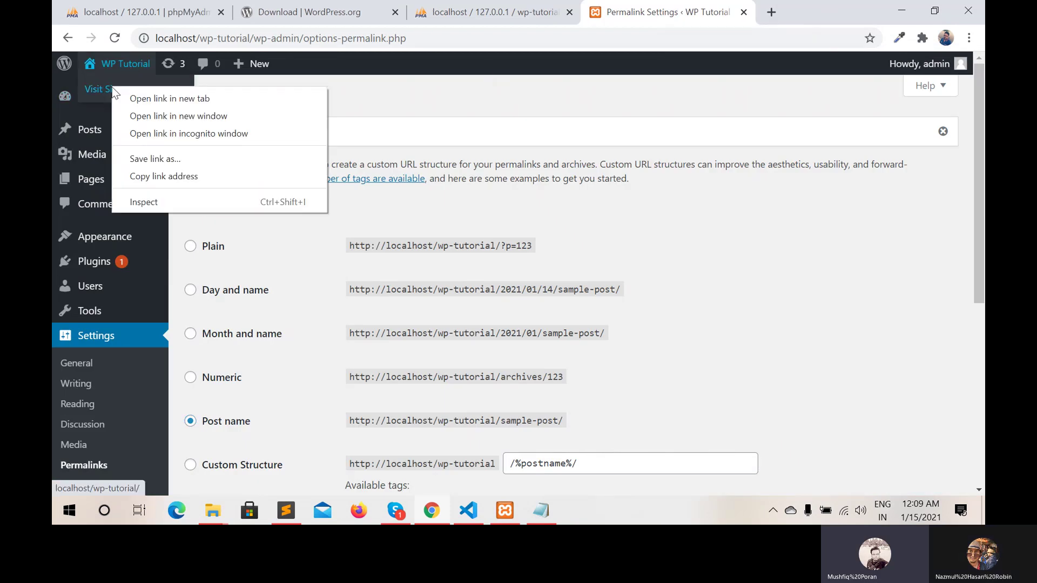
click(150, 98)
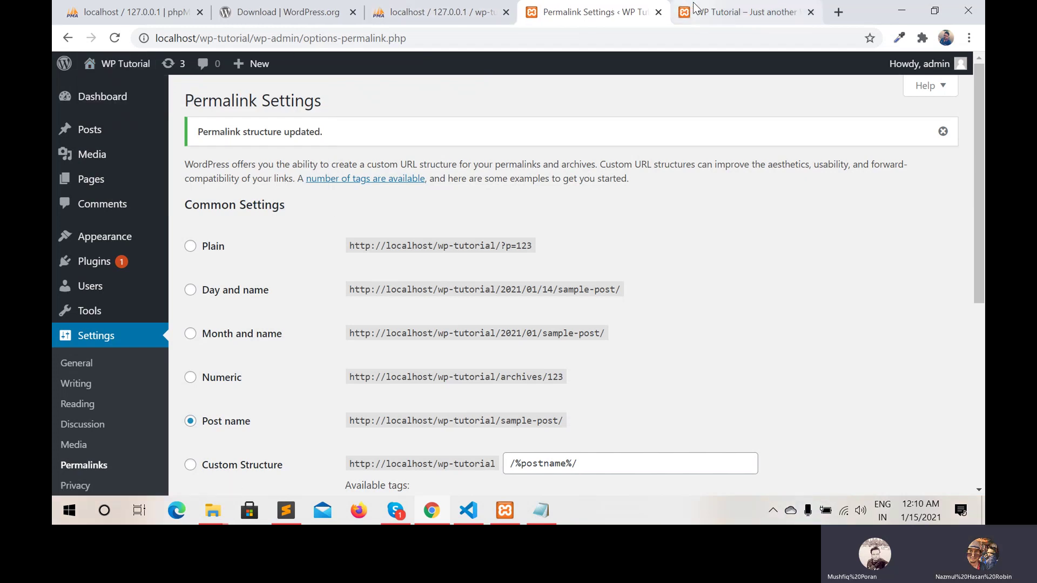
click(710, 11)
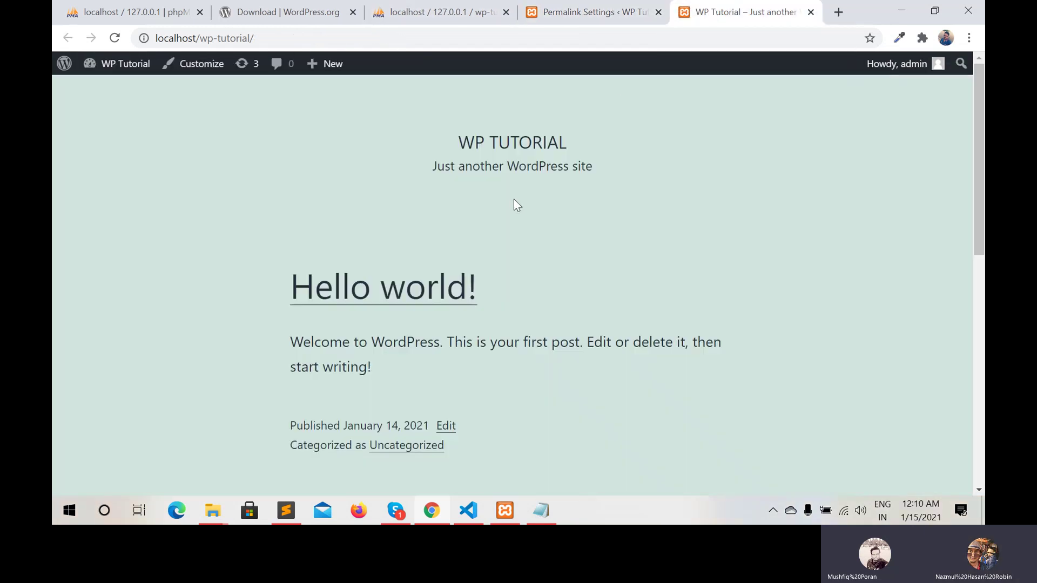
scroll(514, 199, down, 3)
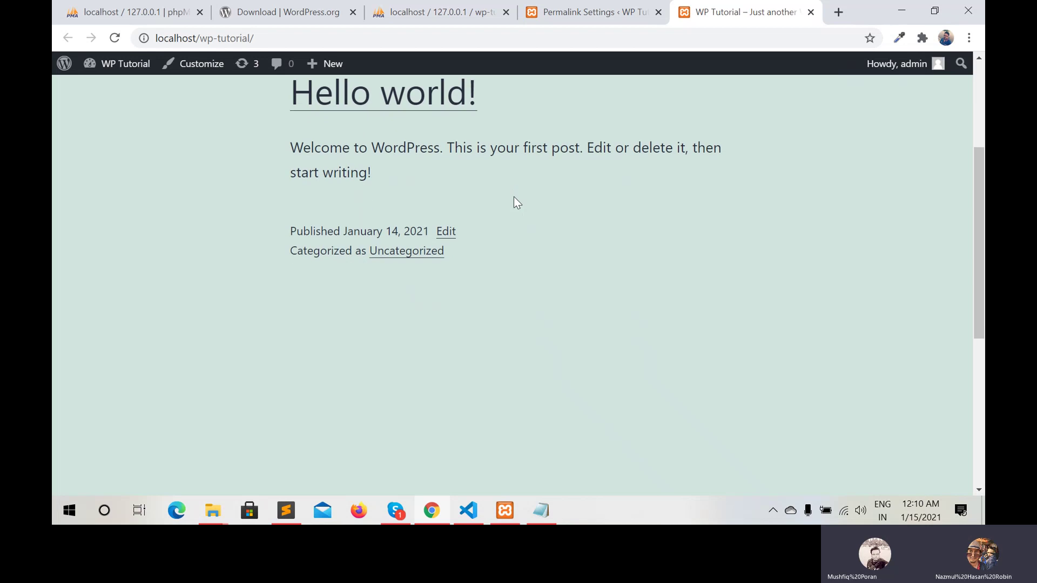
scroll(514, 197, up, 2)
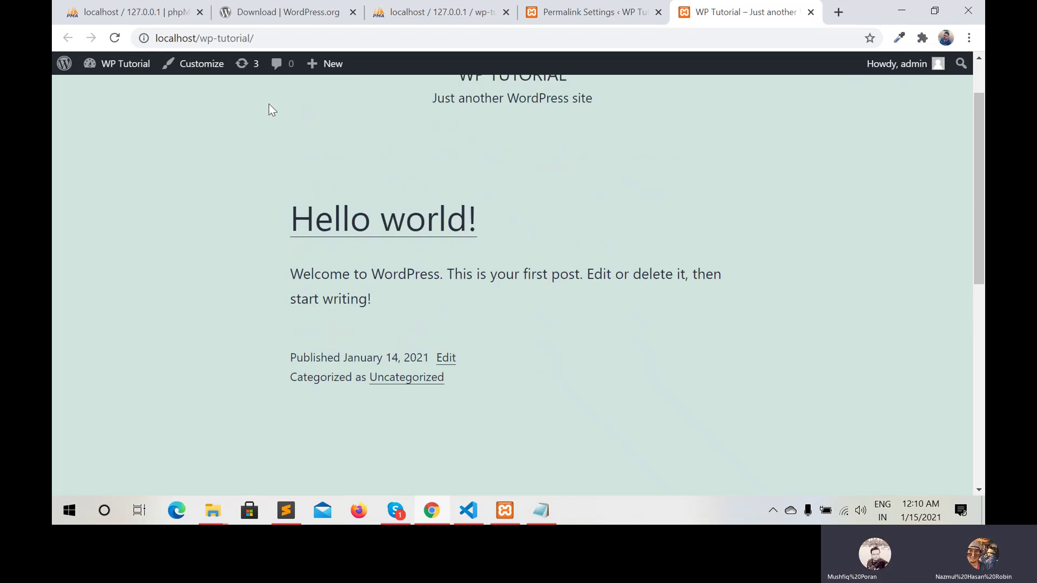
Open Hello world! to confirm it loads at /hello-world/, then close that tab
click(328, 225)
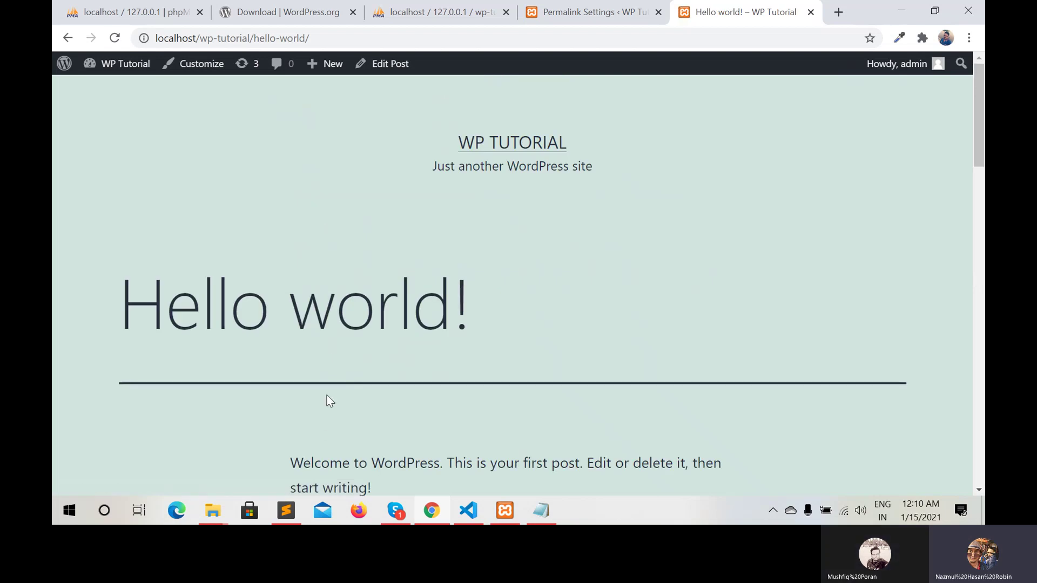
scroll(328, 401, down, 2)
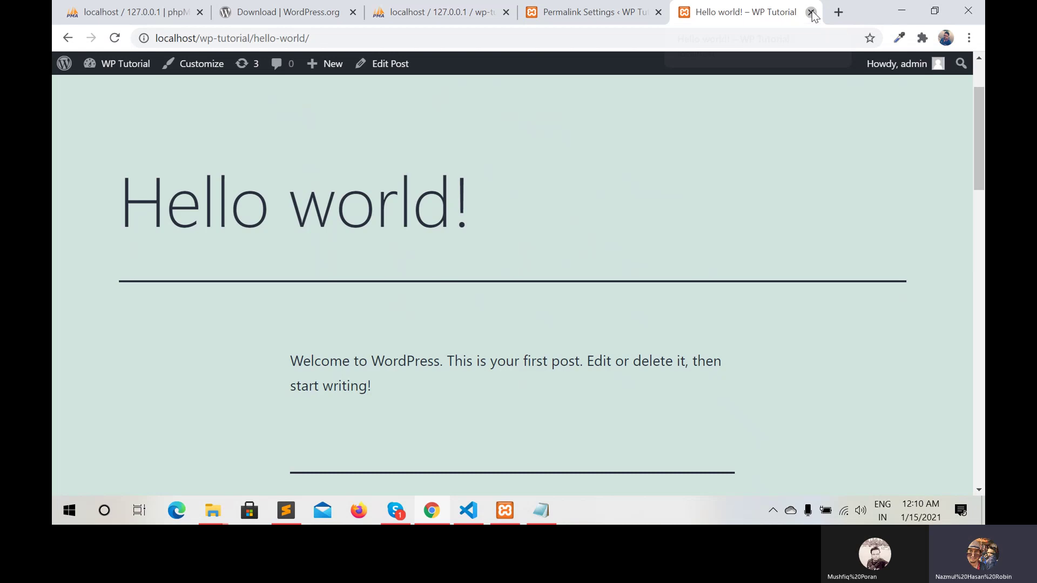
click(811, 12)
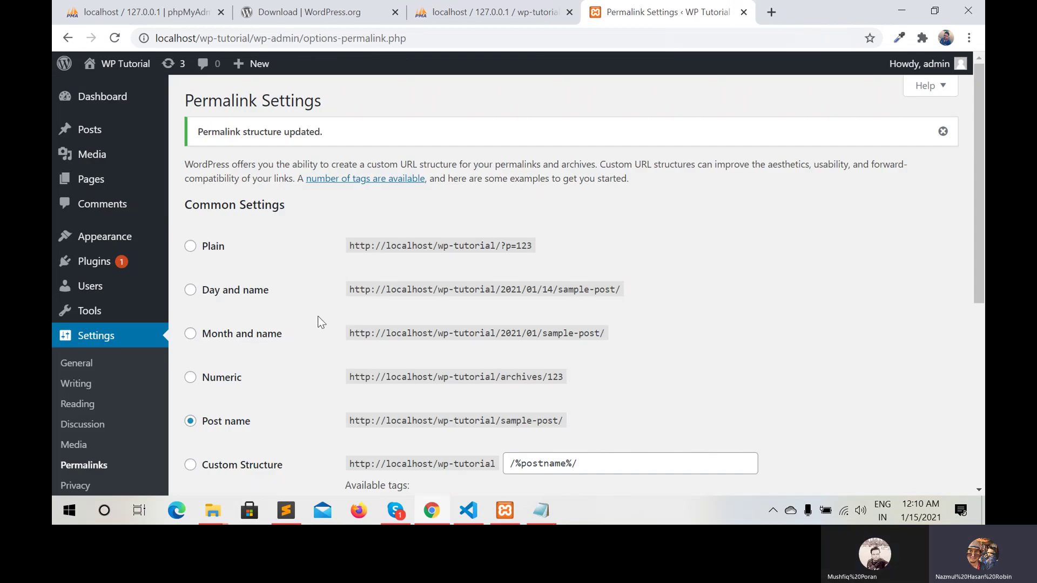
Go to the Posts list showing Hello world! and start a new post with Add New
scroll(321, 323, down, 3)
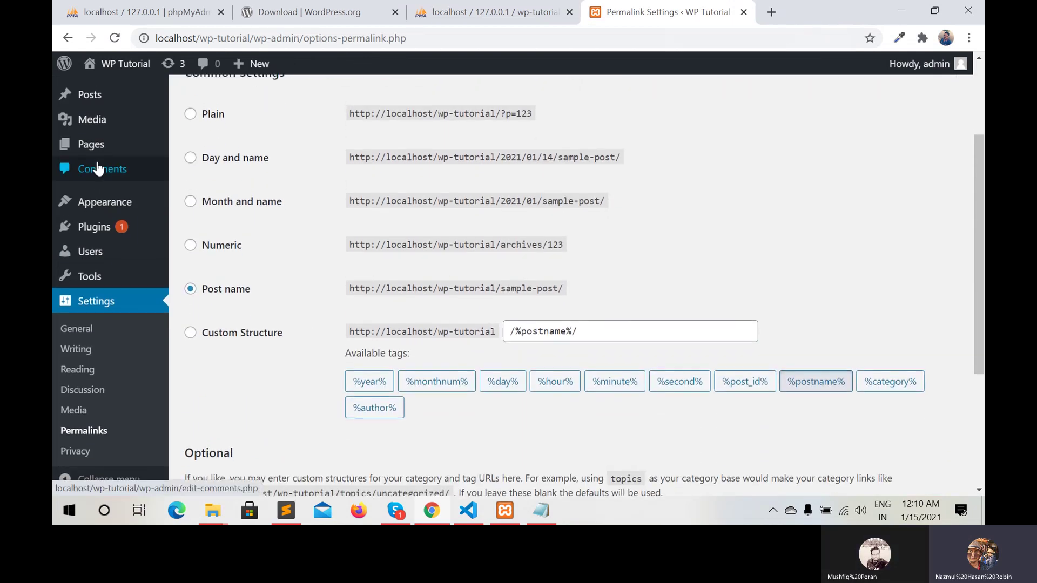
scroll(93, 168, up, 3)
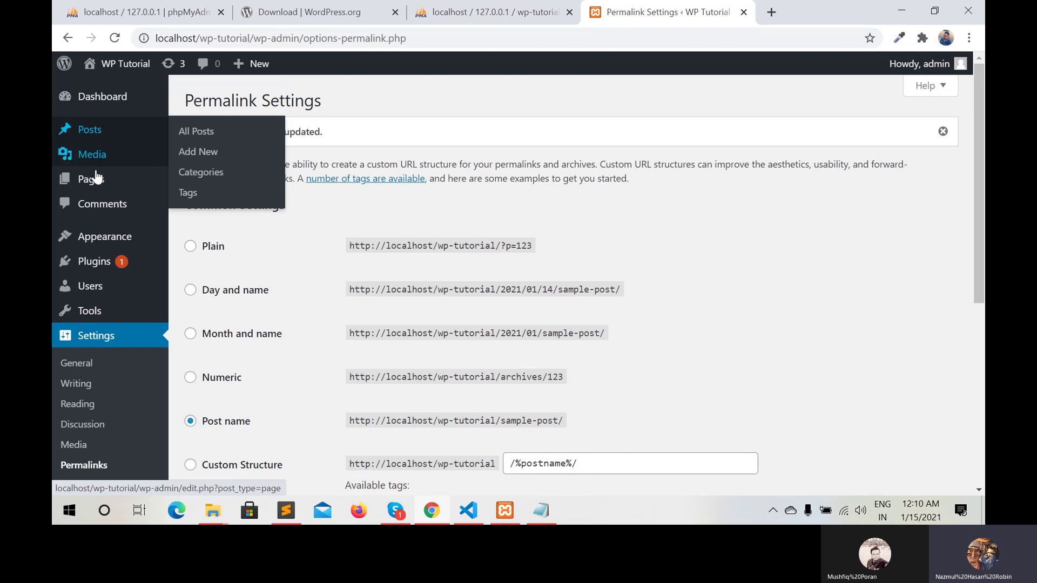
mouse_move(88, 263)
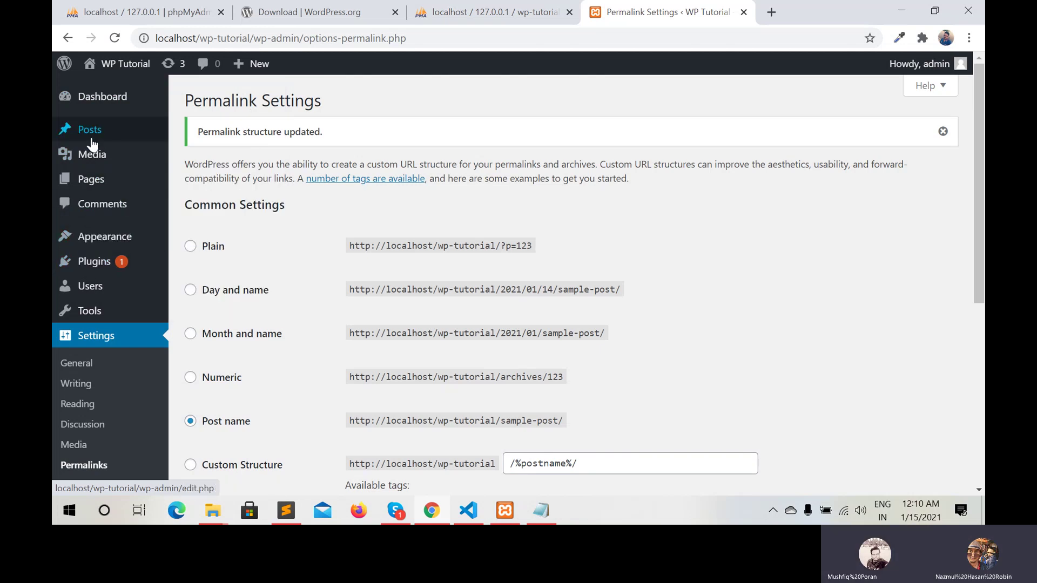
mouse_move(92, 134)
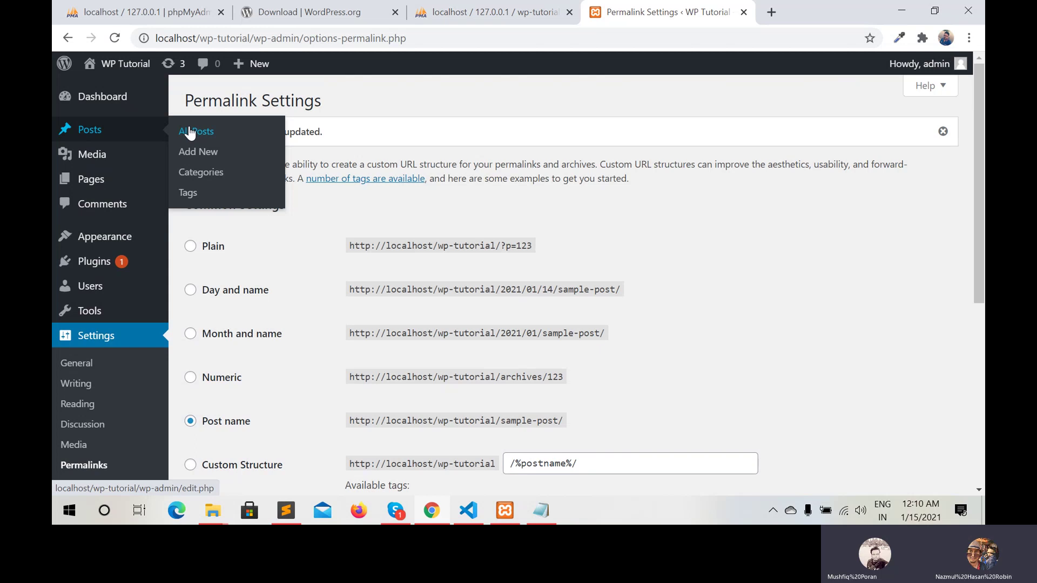
click(101, 138)
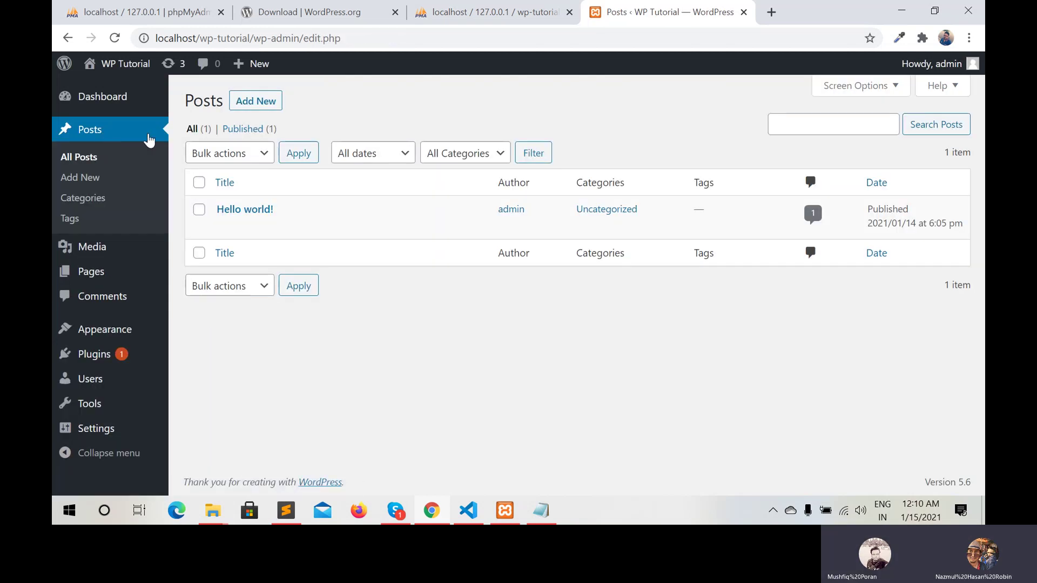
mouse_move(296, 226)
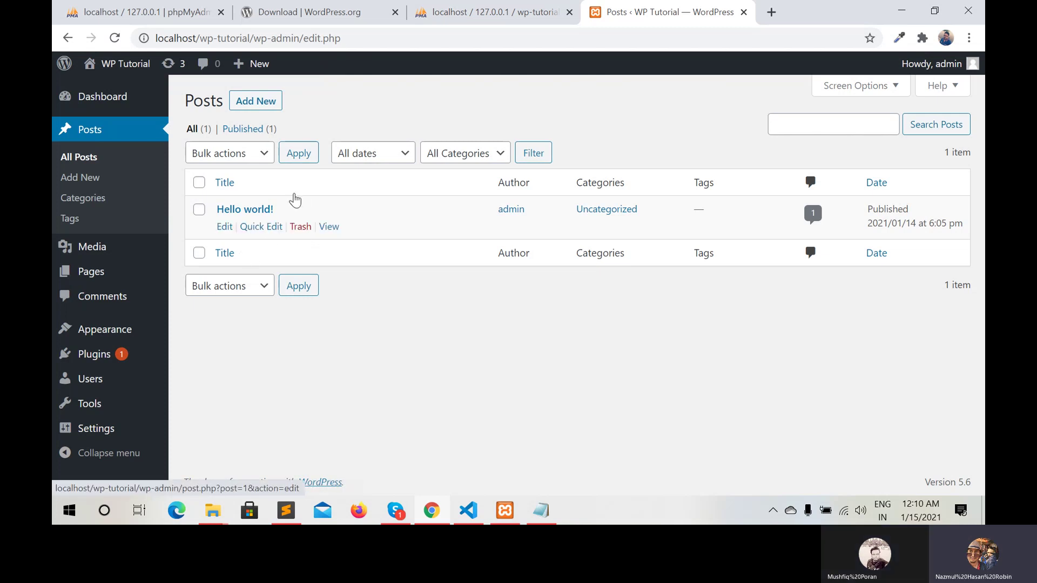
click(253, 103)
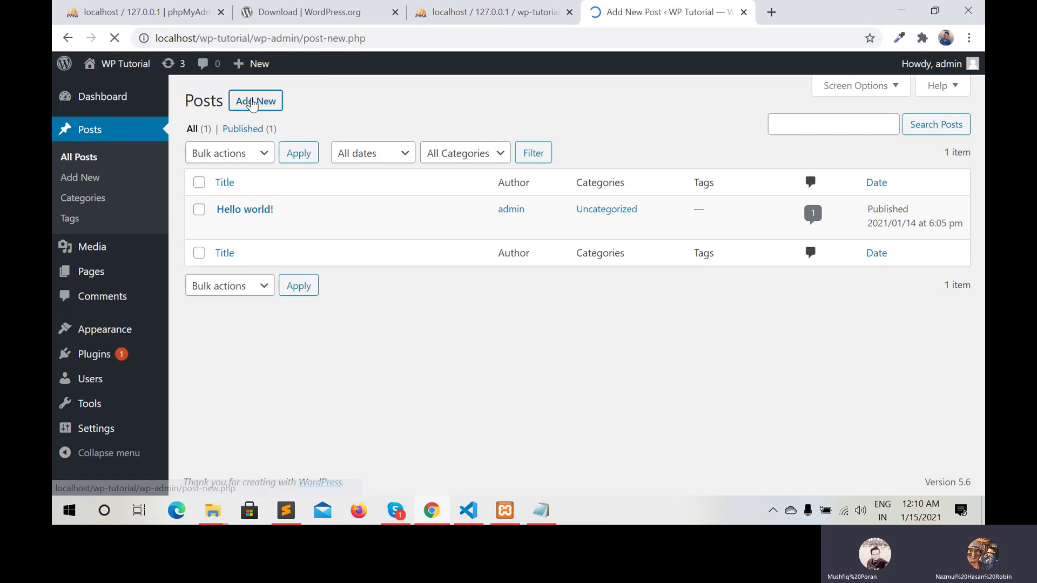
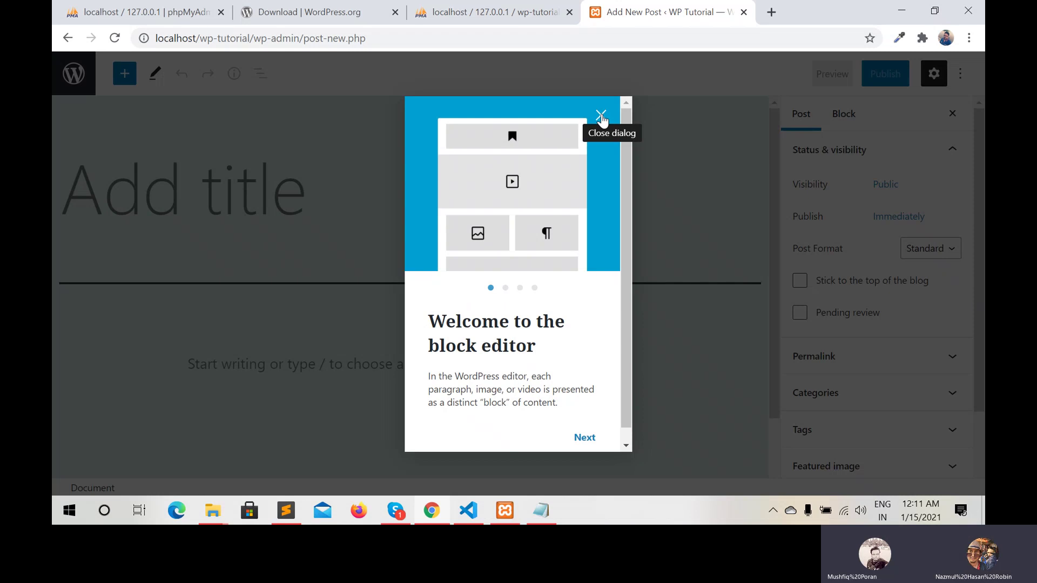
Dismiss the 'Welcome to the block editor' tour and go back to the Posts list
click(601, 116)
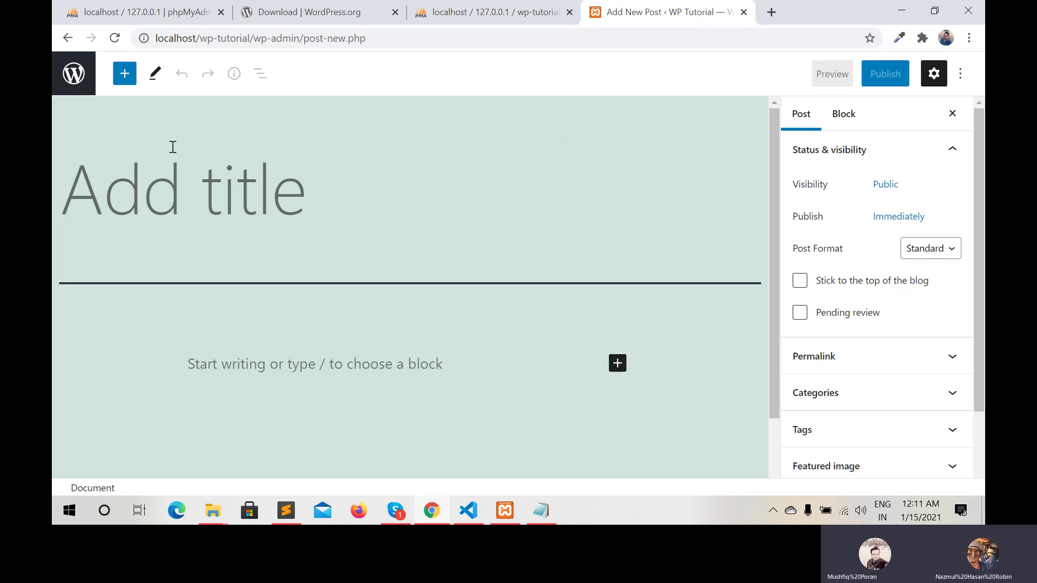
click(68, 39)
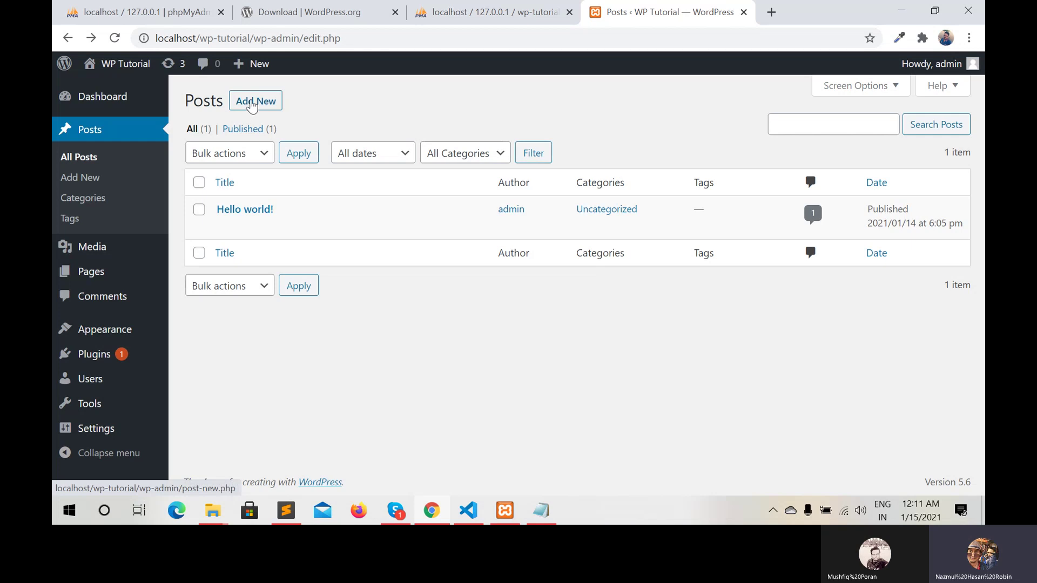
Go through the installed Plugins list to the Add Plugins page
right_click(252, 104)
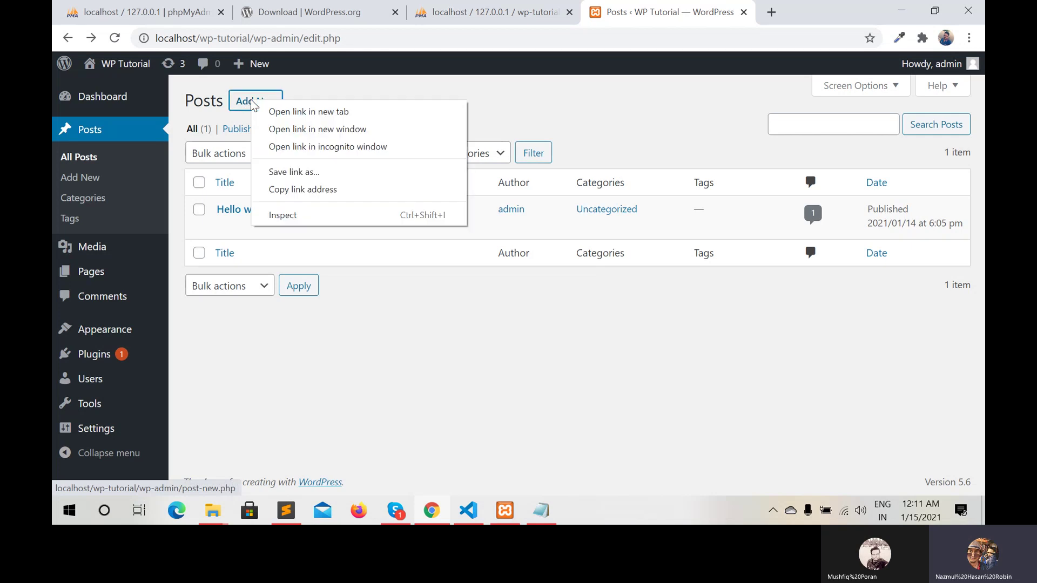
click(95, 355)
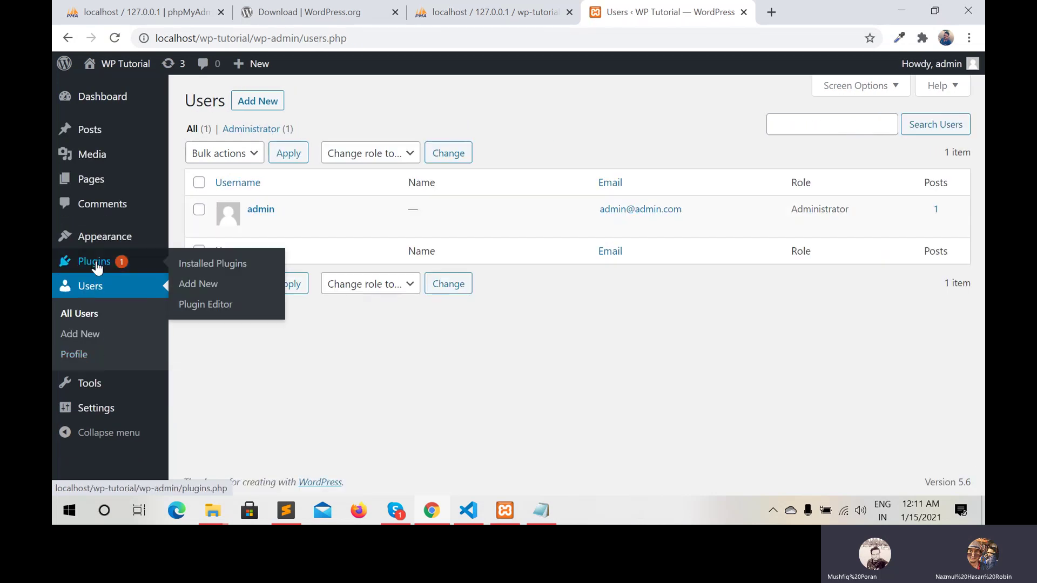
click(96, 267)
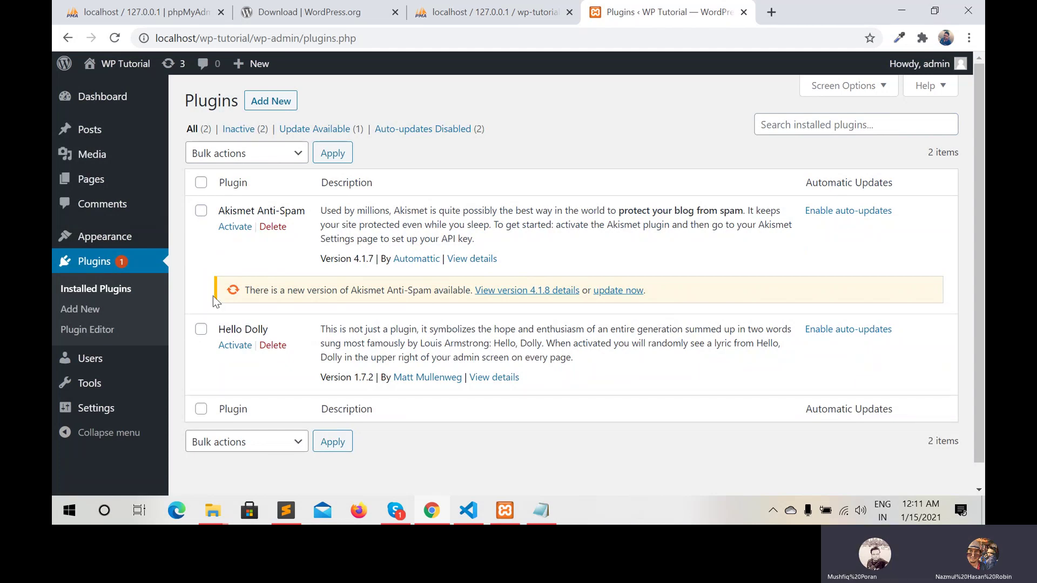
click(267, 105)
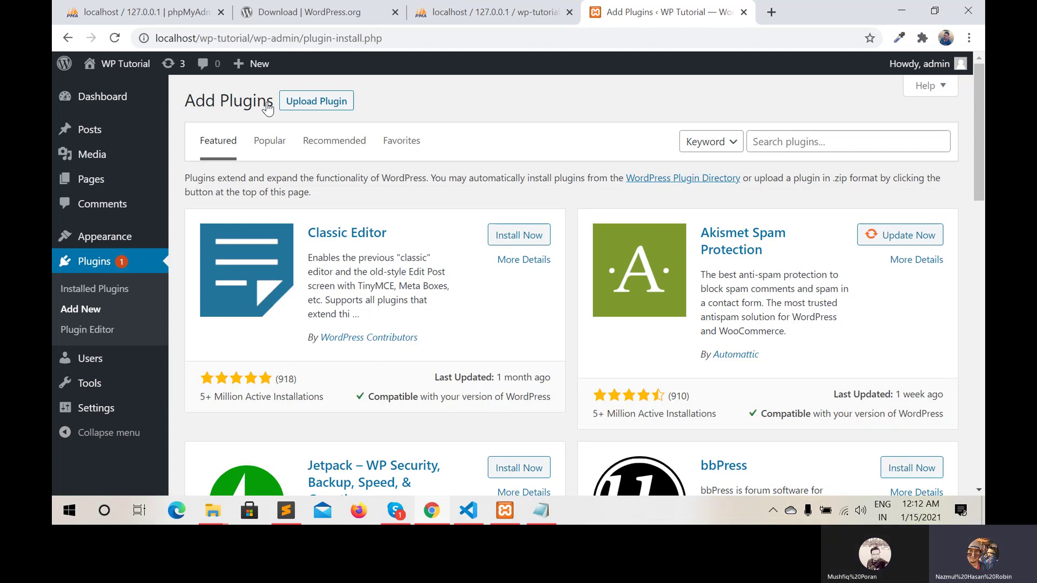
In a new tab, Google 'wordpress plugin' and open the 'WordPress Plugins | WordPress.org' result
click(772, 12)
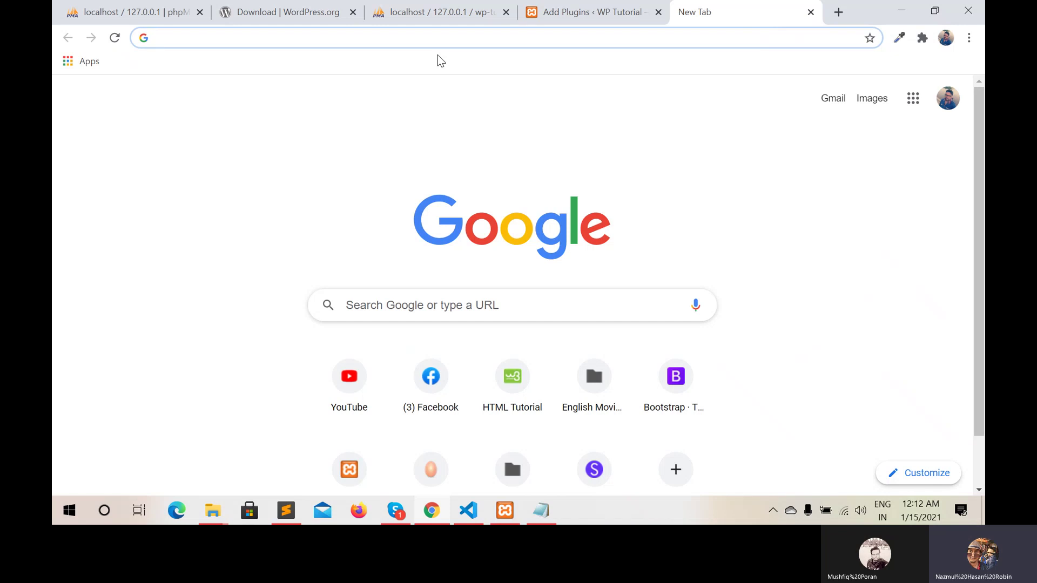
text(wor)
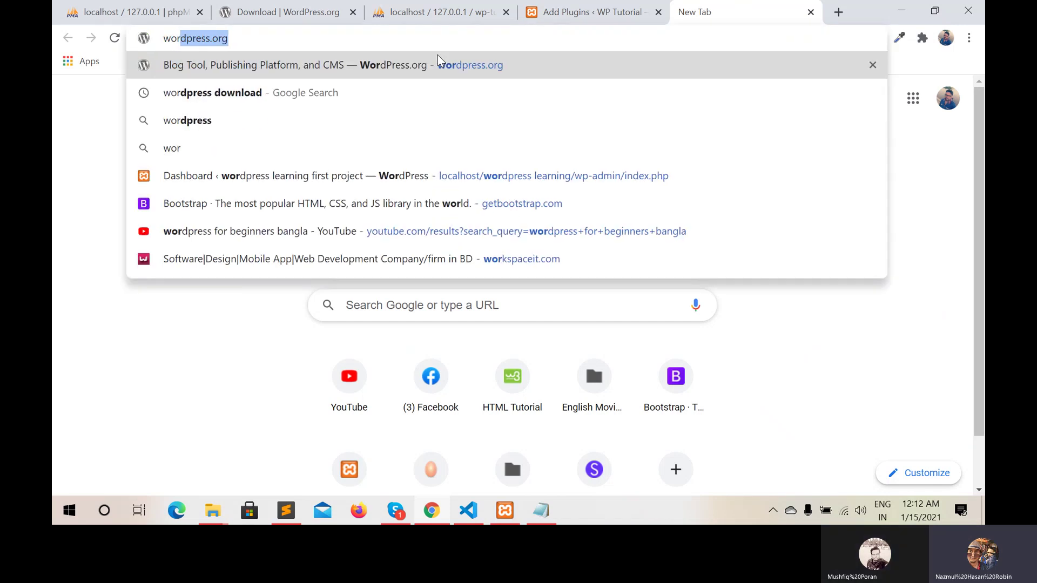
text(dpress )
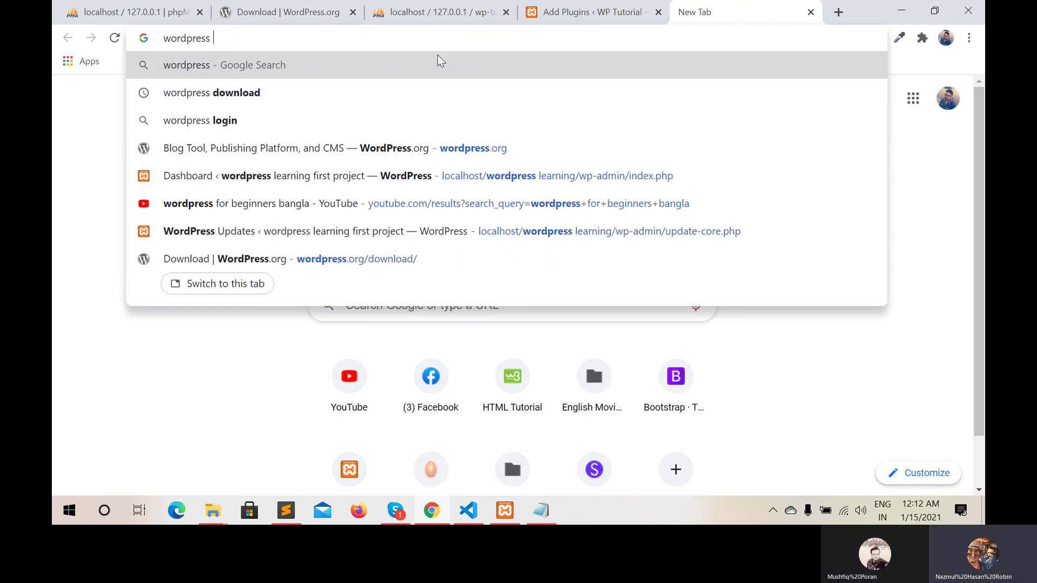
text(plug)
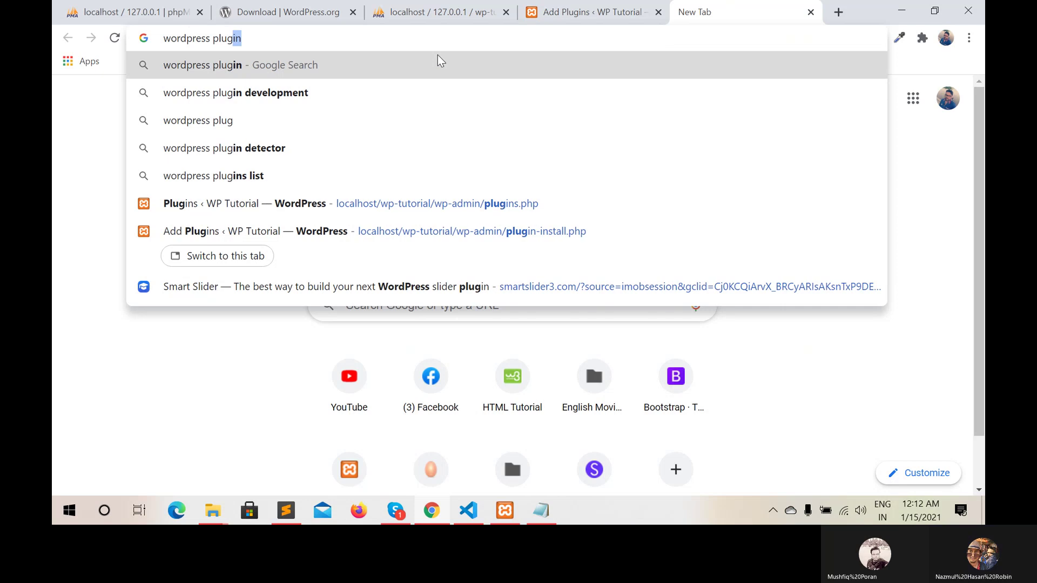
text(in)
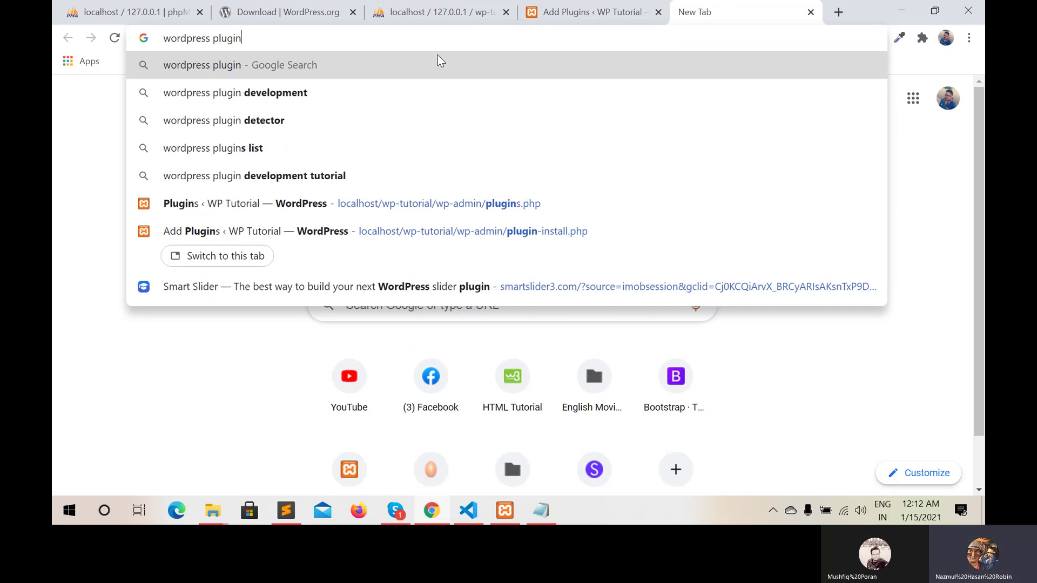
key(Return)
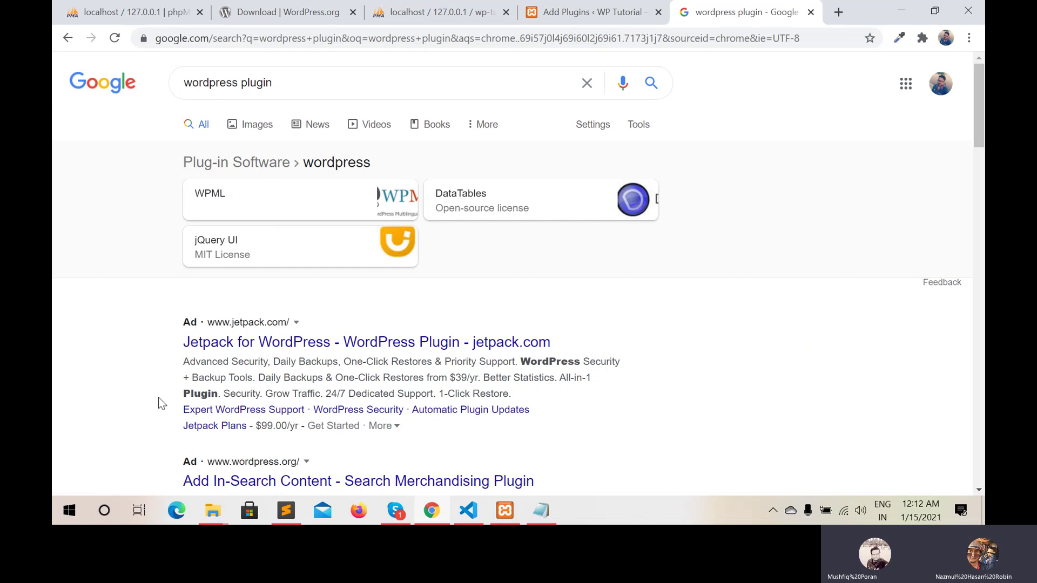
scroll(219, 346, down, 5)
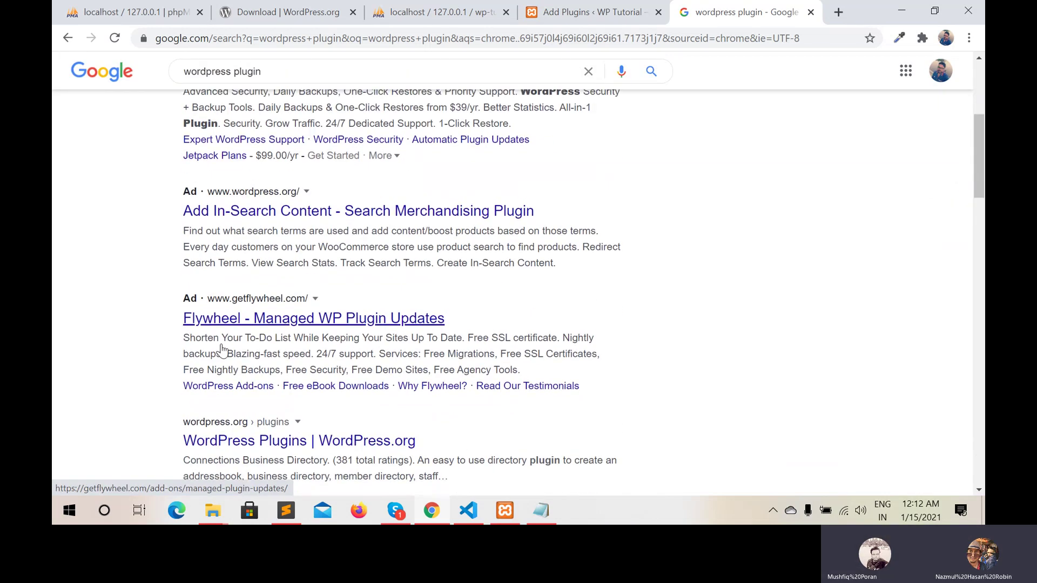
scroll(222, 346, down, 2)
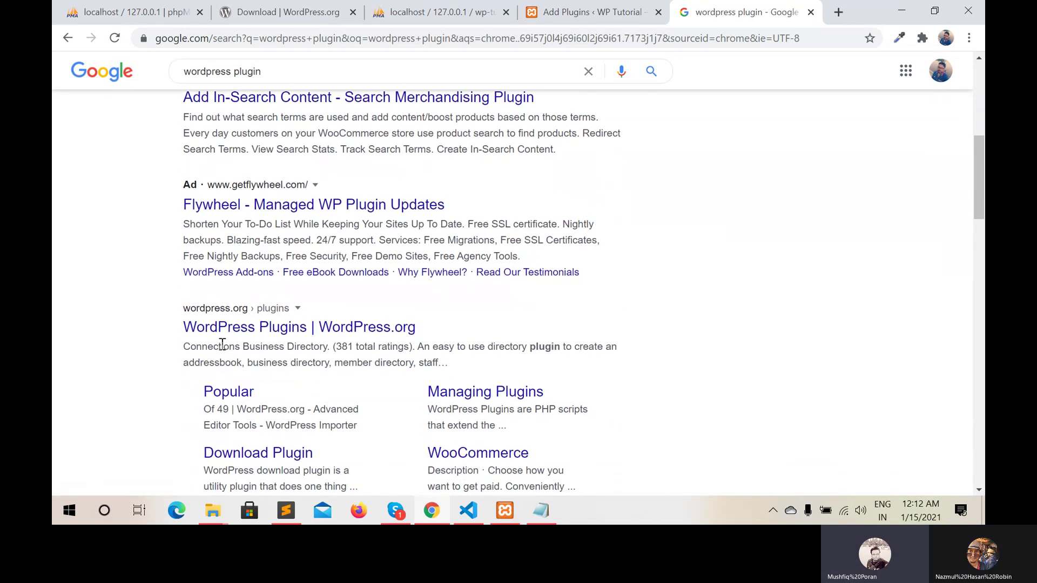
scroll(222, 346, down, 3)
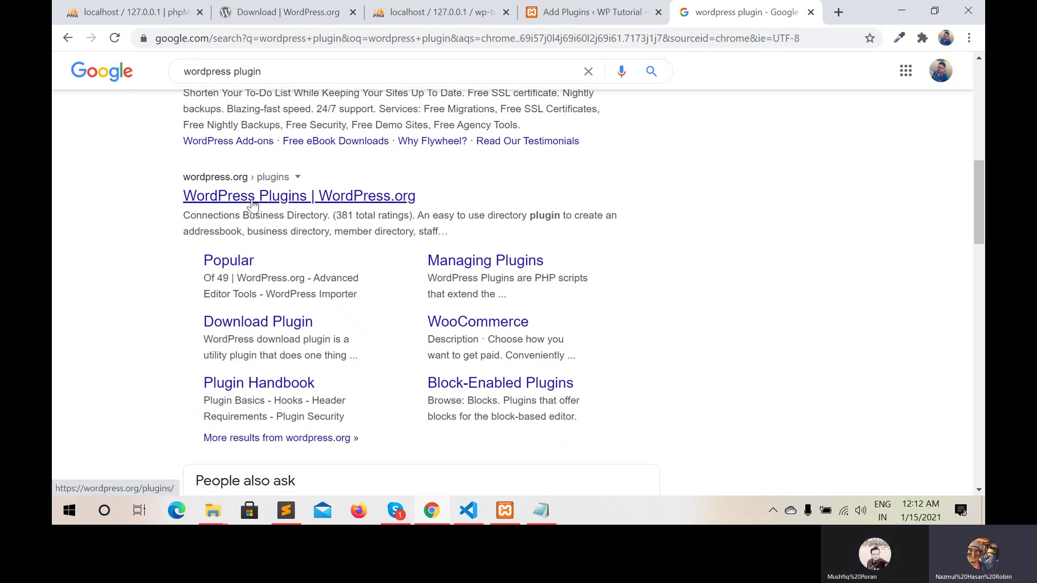
click(268, 205)
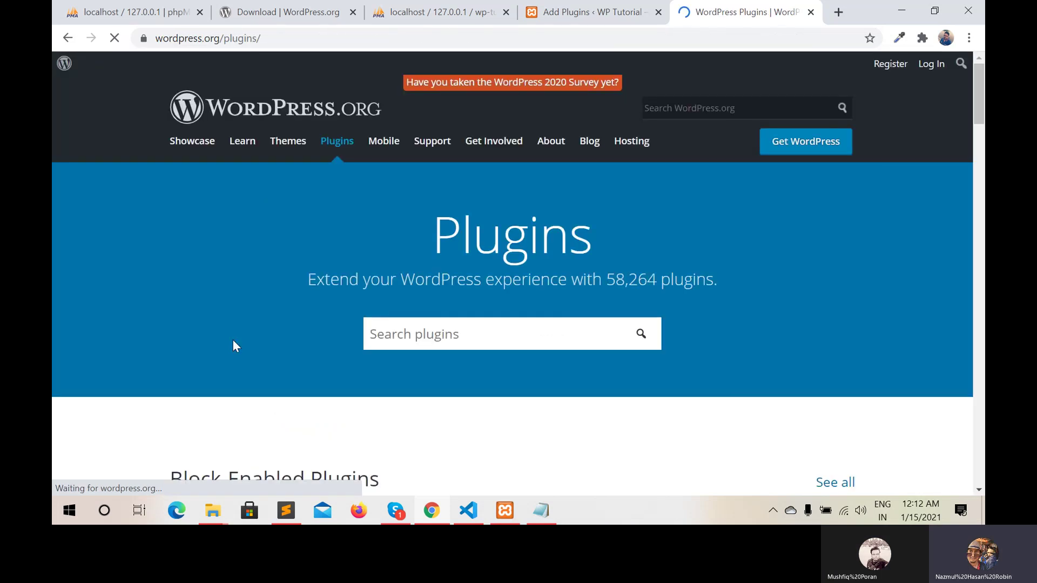
Scroll through the WordPress.org Plugins directory, then close its tab to return to Add Plugins
scroll(234, 343, down, 3)
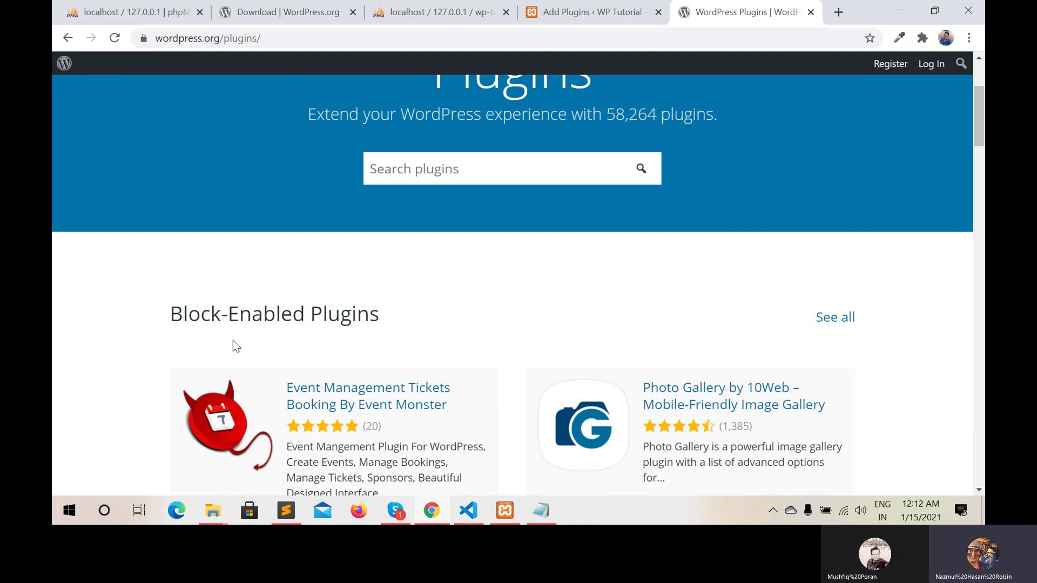
scroll(234, 346, down, 5)
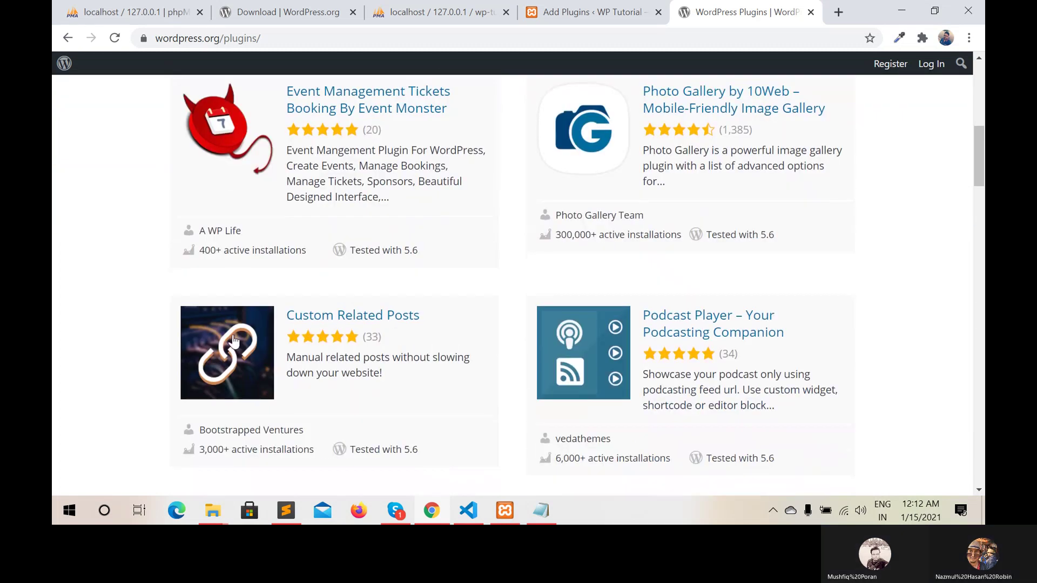
scroll(234, 340, down, 2)
scroll(234, 335, up, 1)
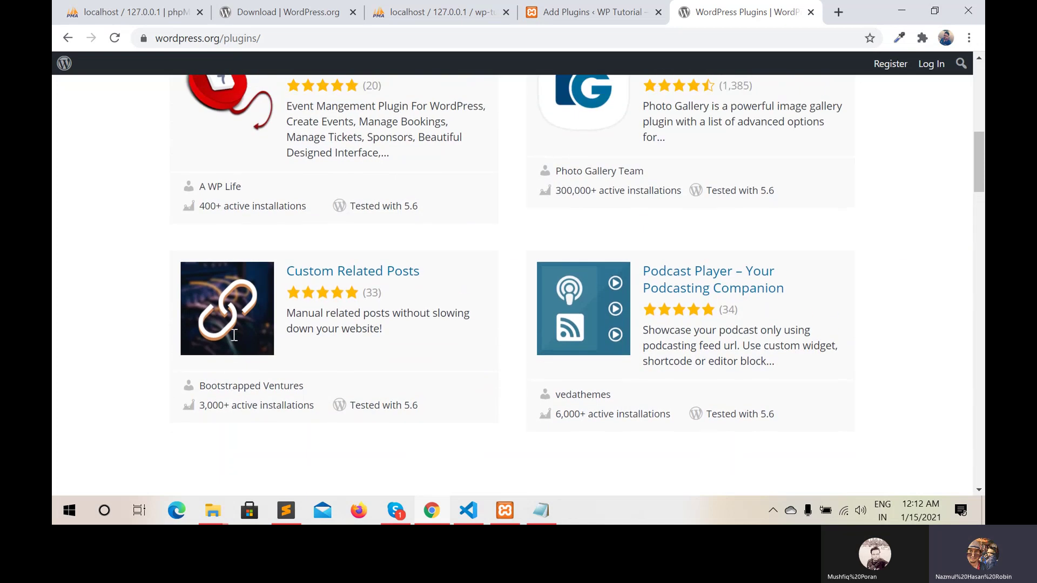
scroll(234, 335, up, 2)
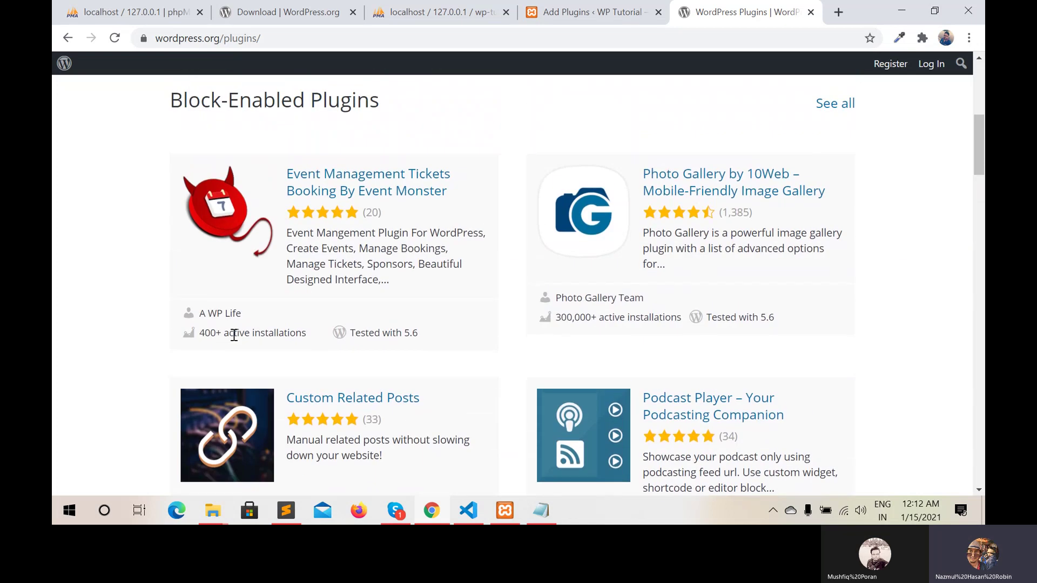
click(810, 11)
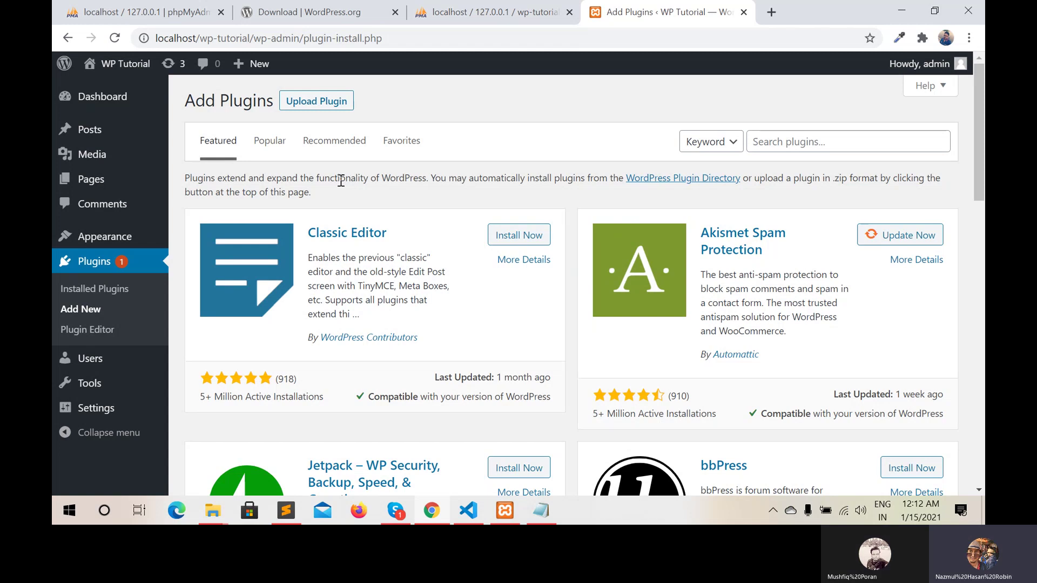
Search the plugins for 'disable' so Disable Gutenberg shows among the 7,075 results
click(763, 137)
text(de)
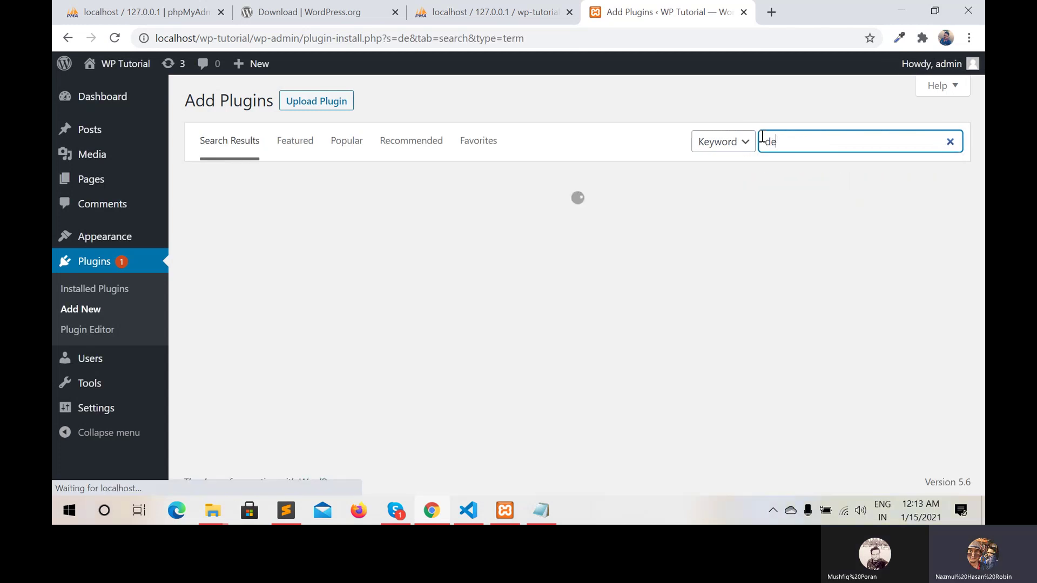
key(BackSpace)
text(iseble)
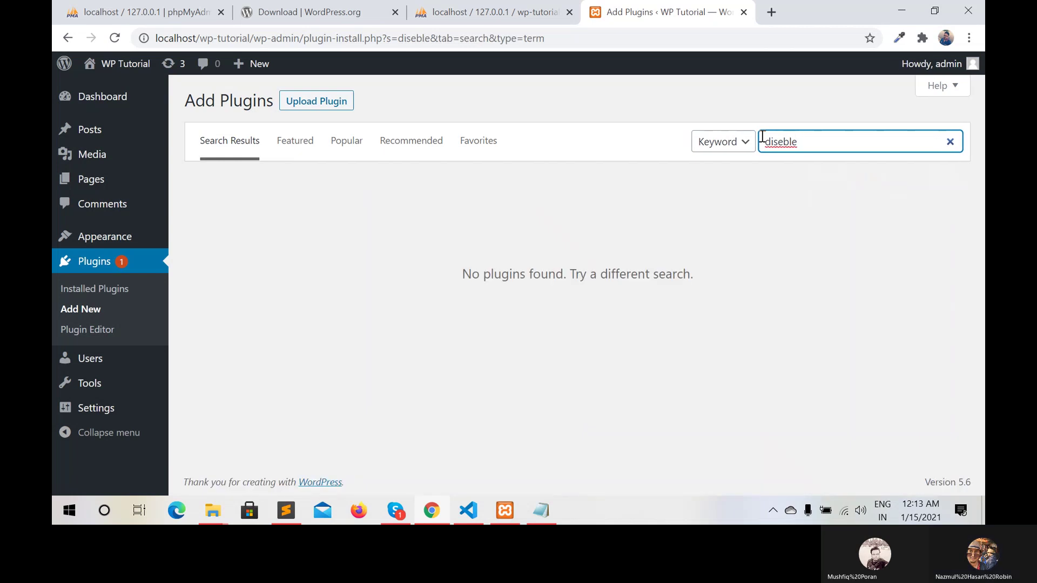
key(Left)
key(Left)
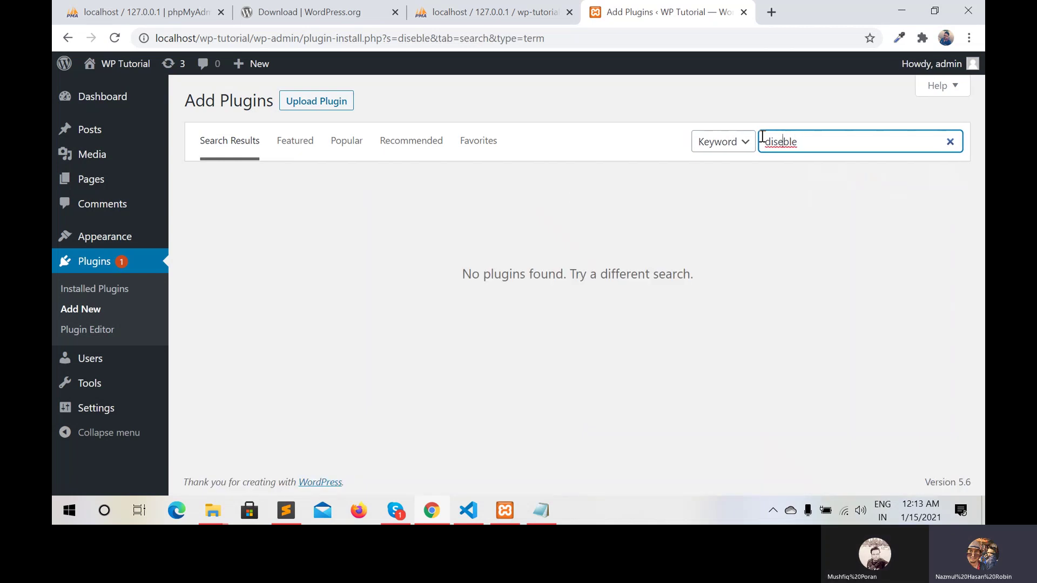
key(Delete)
text(a)
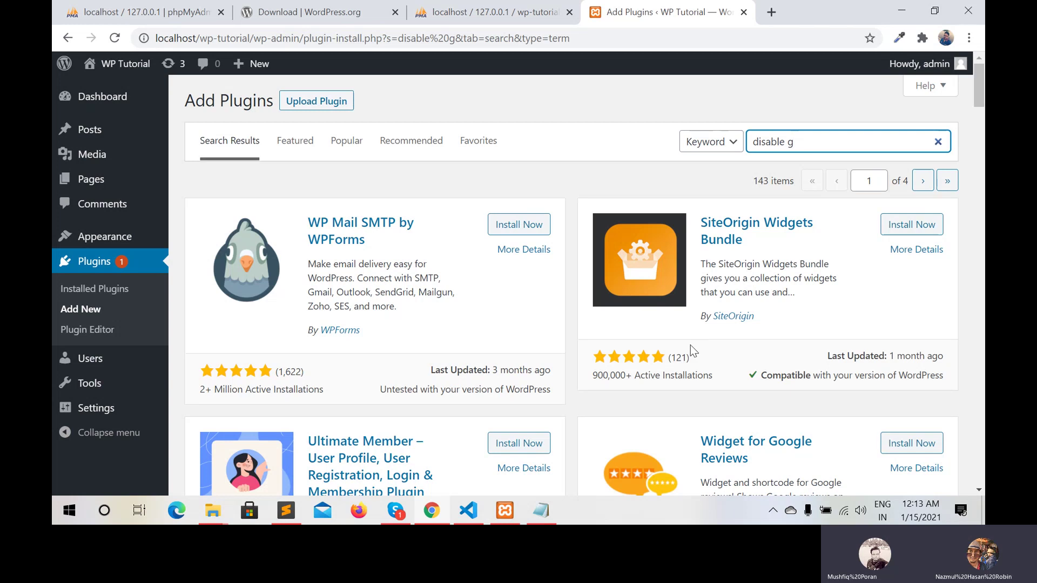
key(BackSpace)
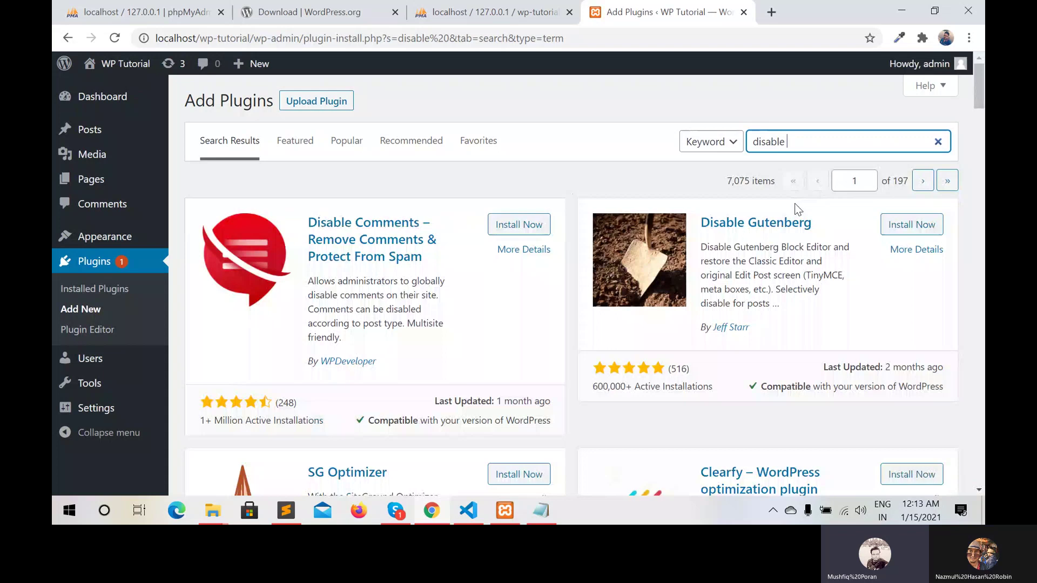
Install the Disable Gutenberg plugin and activate it
click(923, 227)
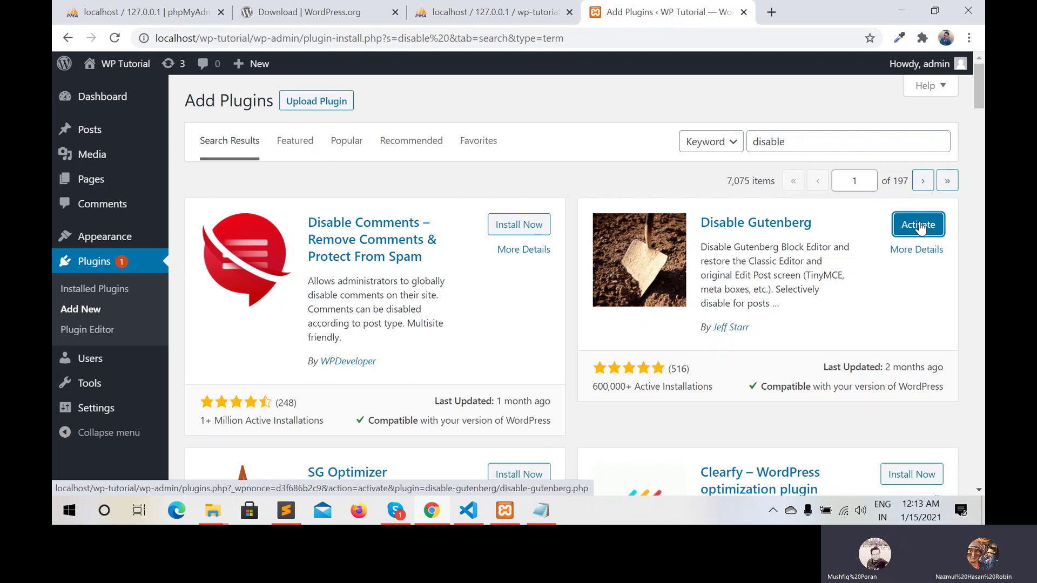
click(918, 224)
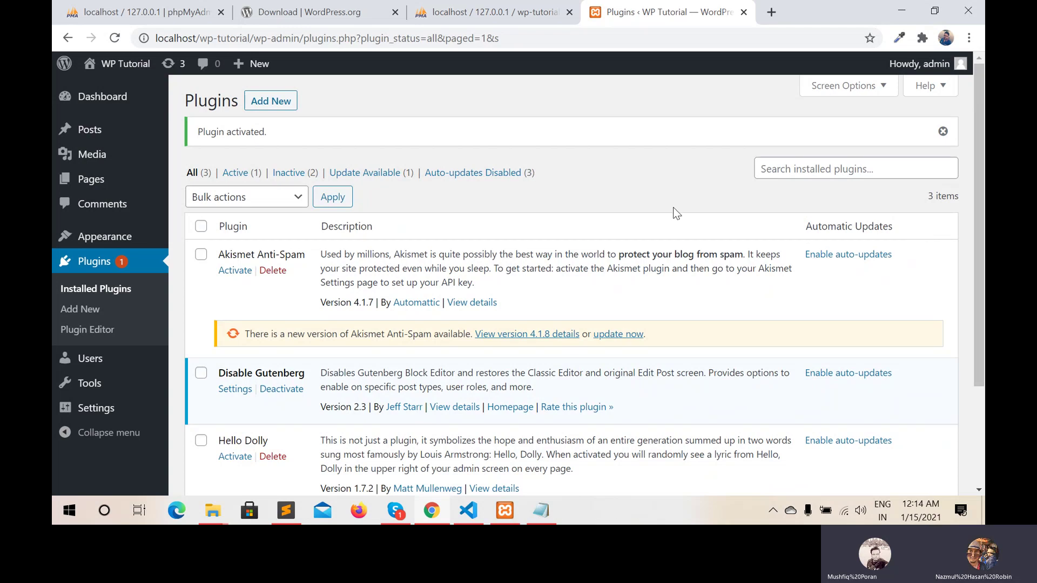
Start a new post from the Posts list in the classic editor
mouse_move(118, 150)
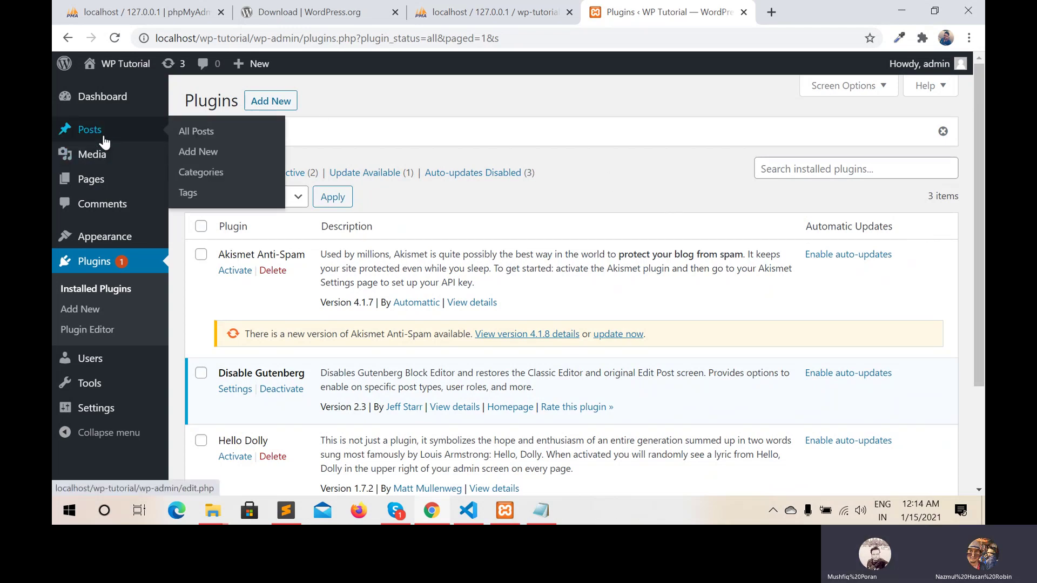
click(100, 134)
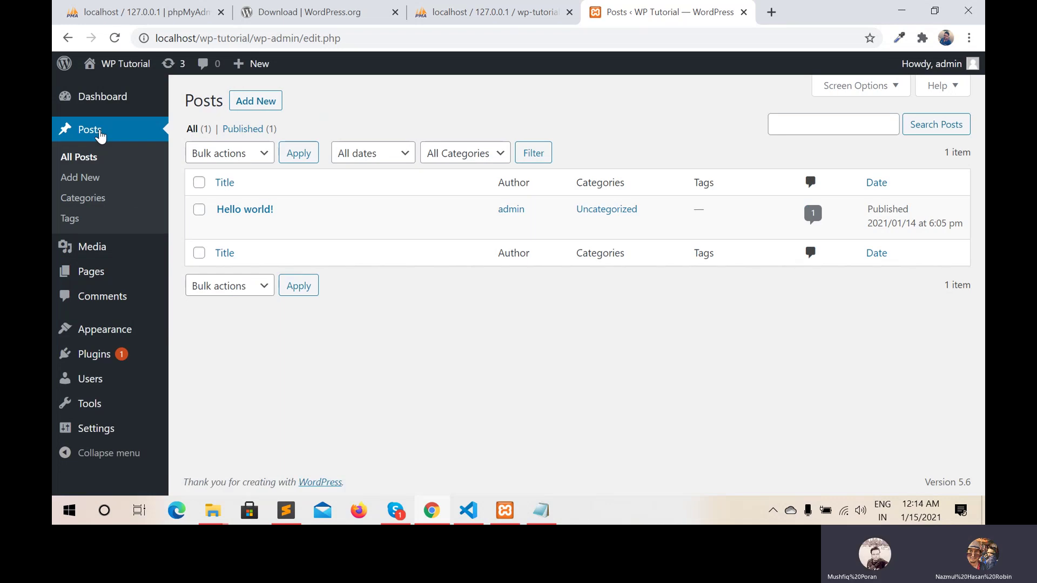
click(263, 103)
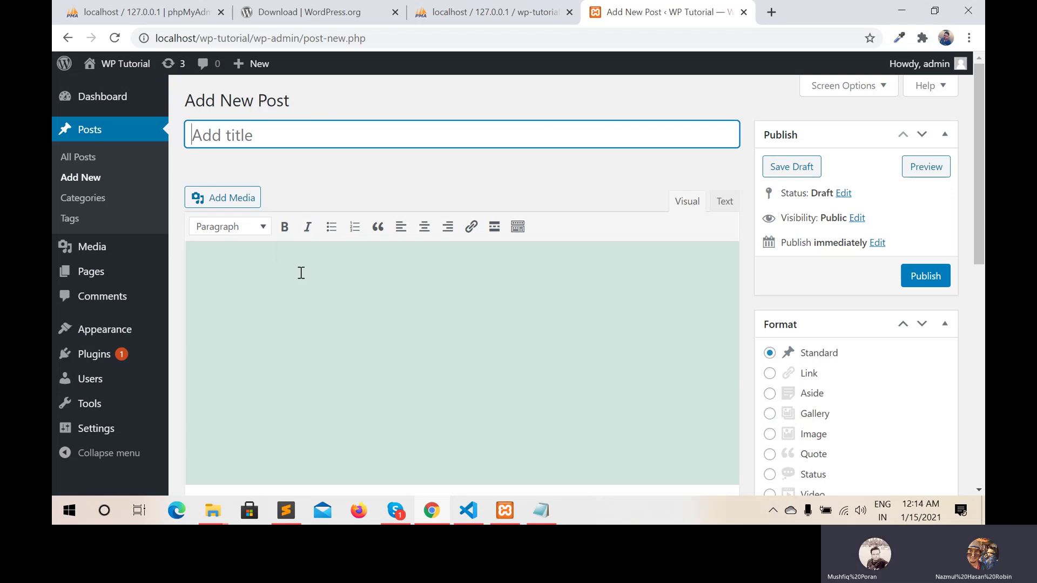
Enter the post title 'WP Tutorial Post 1'
scroll(301, 273, down, 3)
scroll(302, 272, up, 3)
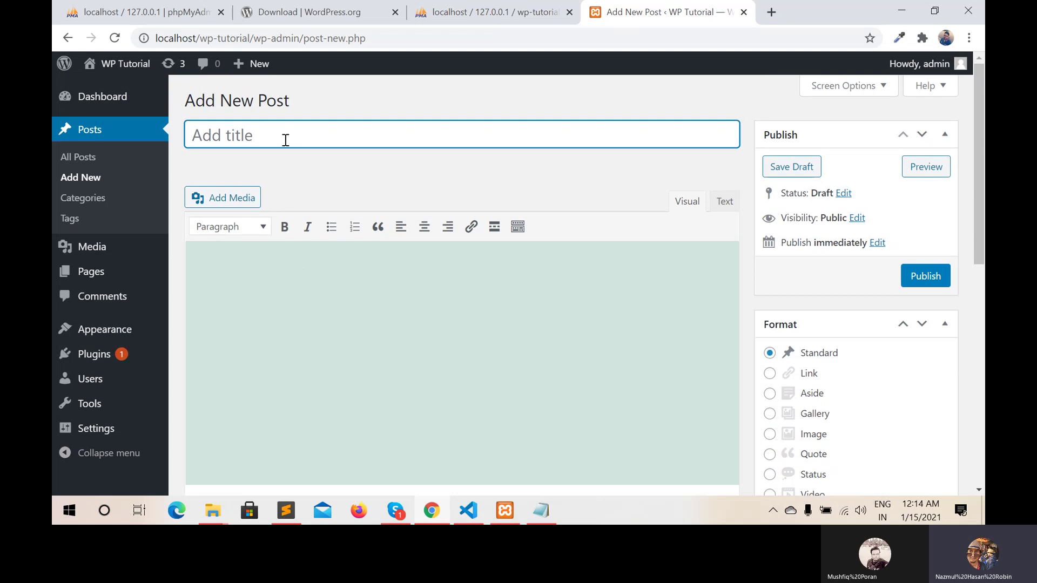
text(Wp)
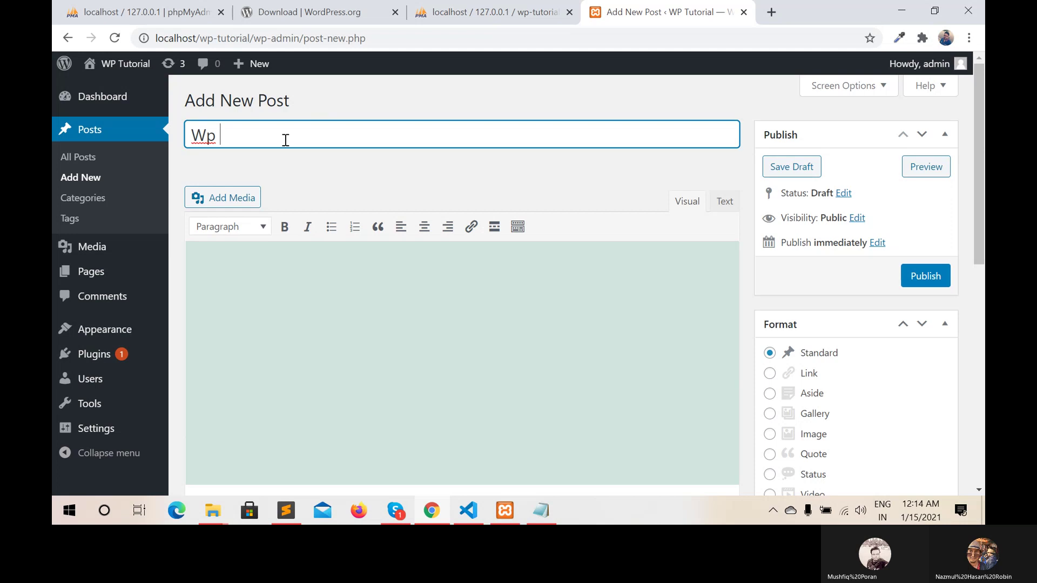
text( Tut)
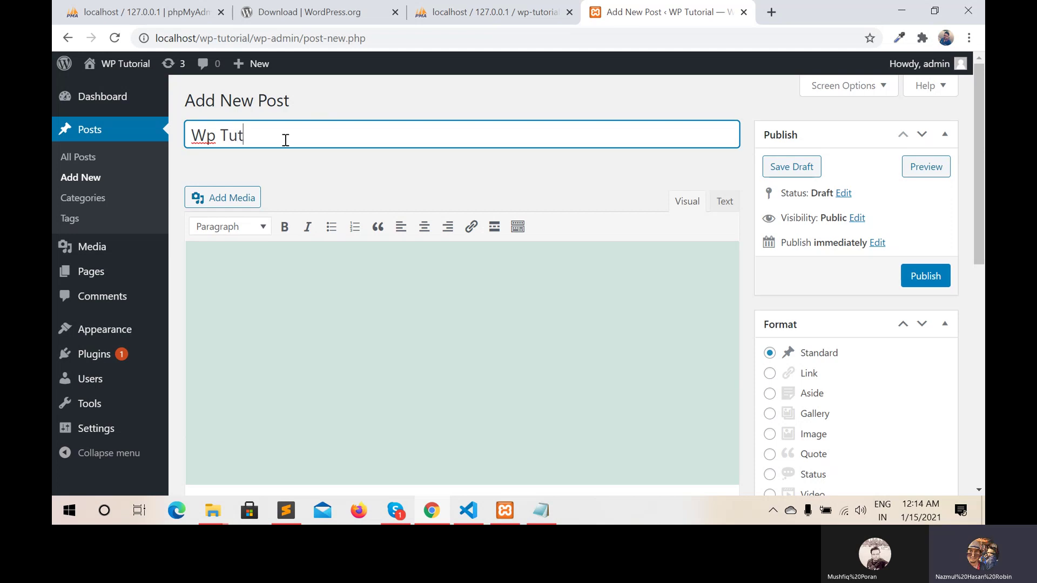
key(BackSpace)
key(BackSpace)
key(BackSpace)
key(BackSpace)
key(BackSpace)
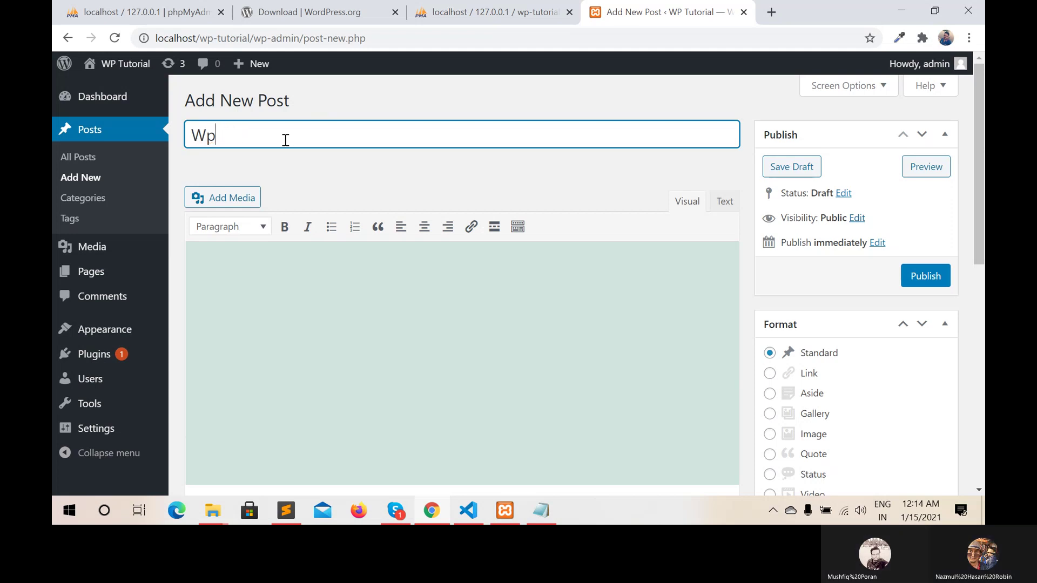
text(P T)
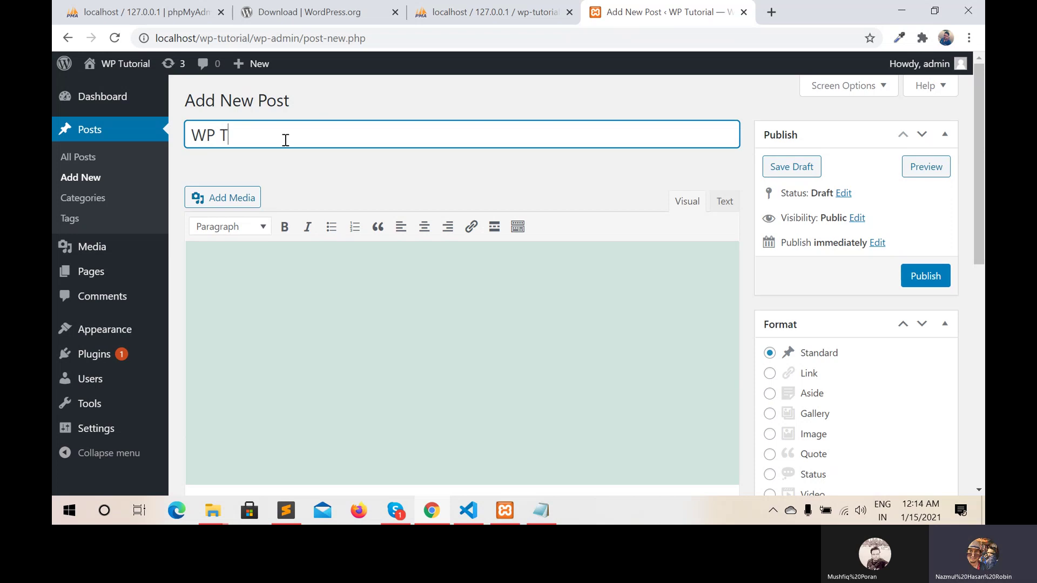
text(utorial)
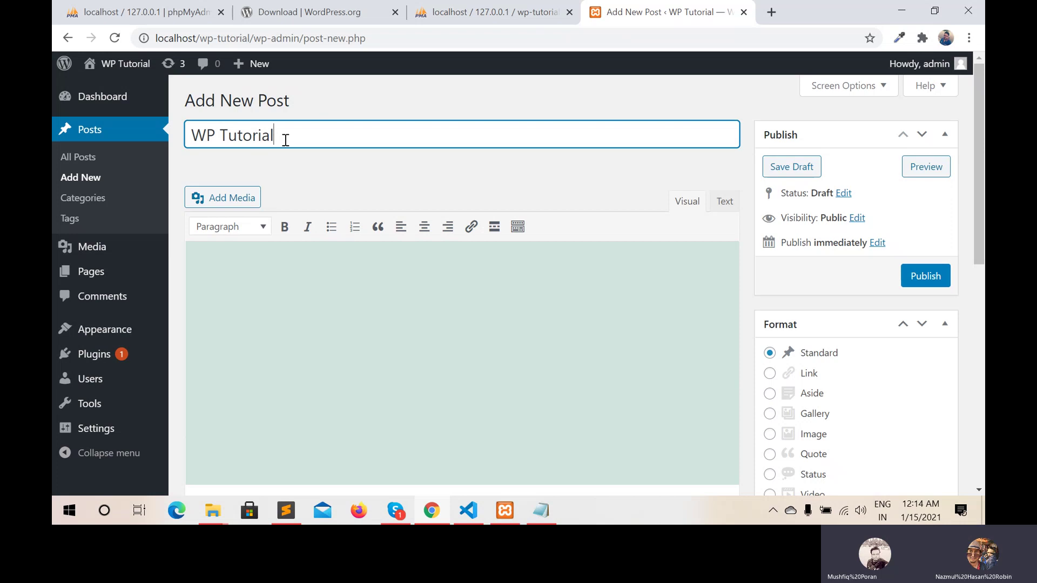
text( -pos)
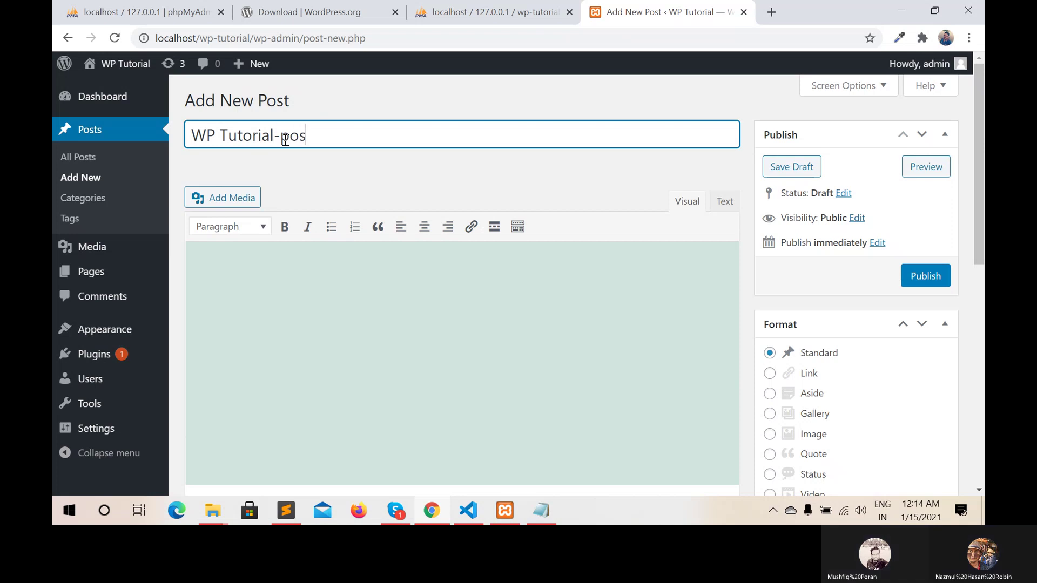
text(t)
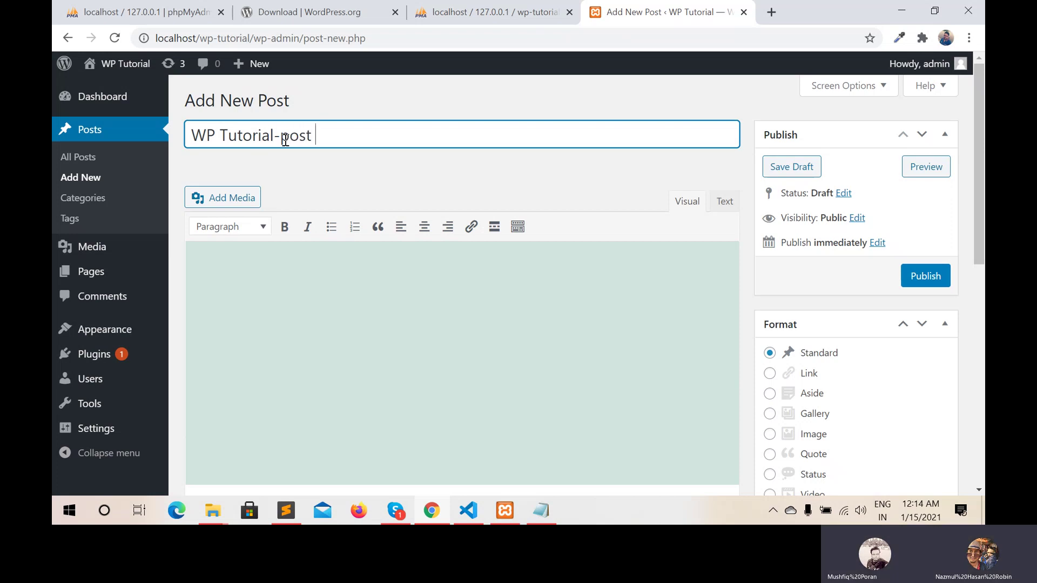
text( 1)
key(Left)
key(Left)
key(Left)
key(Left)
key(Left)
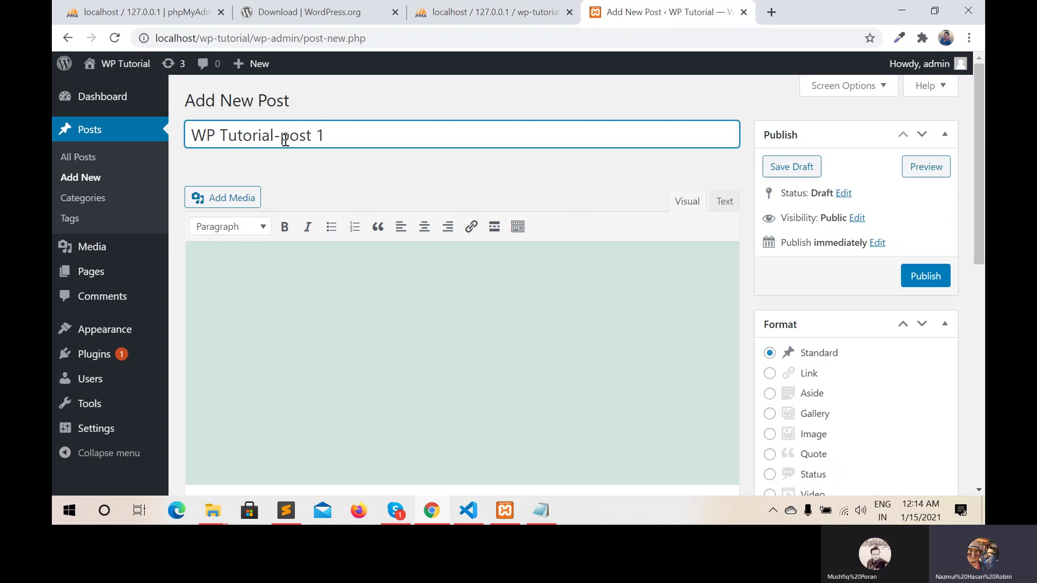
key(BackSpace)
key(Delete)
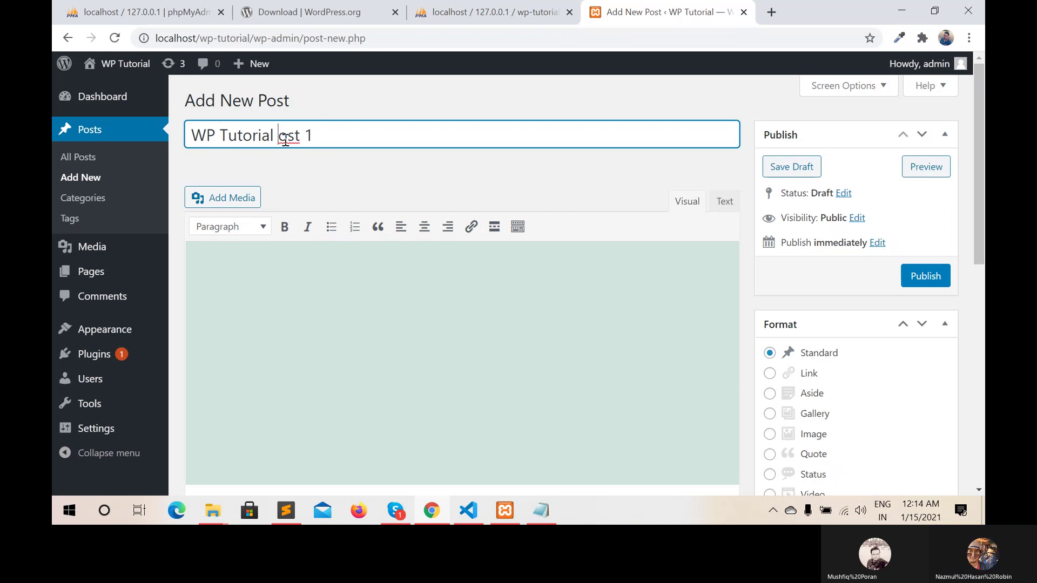
text(P)
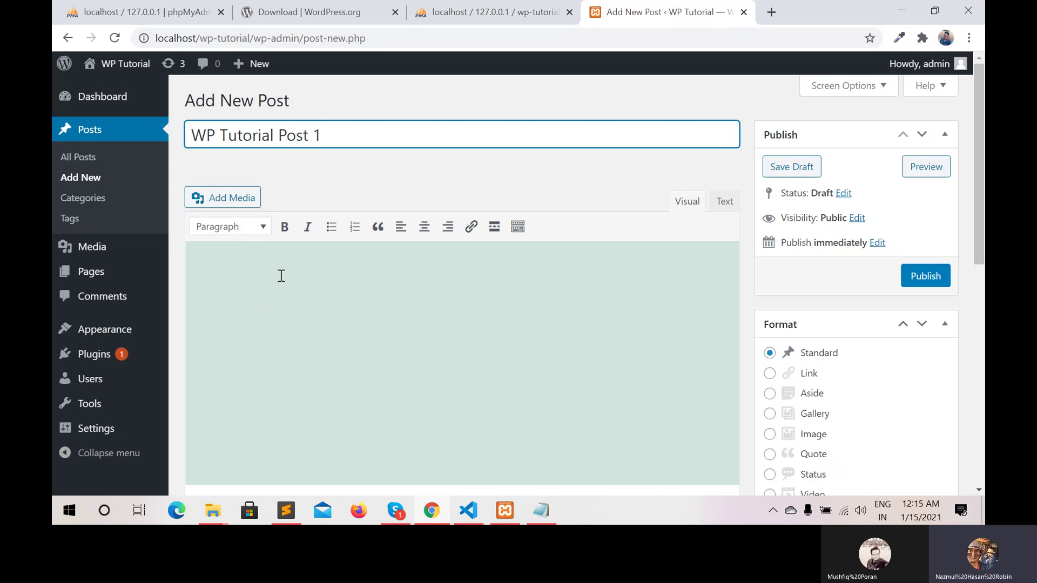
Write '<p> Hello World </p>' as the post body in the Text tab, then return to Visual
click(724, 203)
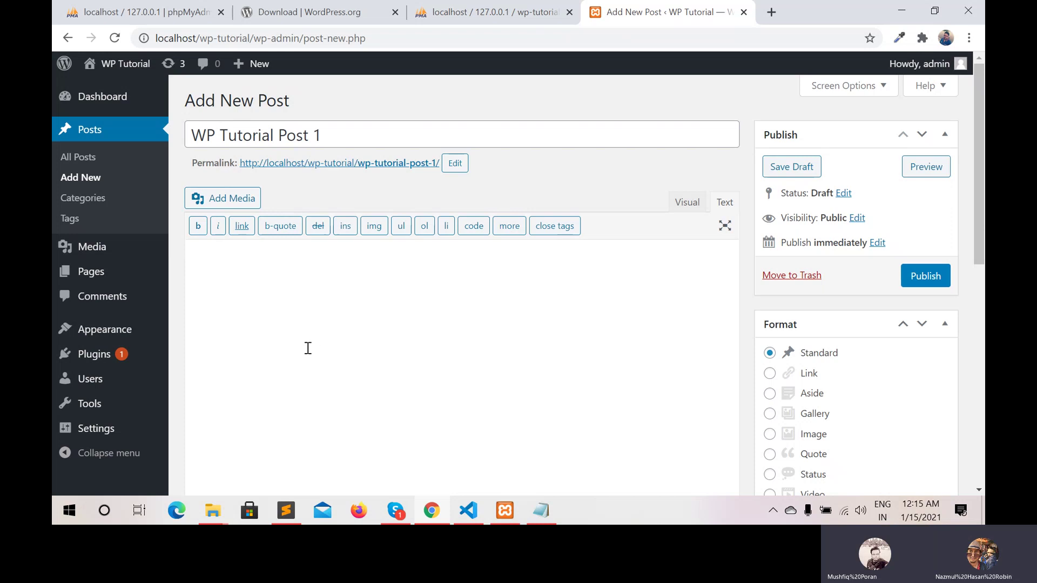
click(300, 327)
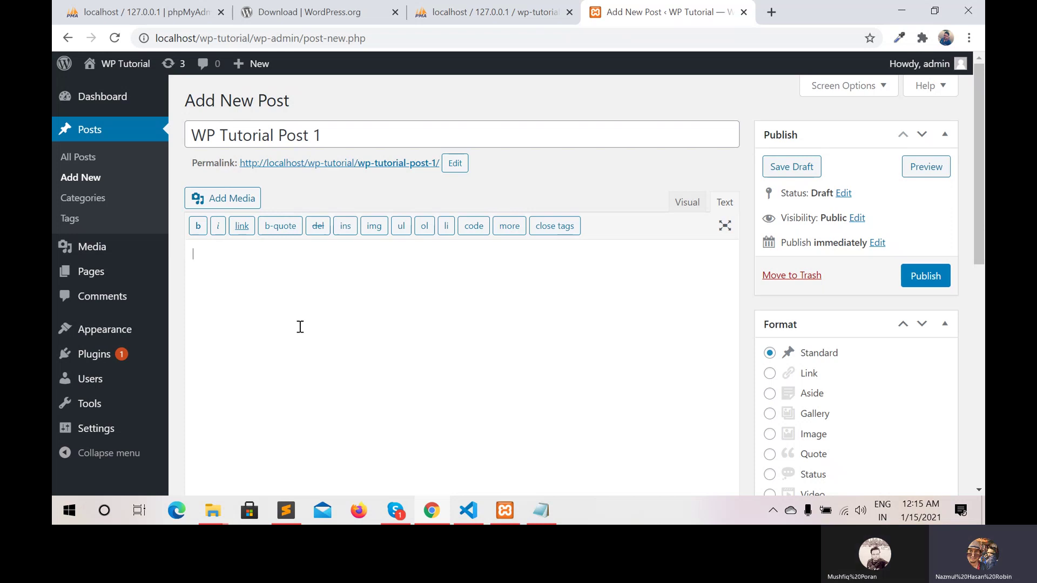
text(<p></p)
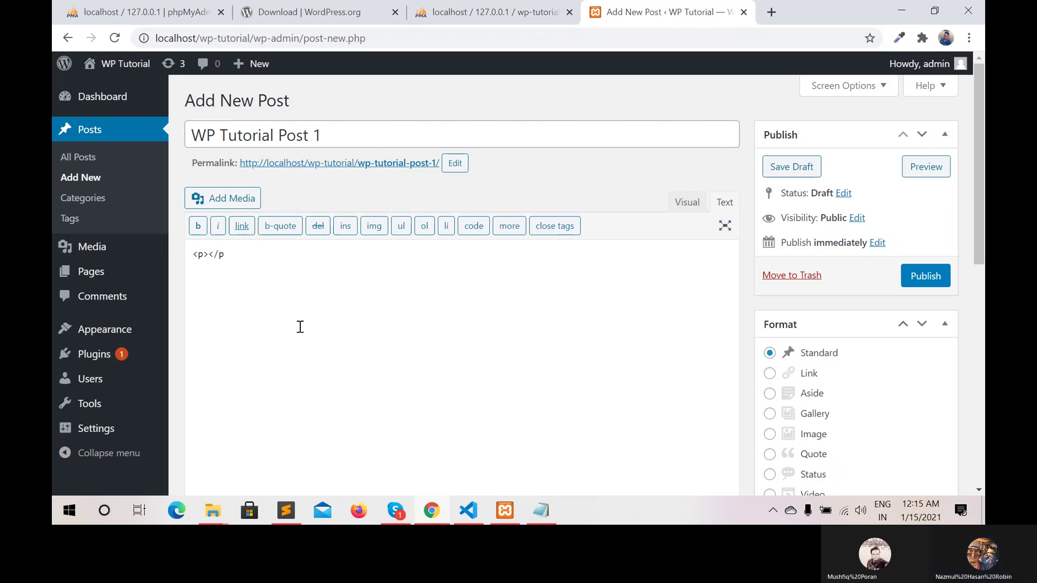
text(> Hello )
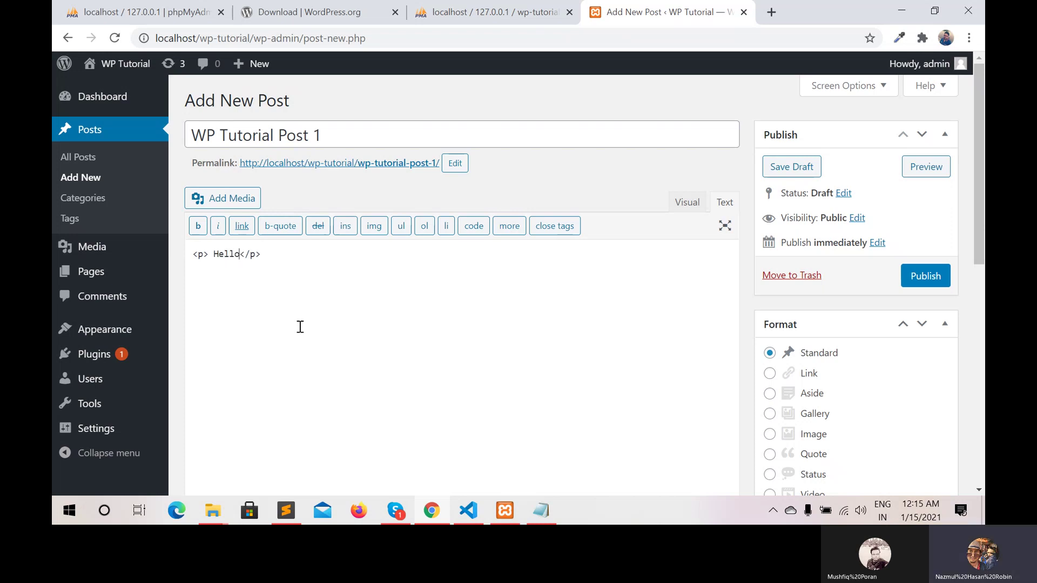
text(World)
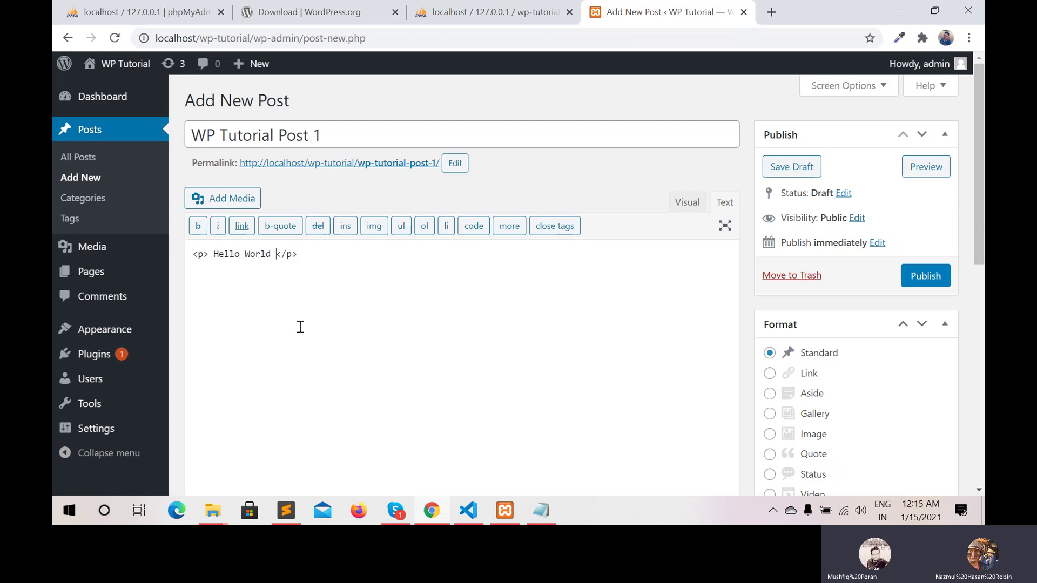
click(687, 203)
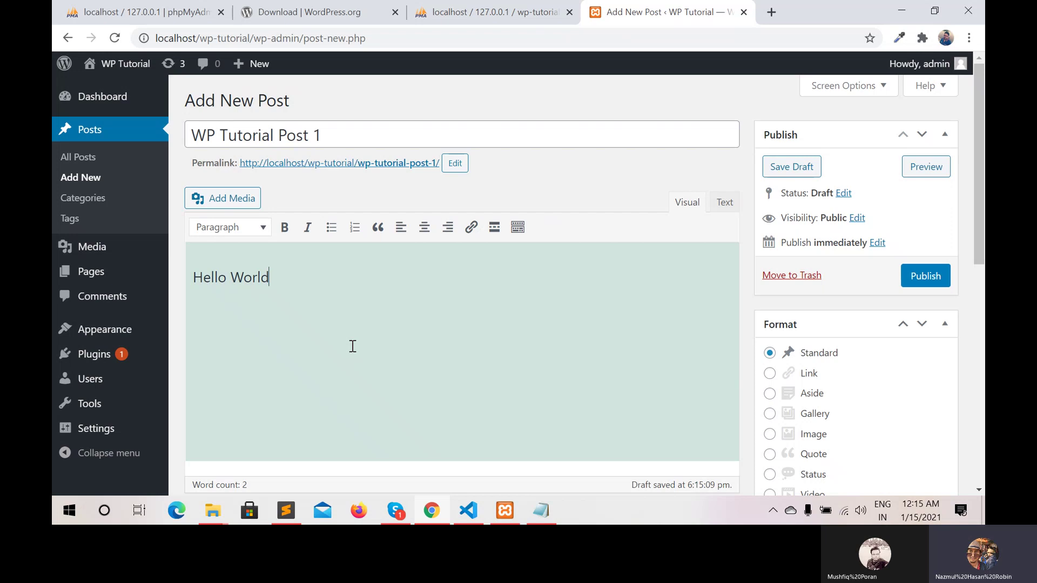
scroll(352, 346, down, 6)
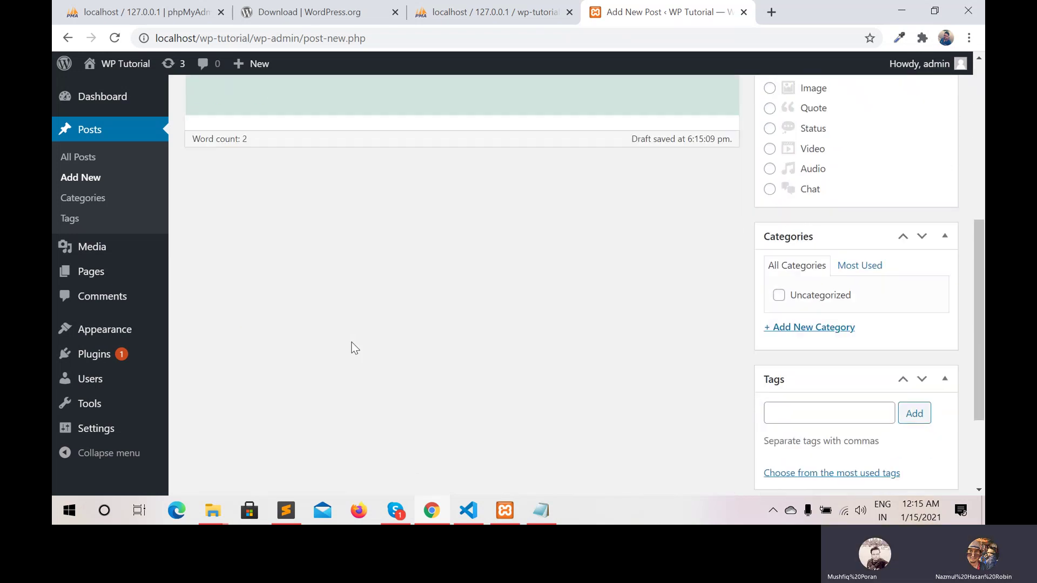
scroll(352, 346, down, 2)
scroll(352, 346, down, 1)
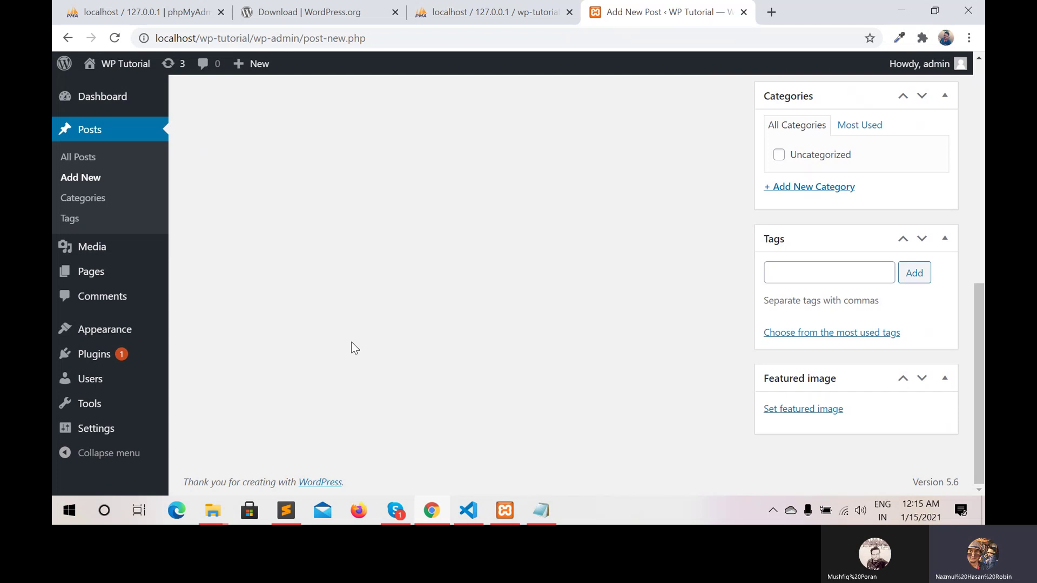
scroll(352, 347, up, 1)
scroll(353, 347, down, 1)
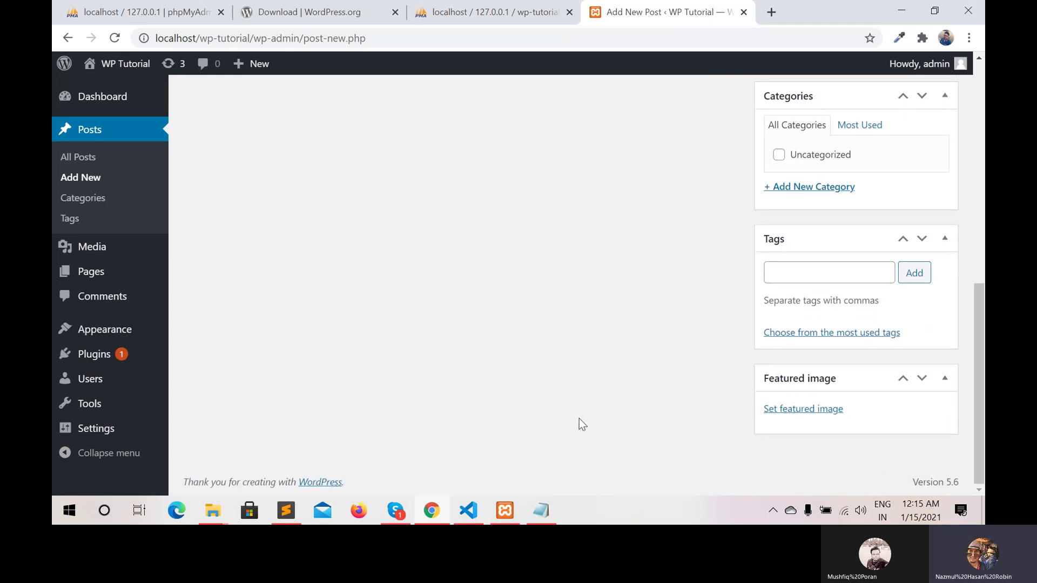
Upload pexels-photo-5.jpeg from Pictures and set it as the post's featured image
click(798, 416)
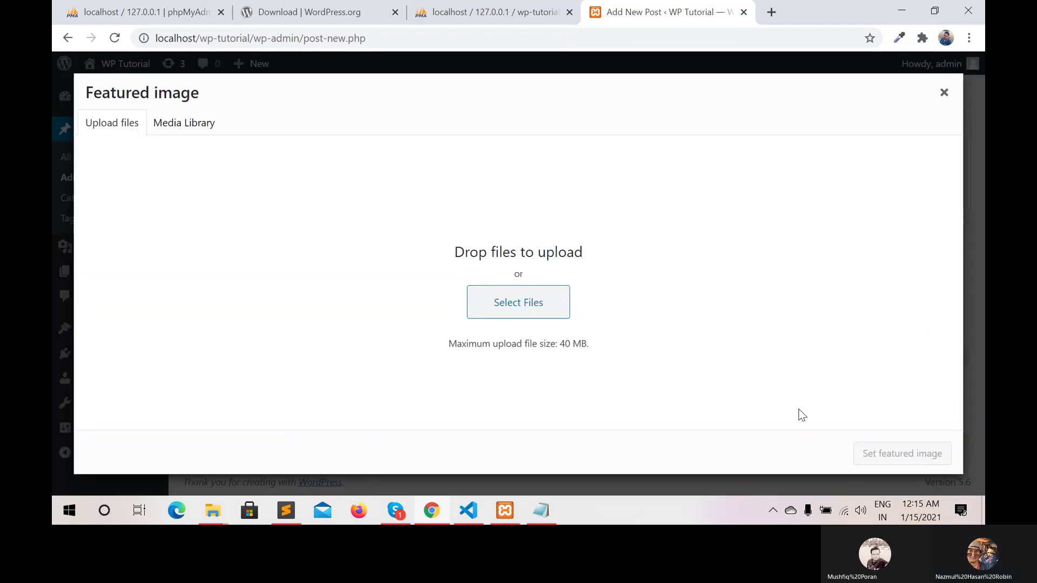
click(522, 303)
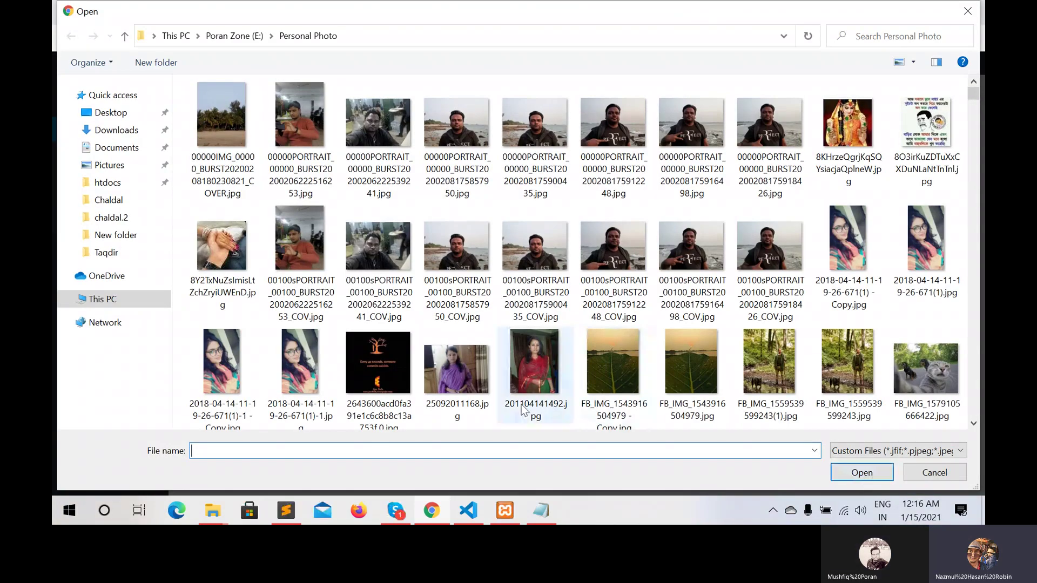
click(121, 168)
click(389, 142)
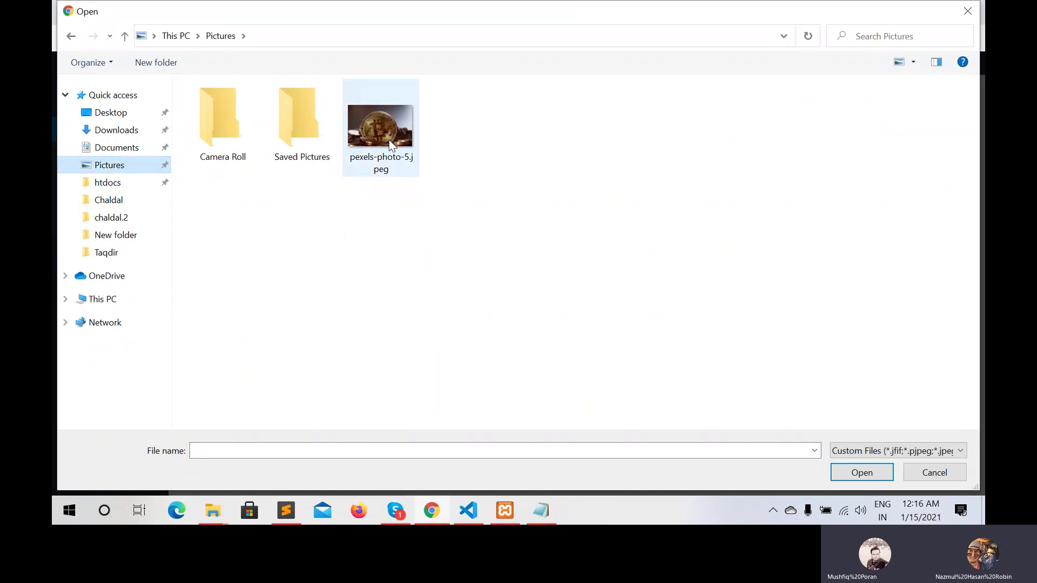
double_click(389, 142)
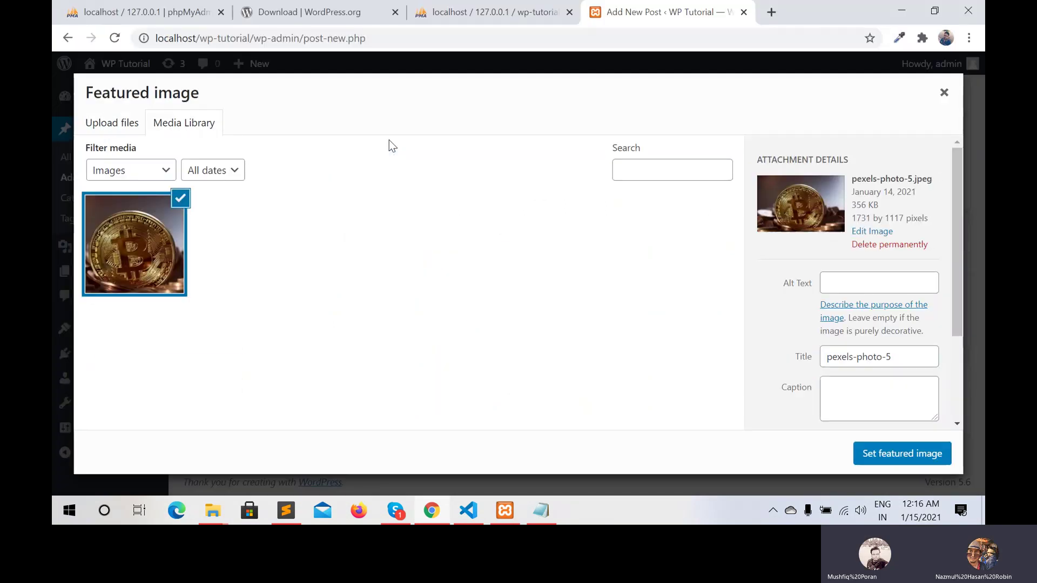
click(890, 454)
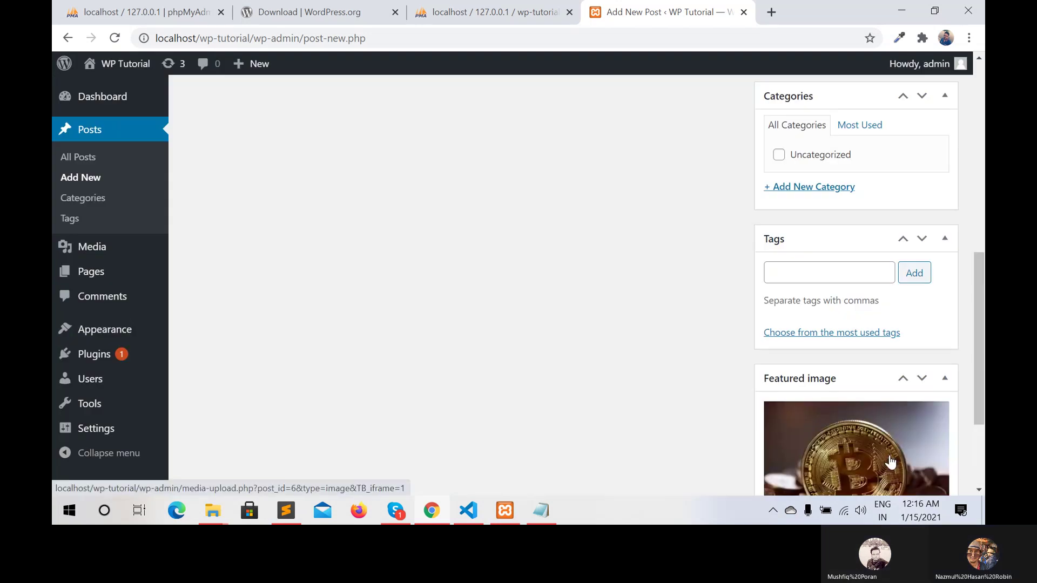
Add a 'Tutorial' category in the Categories box and file the draft under it
scroll(537, 319, up, 6)
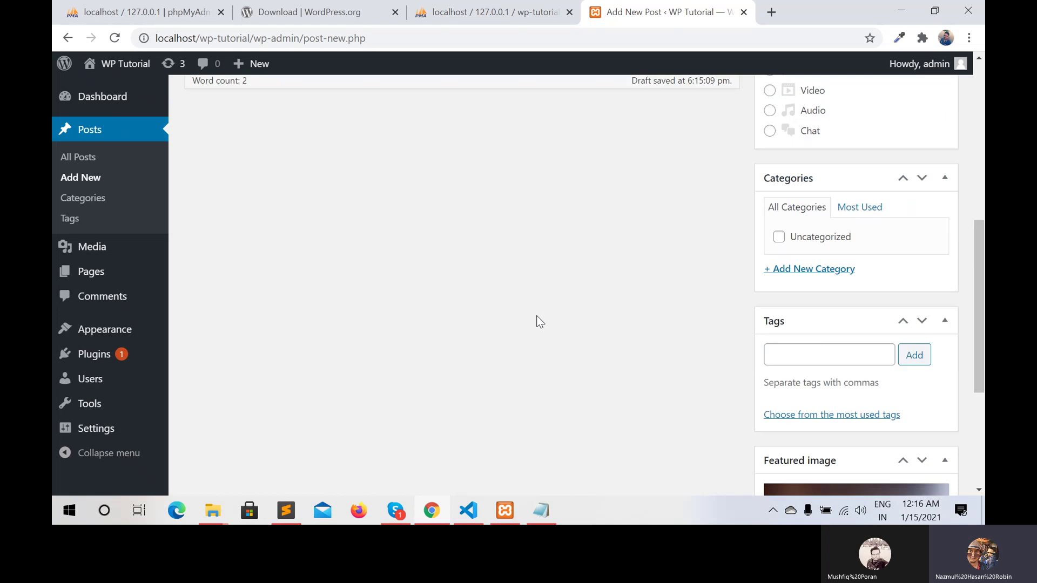
scroll(537, 316, up, 3)
scroll(537, 316, down, 2)
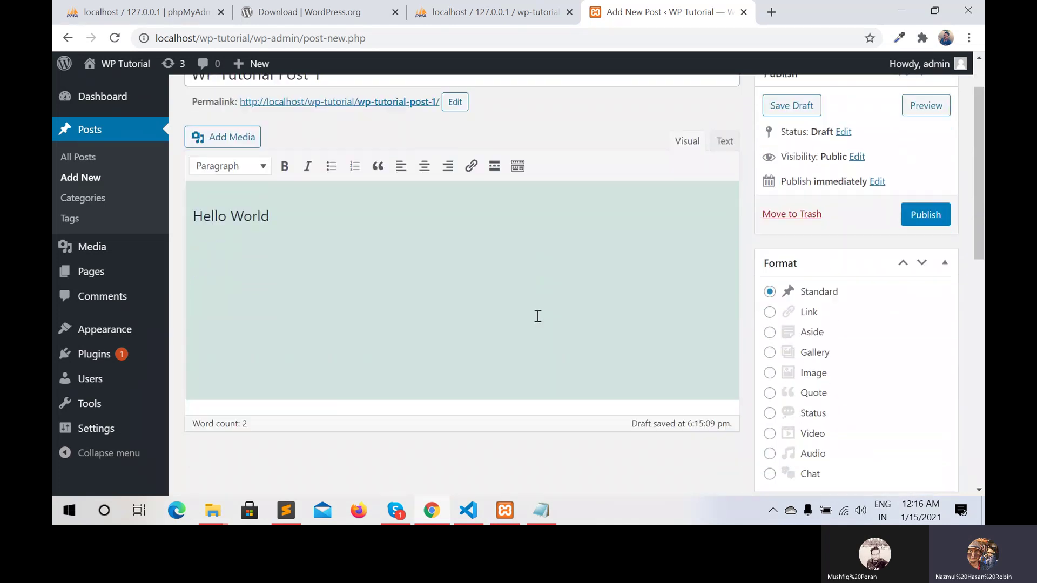
scroll(537, 316, up, 3)
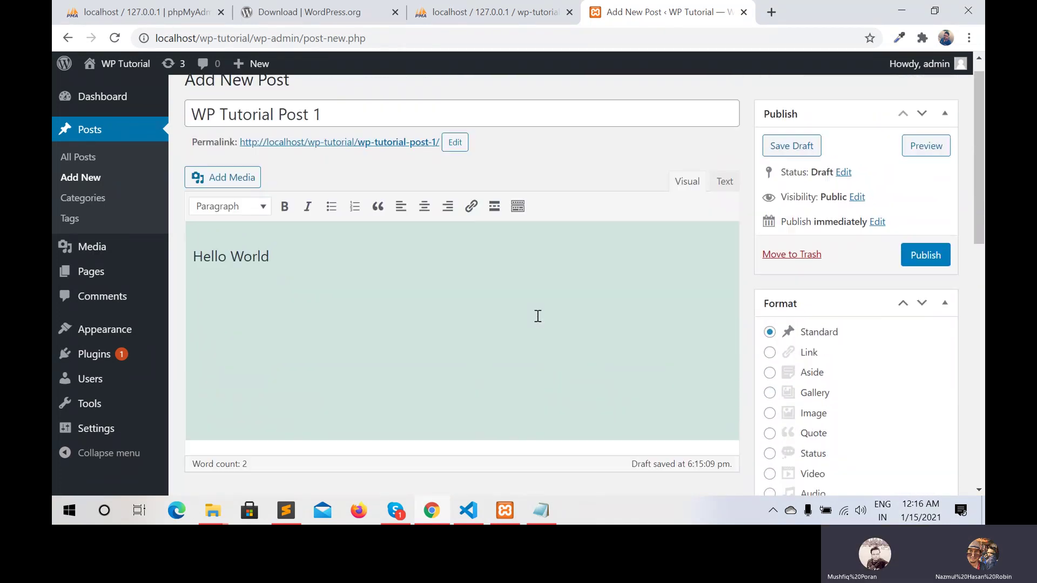
scroll(538, 316, down, 2)
scroll(538, 316, down, 6)
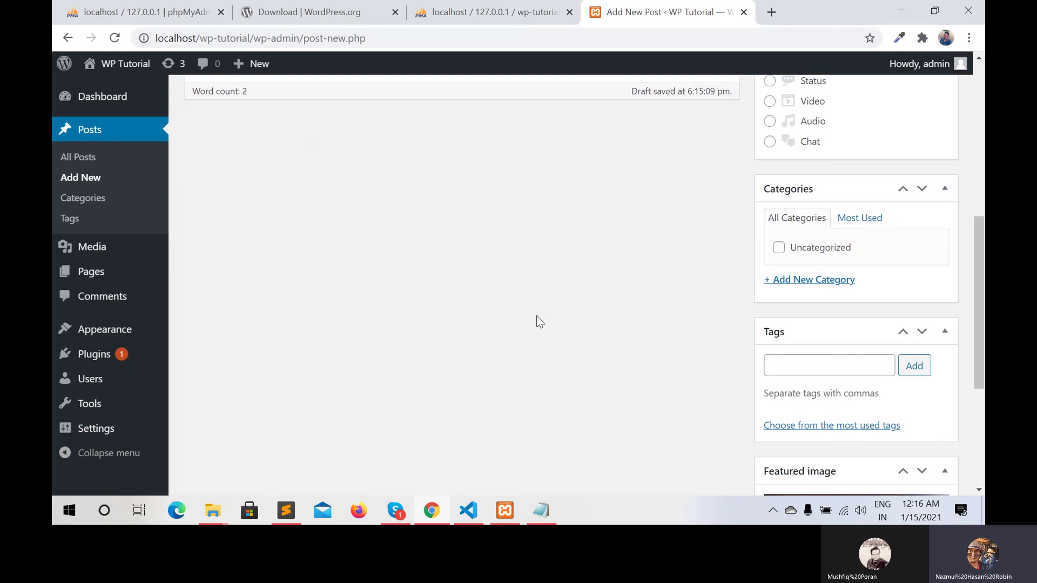
click(796, 282)
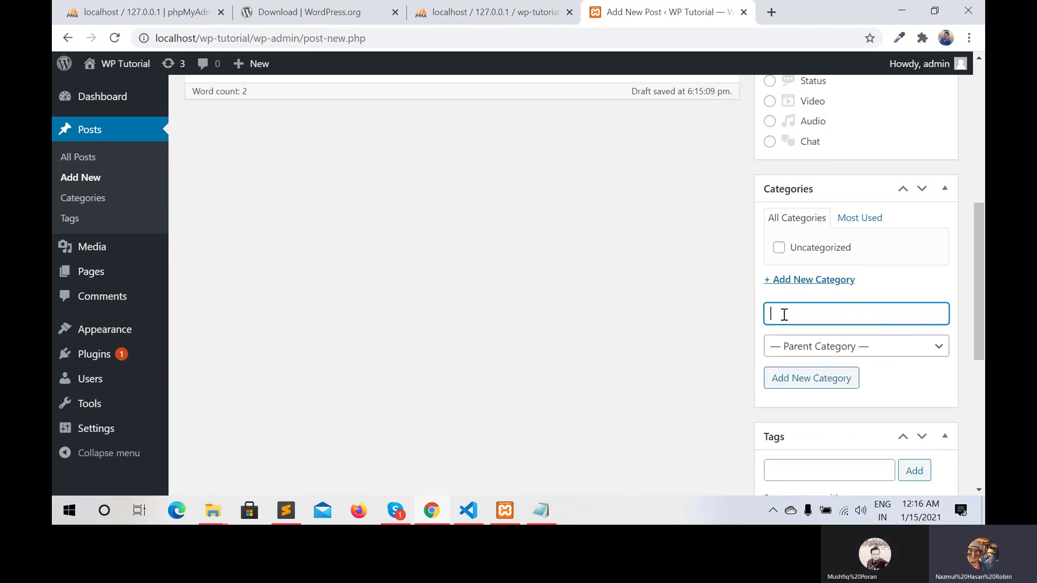
text(Tutorial)
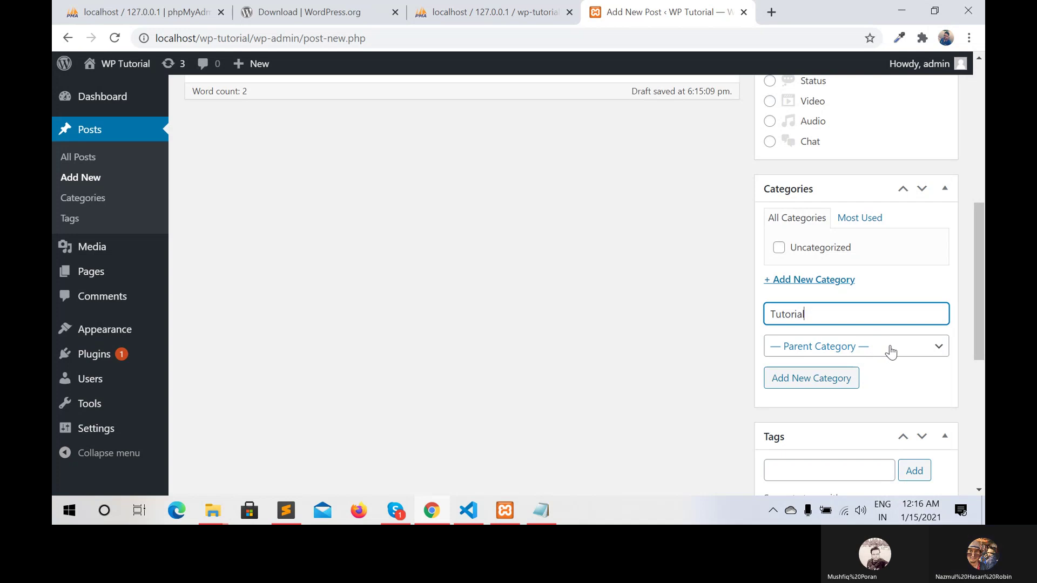
click(815, 383)
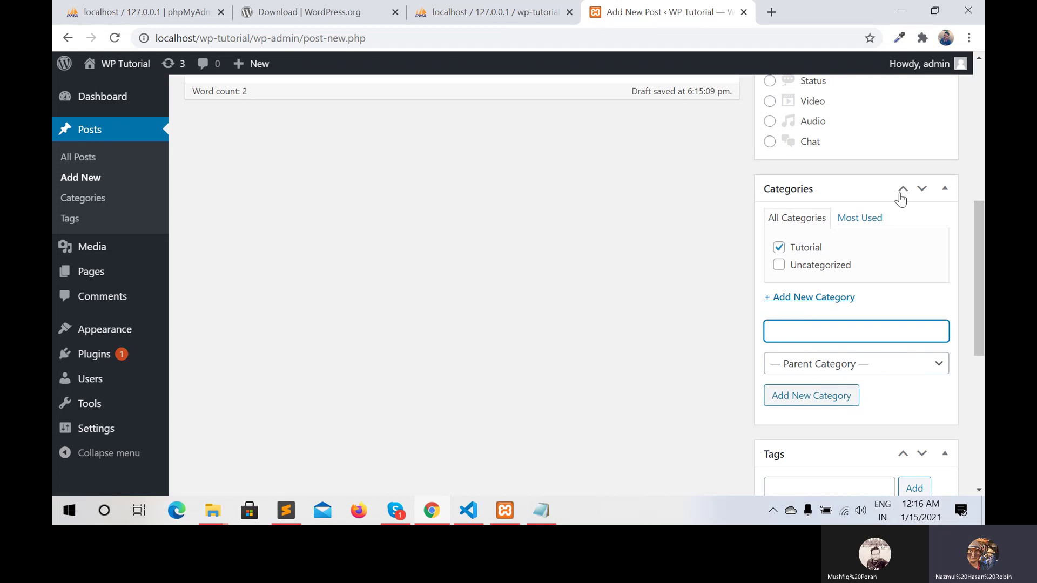
scroll(849, 219, up, 5)
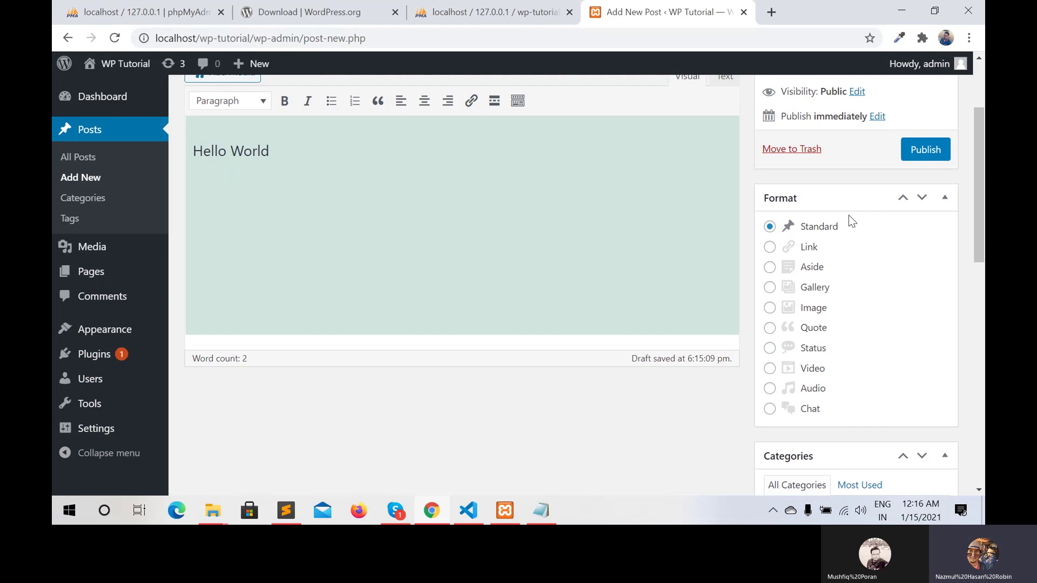
scroll(849, 219, up, 1)
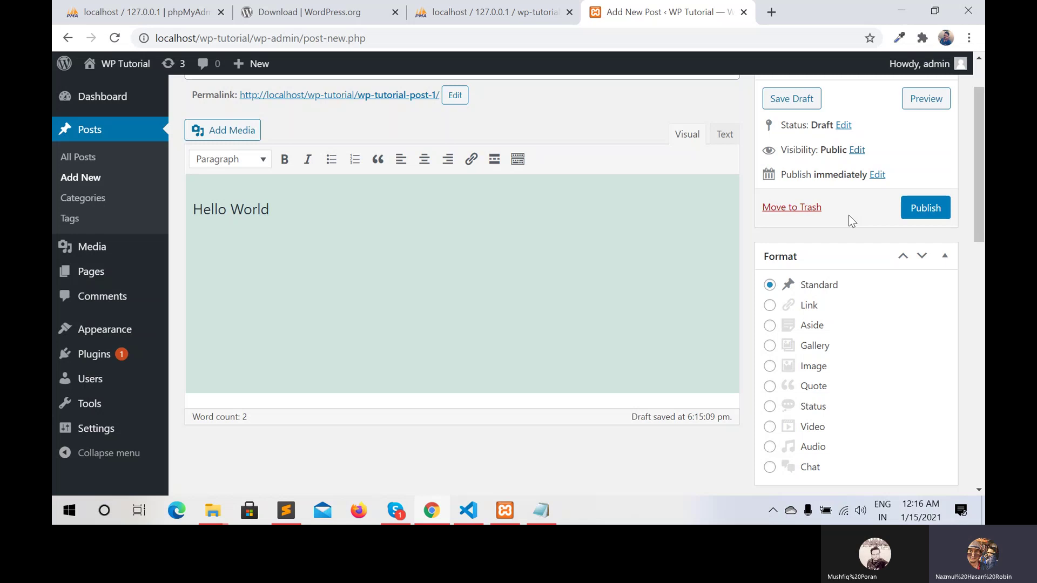
Publish WP Tutorial Post 1 and open its permalink on the live site
click(929, 212)
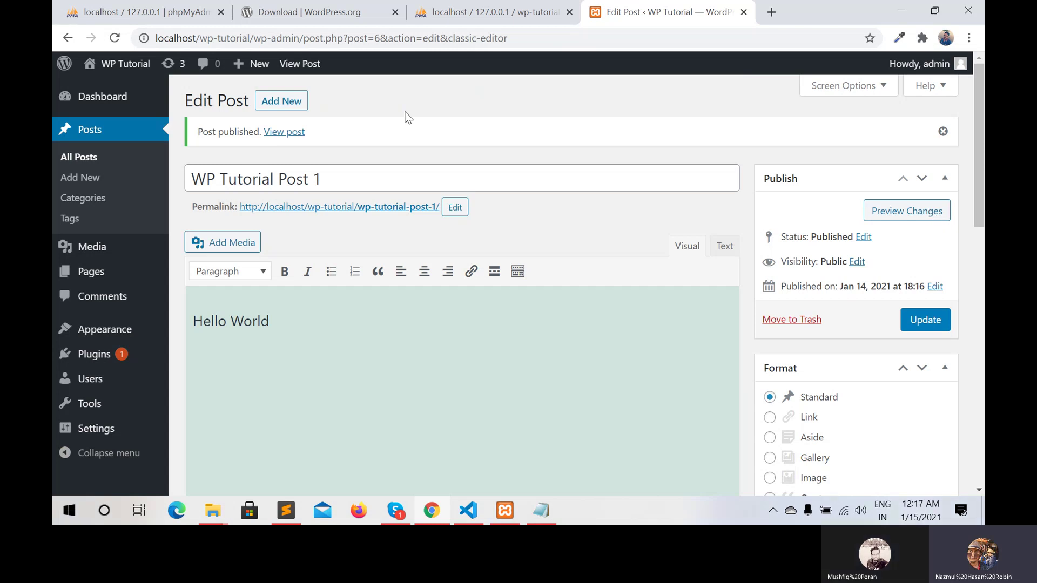
click(318, 208)
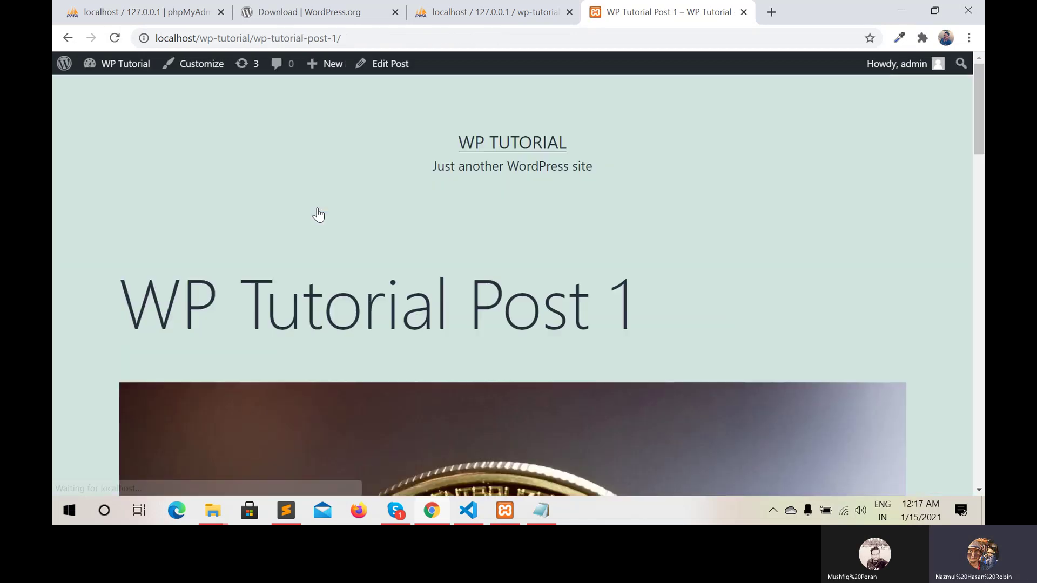
scroll(319, 215, down, 3)
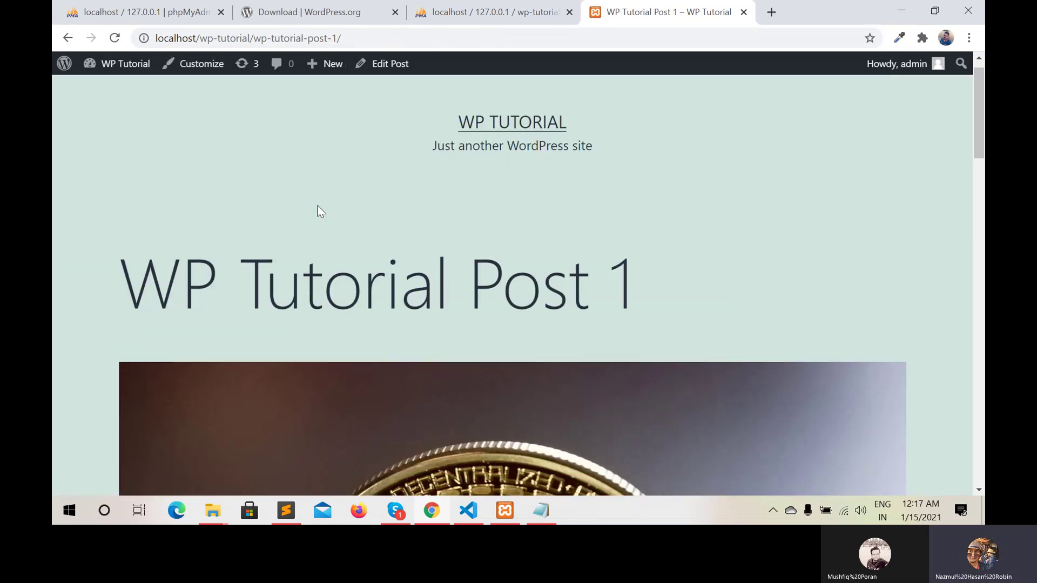
scroll(320, 211, down, 6)
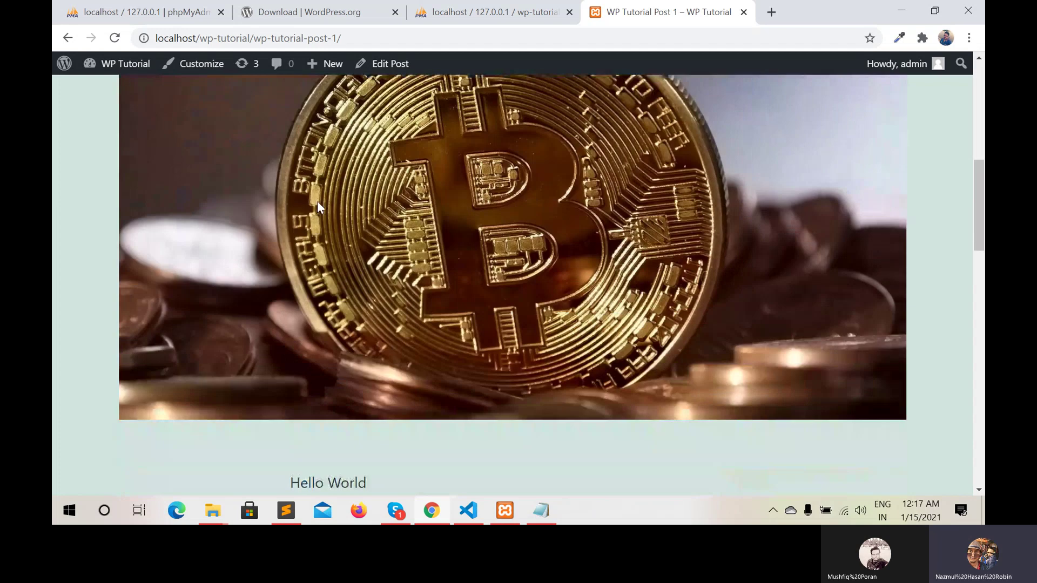
scroll(316, 202, down, 6)
Scroll through the live post, then return to its Edit Post screen from the admin bar
scroll(317, 206, up, 2)
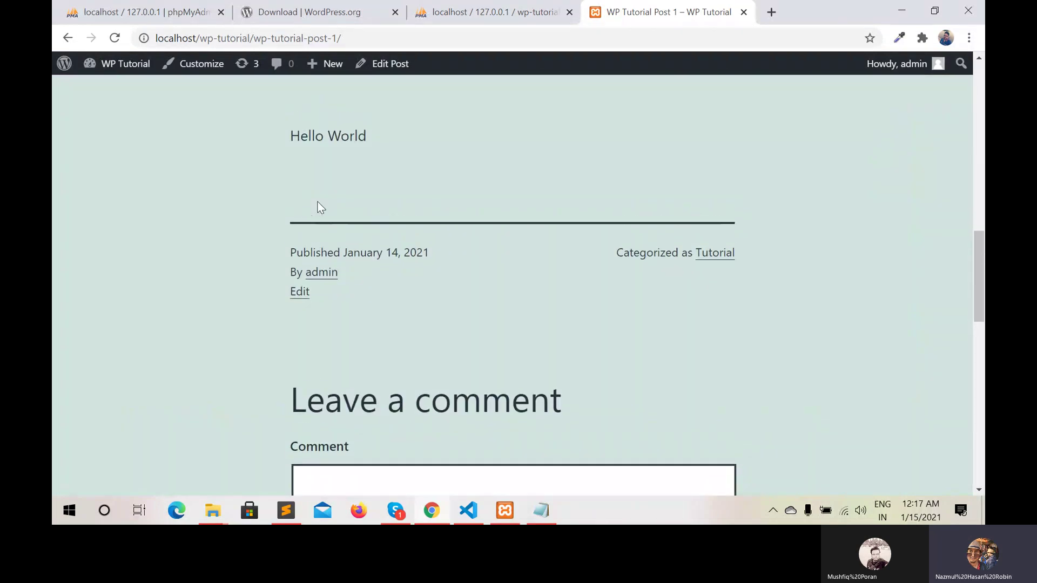
scroll(319, 209, up, 1)
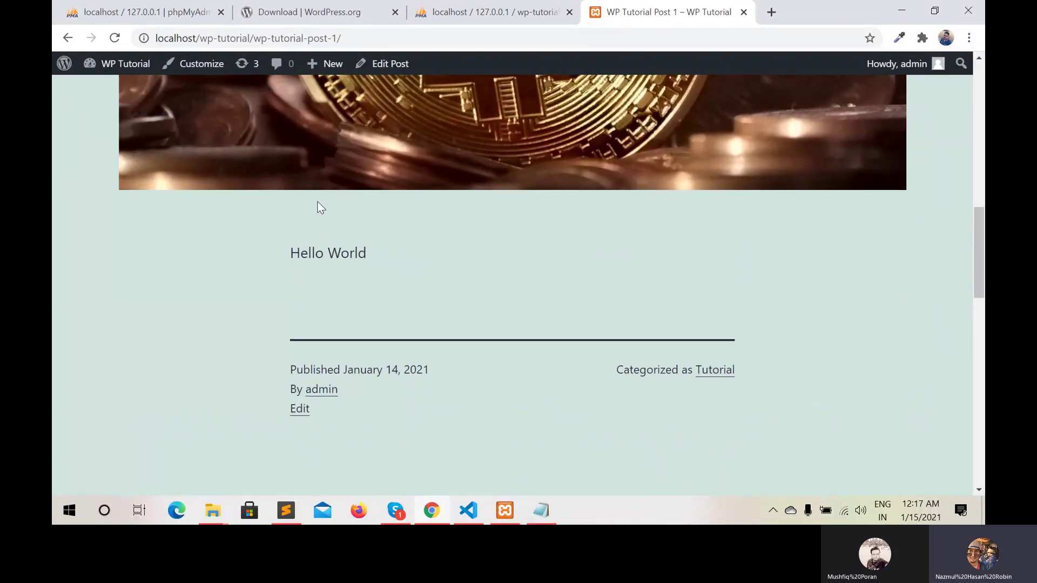
scroll(319, 207, down, 2)
scroll(320, 208, down, 2)
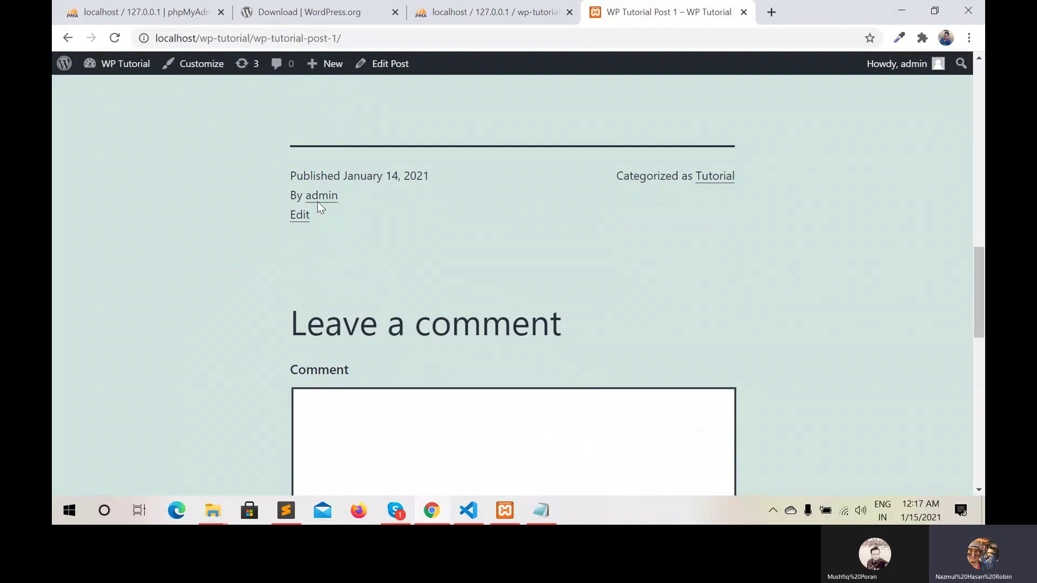
scroll(317, 204, up, 1)
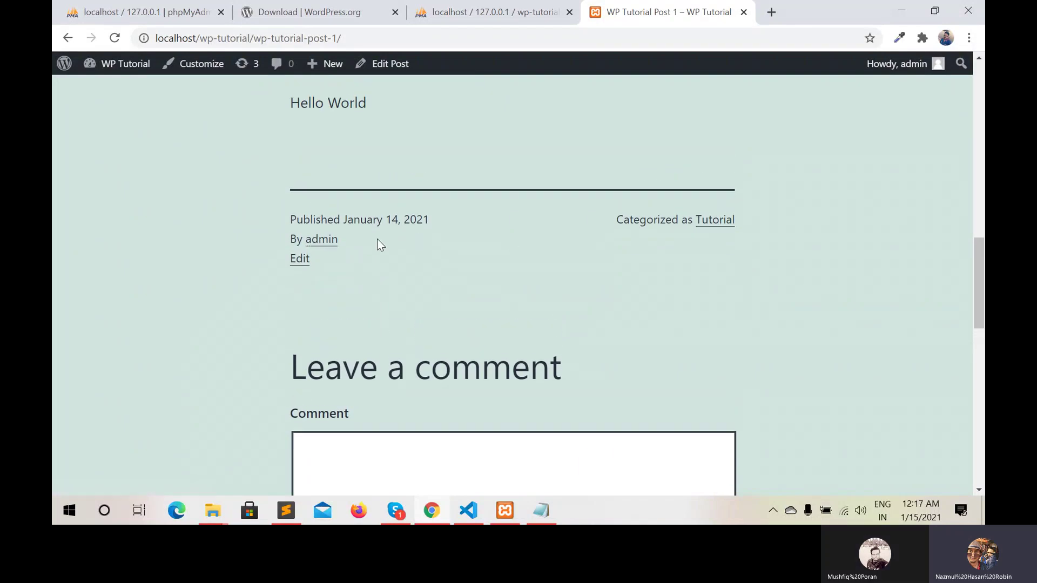
key(Home)
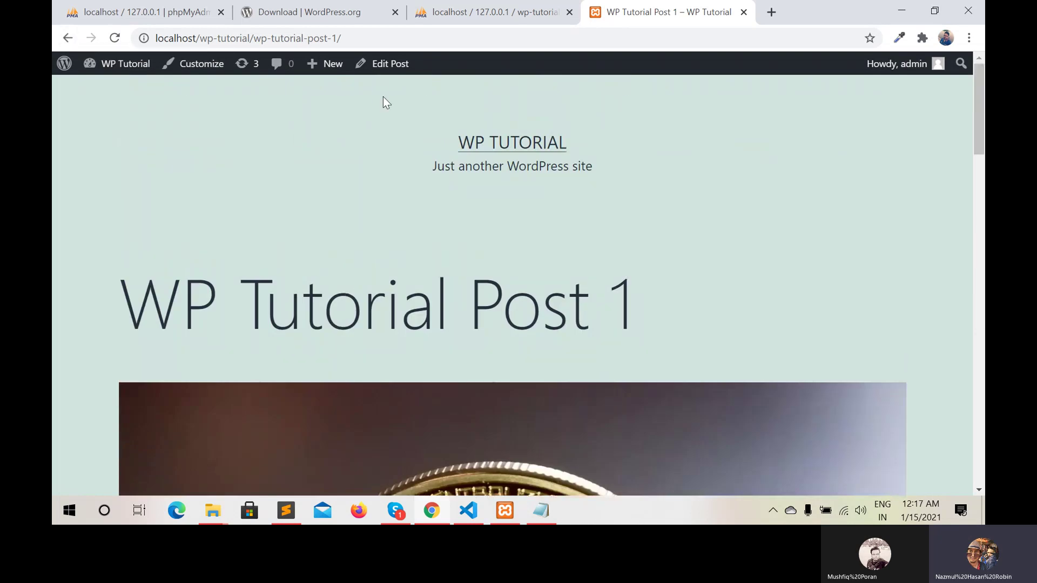
click(388, 67)
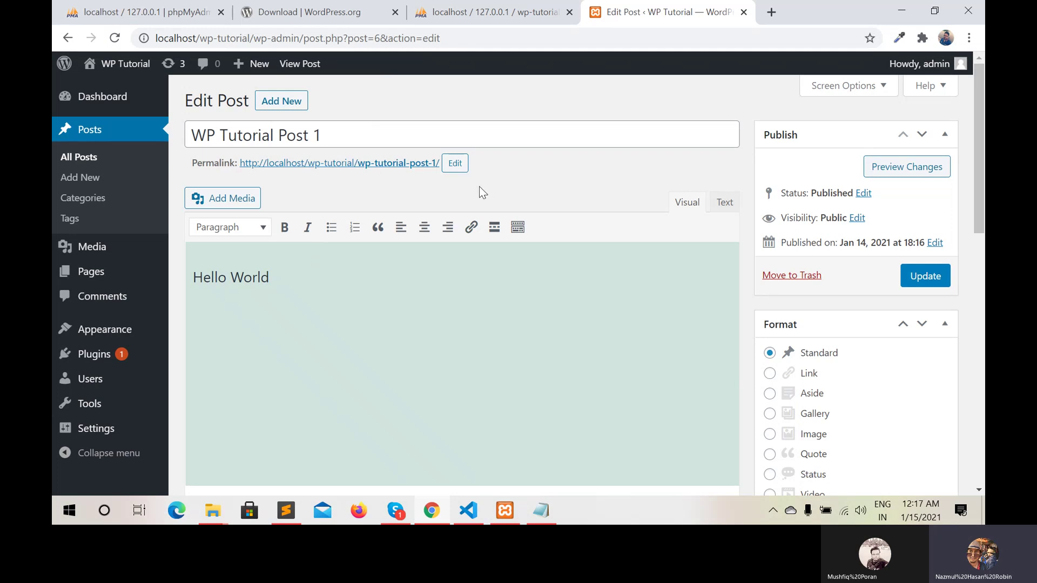
Change the slug from wp-tutorial-post-1 to wp-tutorial-post and update the published post
click(457, 164)
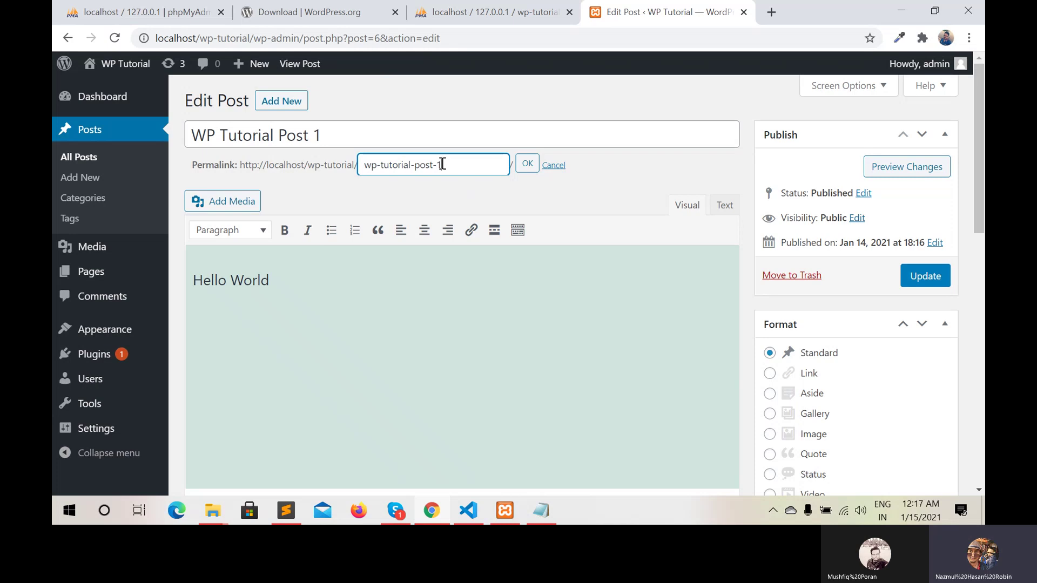
click(442, 164)
key(BackSpace)
key(BackSpace)
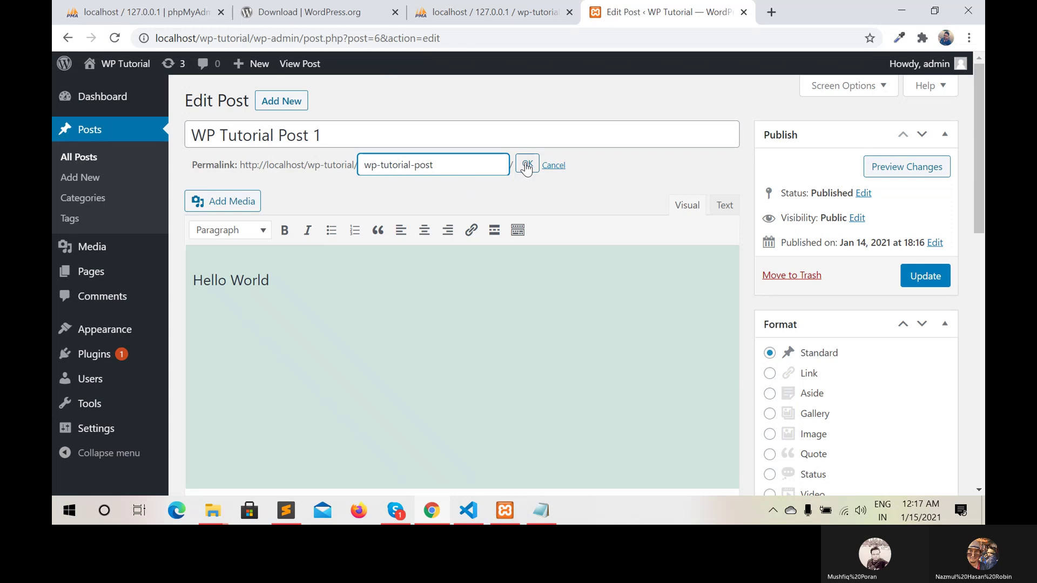
click(527, 166)
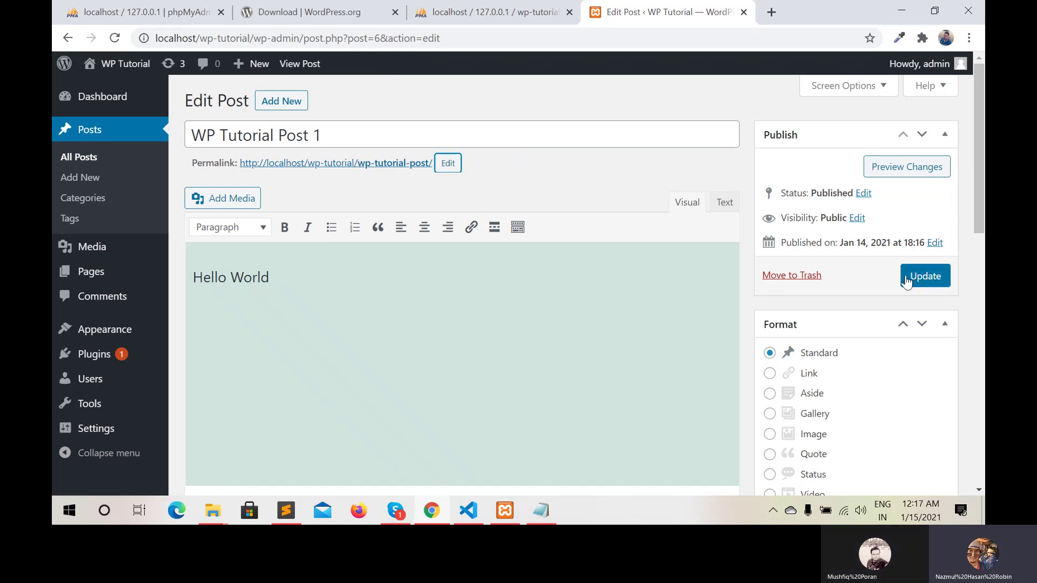
click(929, 276)
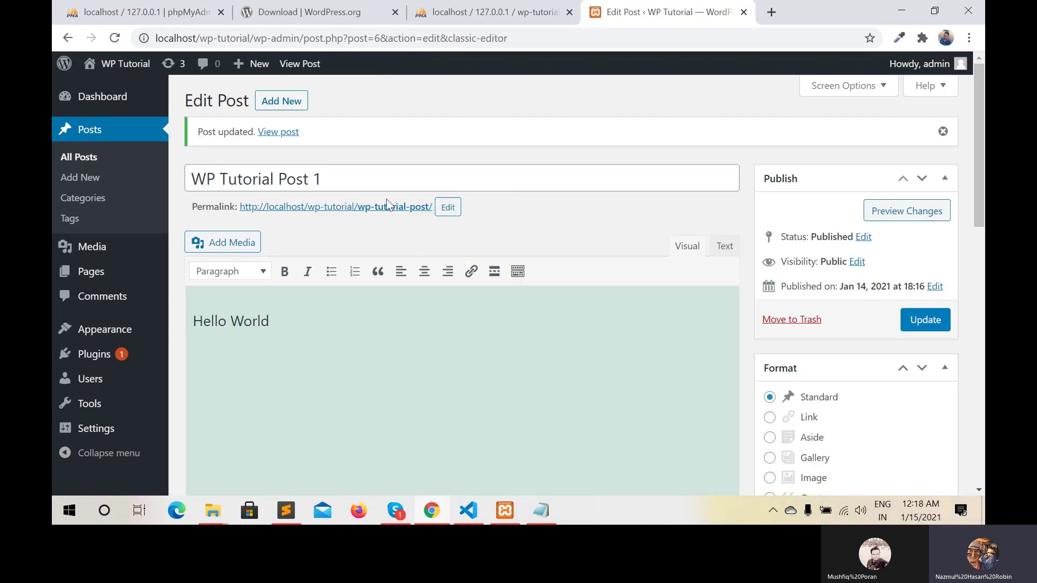
click(386, 208)
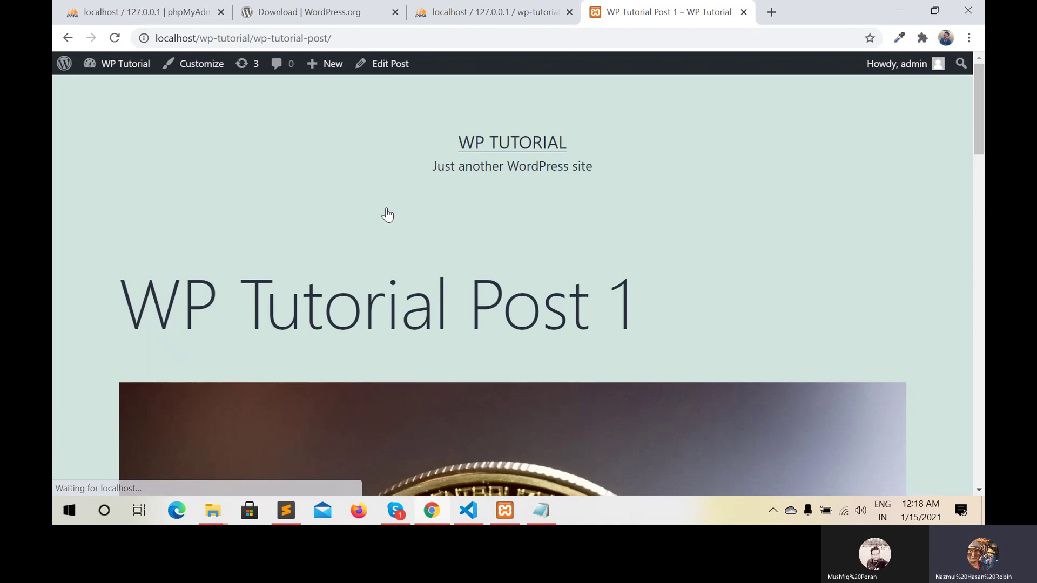
scroll(370, 259, down, 4)
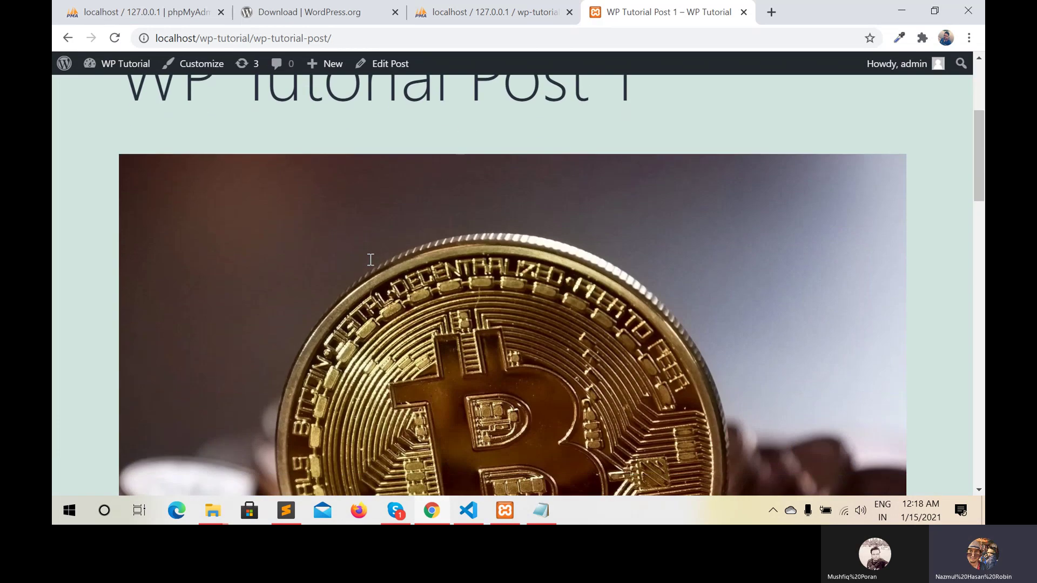
scroll(371, 259, up, 4)
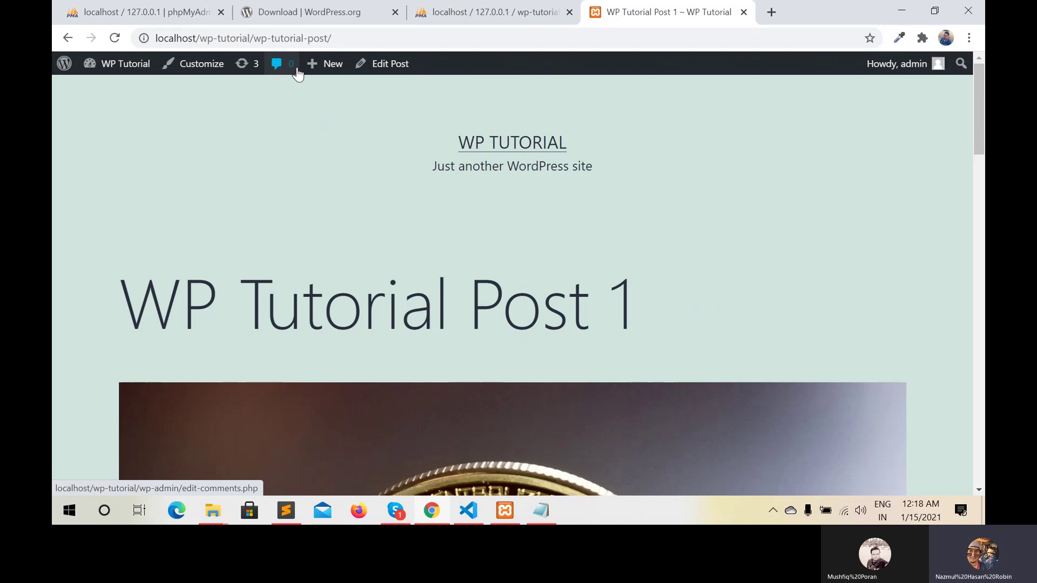
mouse_move(339, 73)
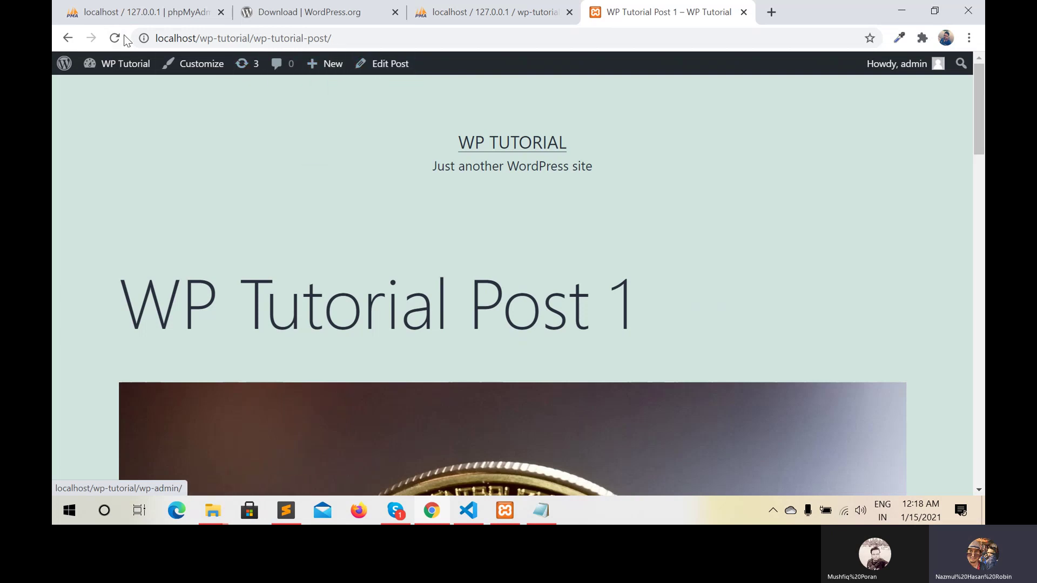
mouse_move(97, 65)
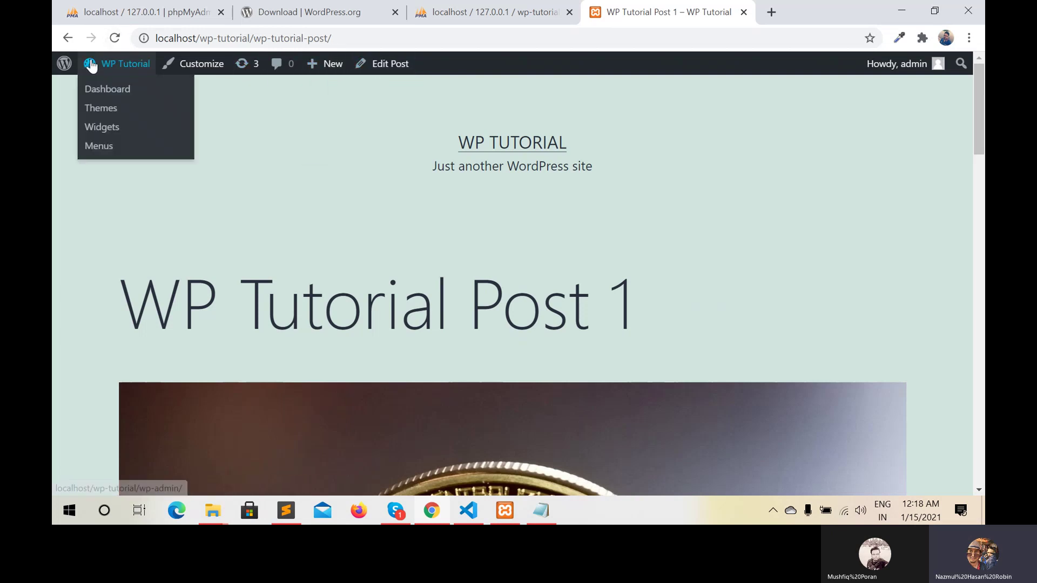
click(68, 39)
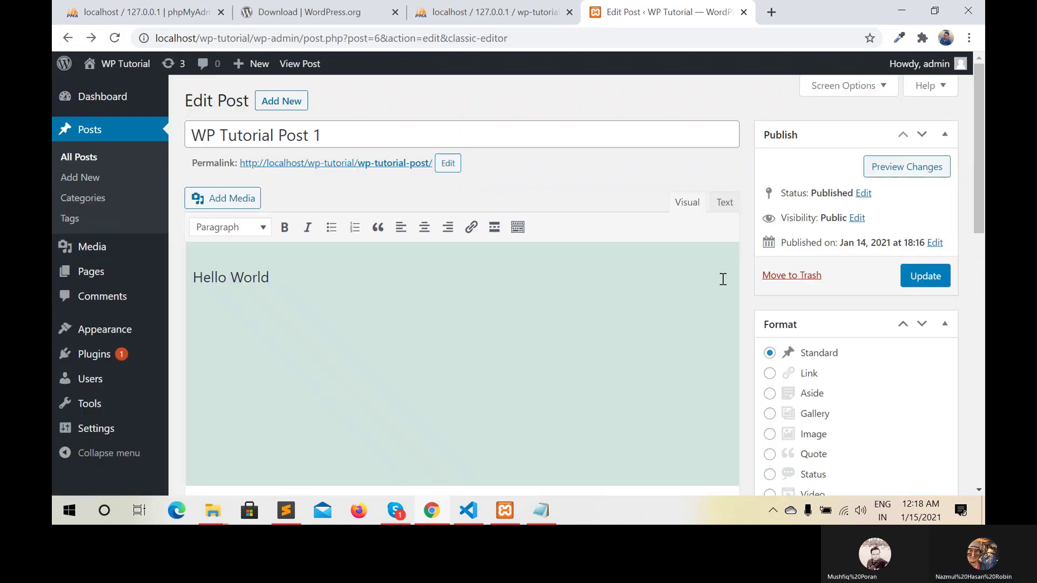
scroll(863, 287, down, 2)
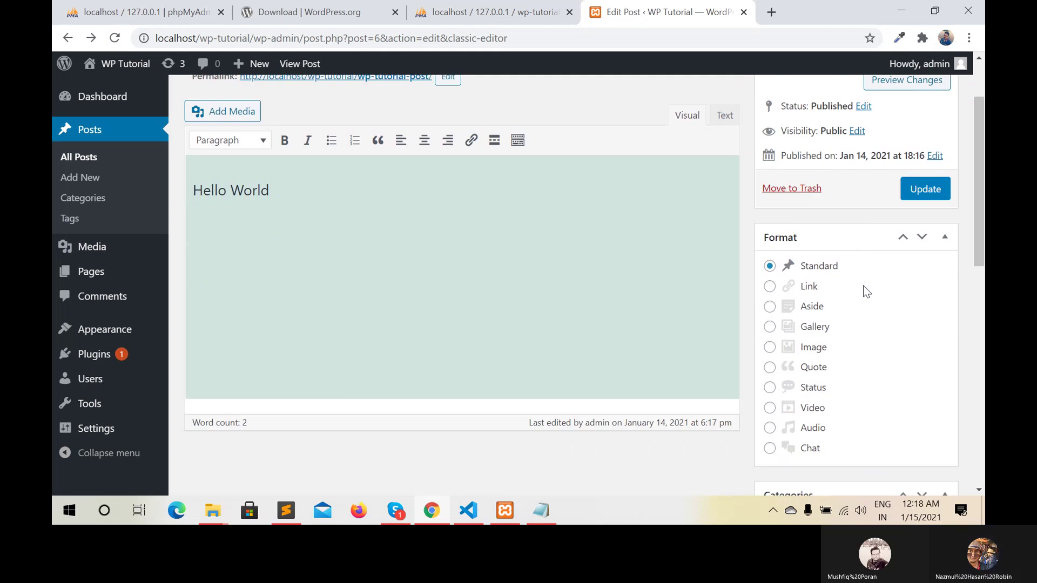
scroll(864, 292, up, 2)
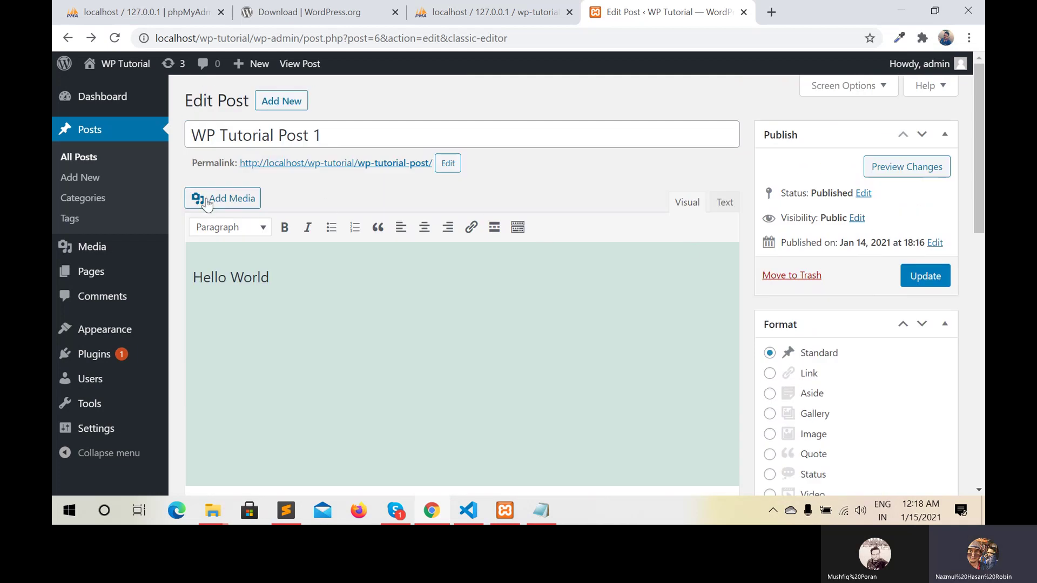
Create a new page titled 'Contact Us', correcting the 'Contuct' typo
click(85, 276)
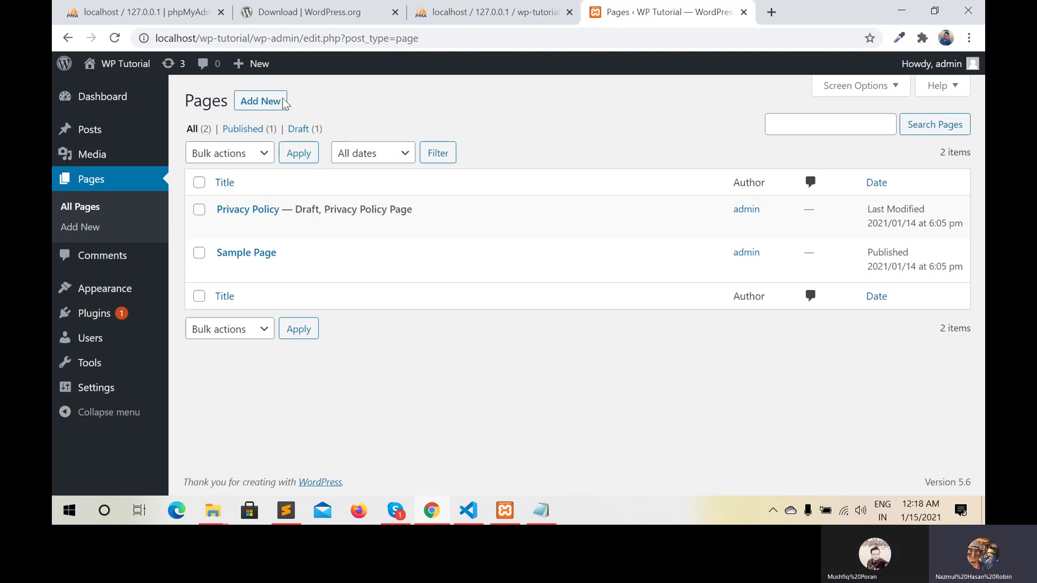
click(240, 107)
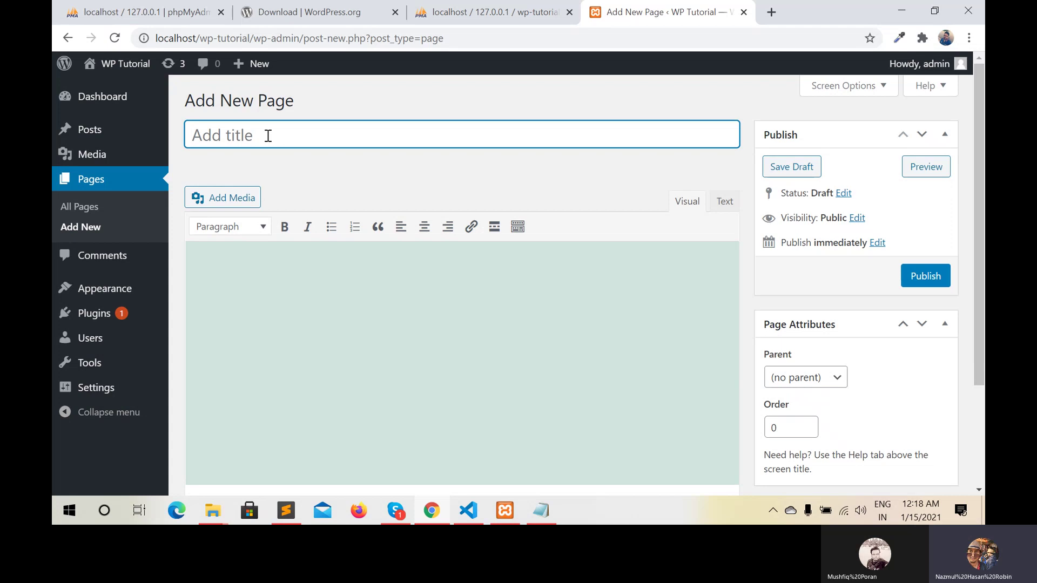
text(C)
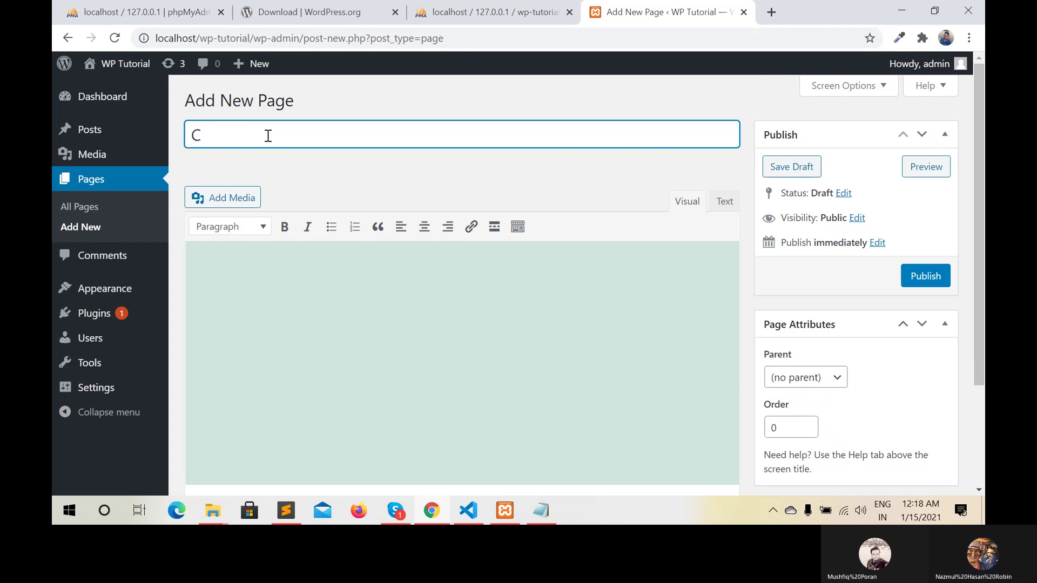
text(ontuct Us)
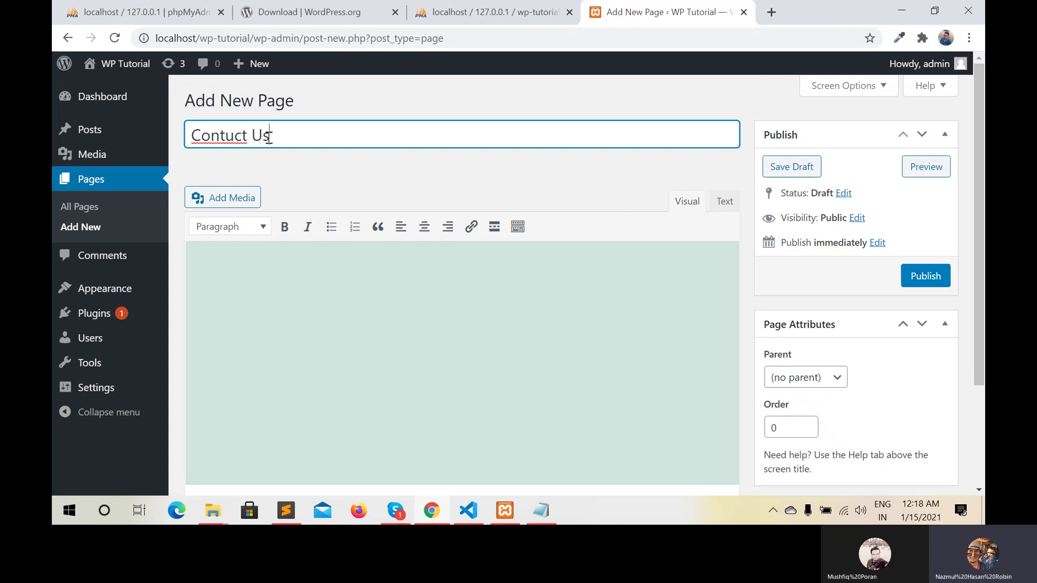
key(Left)
key(Left)
key(Left)
key(Left)
key(Left)
key(BackSpace)
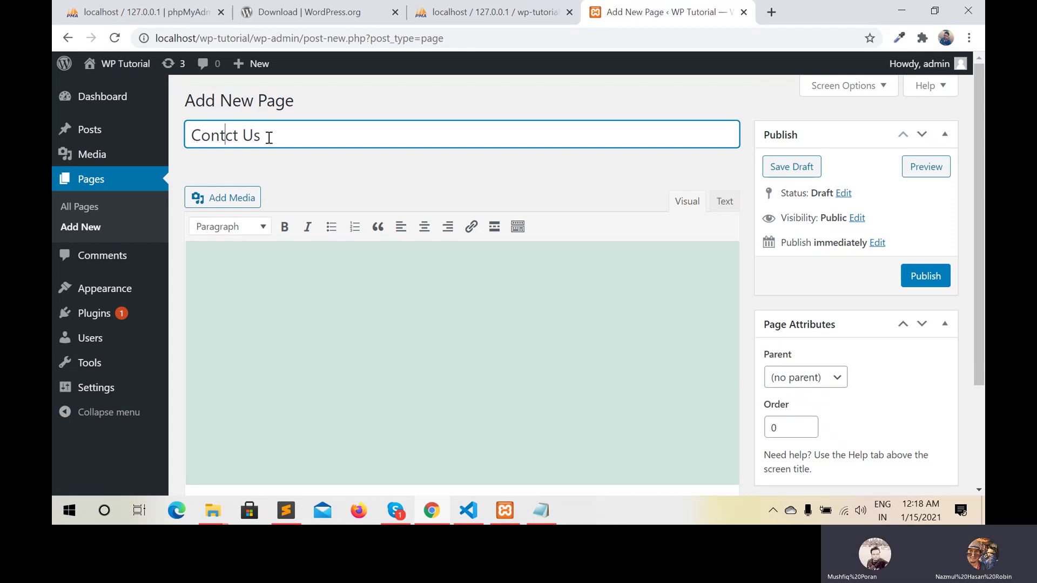
text(a)
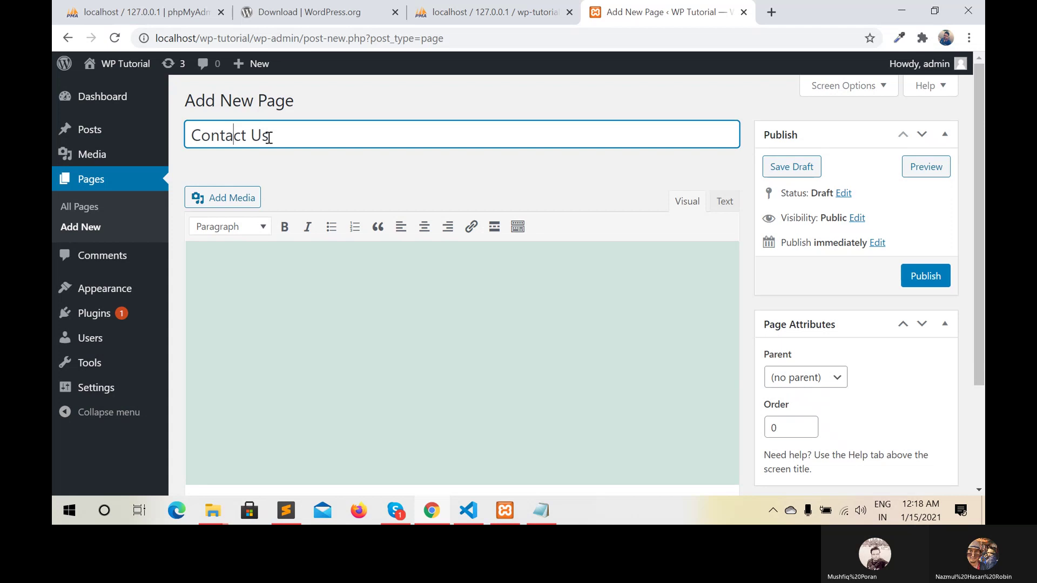
key(Right)
key(Right)
key(Right)
key(Right)
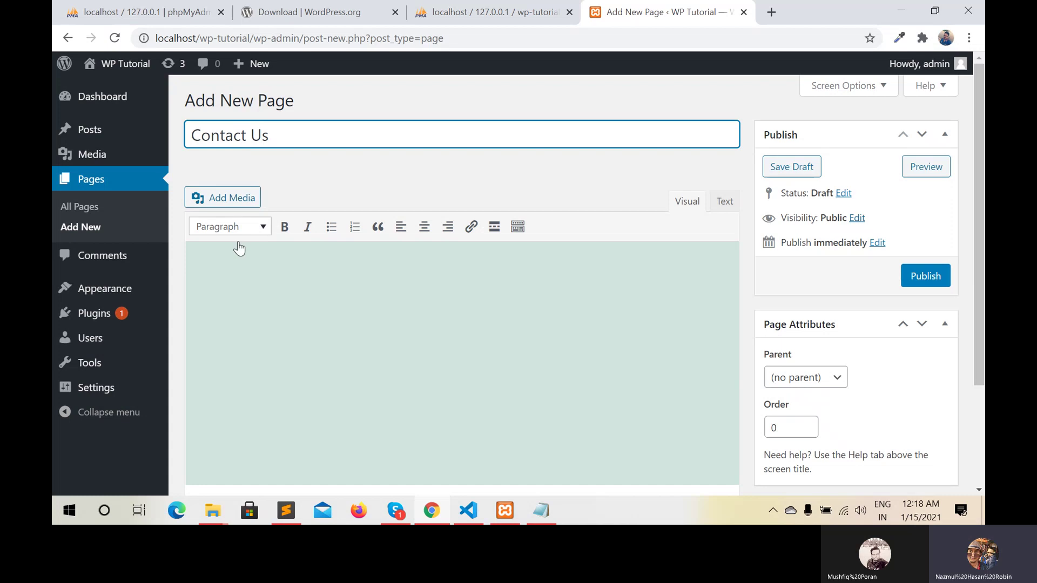
Type 'page description' into the page body
click(251, 287)
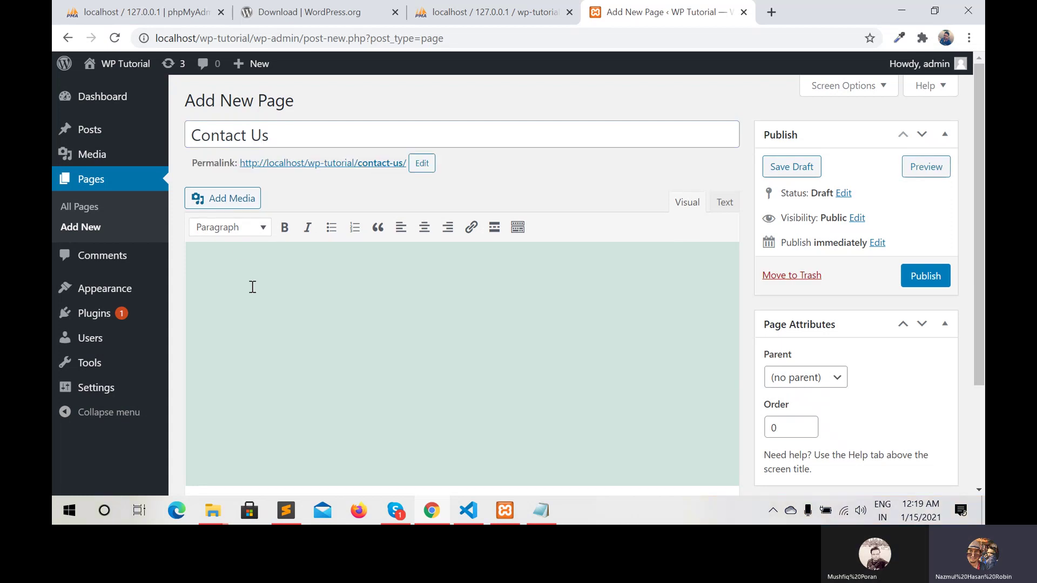
text(p)
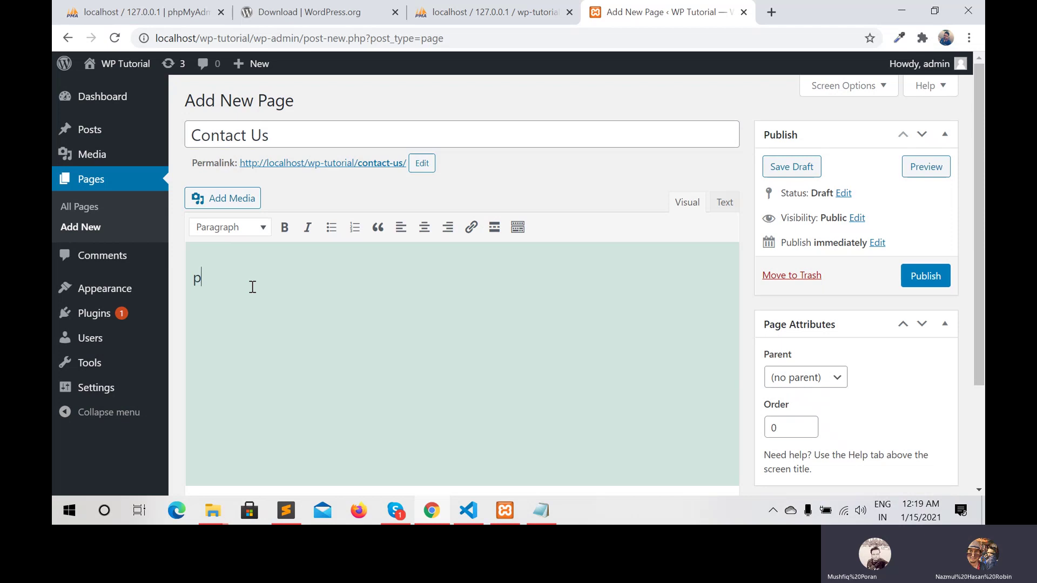
text(age des)
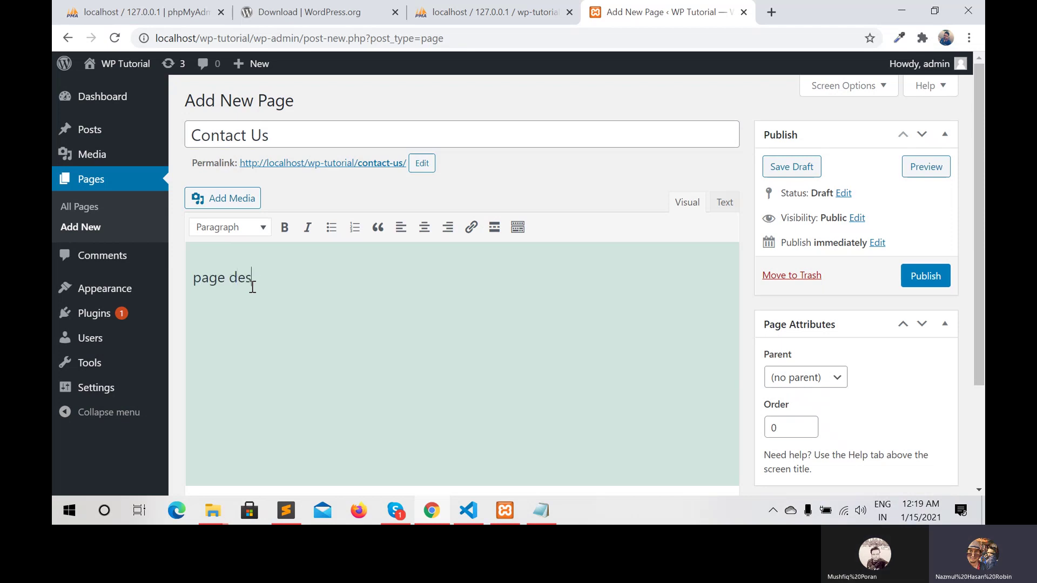
text(cription)
scroll(814, 341, down, 2)
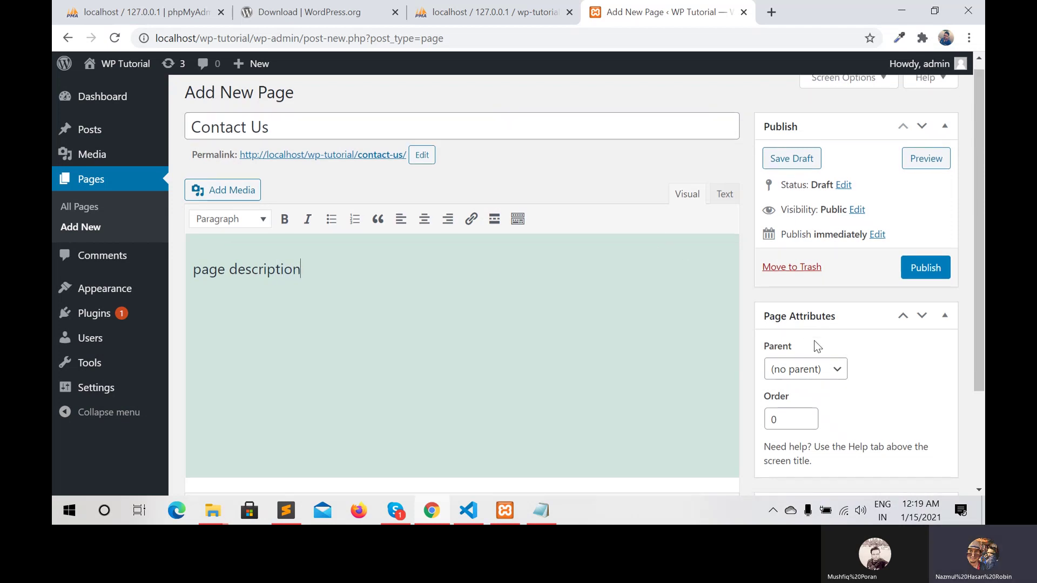
scroll(814, 340, down, 1)
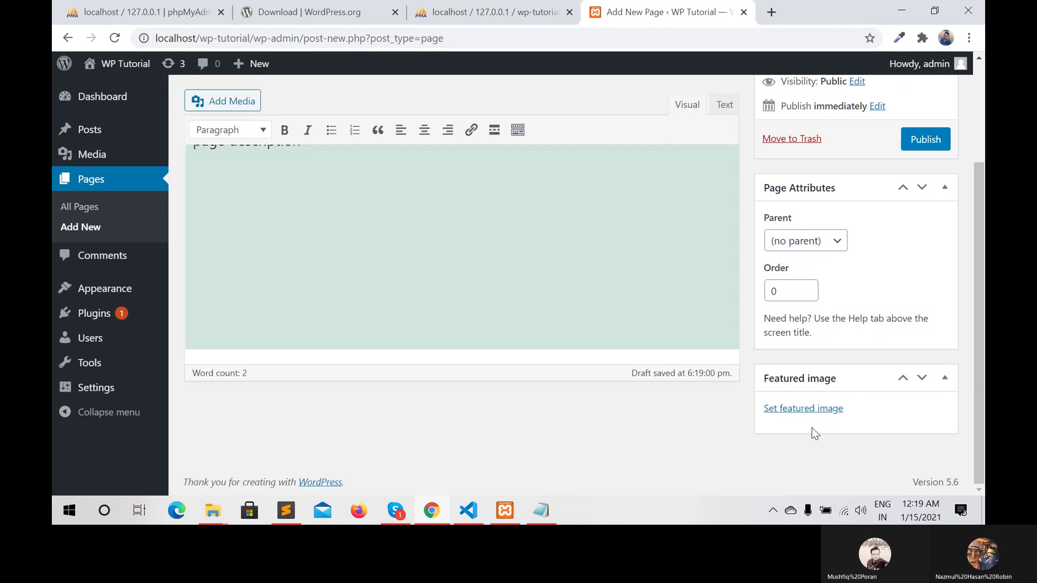
Set the bitcoin photo from the Media Library as featured image and publish Contact Us
click(810, 411)
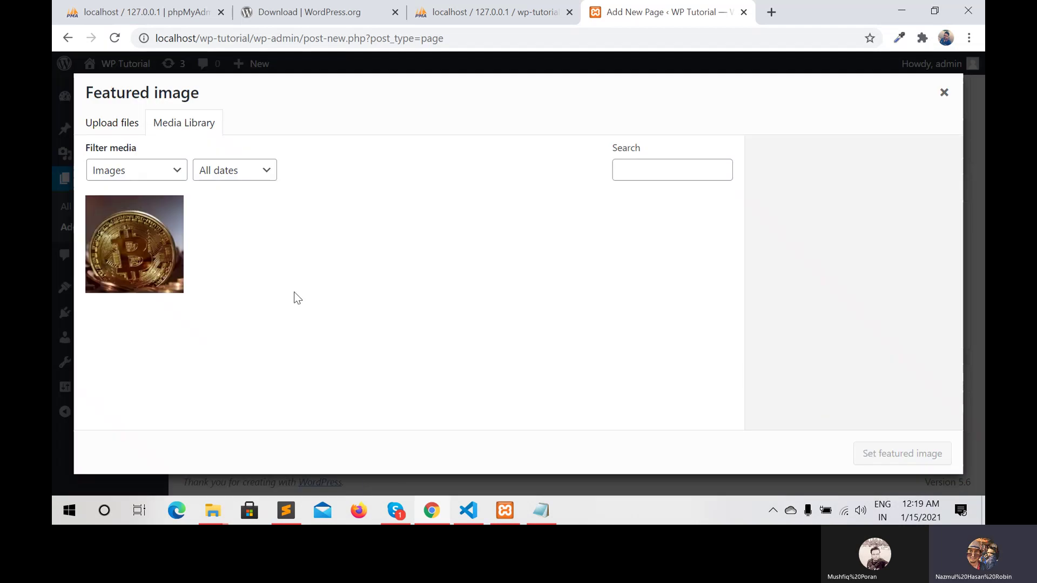
click(142, 264)
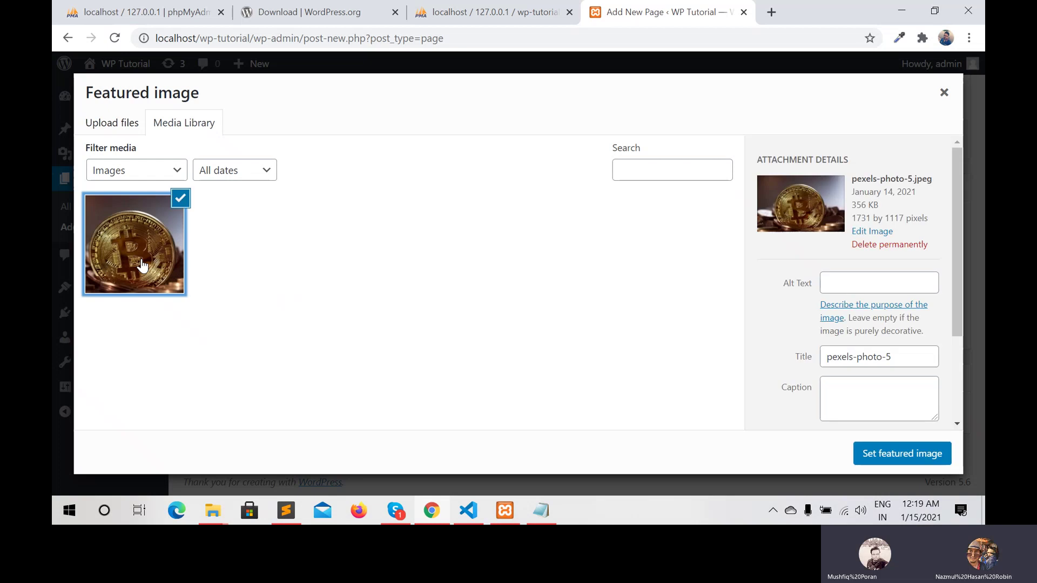
click(906, 453)
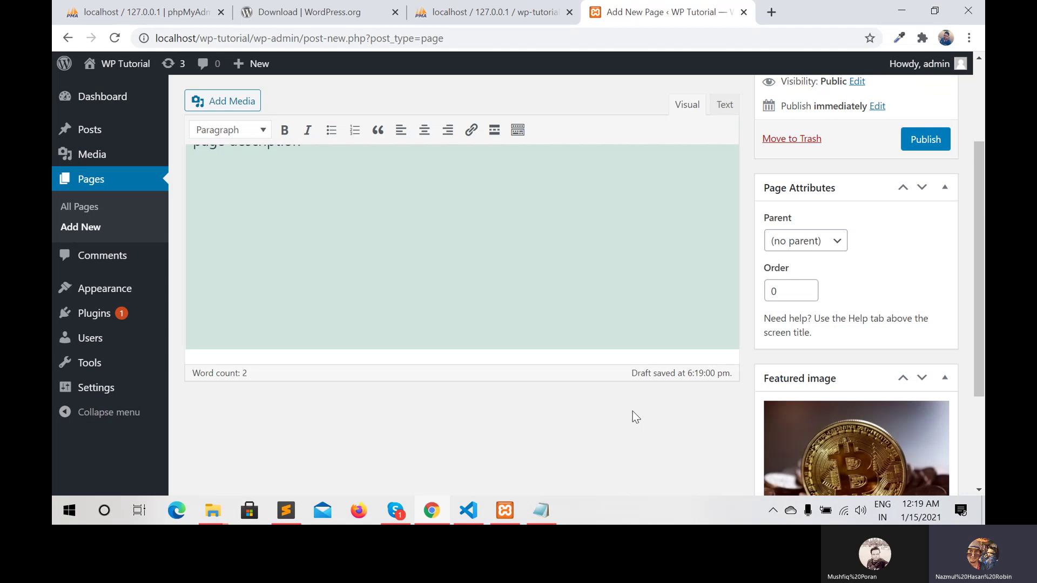
click(926, 140)
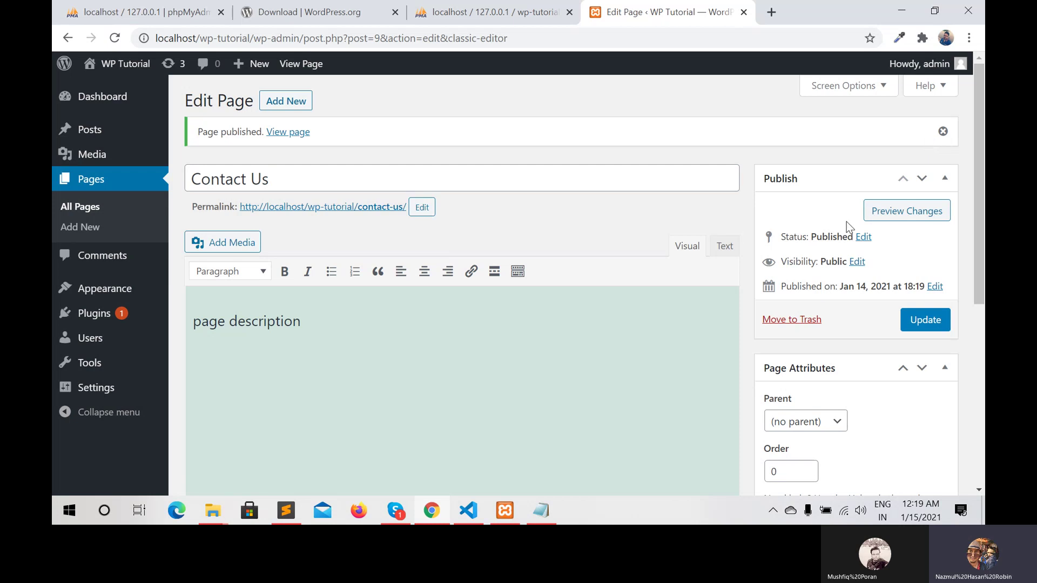
Preview the Contact Us page in a new tab, then return to its editor
click(895, 221)
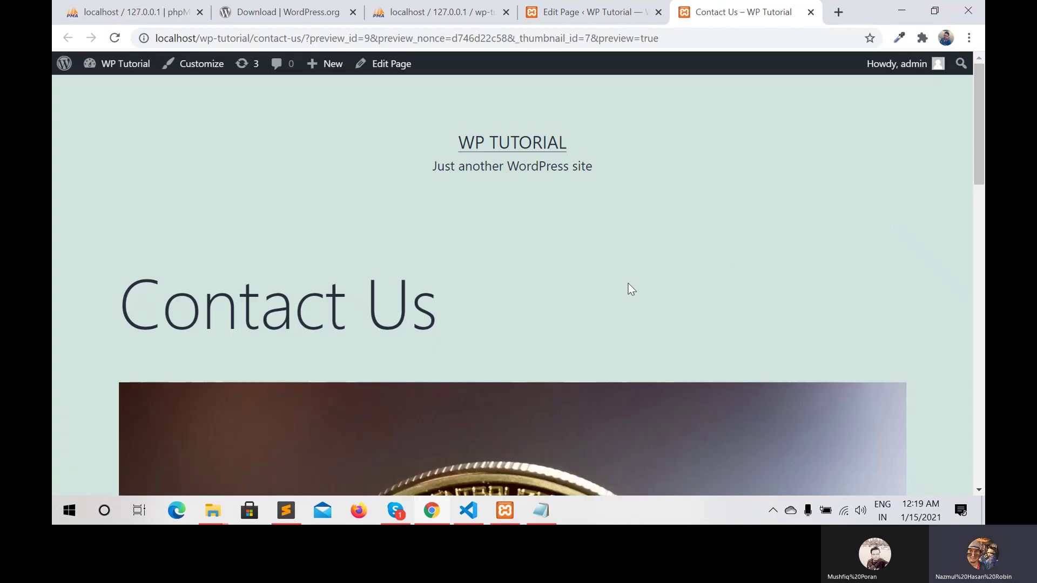
scroll(629, 284, down, 8)
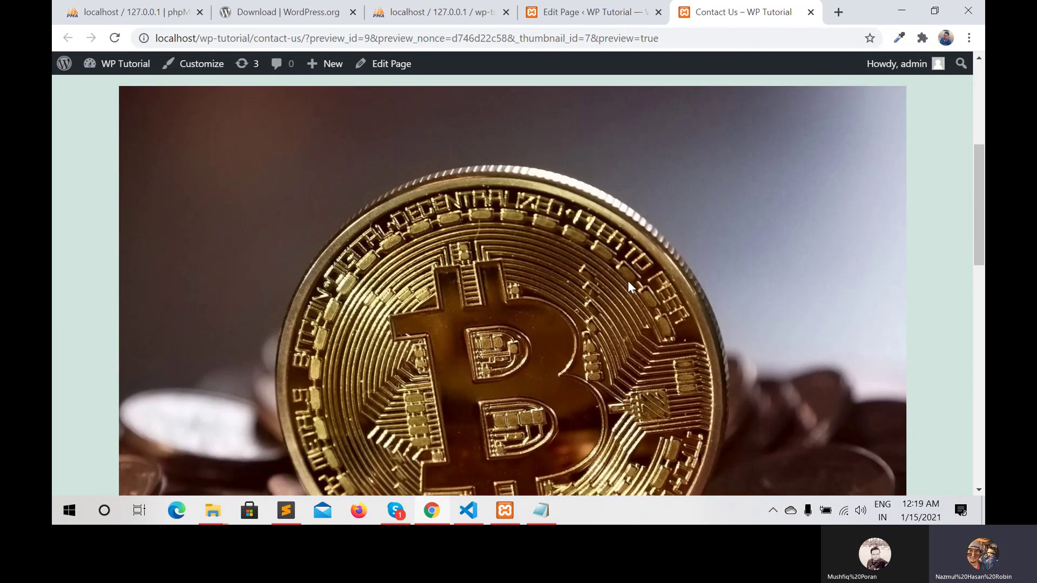
scroll(627, 280, down, 2)
scroll(627, 281, up, 10)
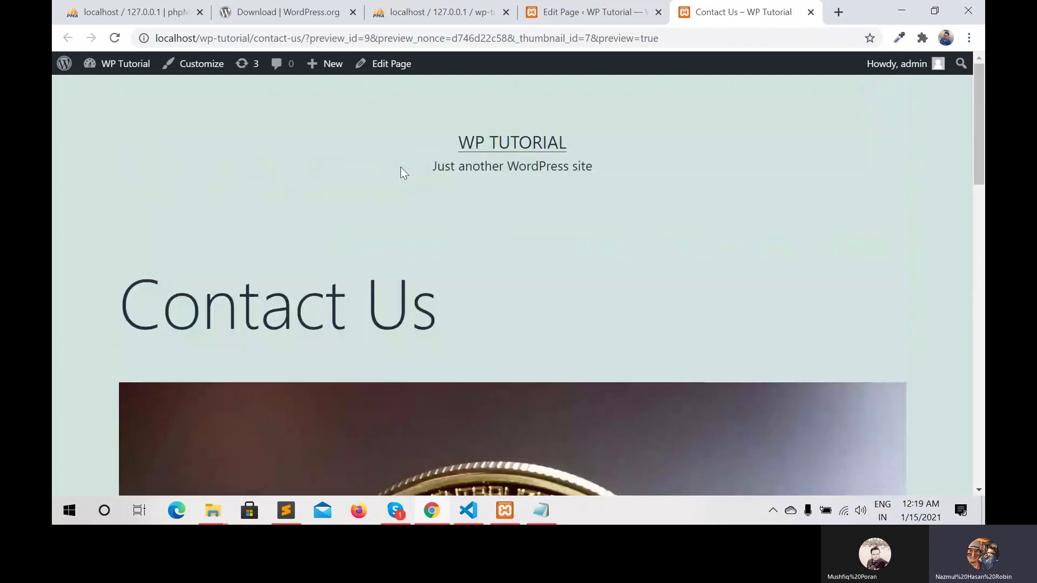
click(456, 11)
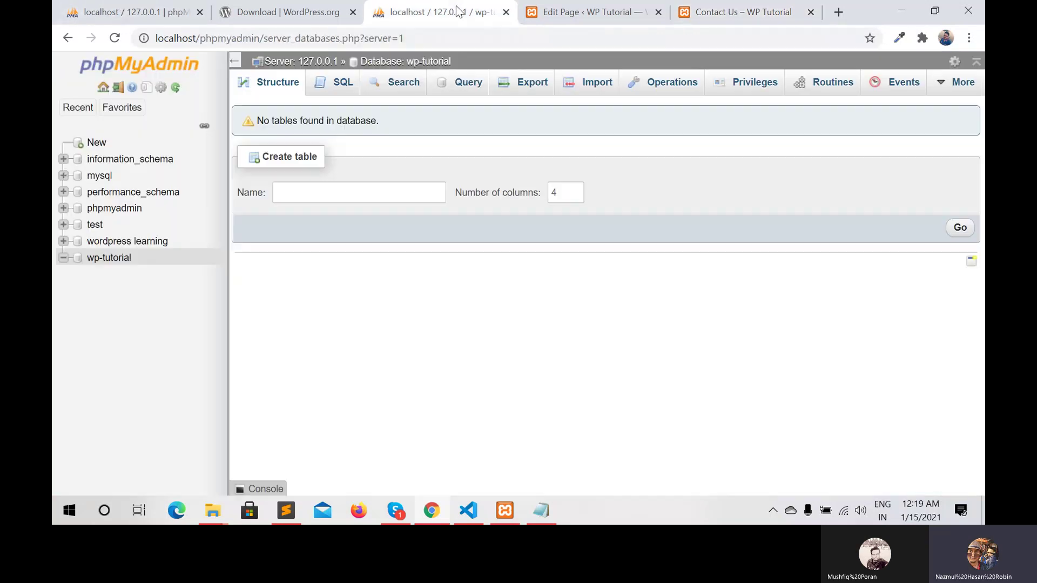
click(555, 13)
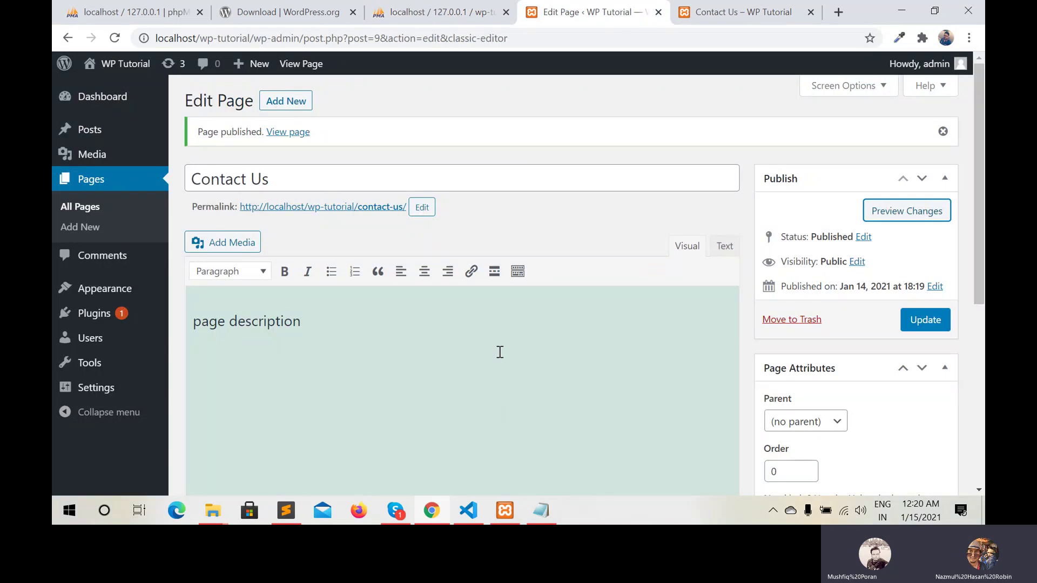
scroll(501, 352, down, 1)
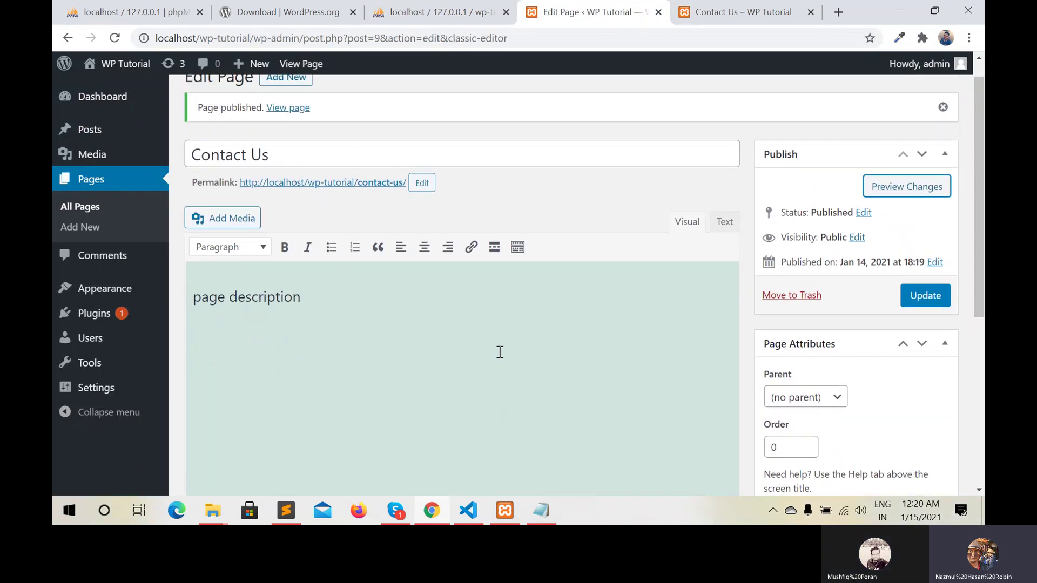
scroll(500, 352, up, 1)
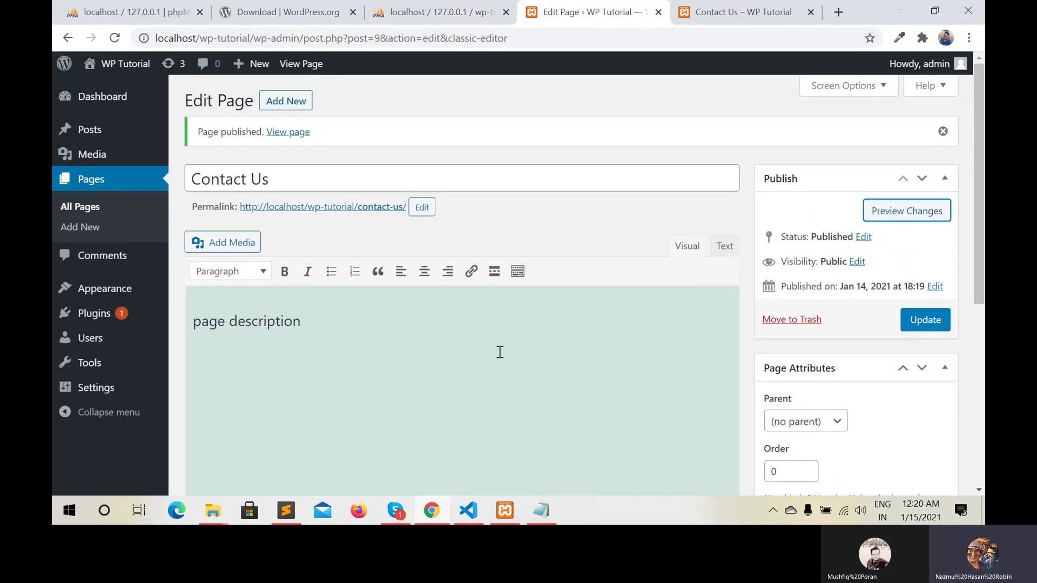
Open the live Contact Us page and scroll through its bitcoin image and description
click(284, 133)
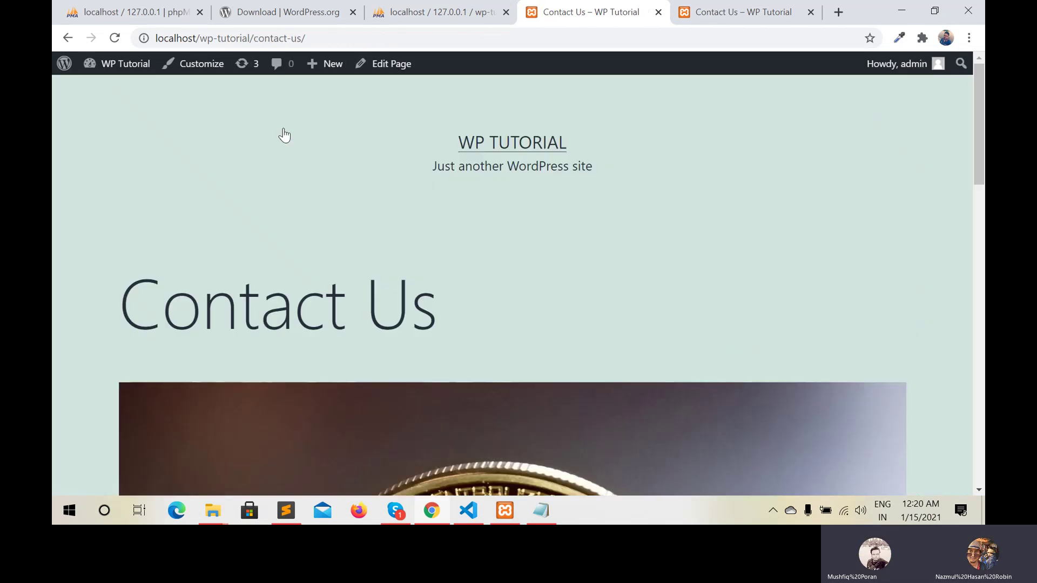
scroll(425, 319, down, 3)
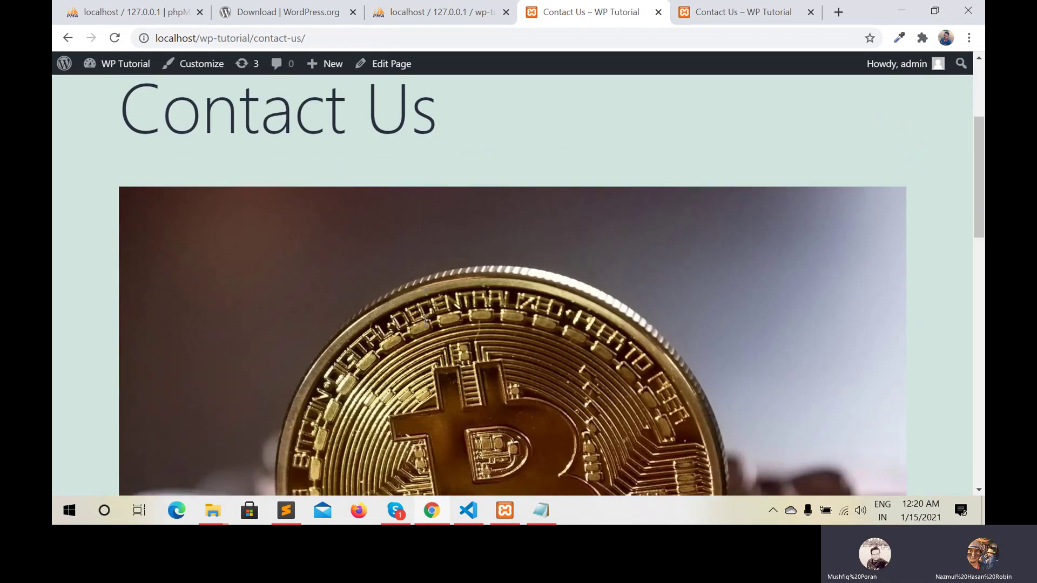
scroll(424, 319, down, 4)
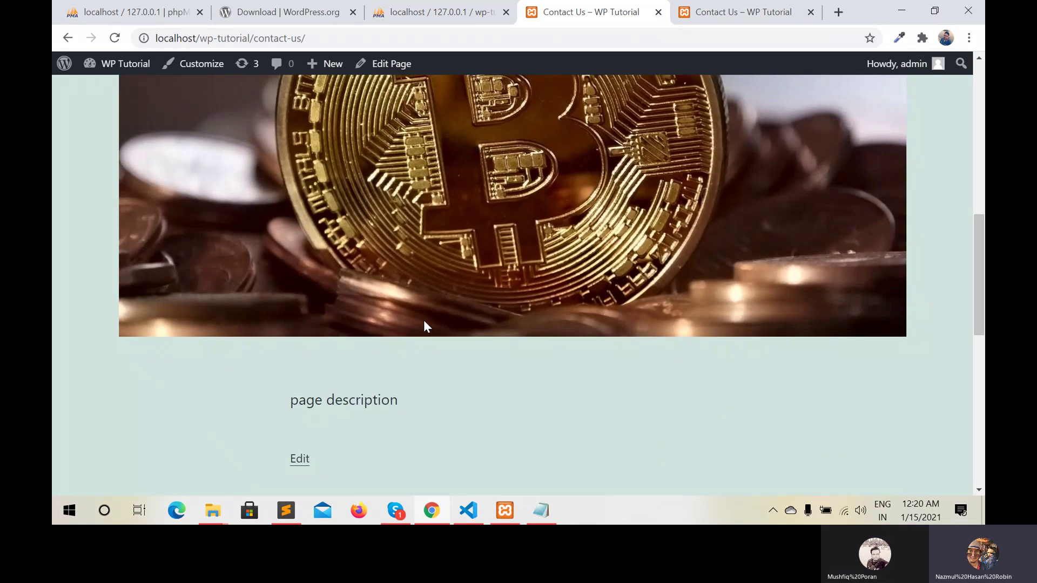
scroll(424, 321, down, 4)
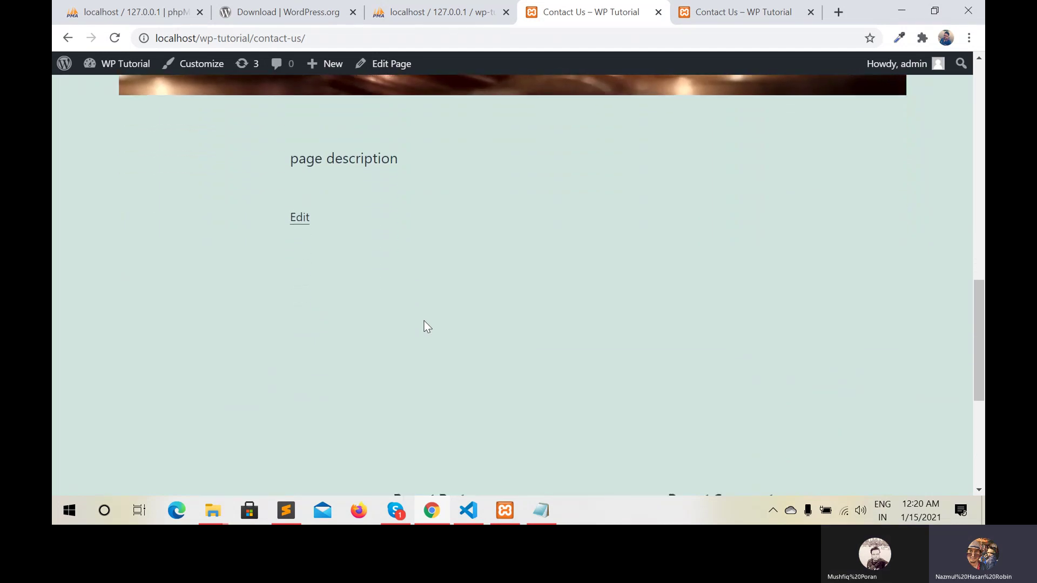
scroll(424, 321, down, 4)
scroll(424, 322, down, 1)
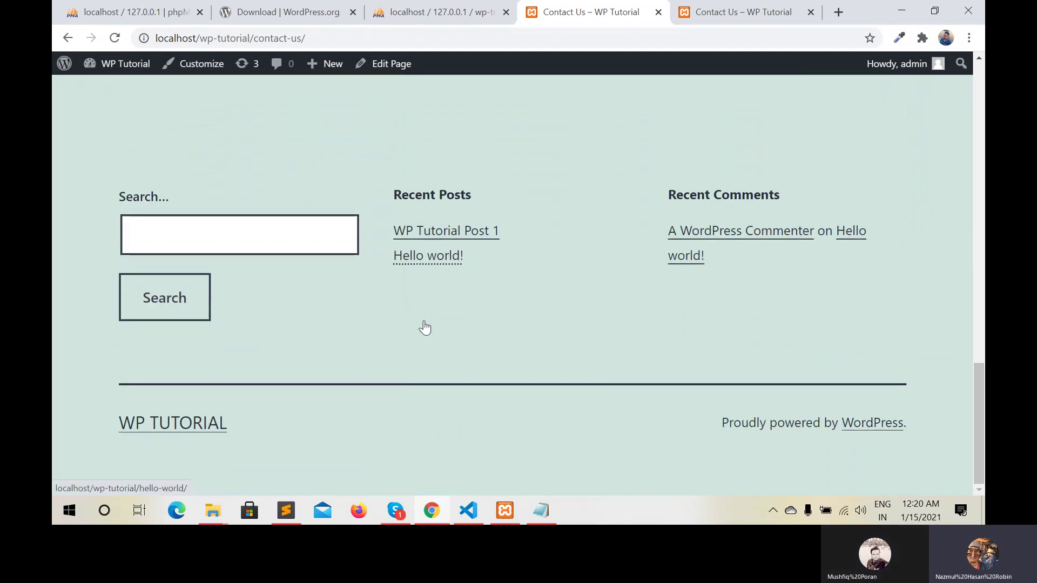
scroll(424, 322, up, 1)
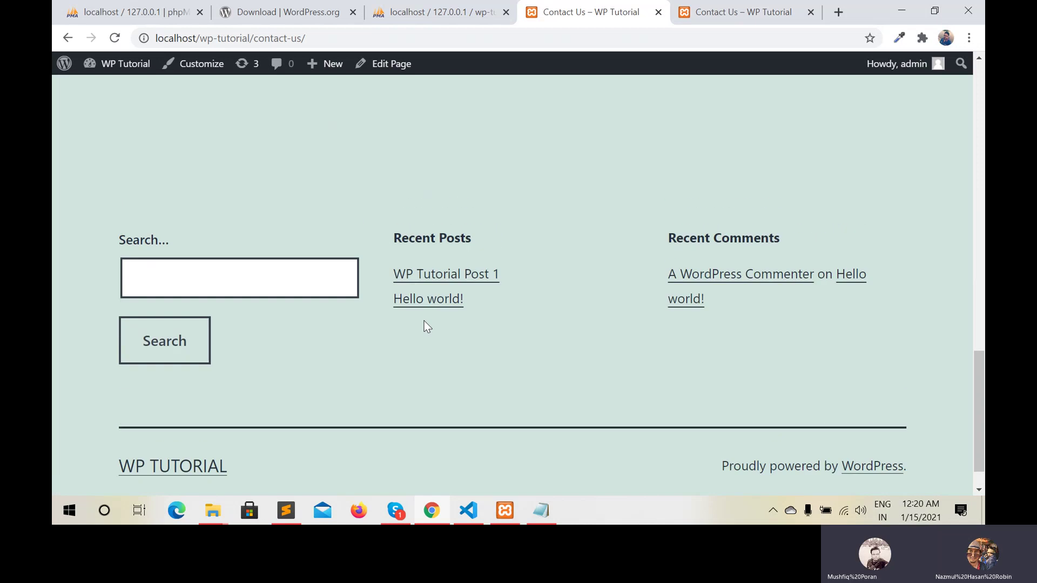
scroll(423, 321, up, 5)
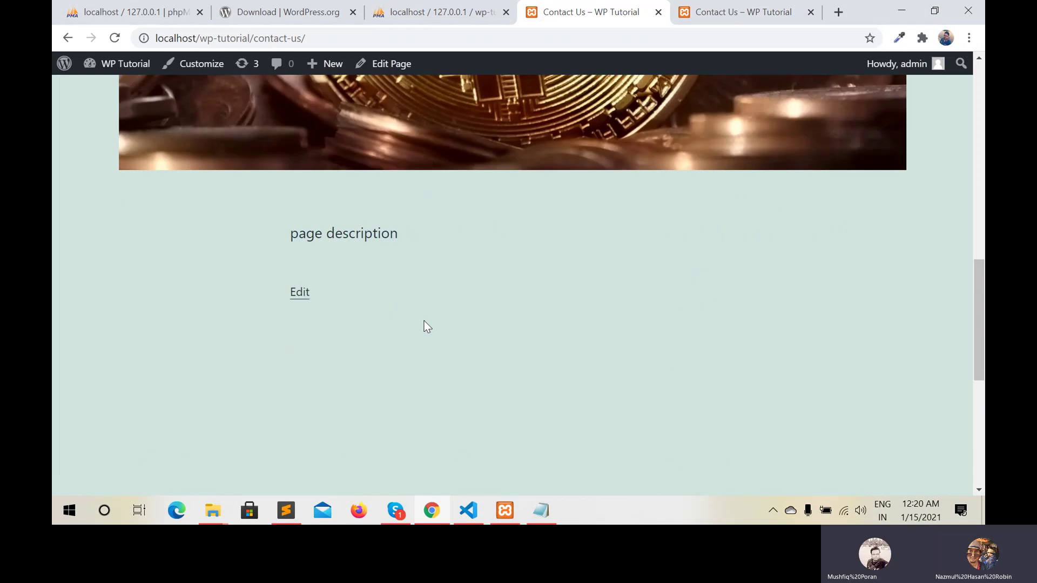
click(287, 511)
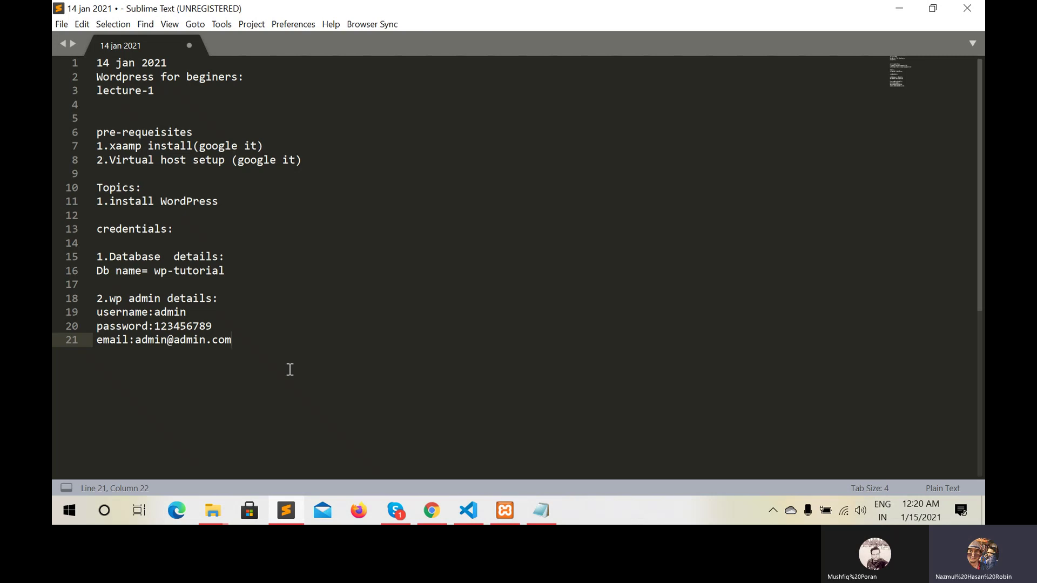
Add a 'Wp Learning:' heading with a 'Post type:' line below the admin details
key(Return)
key(Return)
key(Return)
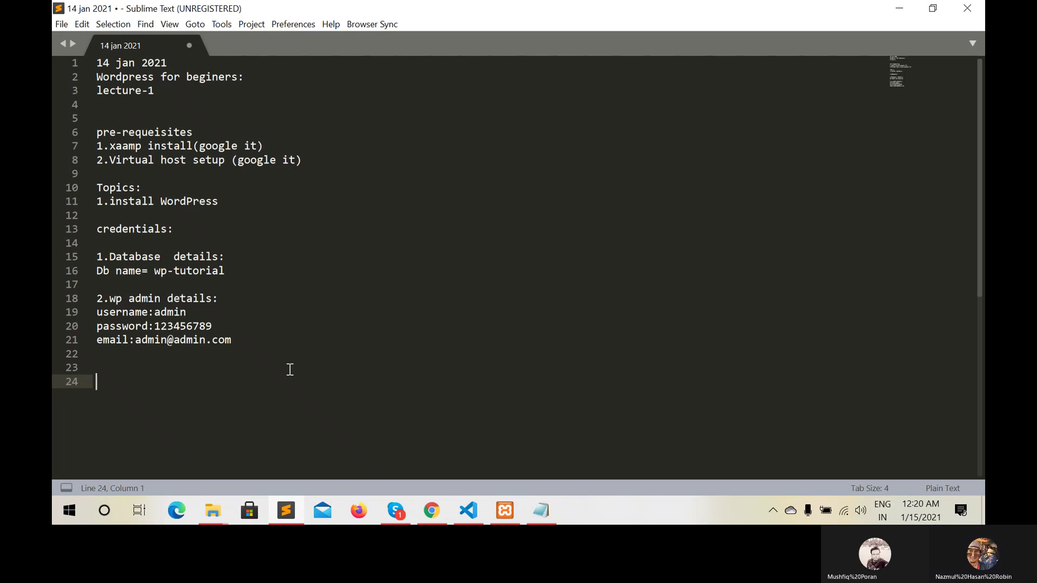
text(Wp )
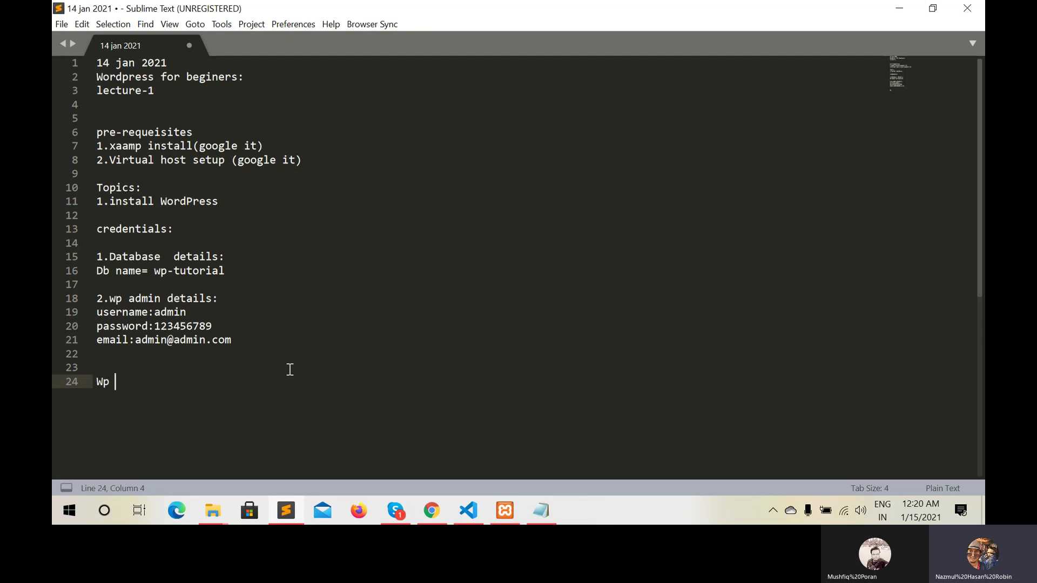
text(Learning:)
key(Return)
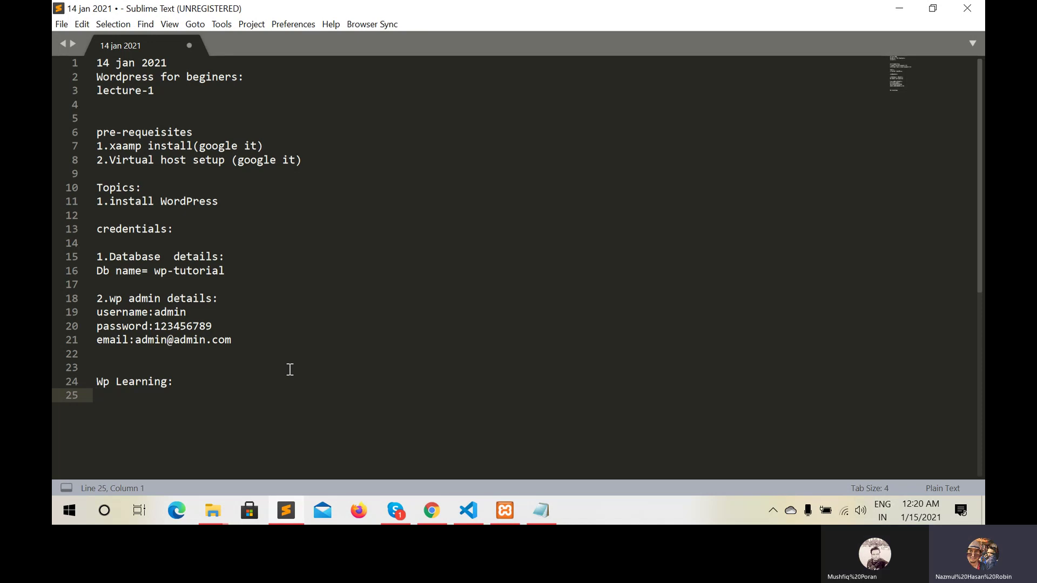
text(Post type)
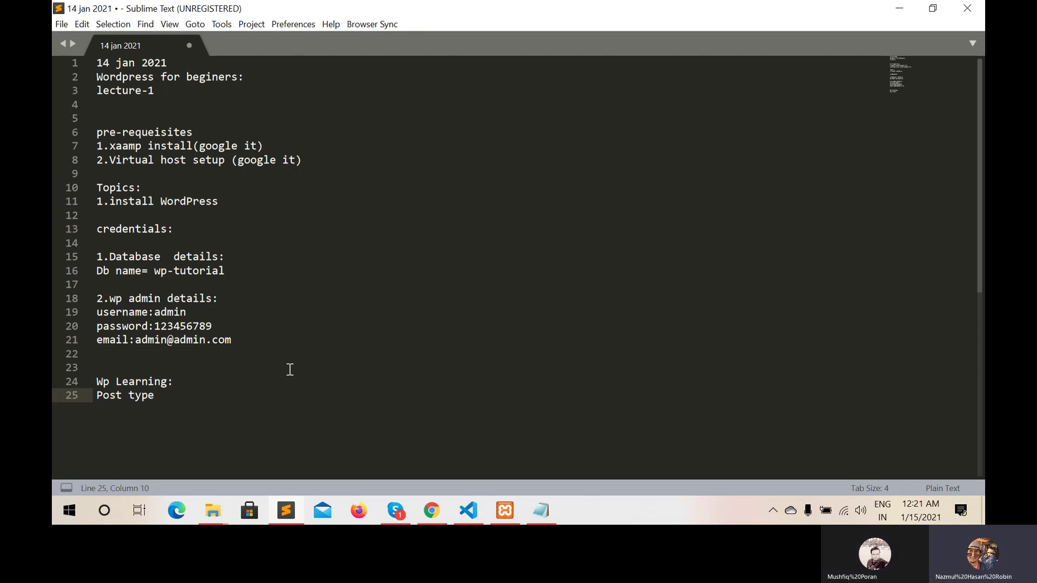
text(:)
key(Return)
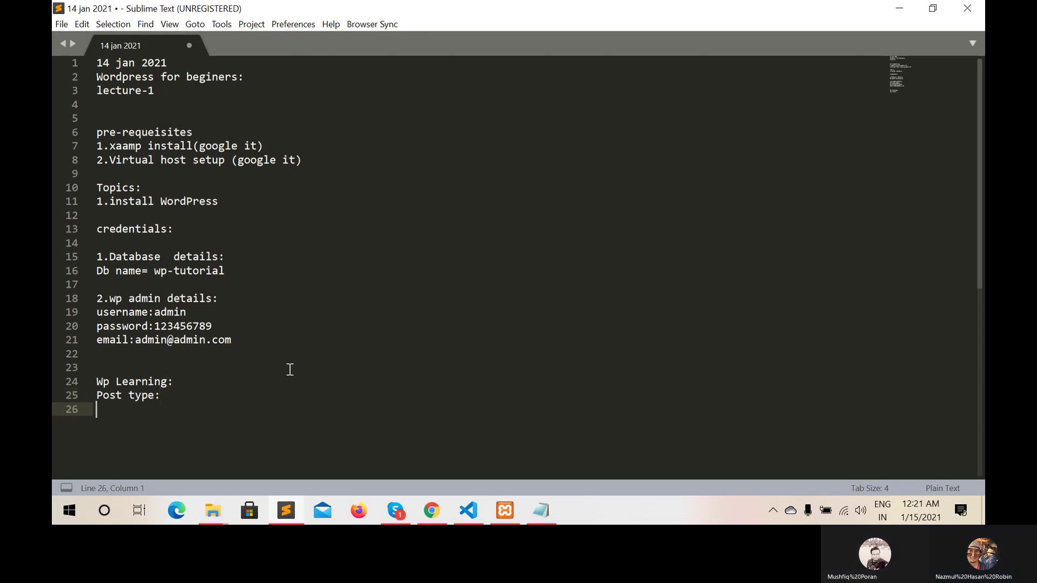
List '1.post' and '2.page' on separate lines under Post type
text(1post)
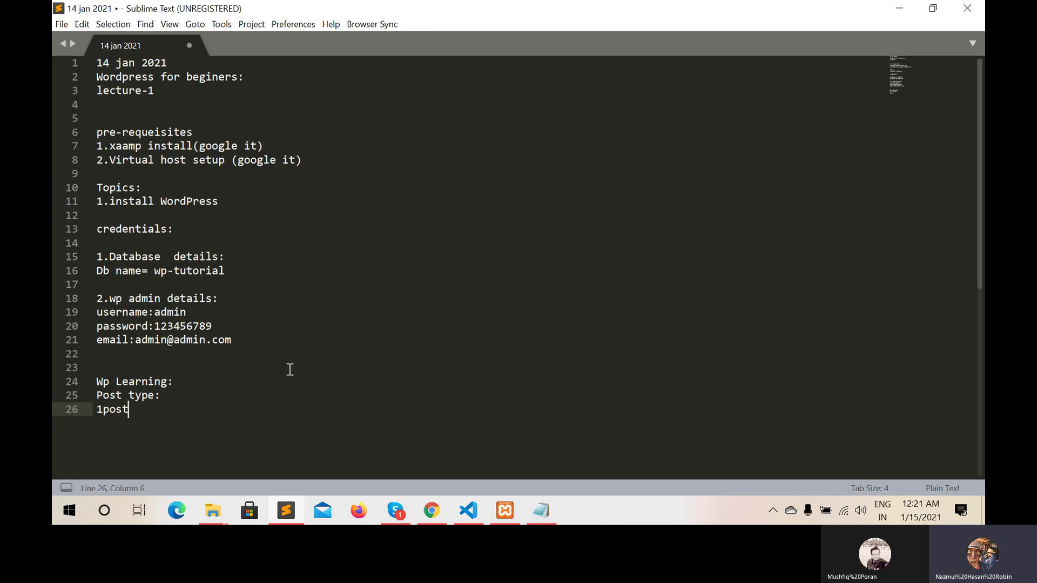
key(BackSpace)
key(BackSpace)
key(BackSpace)
key(BackSpace)
text(.post)
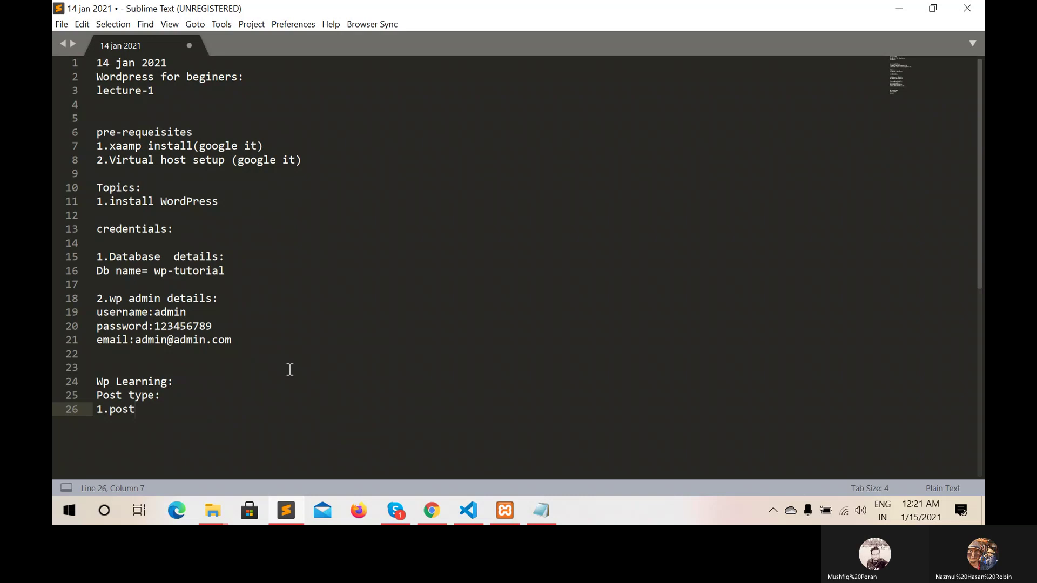
key(Return)
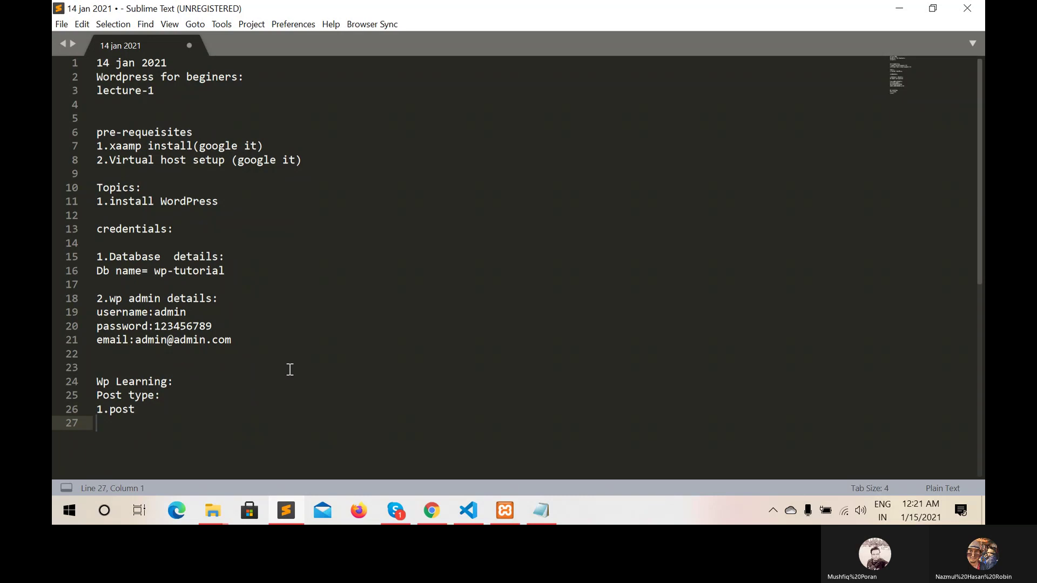
text(2)
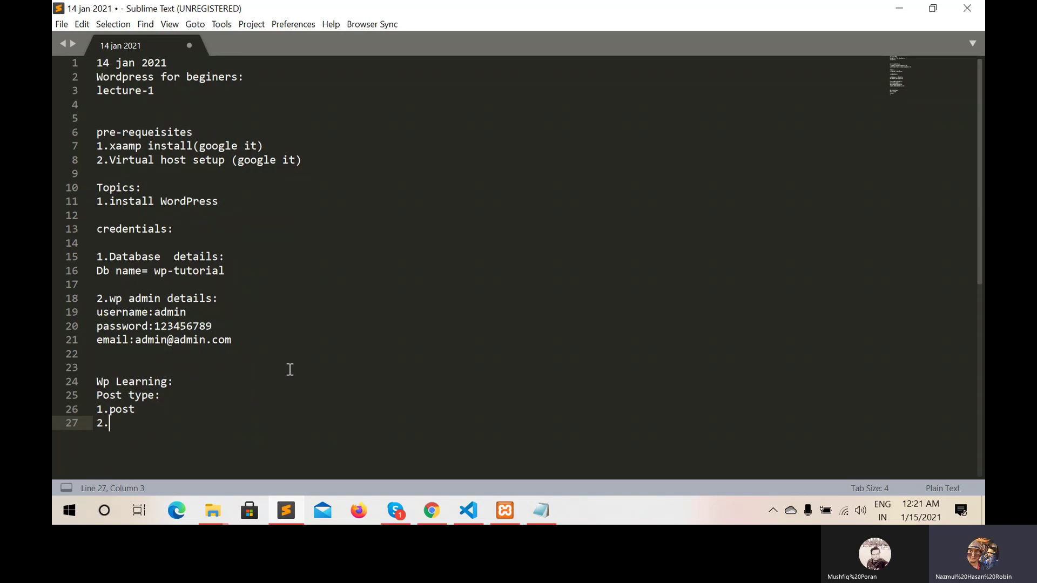
text(.page)
scroll(290, 369, down, 2)
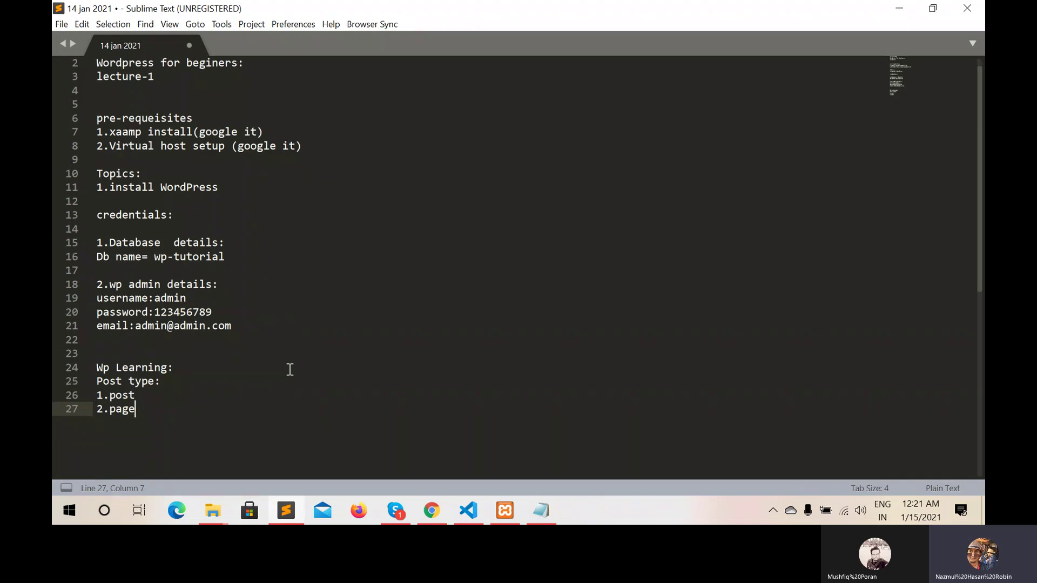
scroll(290, 369, up, 1)
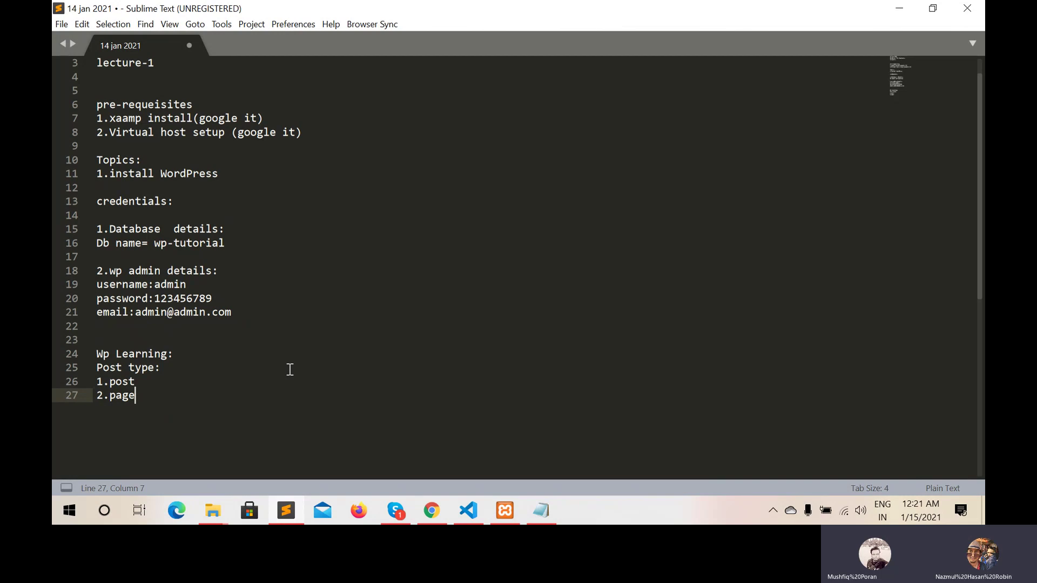
Search Google for 'contact form 7 wp' in a new browser tab
click(434, 509)
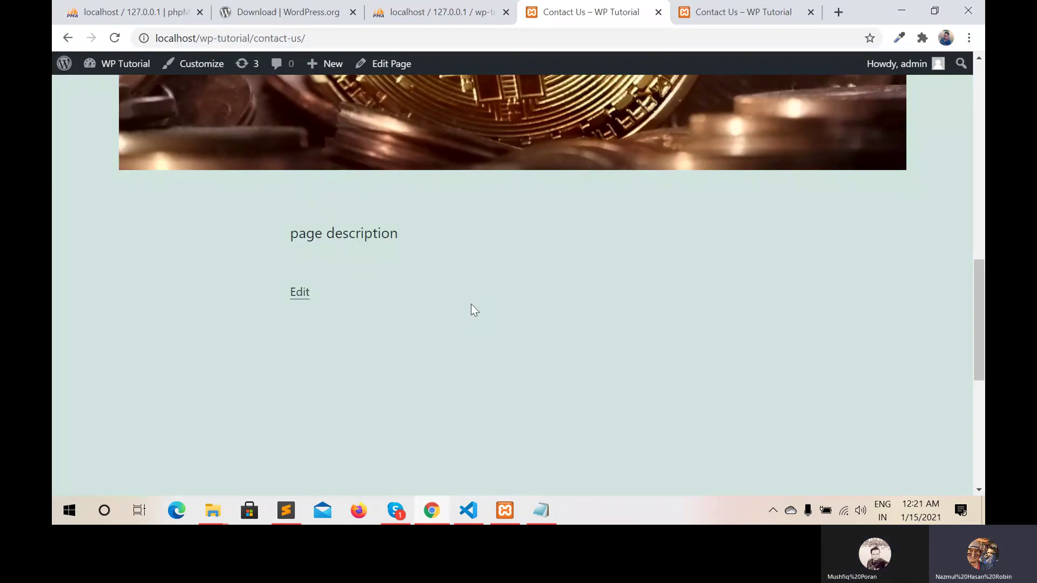
scroll(470, 308, up, 3)
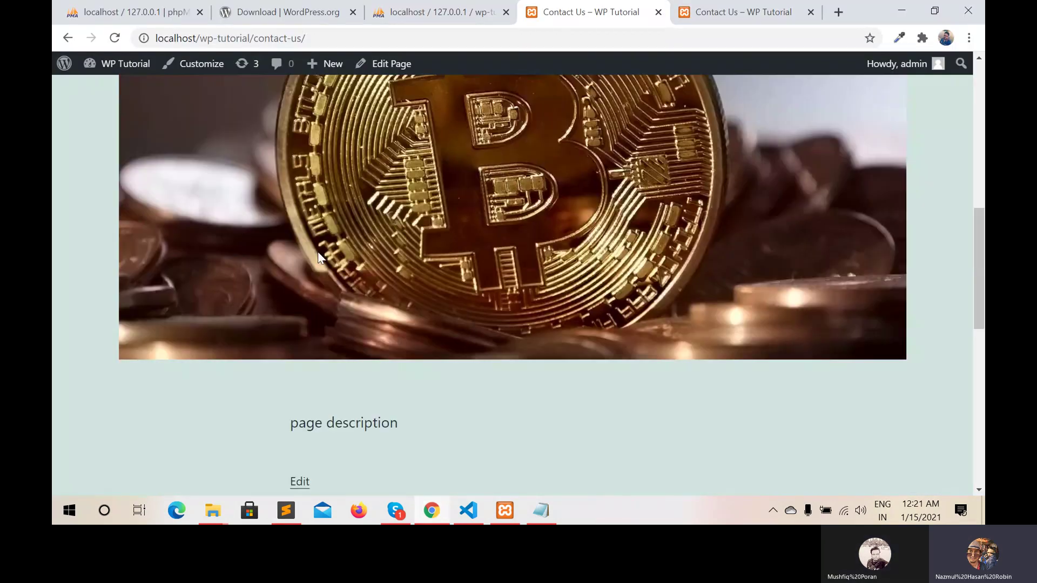
click(68, 39)
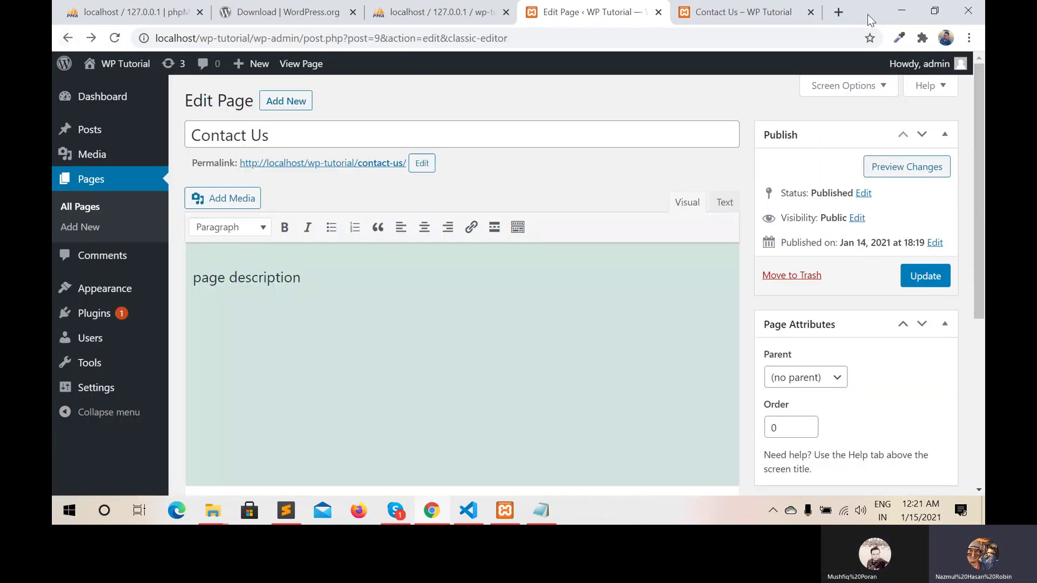
click(838, 11)
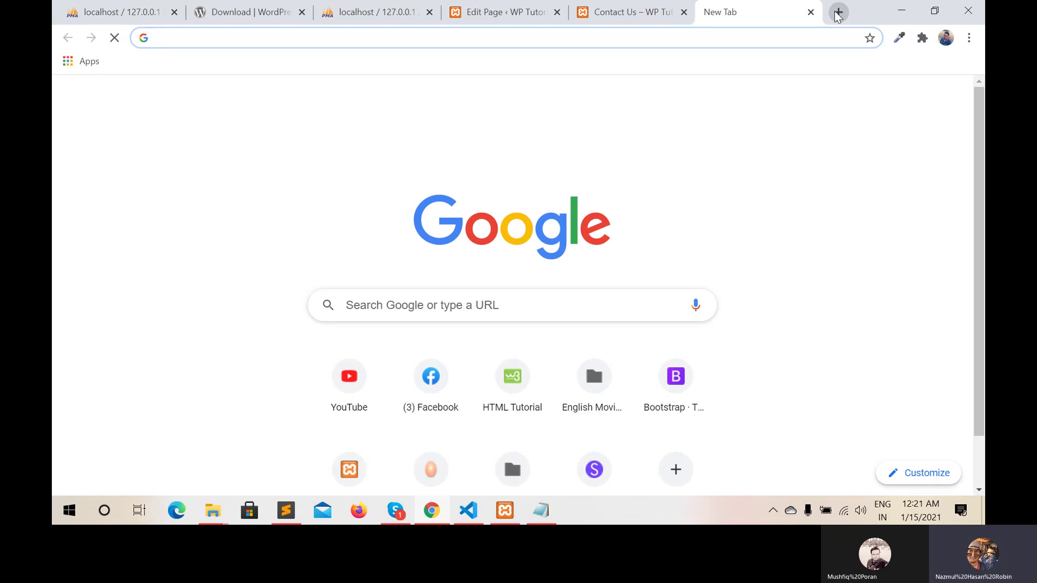
text(co)
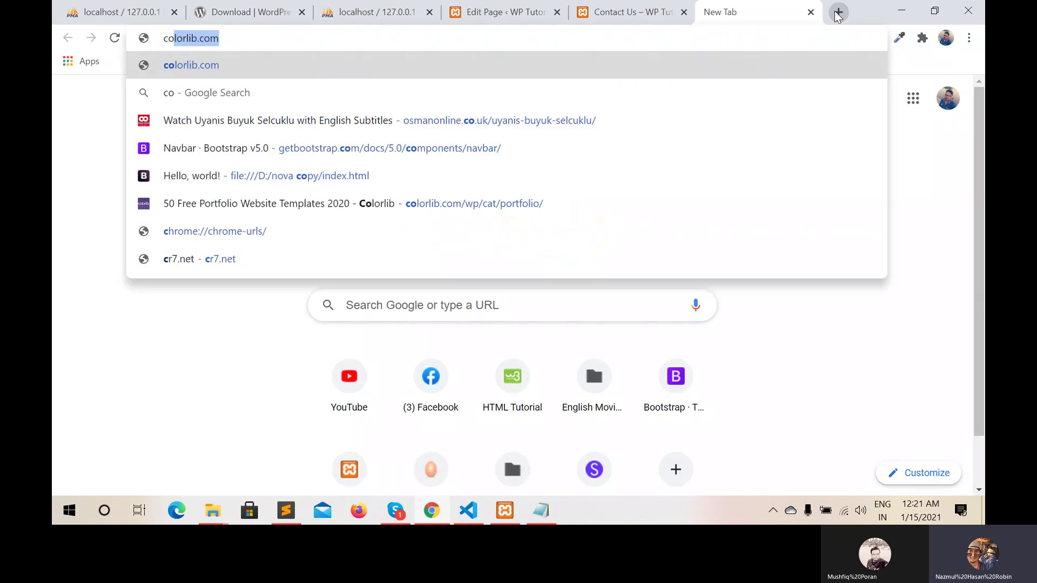
text(ntact)
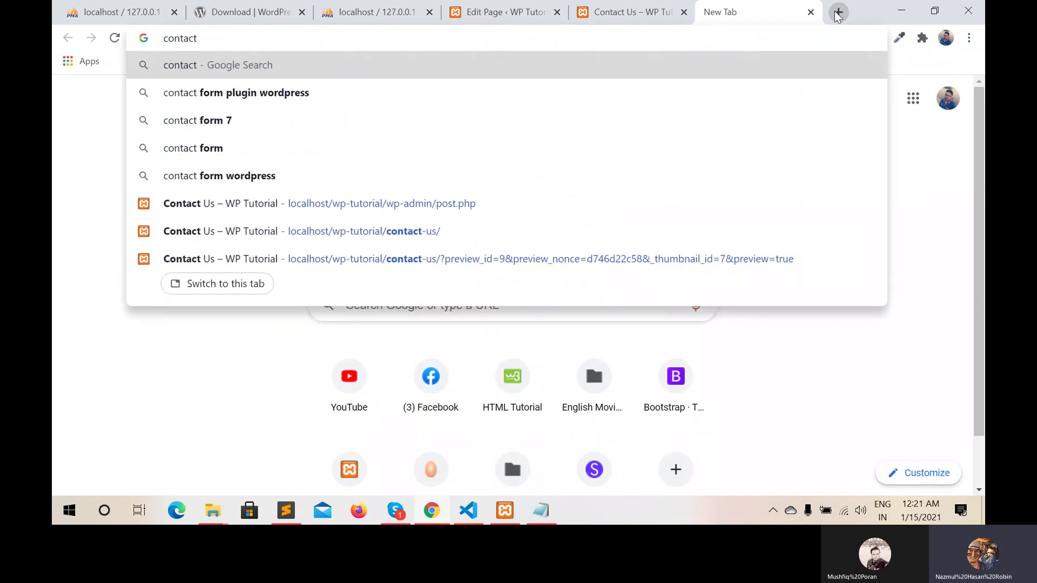
text( f)
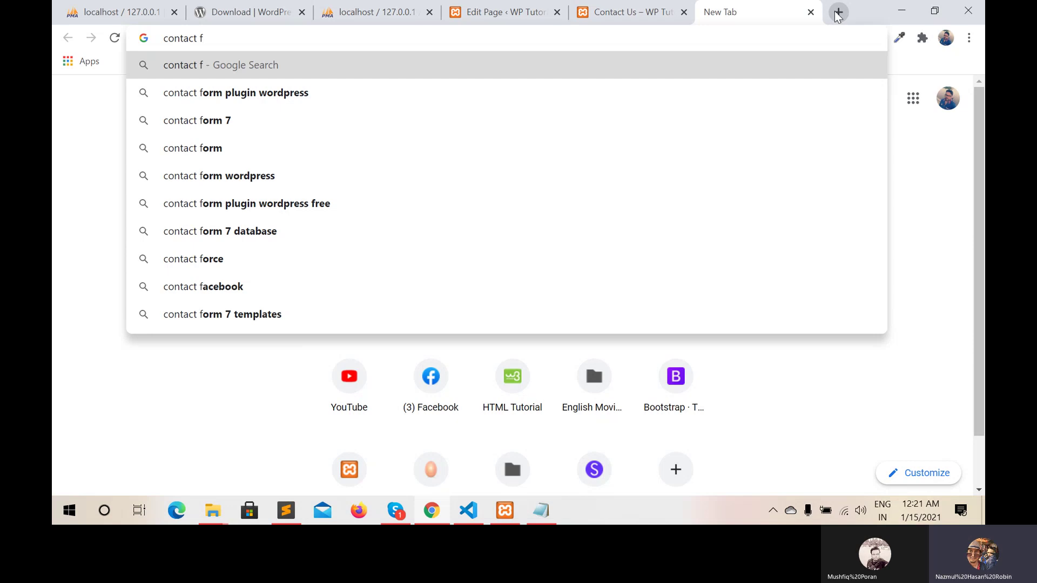
text(f)
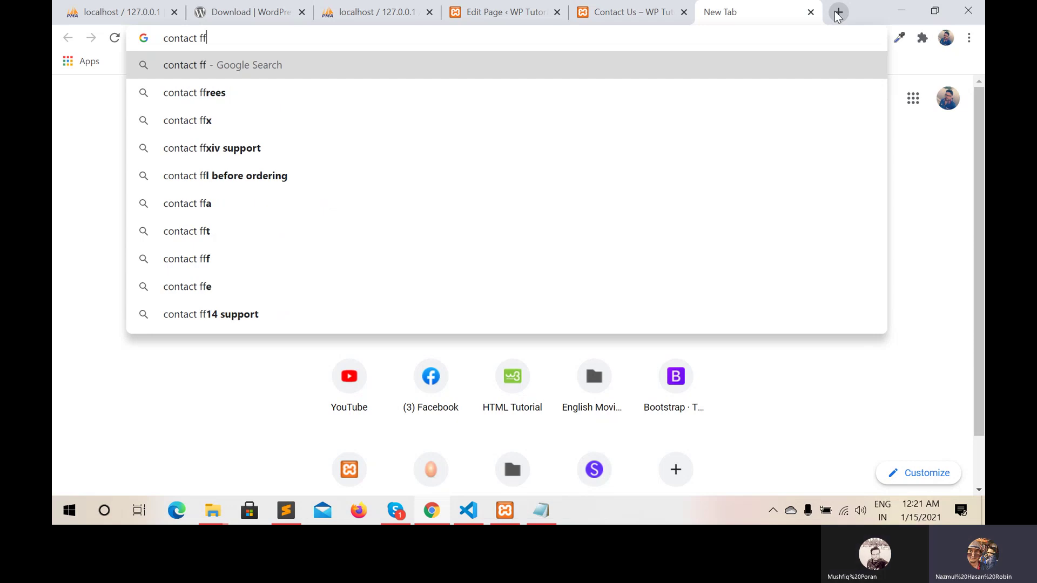
key(BackSpace)
text(orm)
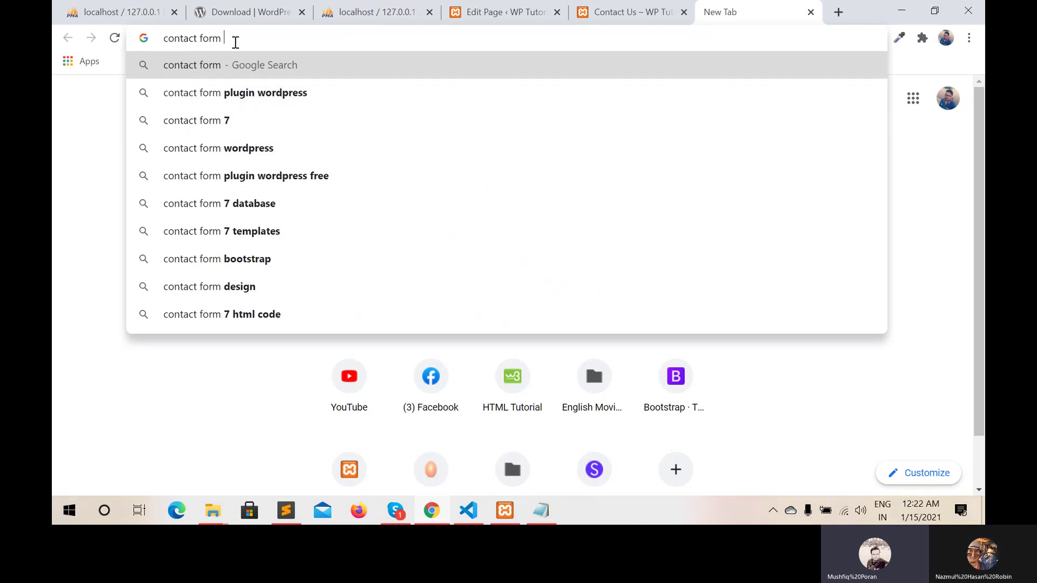
text(7)
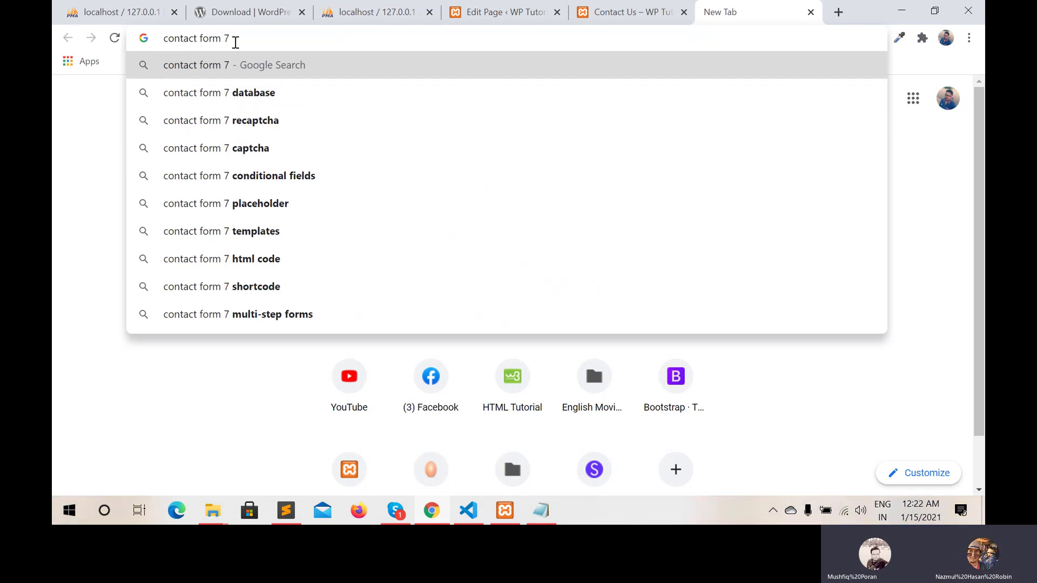
text( wp)
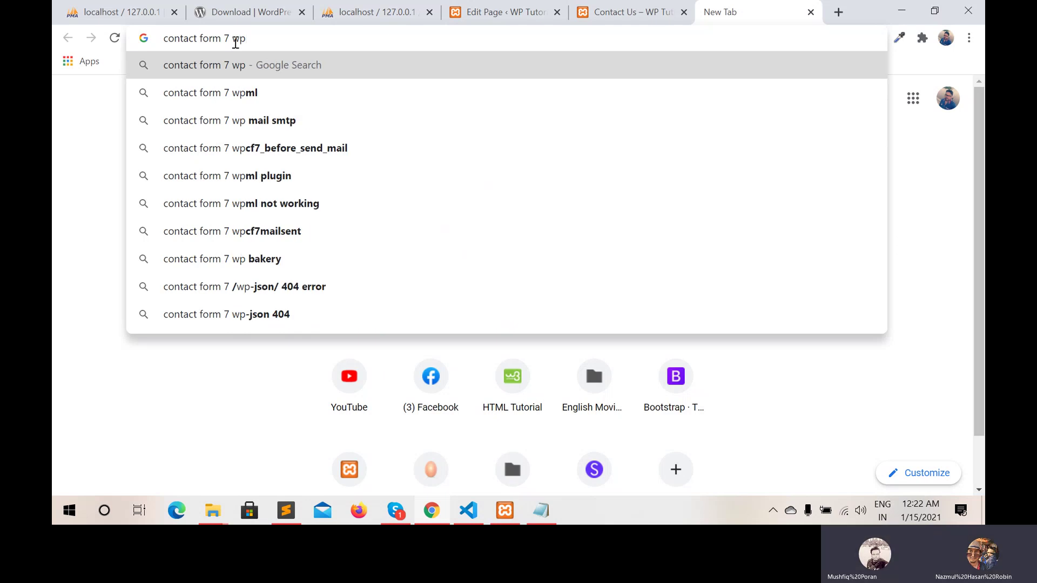
key(Return)
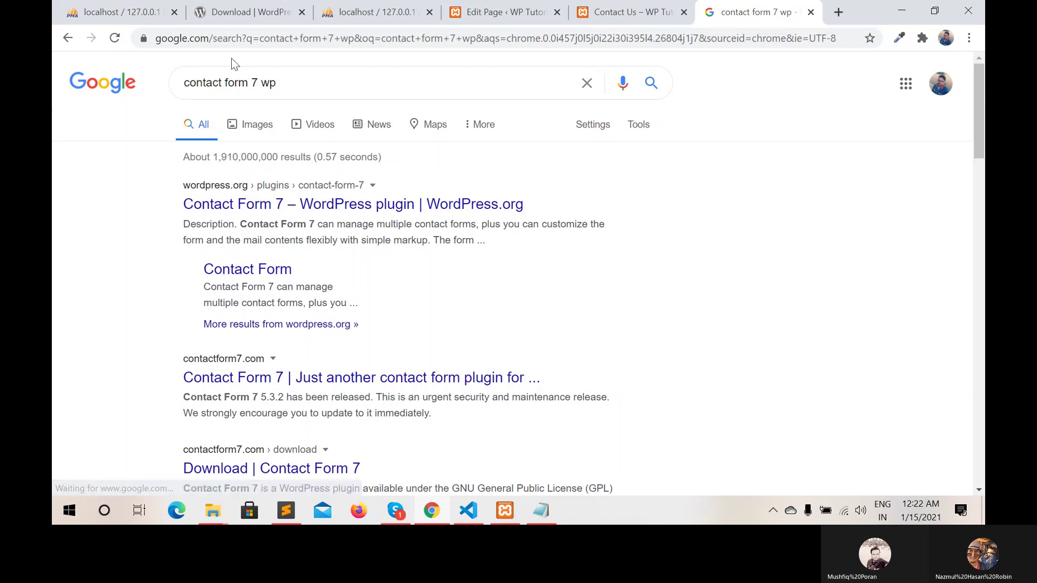
Download contact-form-7.5.3.2.zip from the WordPress.org plugin page, then minimize the windows
click(331, 210)
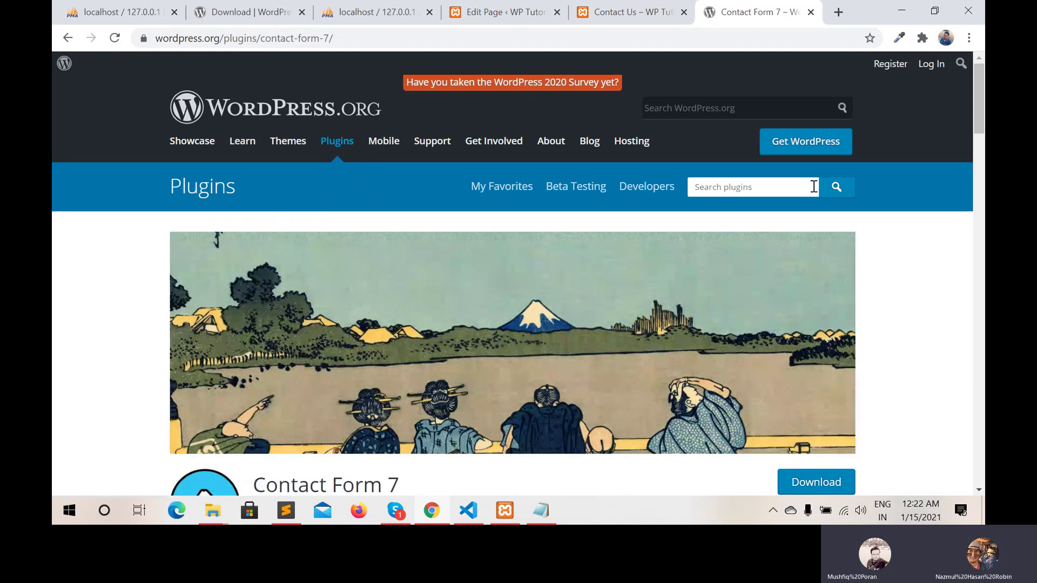
click(822, 476)
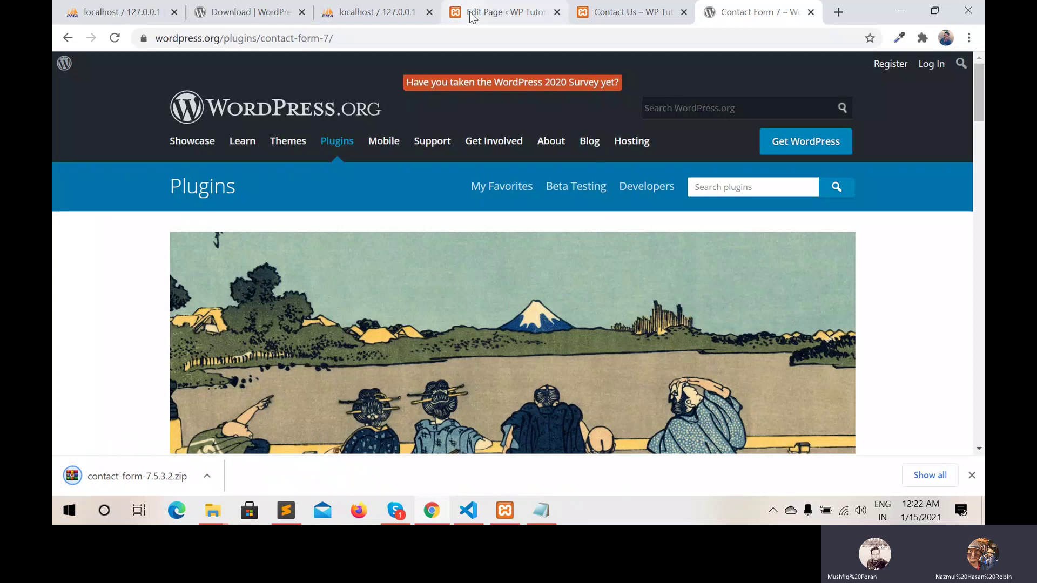
click(647, 13)
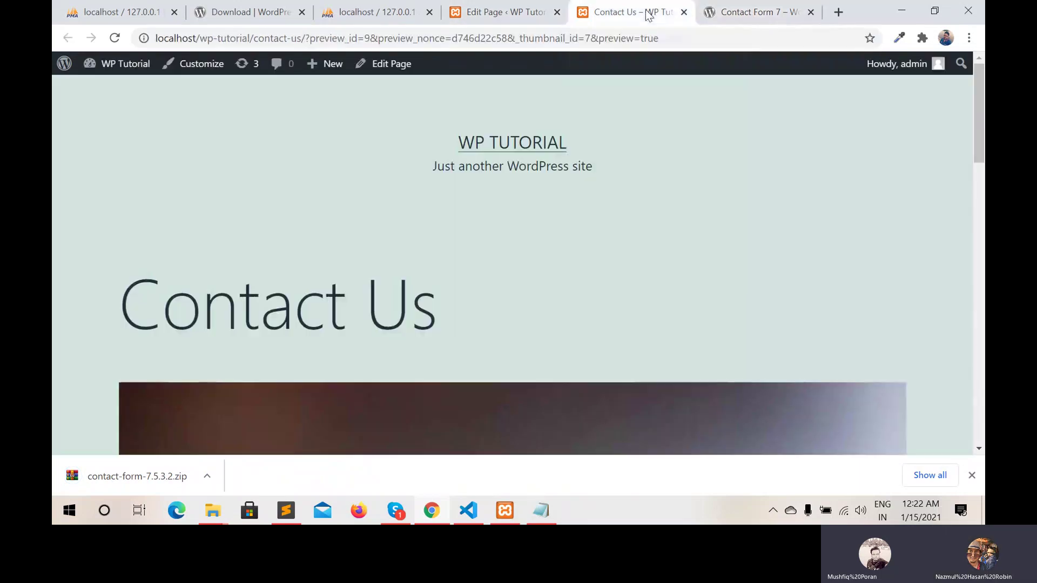
click(518, 10)
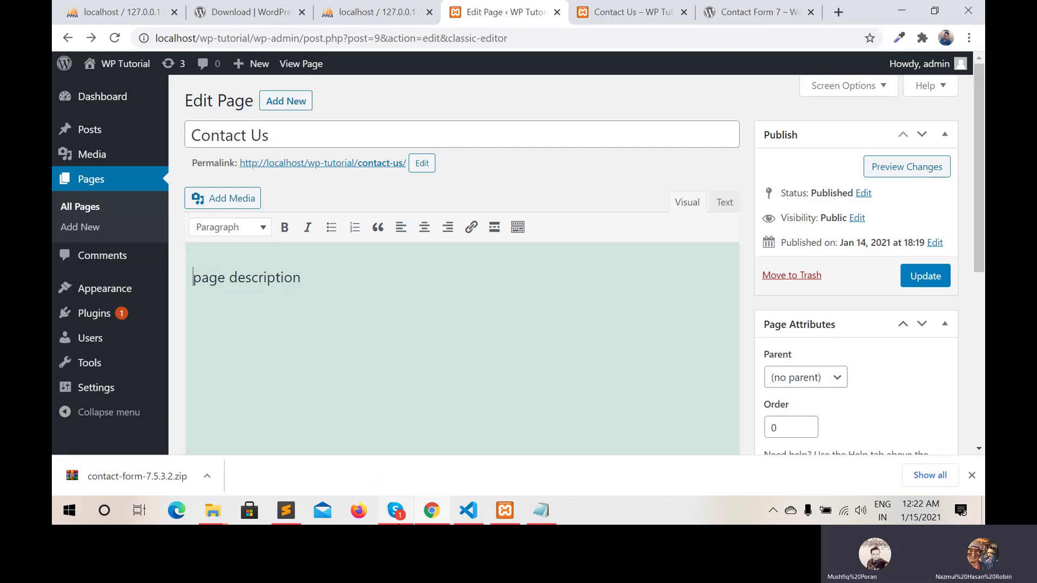
click(904, 10)
click(903, 9)
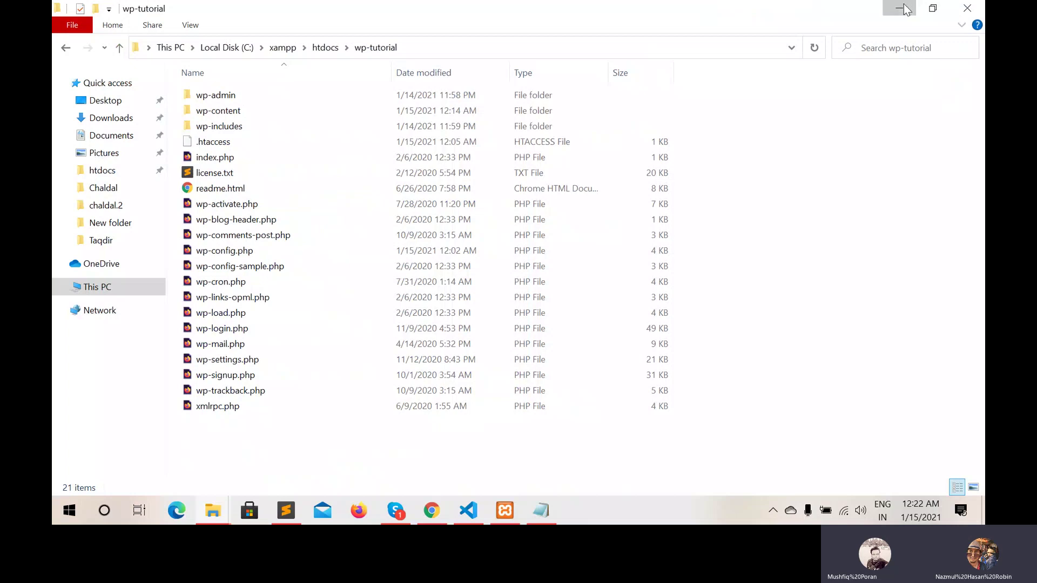
Open the wp-tutorial folder under htdocs via This PC in File Explorer
click(903, 10)
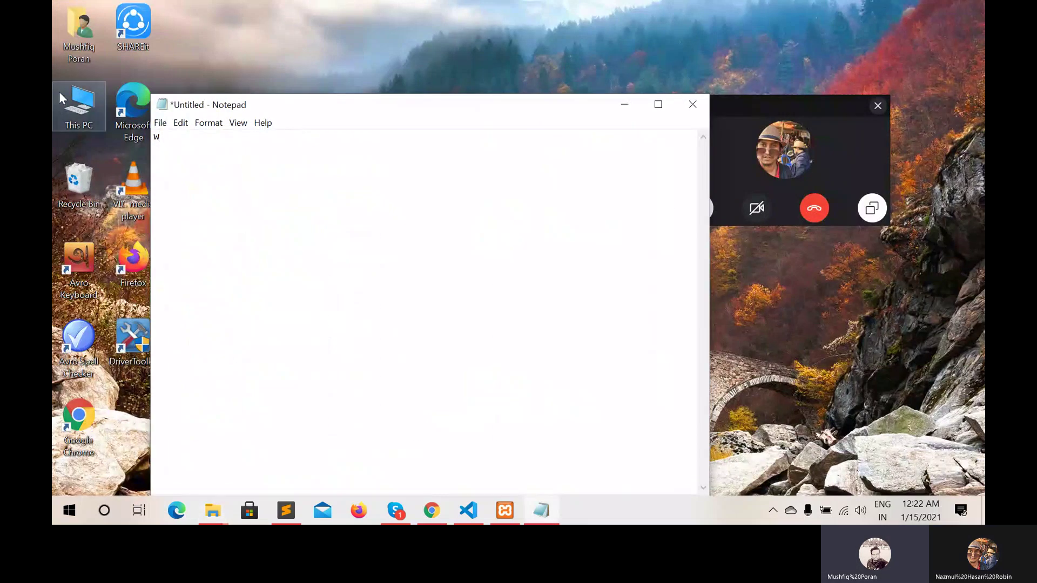
click(75, 111)
double_click(76, 111)
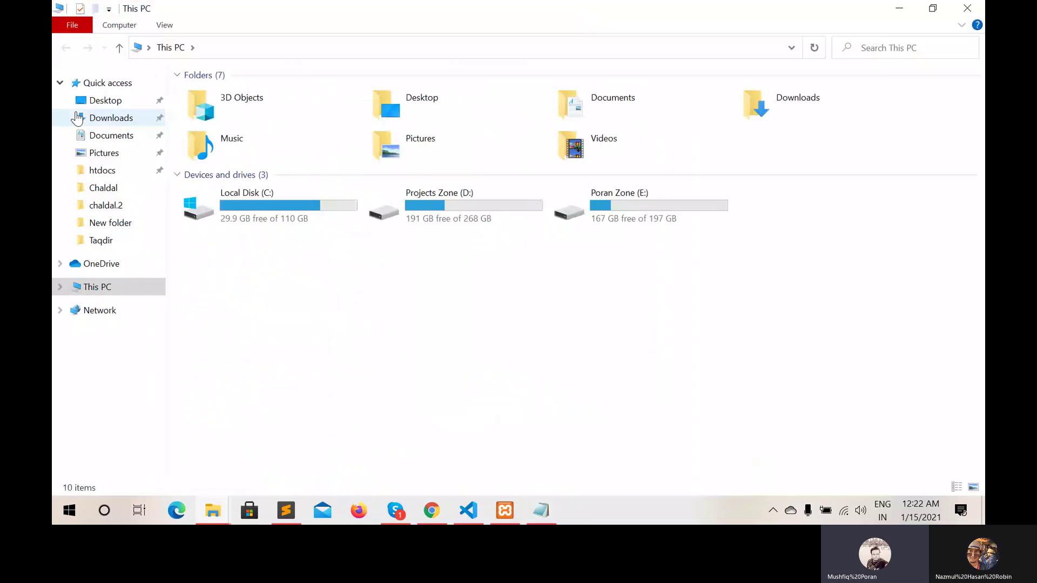
click(110, 172)
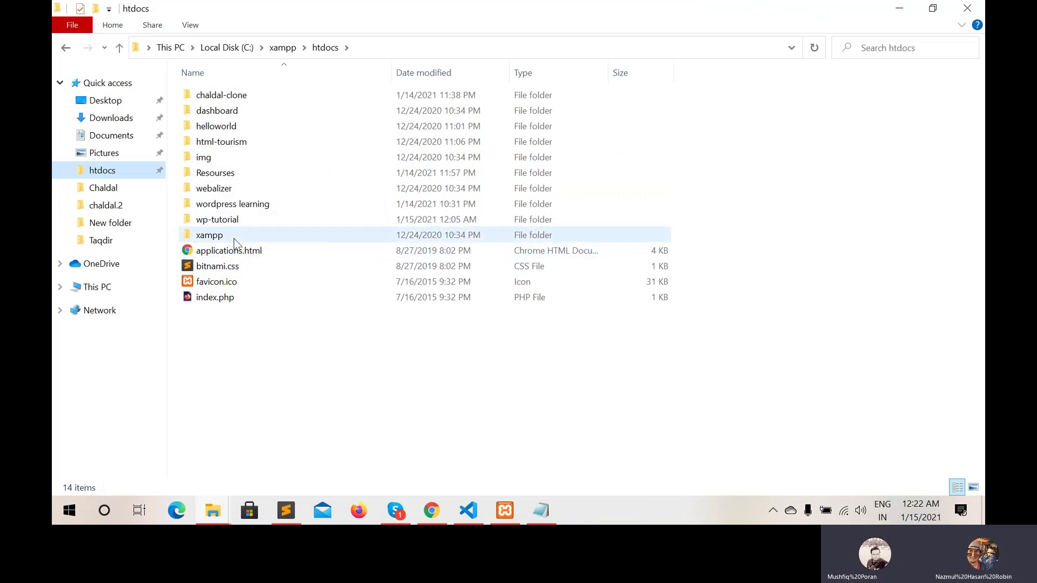
double_click(233, 222)
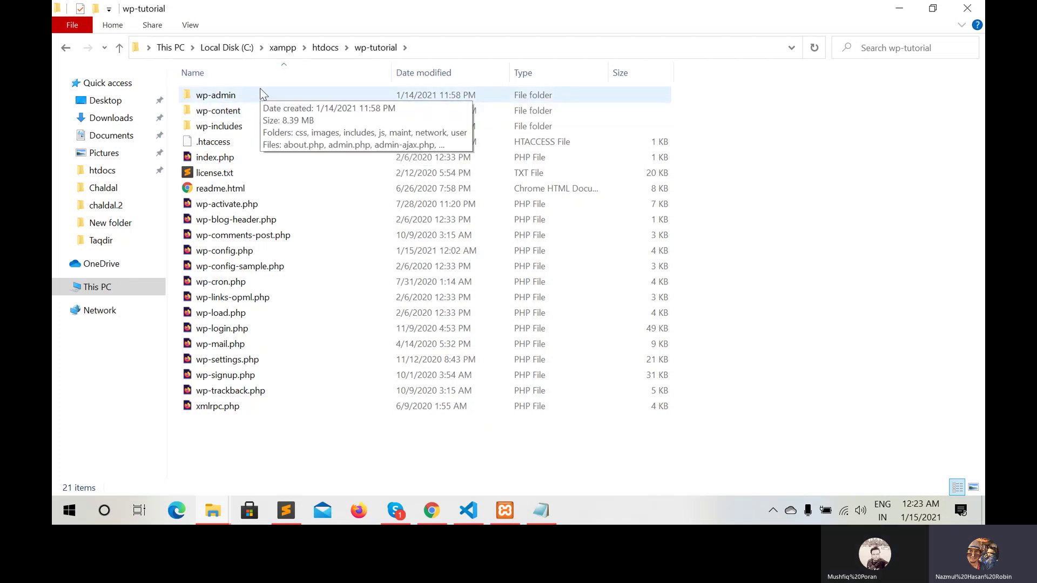
Open wp-content/themes to see the three default themes, then return to the page editor
double_click(225, 113)
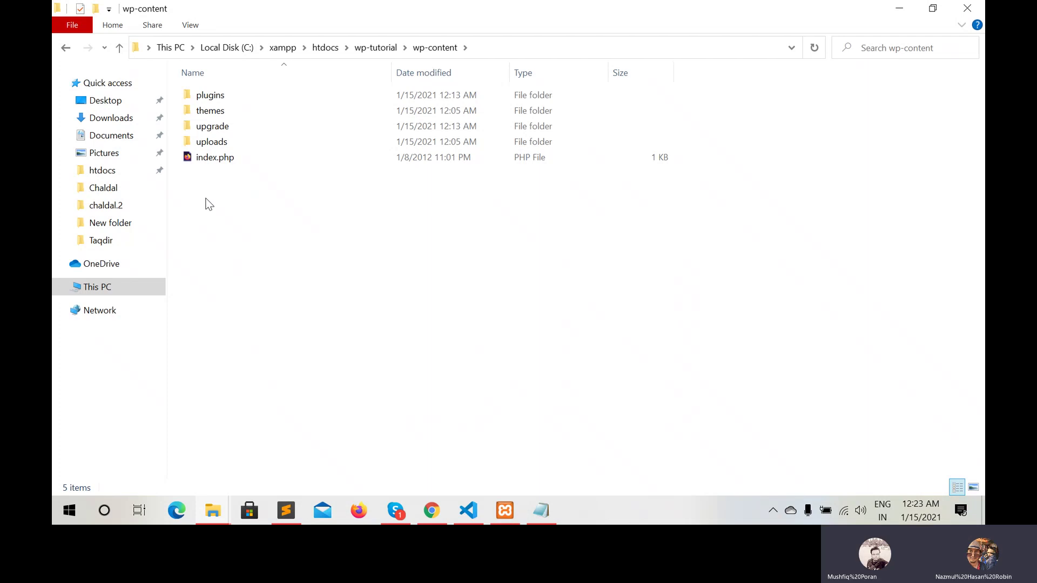
click(219, 114)
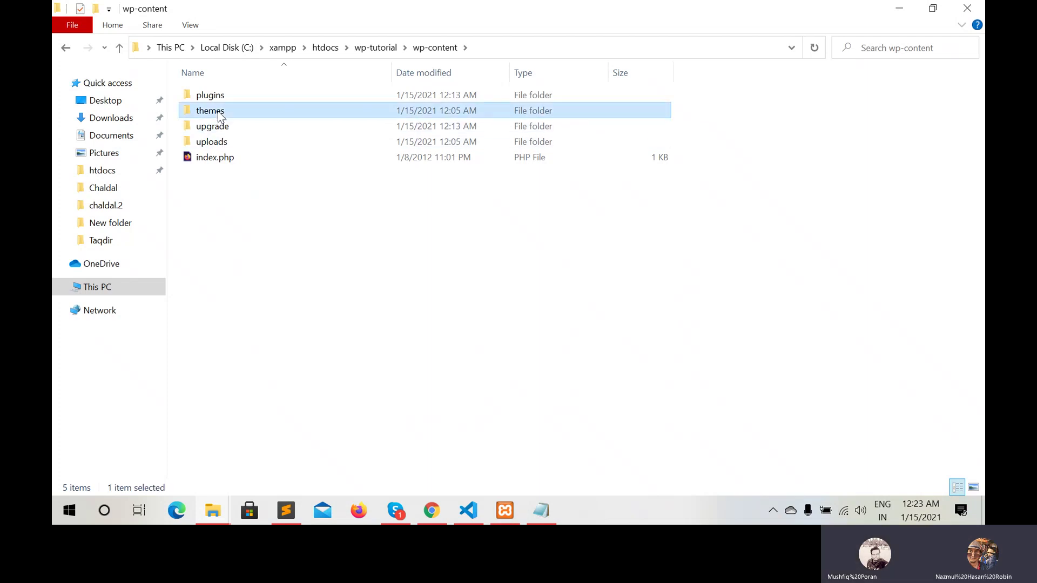
double_click(220, 115)
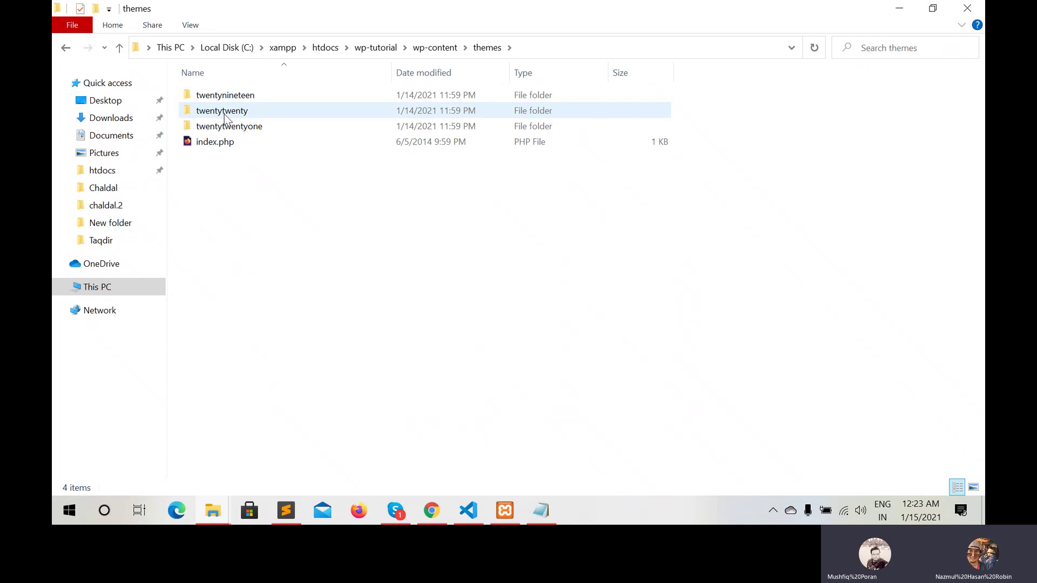
click(429, 509)
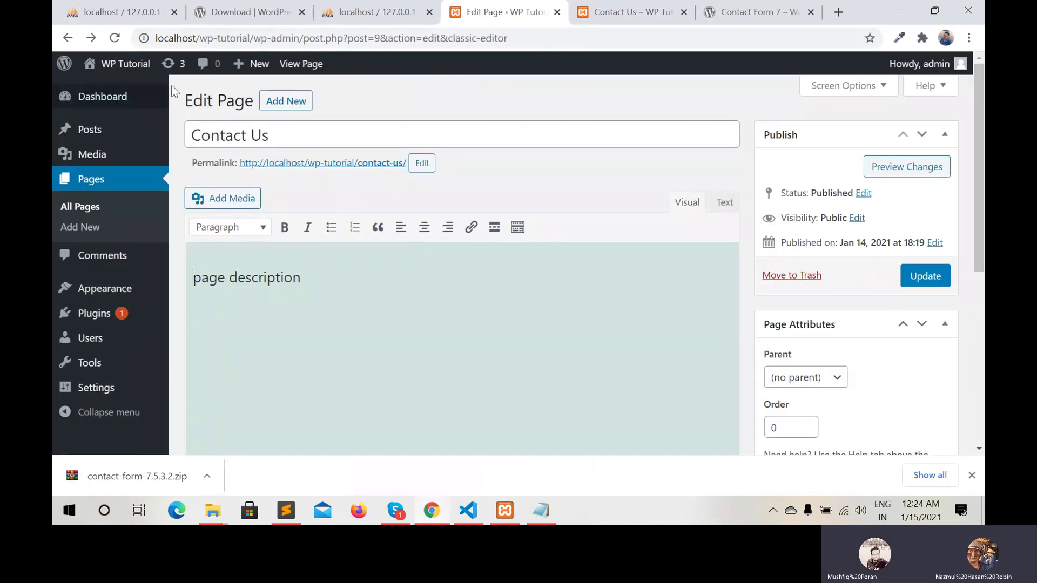
Go to Appearance > Themes to list Twenty Twenty-One, Twenty Nineteen and Twenty Twenty
mouse_move(101, 113)
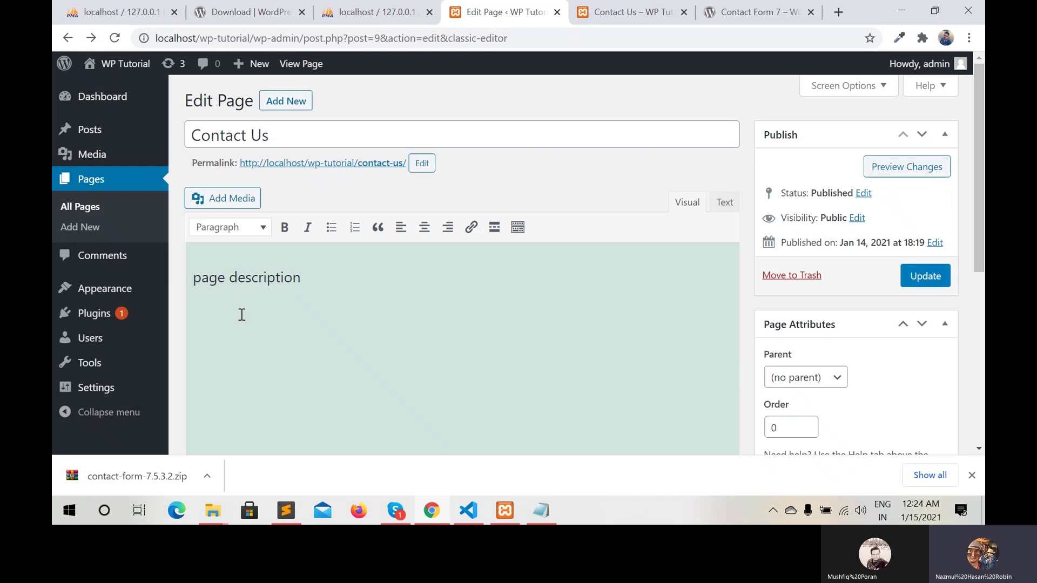
mouse_move(130, 288)
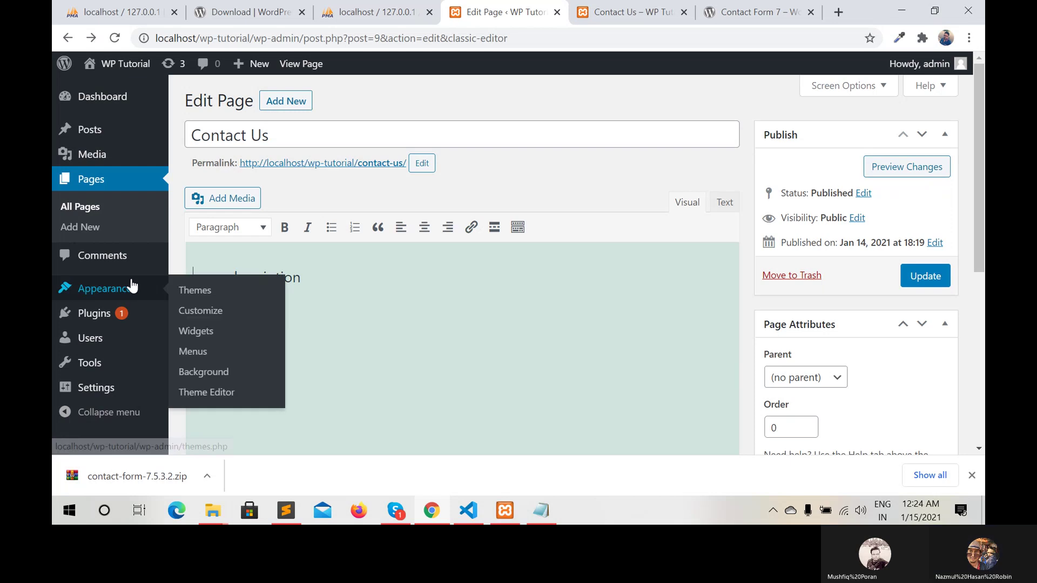
click(196, 295)
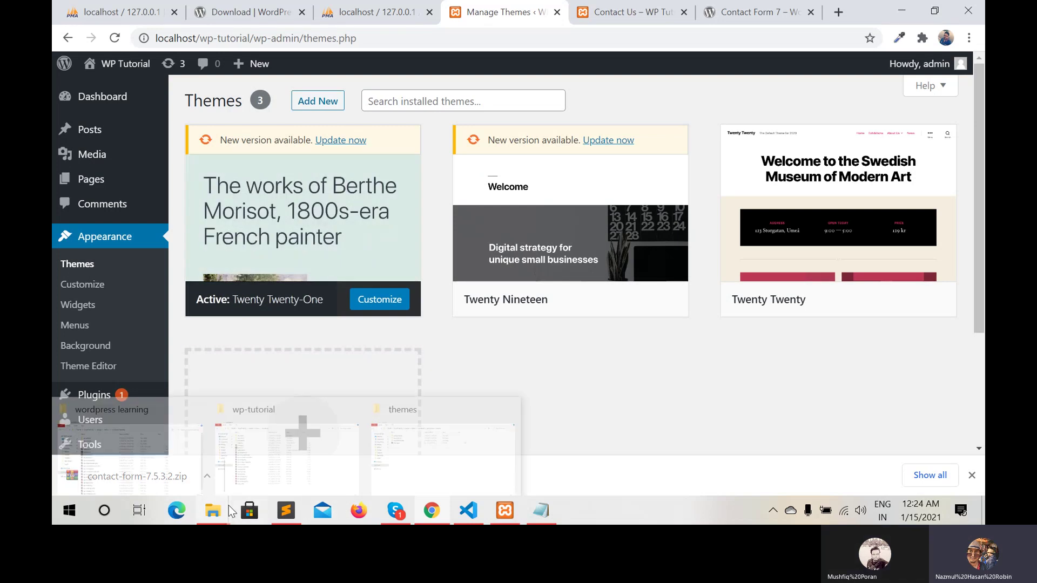
mouse_move(216, 511)
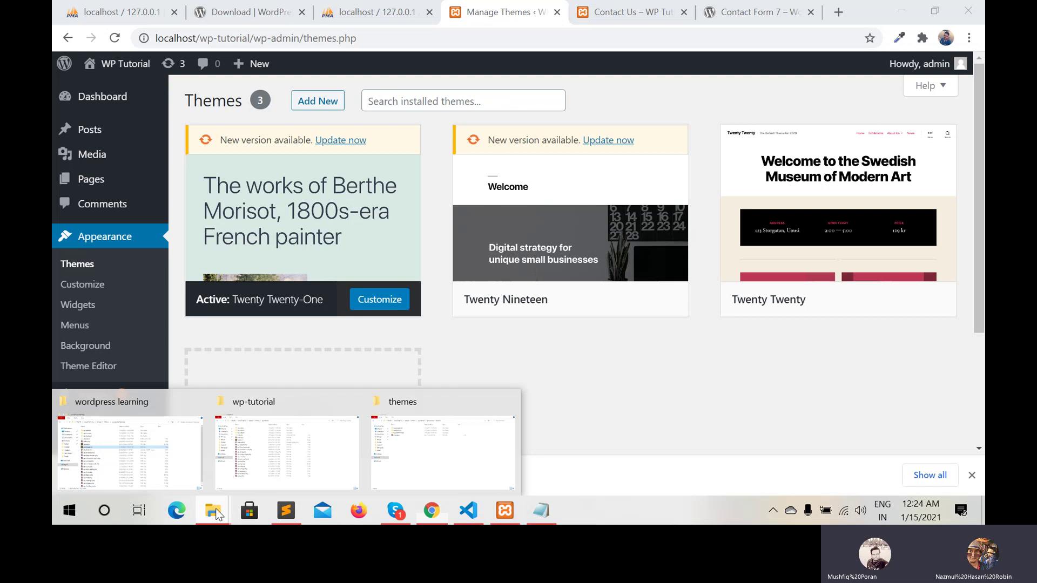
Inspect twentytwentyone, then open wp-content/plugins (akismet, disable-gutenberg) and return to Themes
click(404, 463)
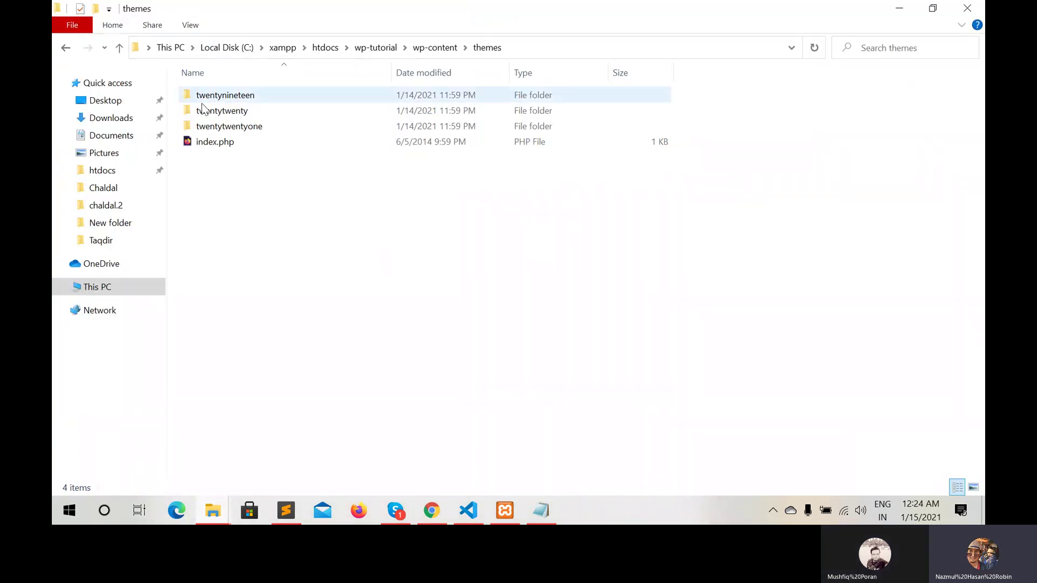
double_click(229, 125)
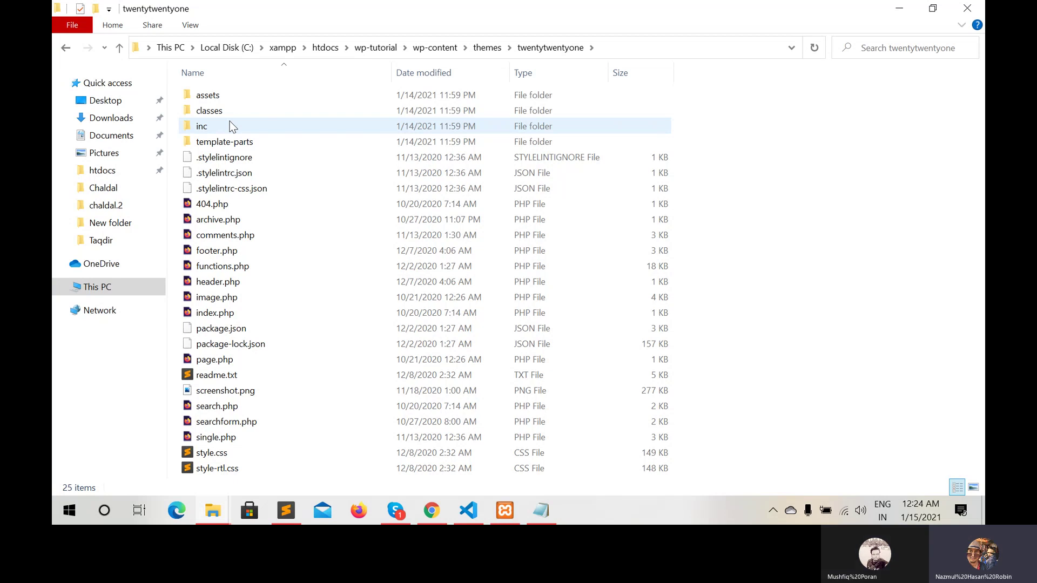
click(117, 53)
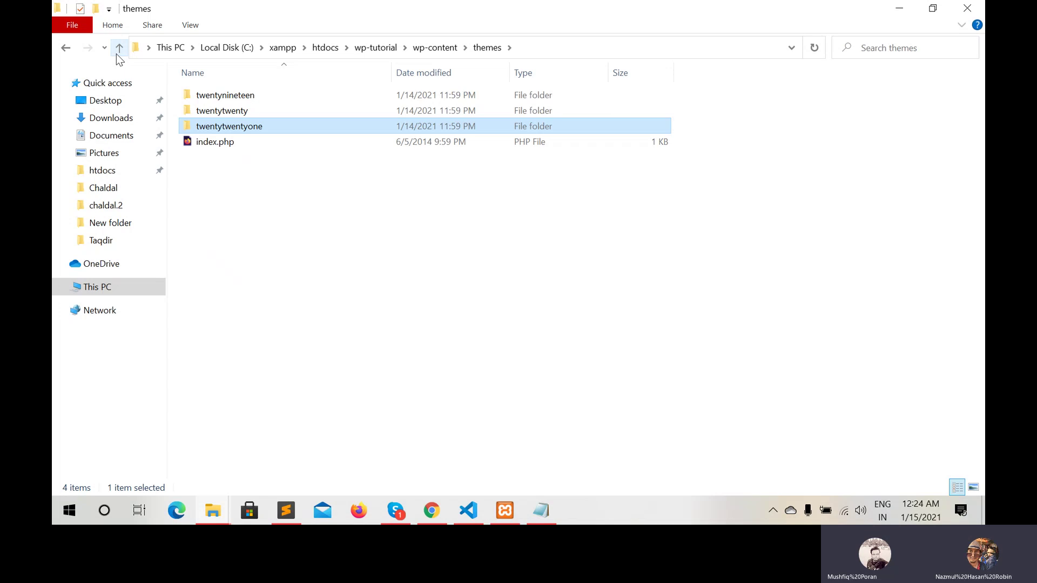
click(117, 53)
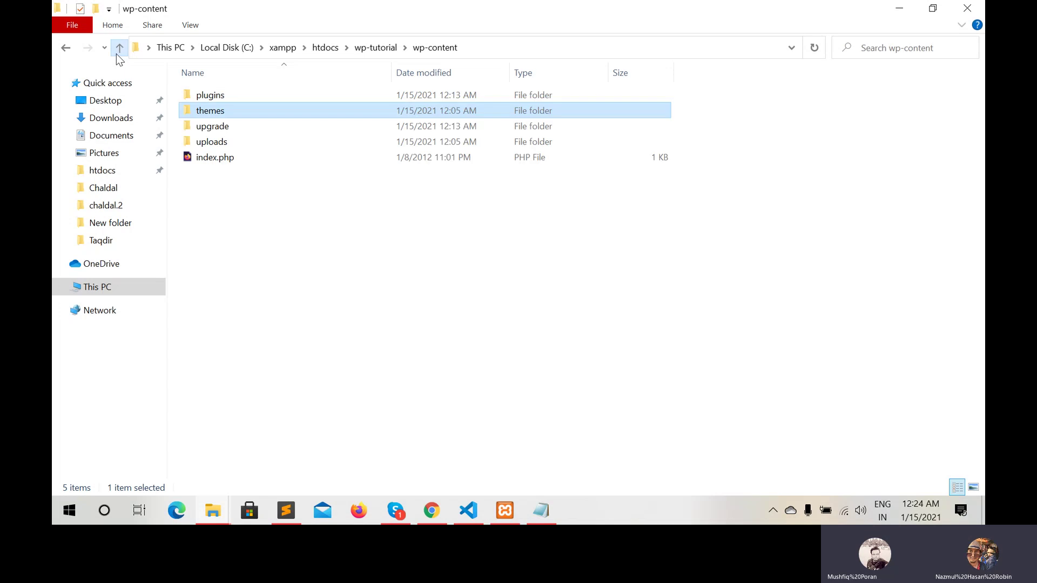
double_click(209, 95)
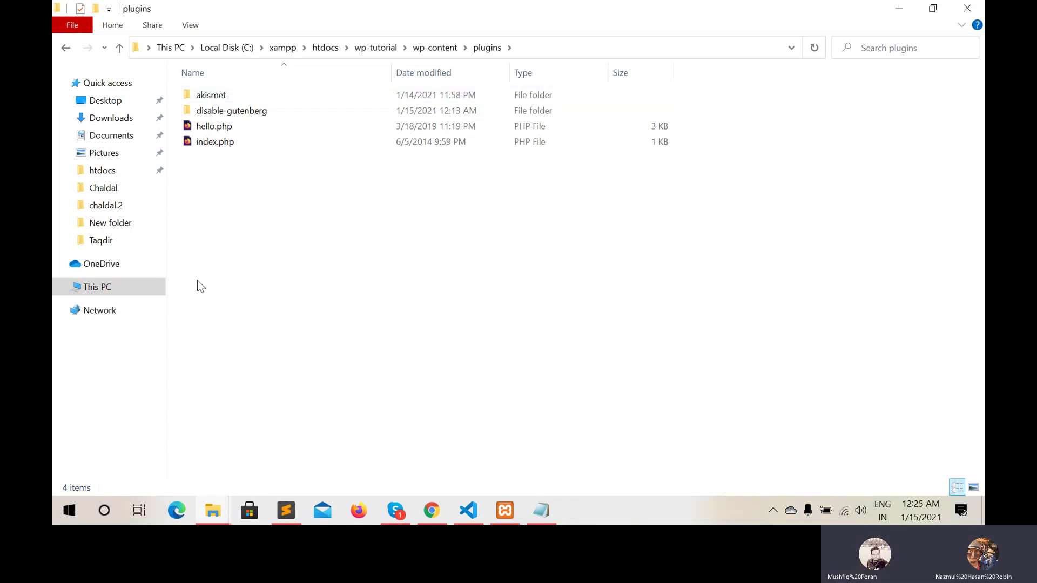
click(432, 511)
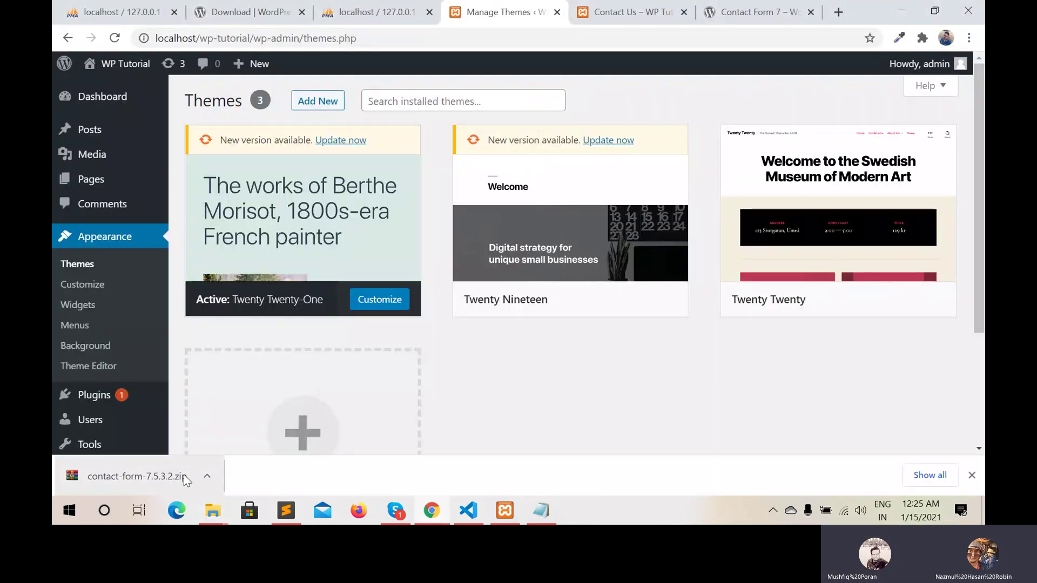
Reveal contact-form-7.5.3.2.zip in the Downloads folder from the browser's download bar
click(205, 476)
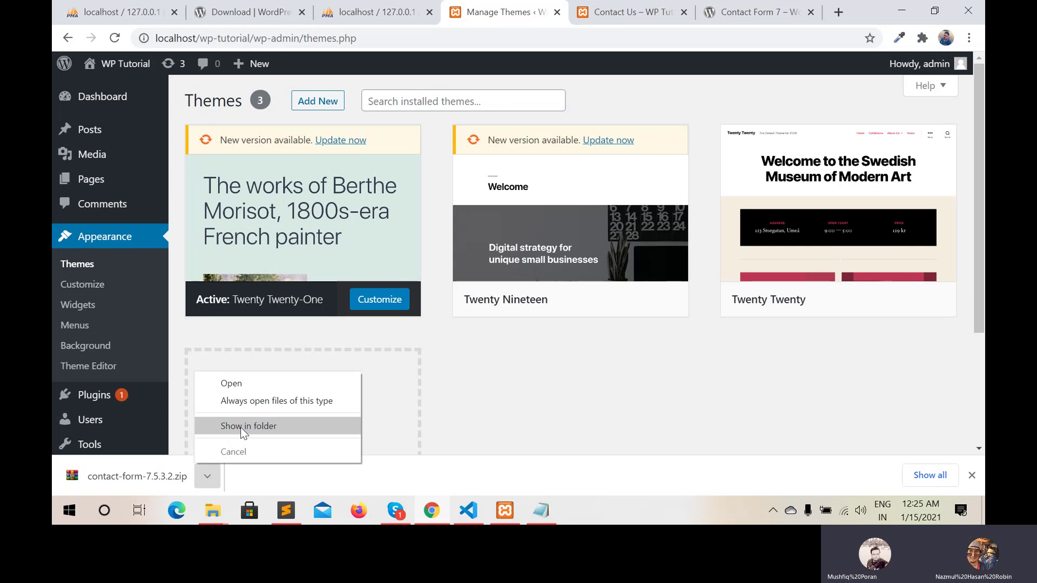
click(241, 427)
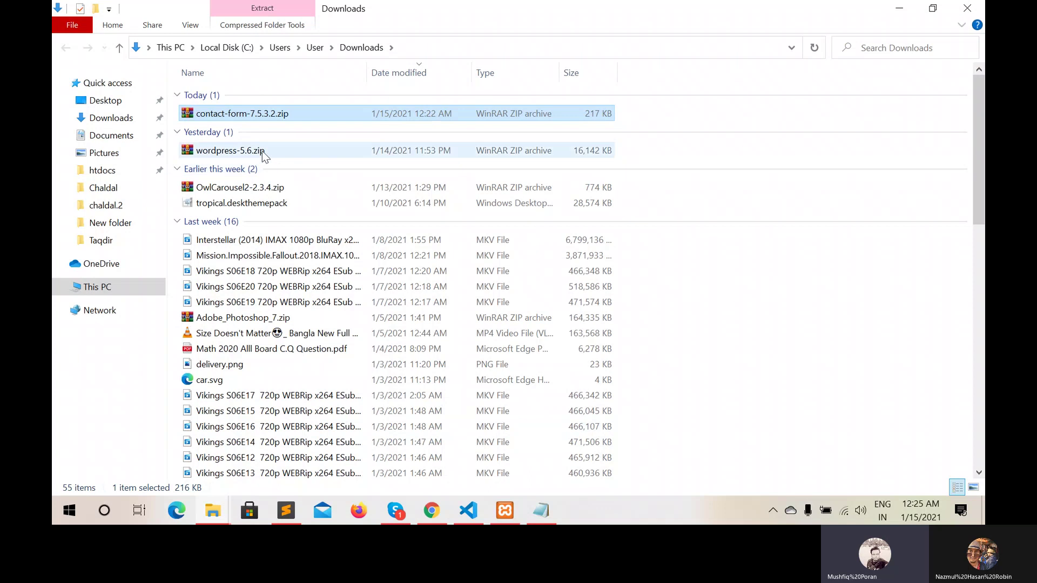
Copy contact-form-7.5.3.2.zip from Downloads and paste it into the wp-content/plugins folder
right_click(277, 115)
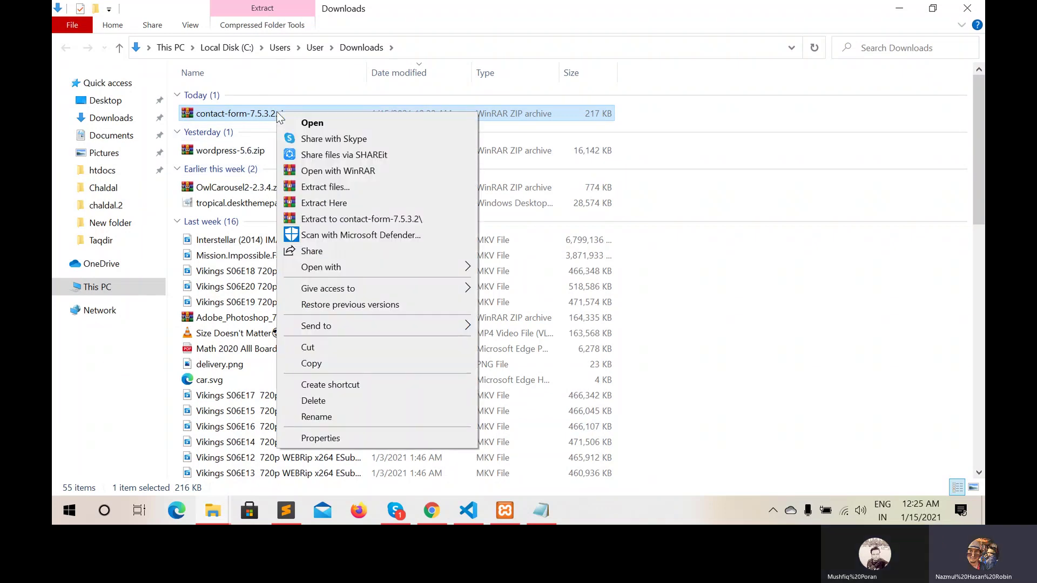
click(316, 365)
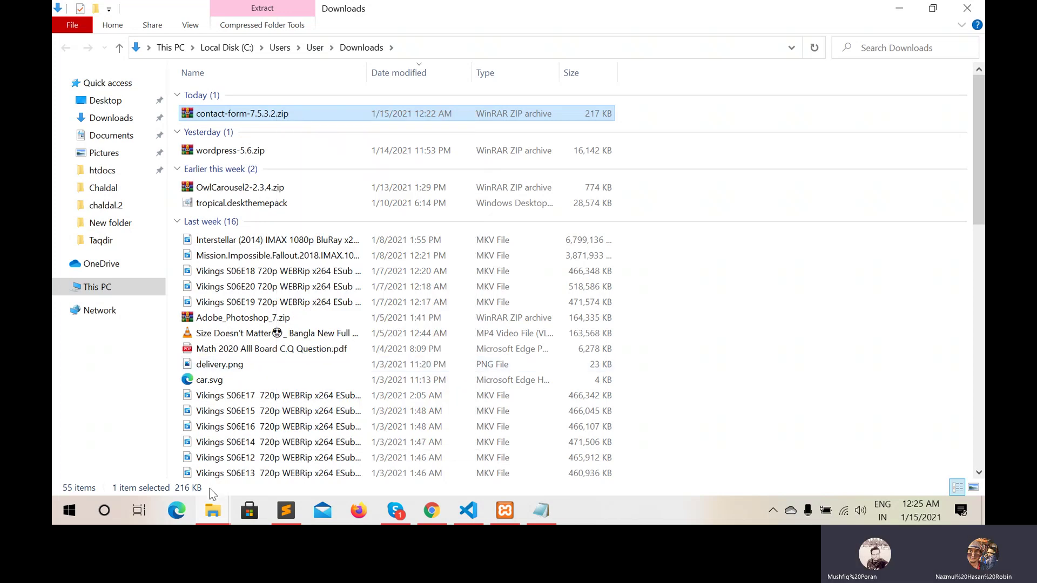
mouse_move(212, 517)
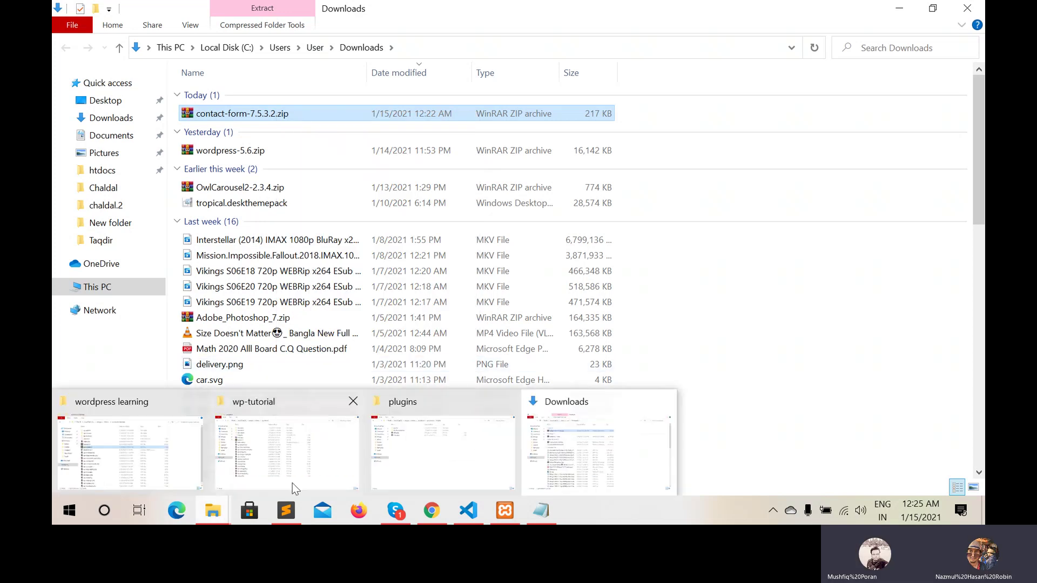
mouse_move(422, 454)
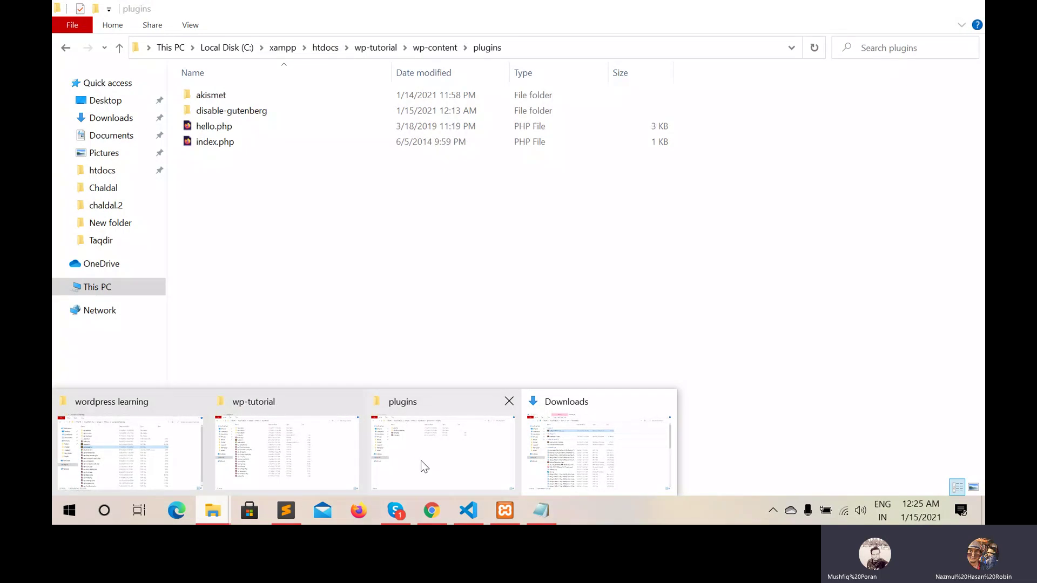
click(421, 462)
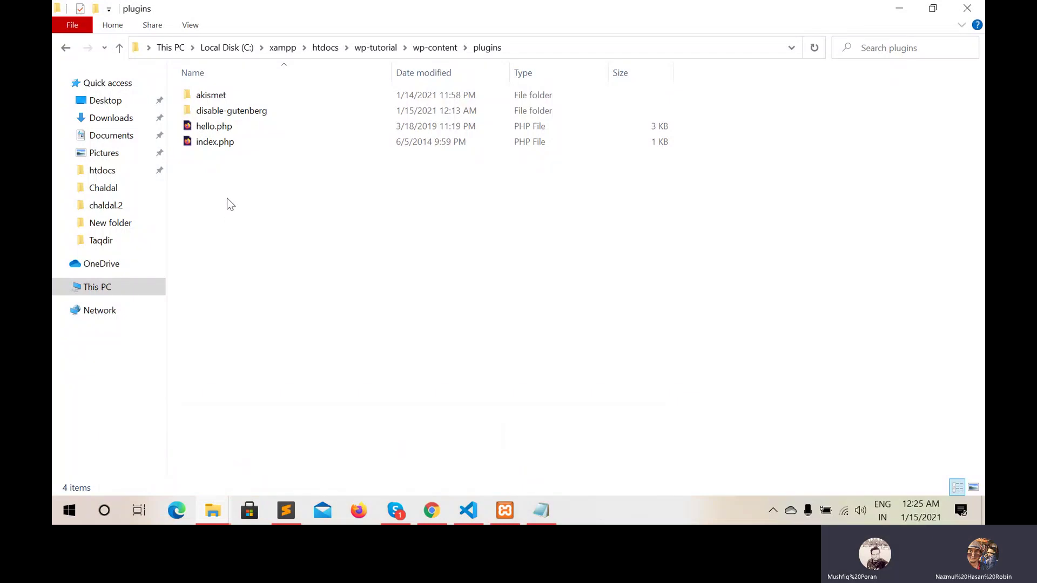
key(ctrl+v)
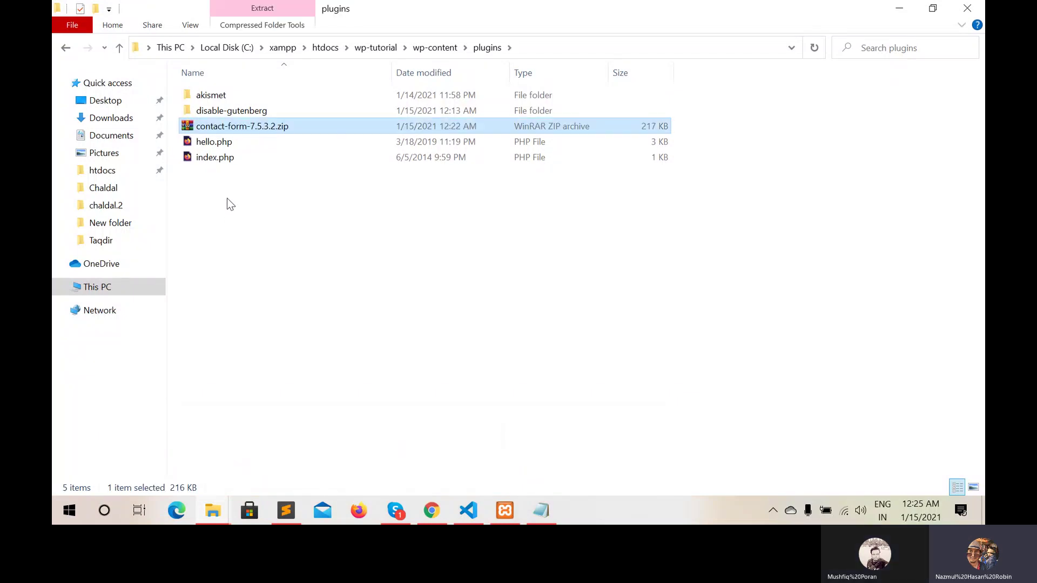
click(227, 127)
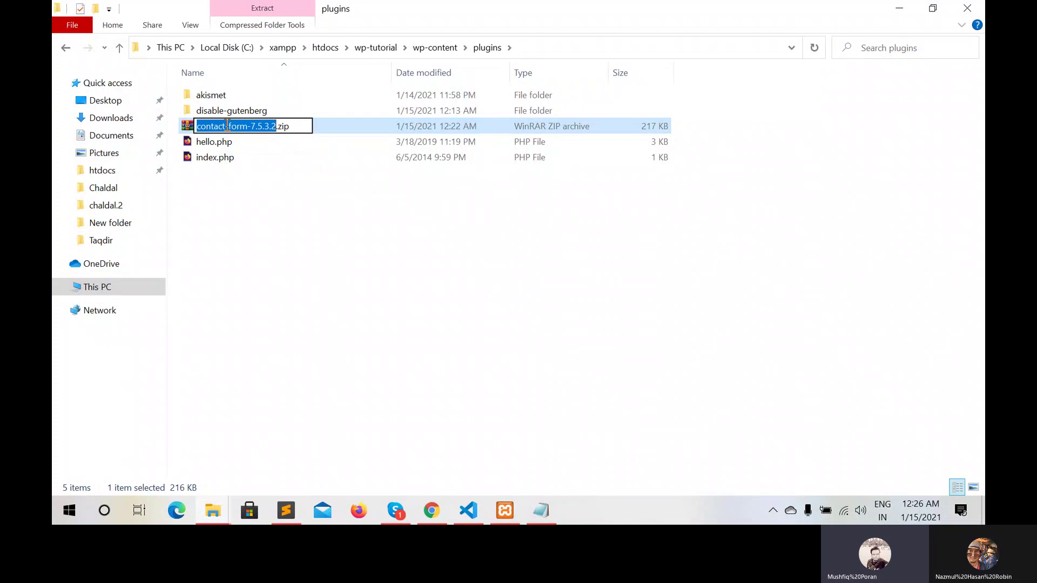
click(226, 277)
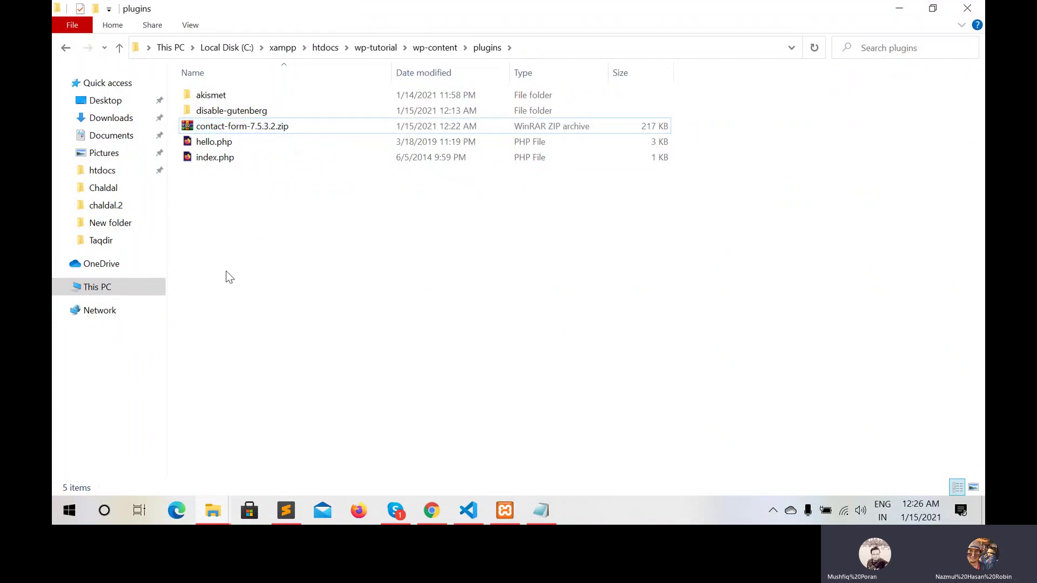
right_click(245, 125)
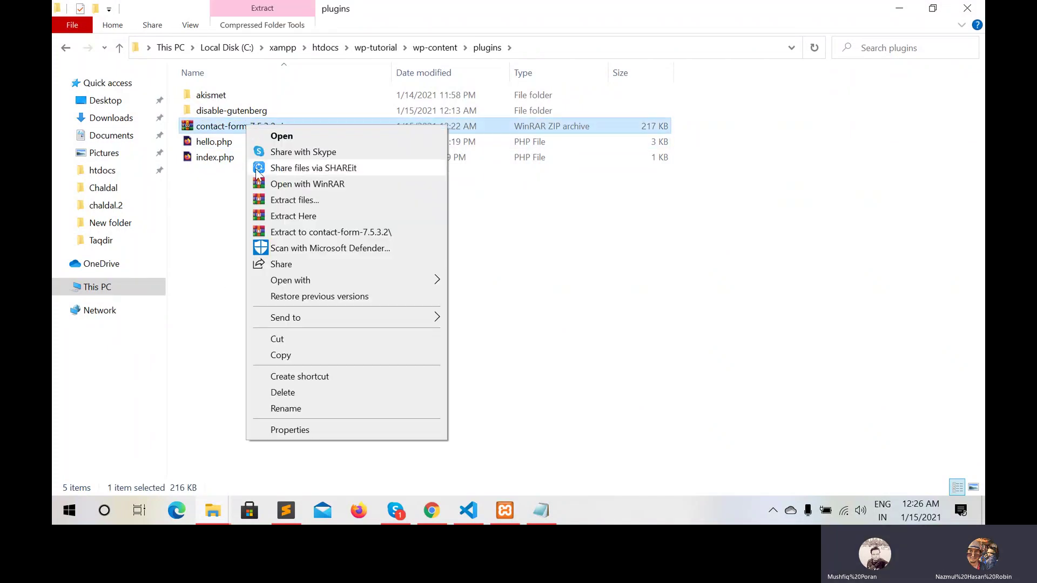
Extract the zip into plugins and check the new contact-form-7 folder's contents
click(288, 217)
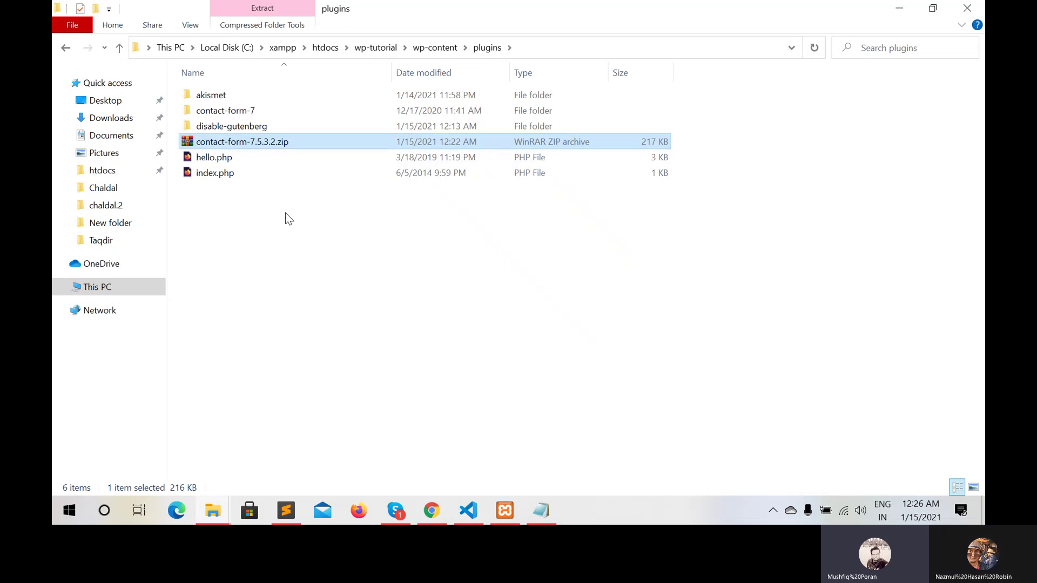
double_click(228, 108)
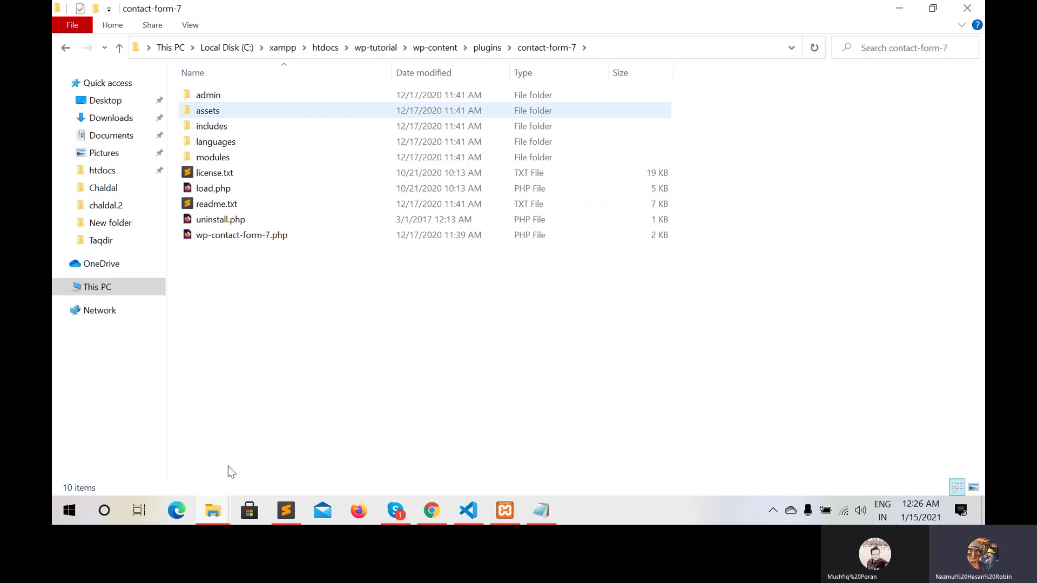
click(119, 49)
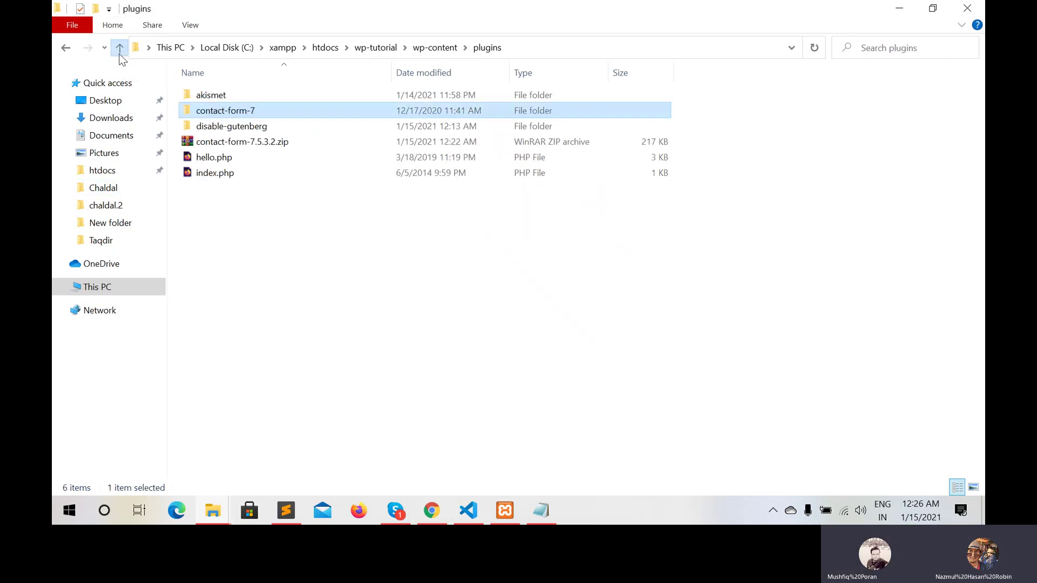
Cut contact-form-7.5.3.2.zip out of plugins and go up to wp-content
click(209, 144)
right_click(208, 141)
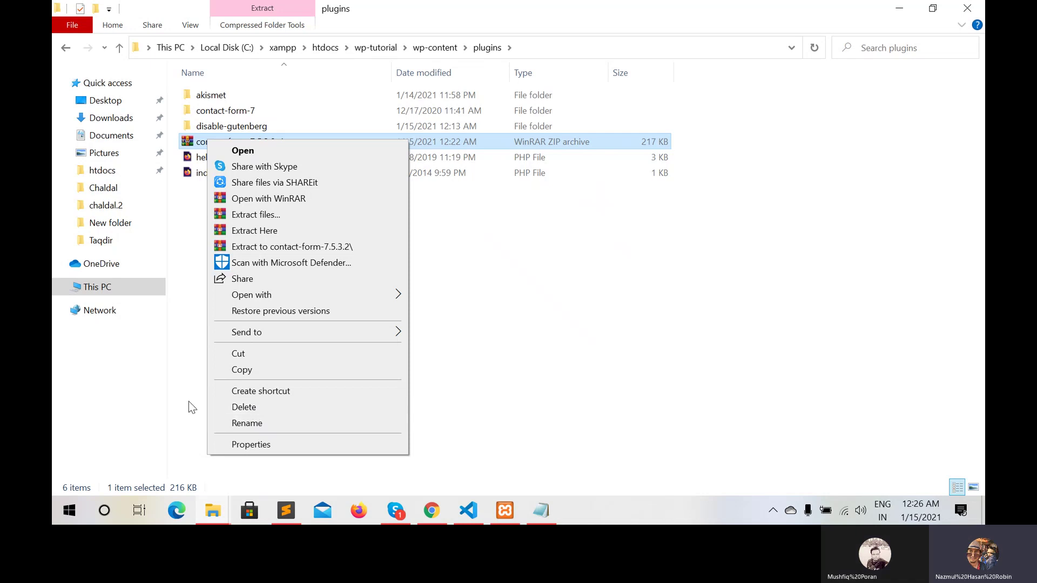
click(270, 354)
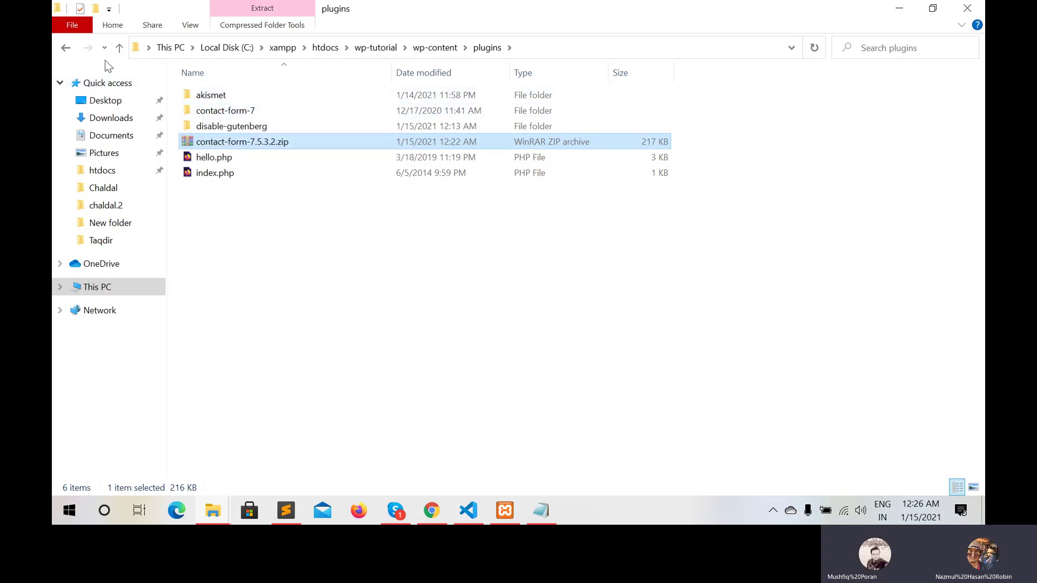
click(119, 49)
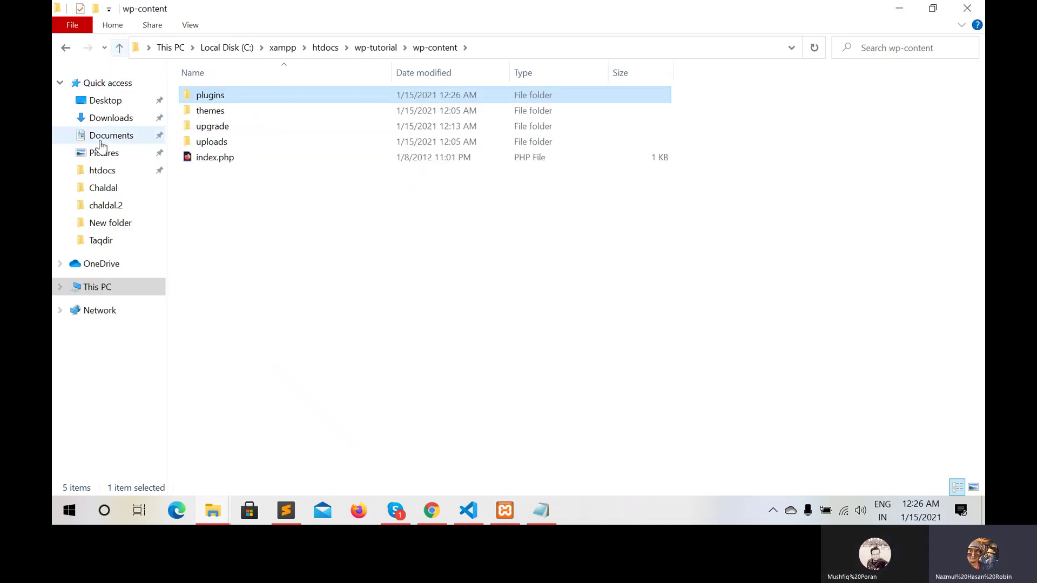
Create a 'wp plugins' folder in htdocs/Resources and paste contact-form-7.5.3.2.zip into it
click(103, 171)
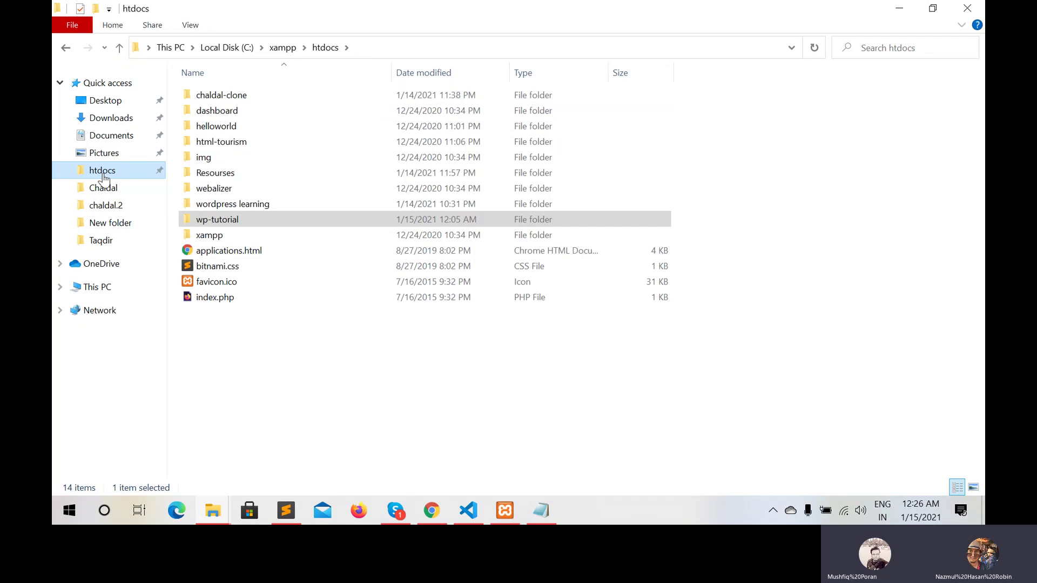
double_click(221, 174)
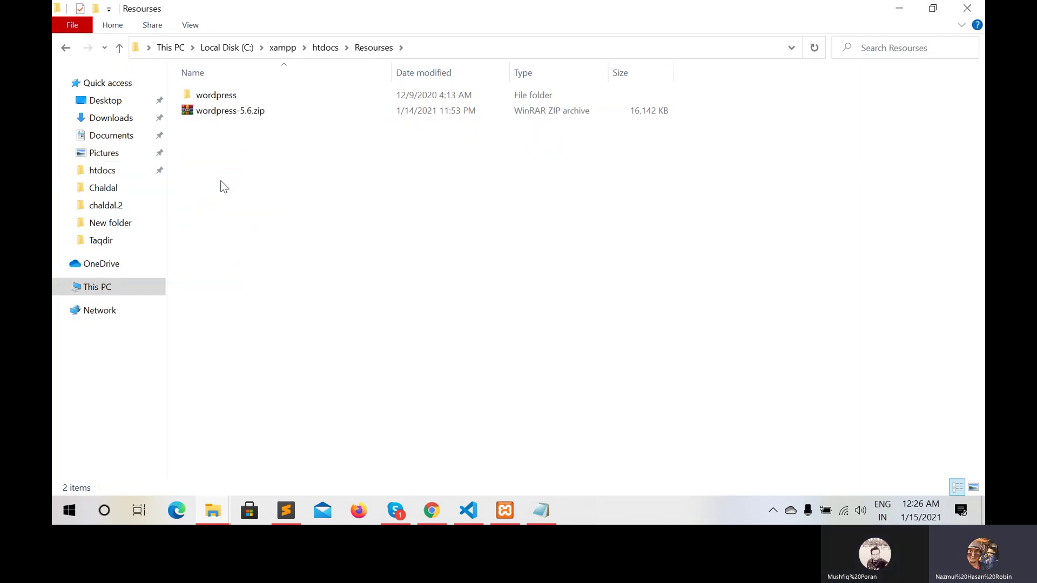
right_click(221, 182)
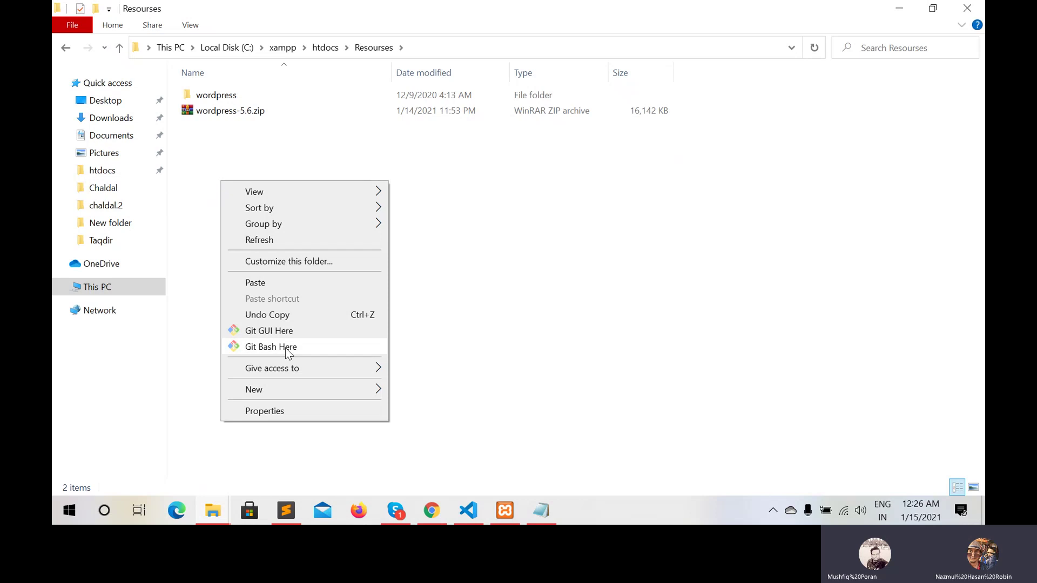
mouse_move(363, 397)
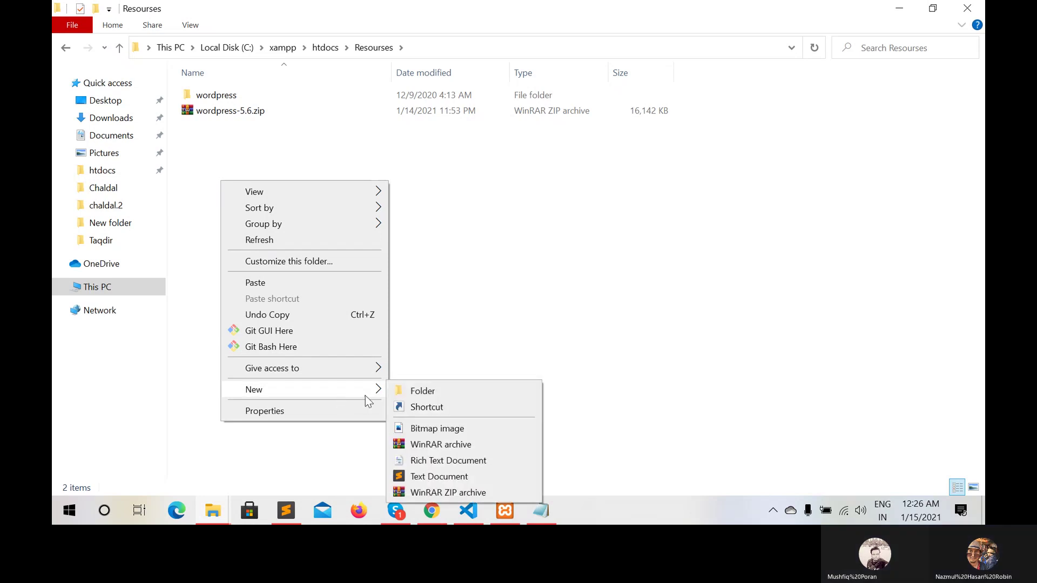
click(407, 391)
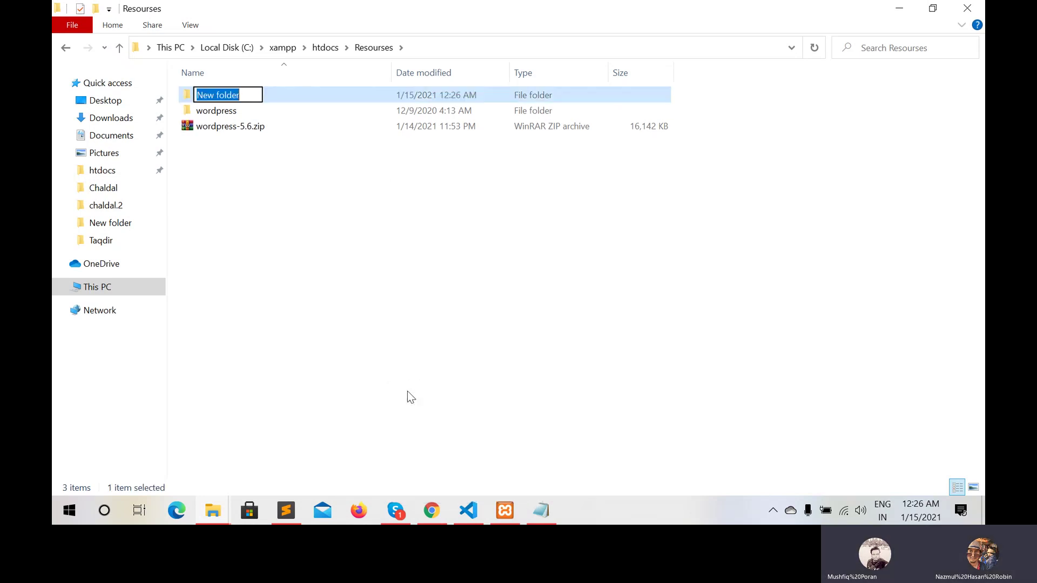
text(wp)
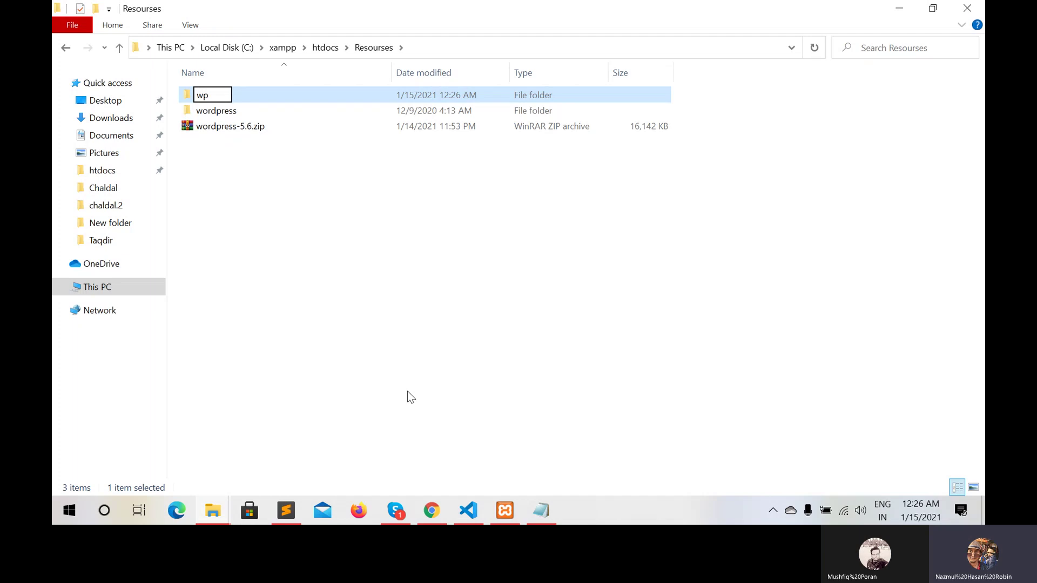
text( plugins)
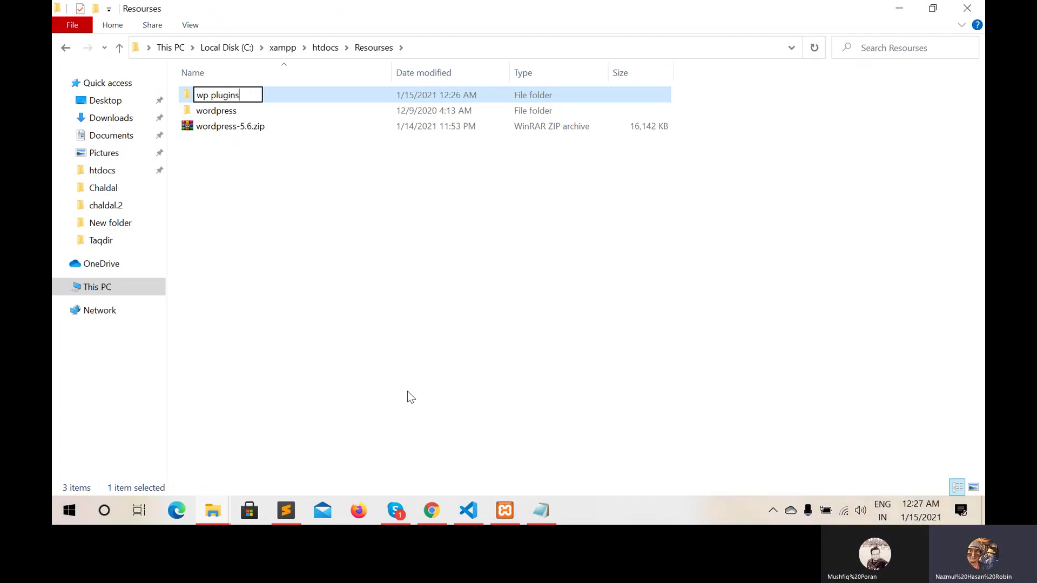
key(Return)
key(Return)
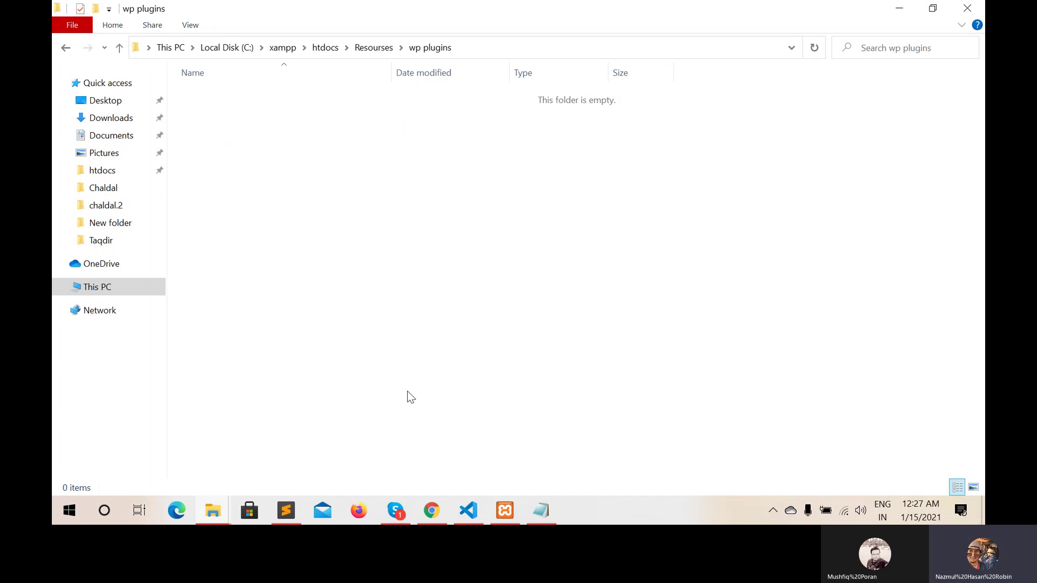
key(ctrl+v)
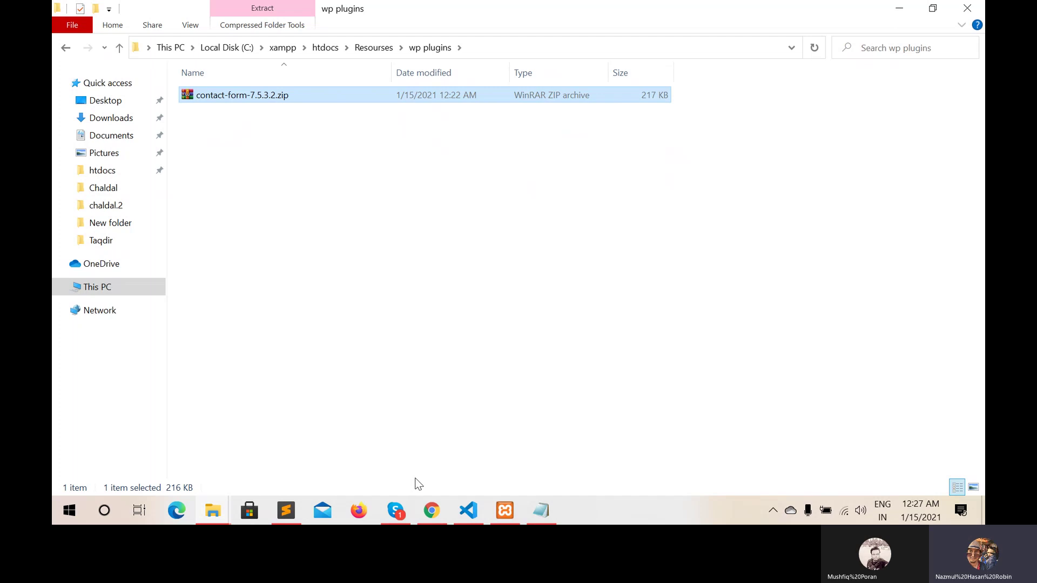
mouse_move(432, 511)
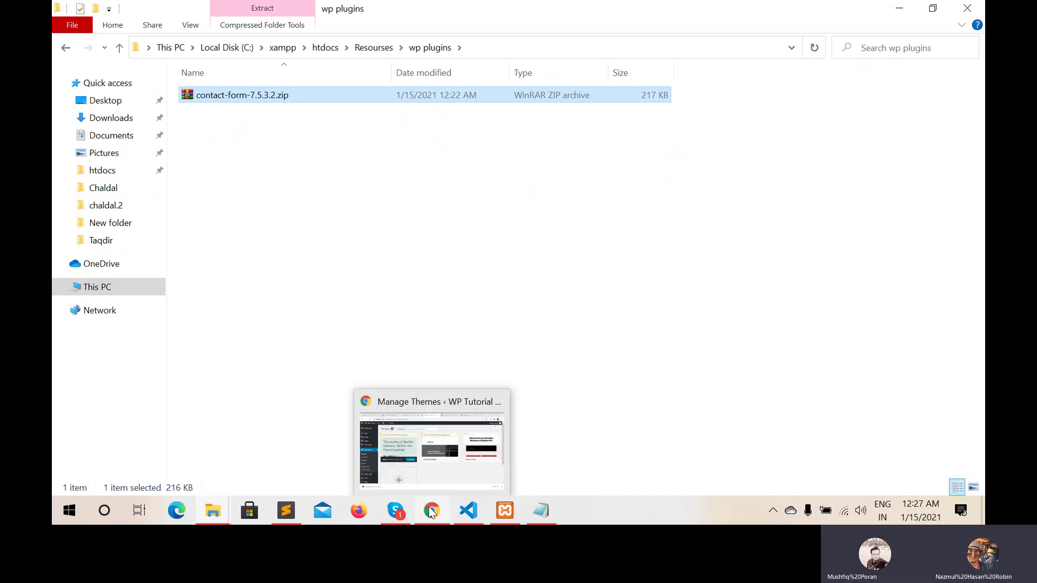
Activate Contact Form 7 version 5.3.2 from the WordPress Plugins list
click(432, 511)
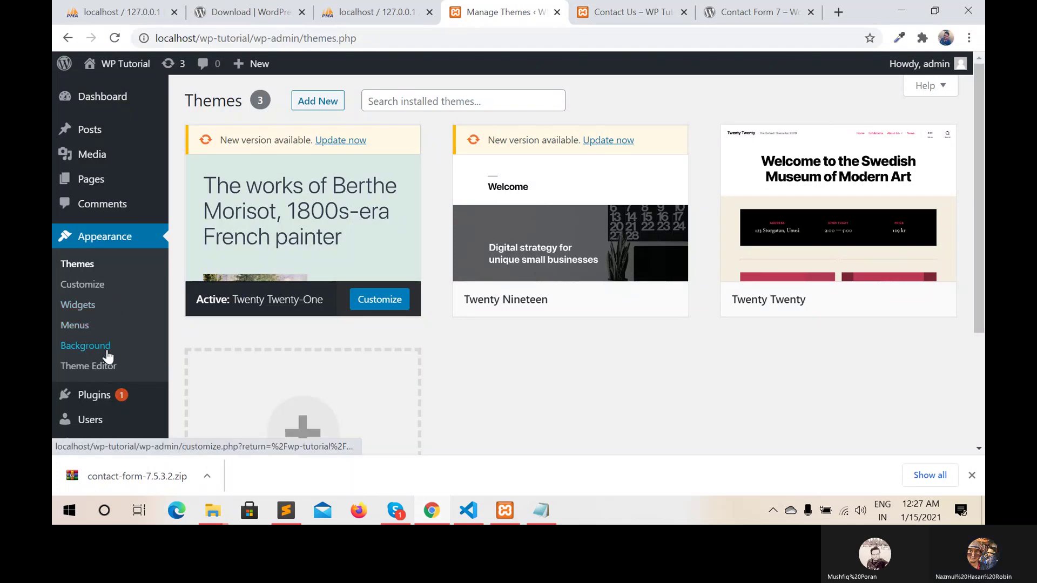
click(92, 399)
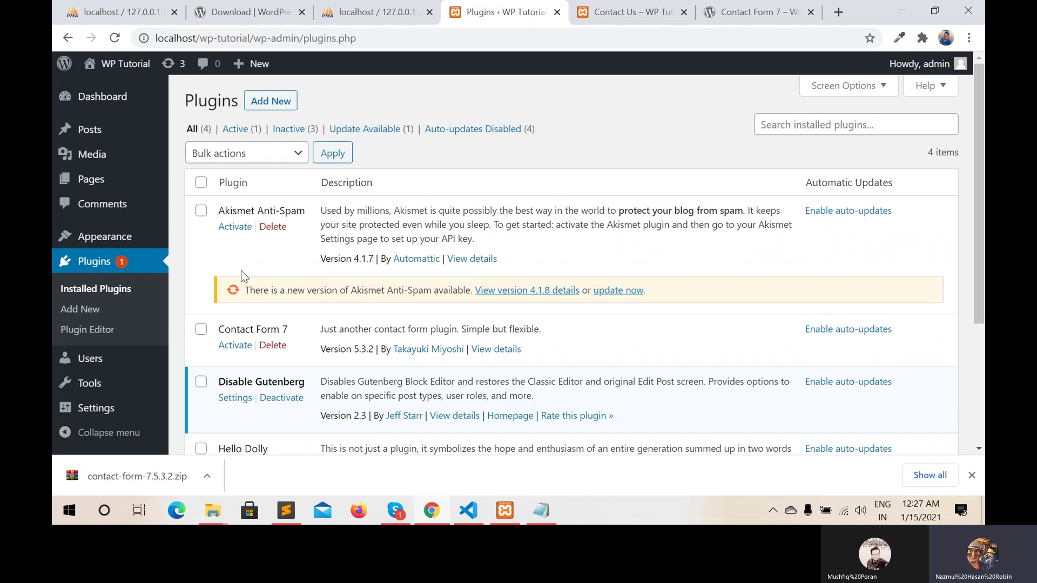
click(236, 348)
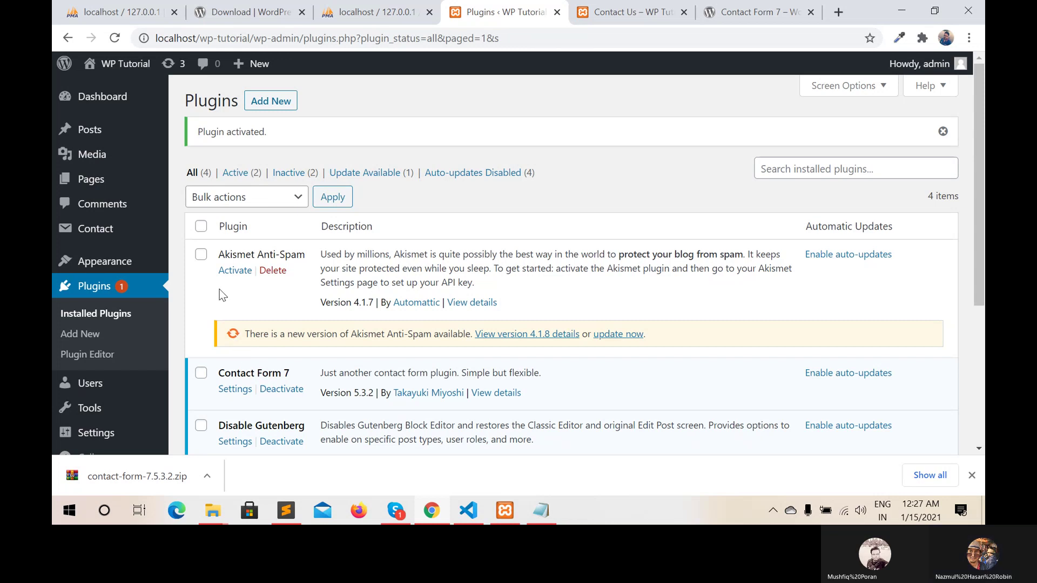
mouse_move(128, 133)
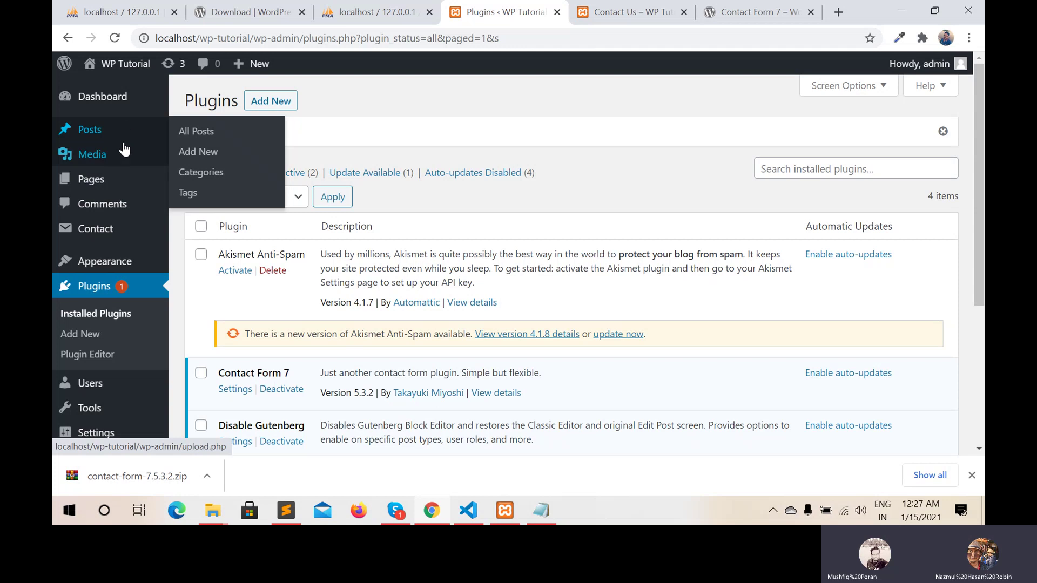
Start a new user with username 'admin2', its e-mail address, and first name 'Admin'
click(100, 388)
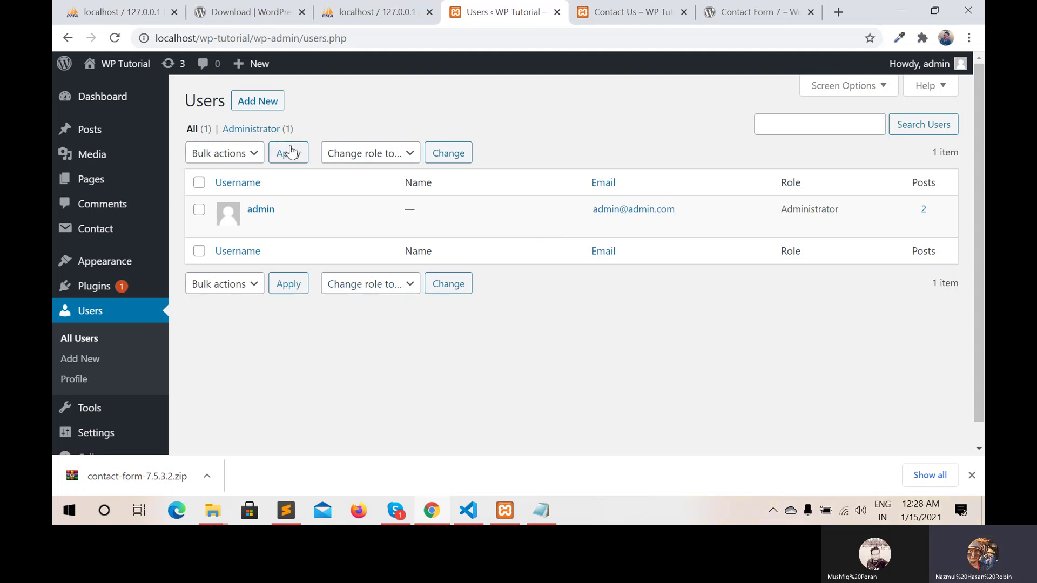
click(260, 104)
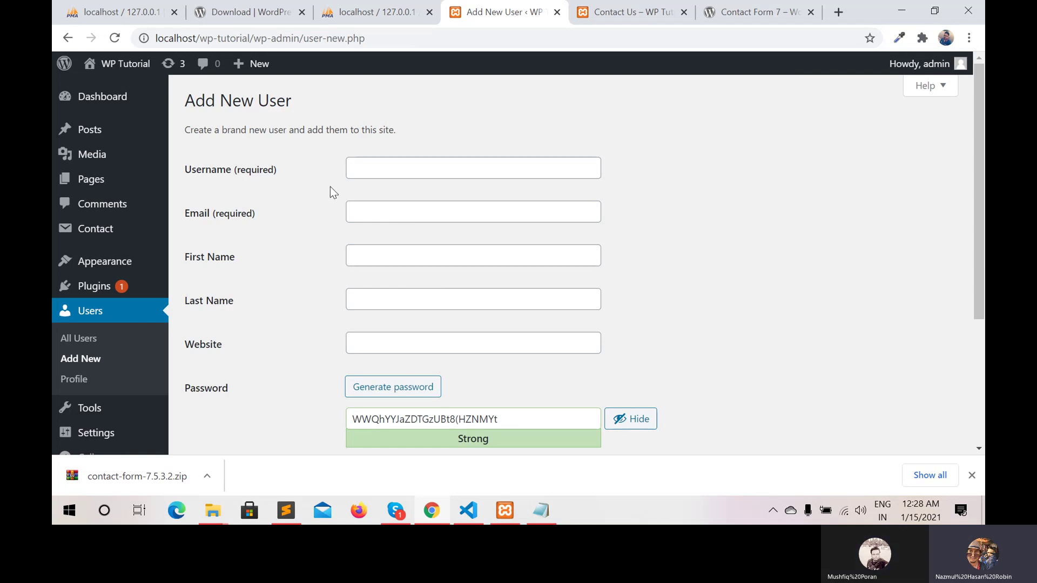
click(354, 171)
text(a)
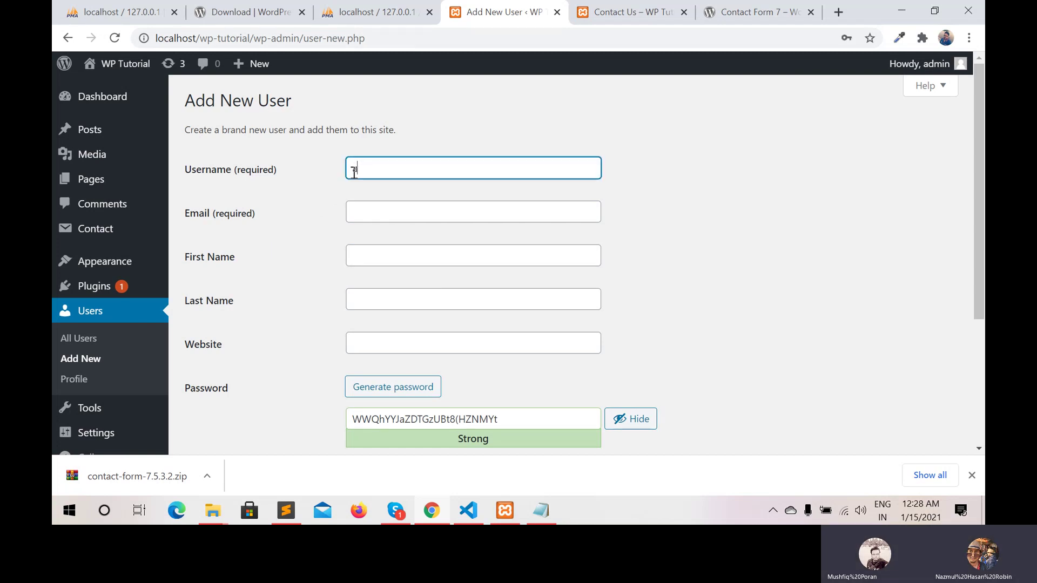
text(dmin)
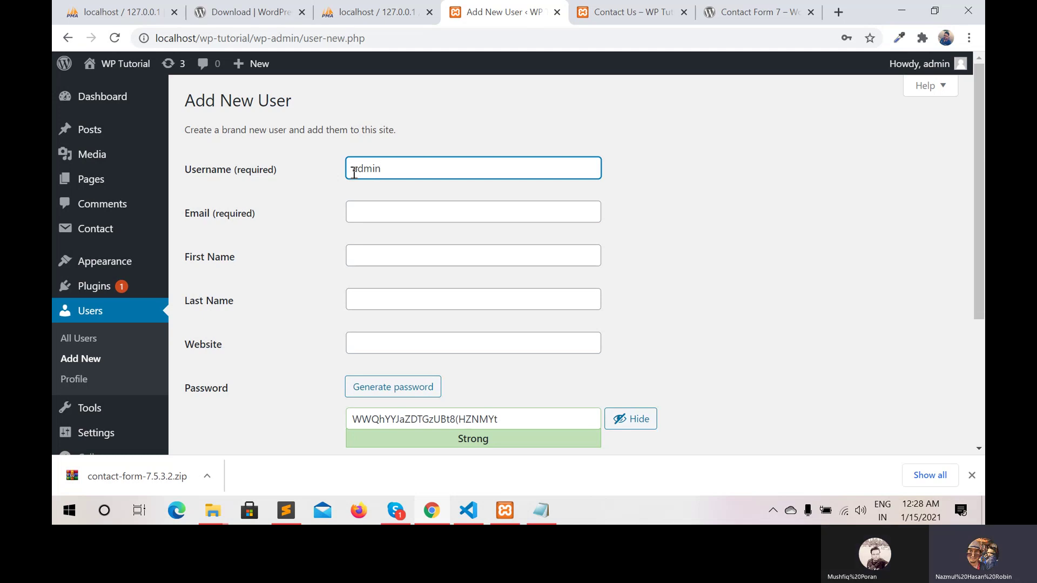
text(-2)
key(BackSpace)
text(2)
click(366, 214)
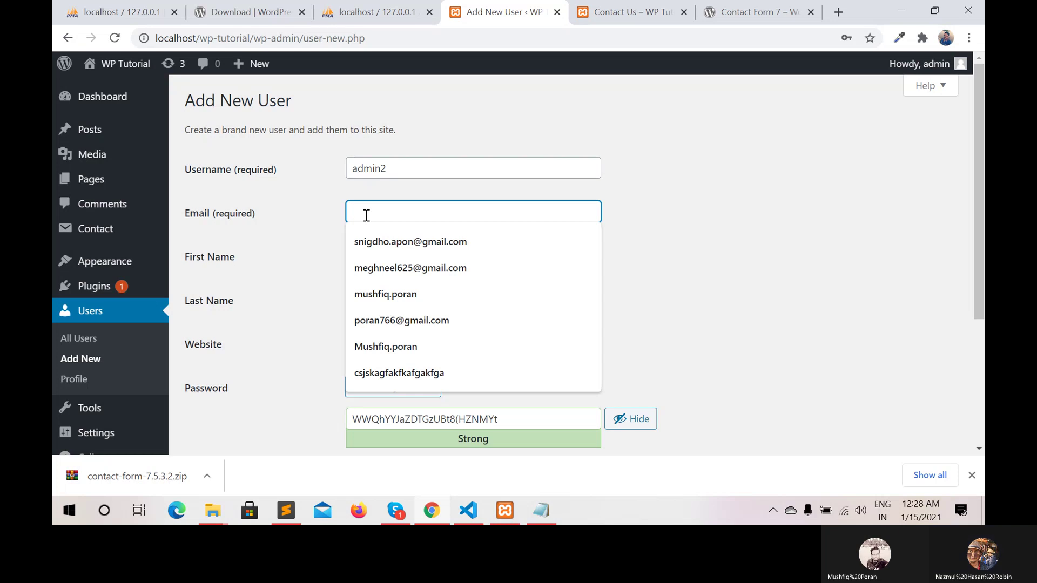
text(admin)
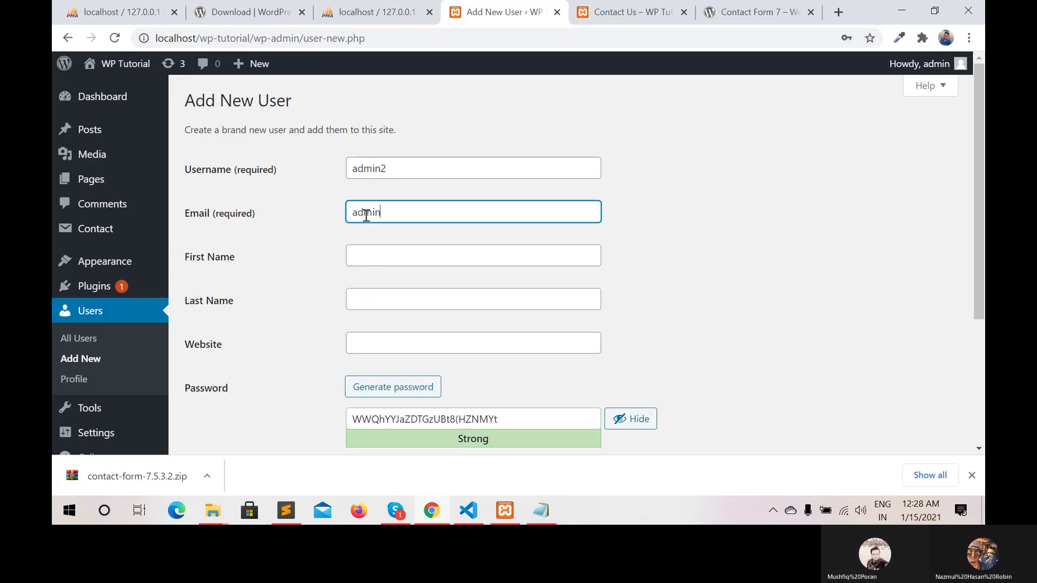
text(2@)
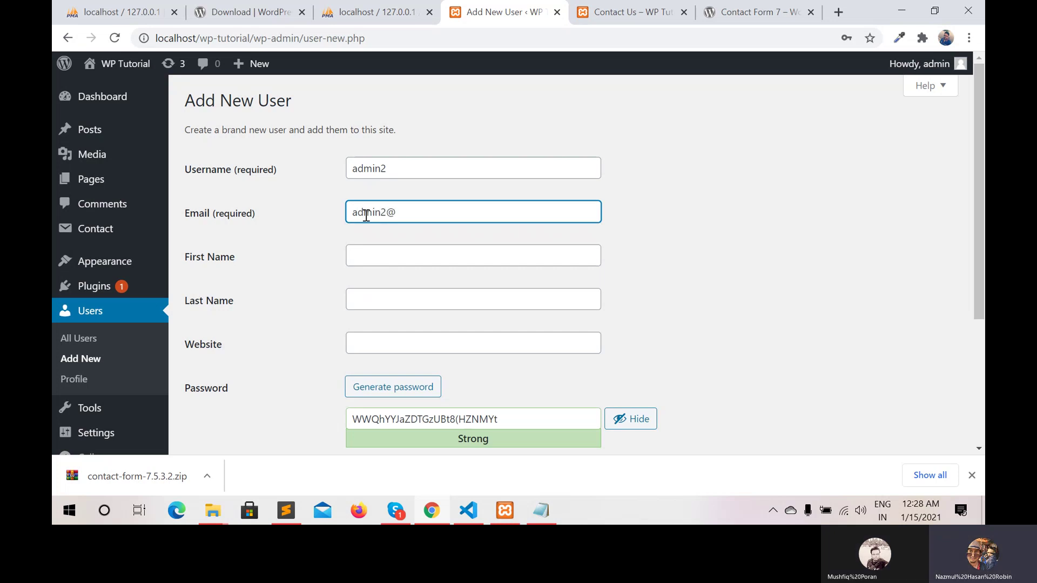
text(admin)
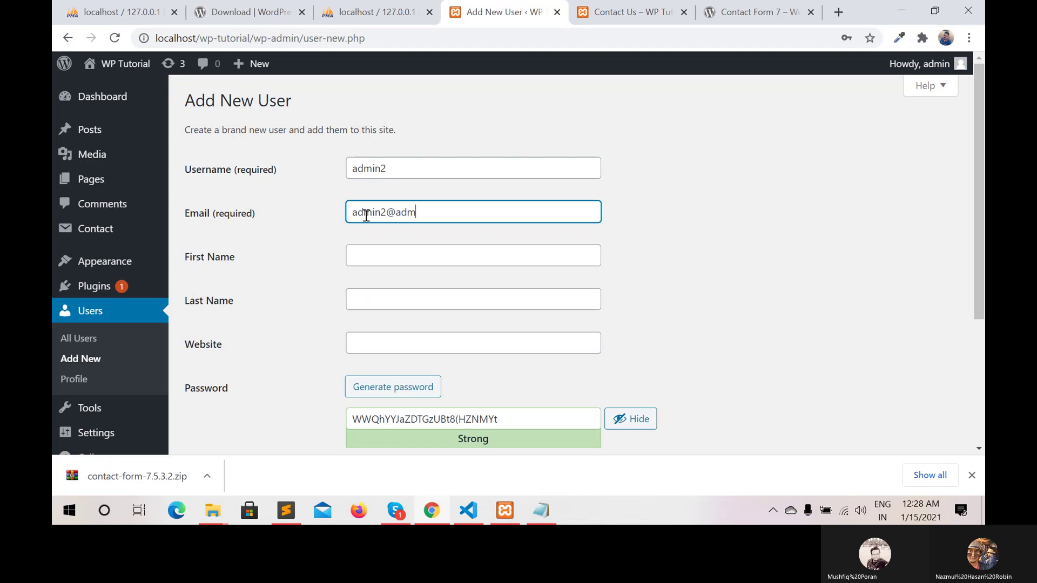
text(.com)
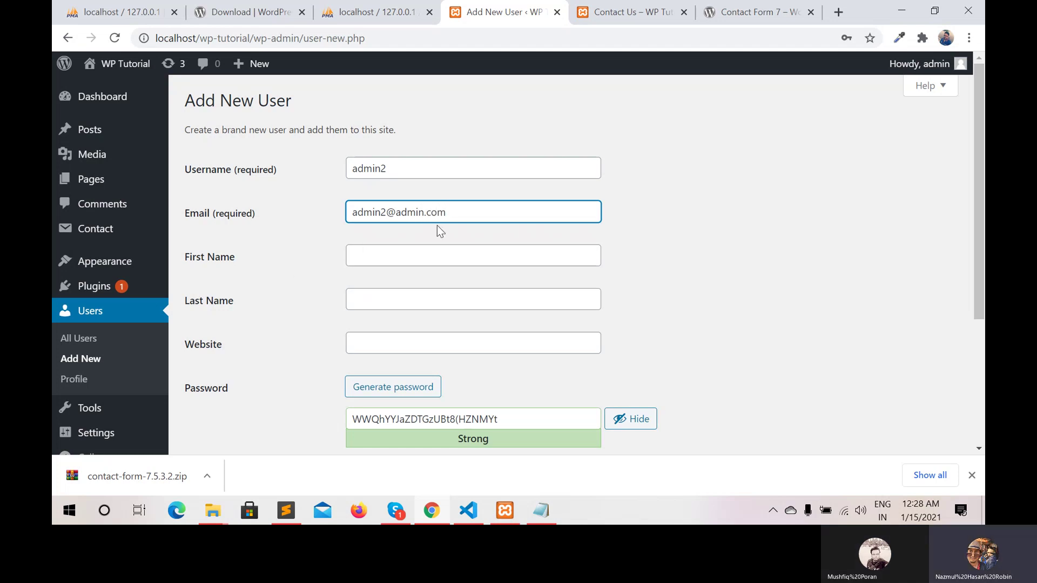
click(408, 254)
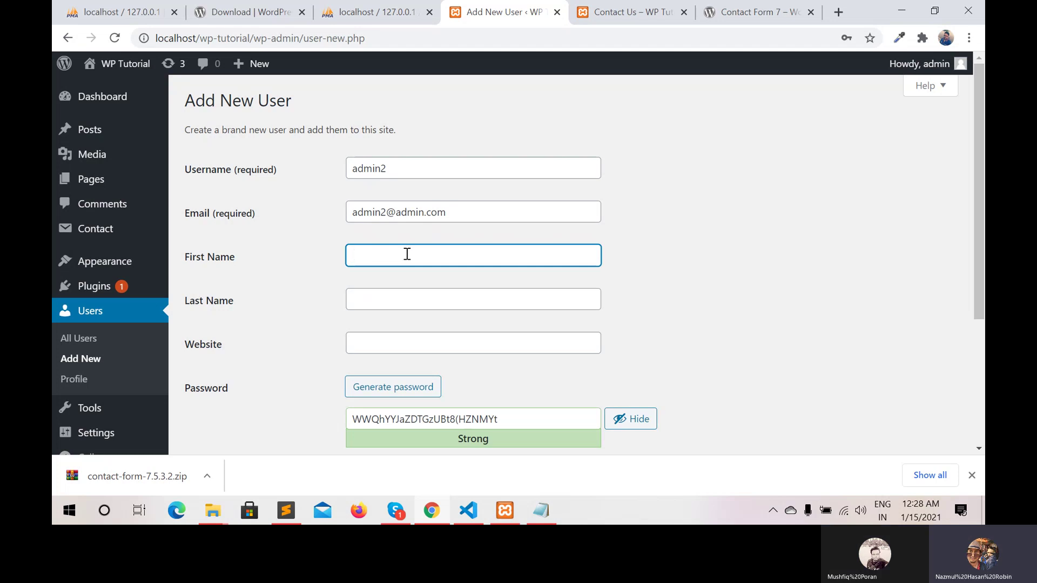
text(admin)
key(Left)
key(Left)
key(Left)
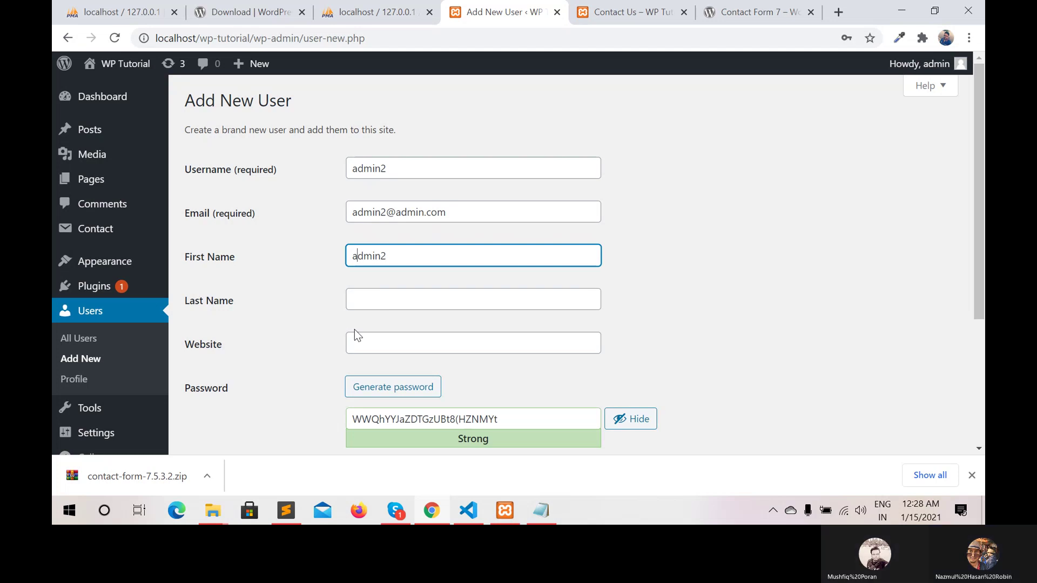
key(BackSpace)
text(A)
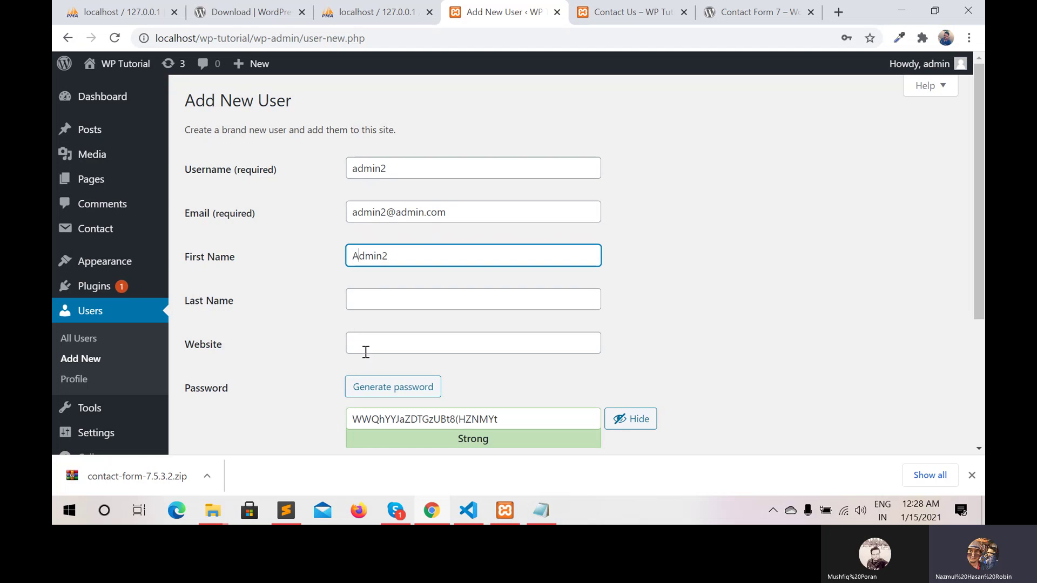
Give the user a weak password, set role to Administrator, and create the account
click(512, 424)
key(BackSpace)
key(BackSpace)
key(BackSpace)
key(BackSpace)
key(BackSpace)
key(BackSpace)
key(BackSpace)
key(BackSpace)
key(BackSpace)
key(BackSpace)
key(BackSpace)
key(BackSpace)
key(BackSpace)
key(BackSpace)
key(BackSpace)
key(BackSpace)
key(BackSpace)
key(BackSpace)
key(BackSpace)
key(BackSpace)
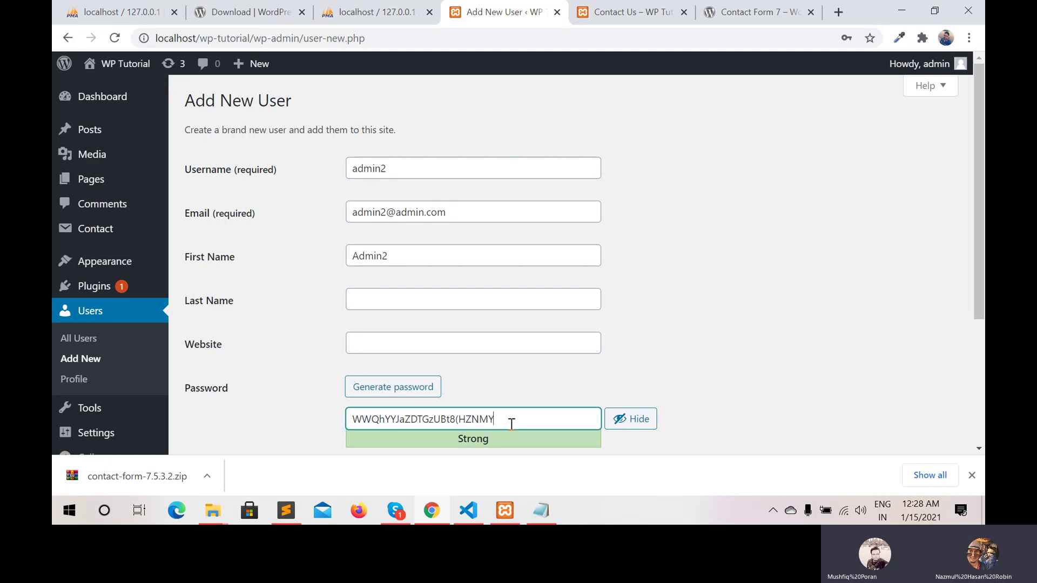
text(123456789)
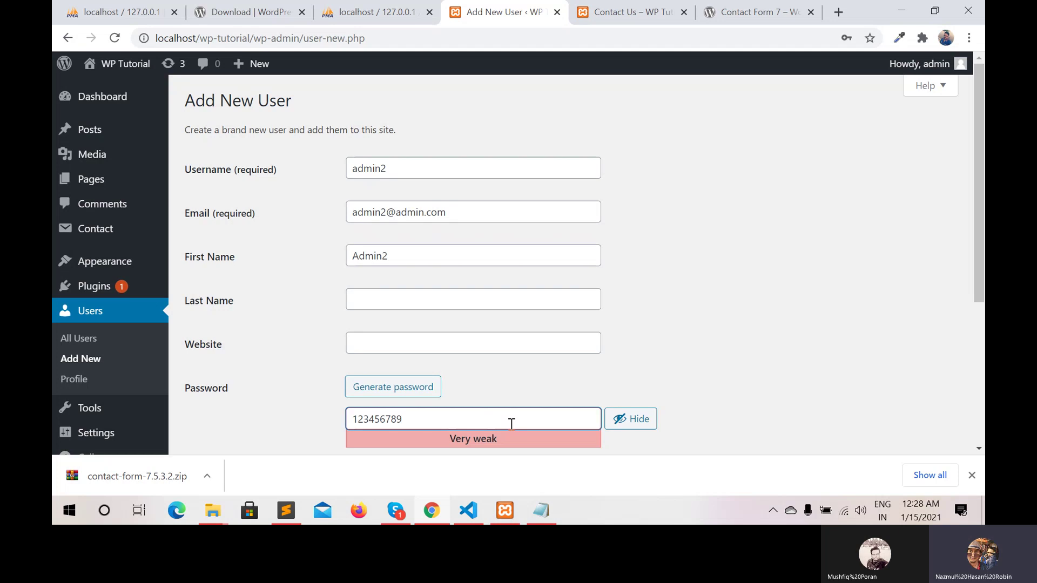
scroll(510, 423, down, 4)
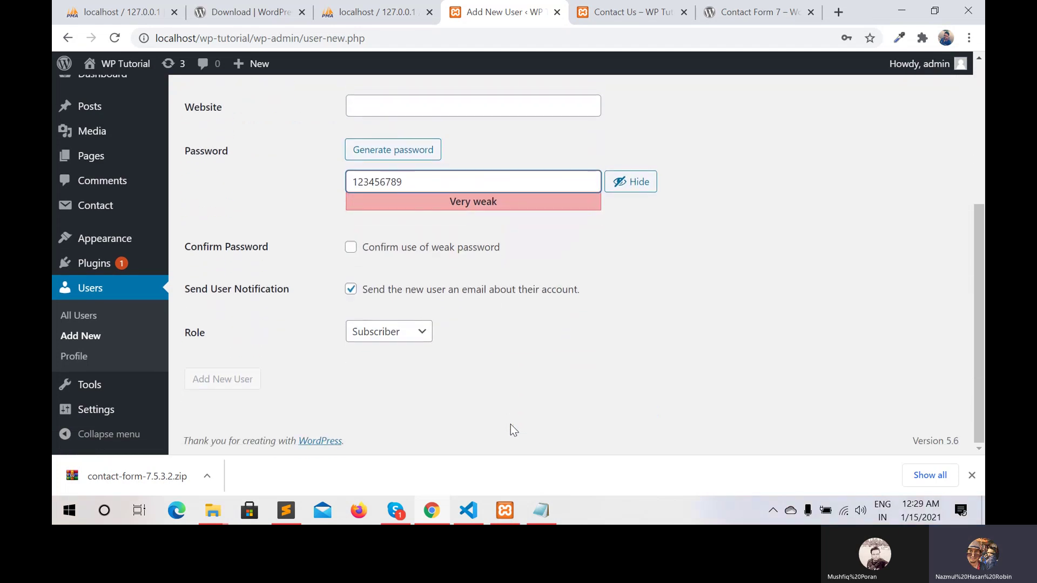
click(352, 248)
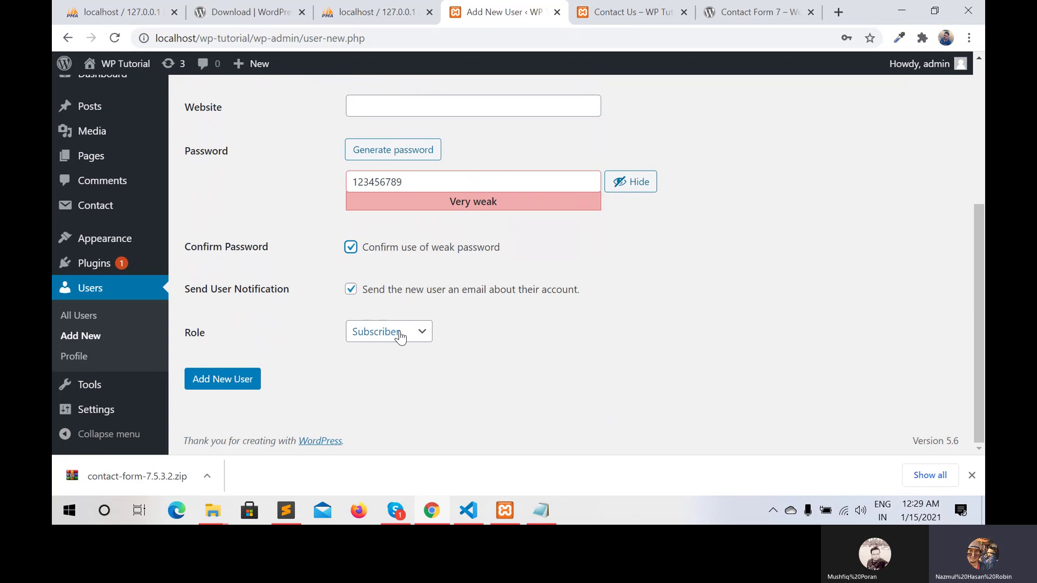
click(422, 334)
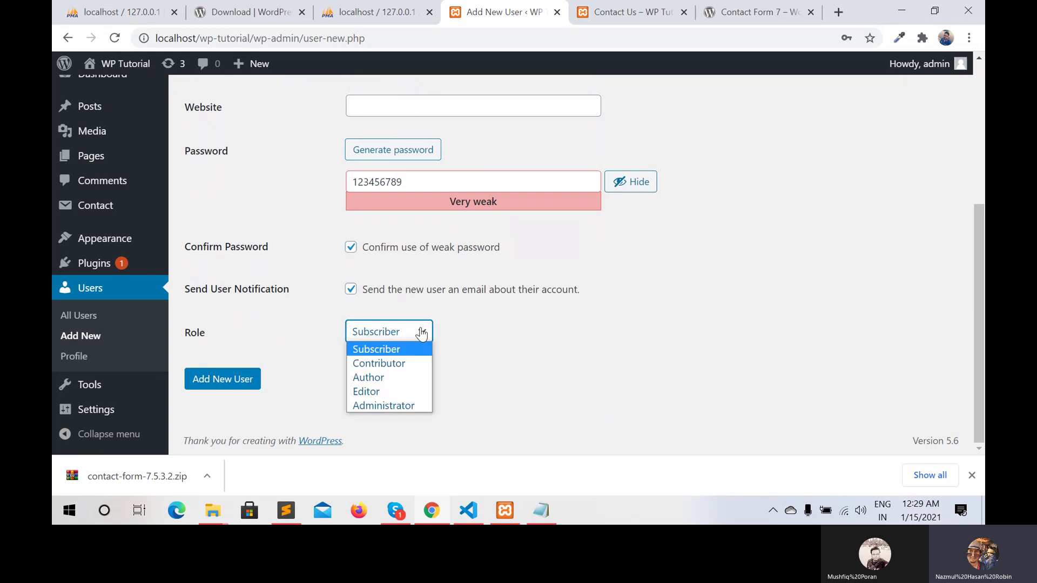
click(374, 409)
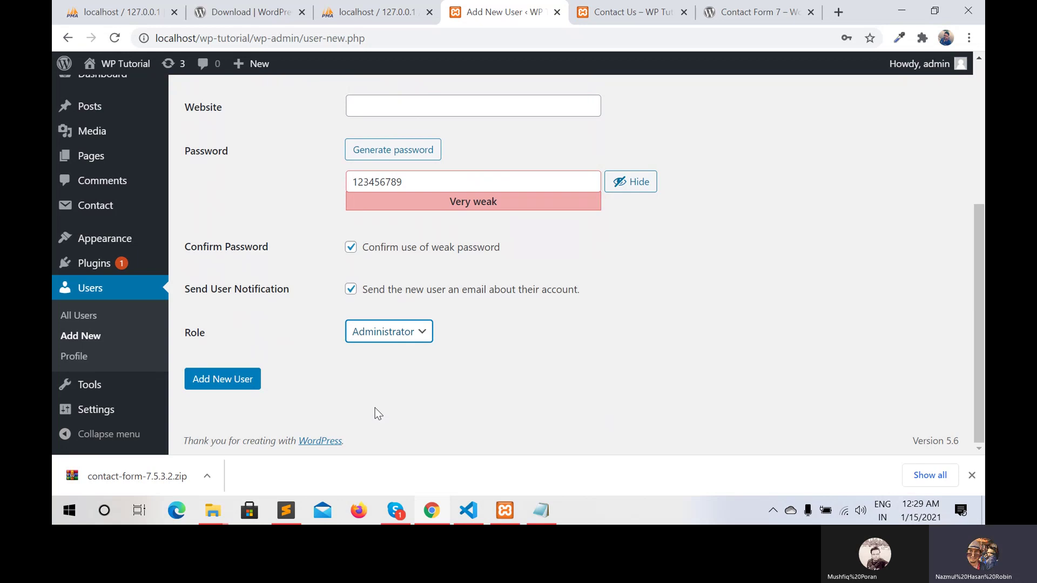
click(224, 382)
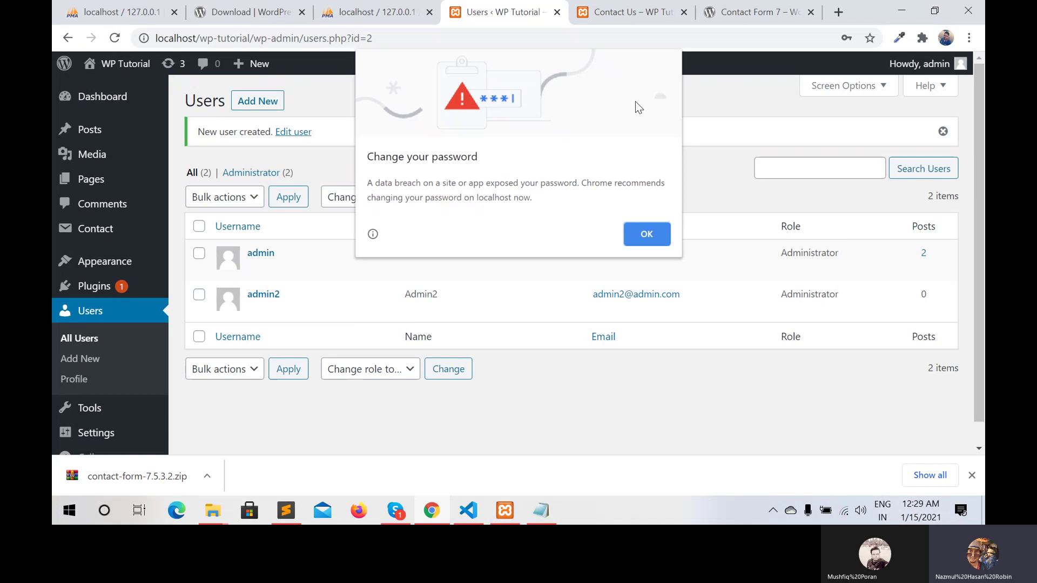
click(651, 236)
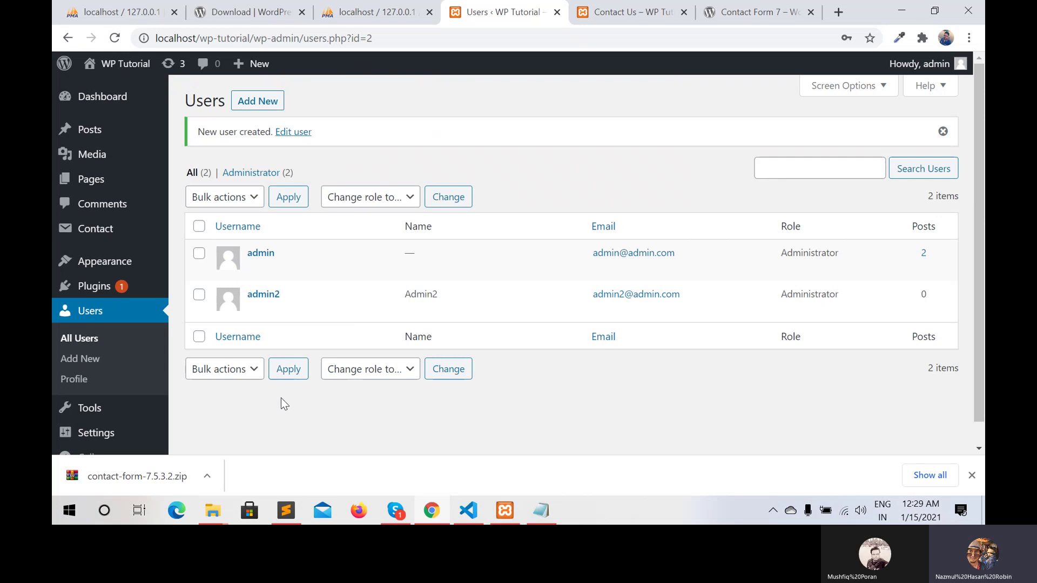
Activate the Twenty Twenty theme on the Appearance > Themes page
scroll(280, 398, down, 1)
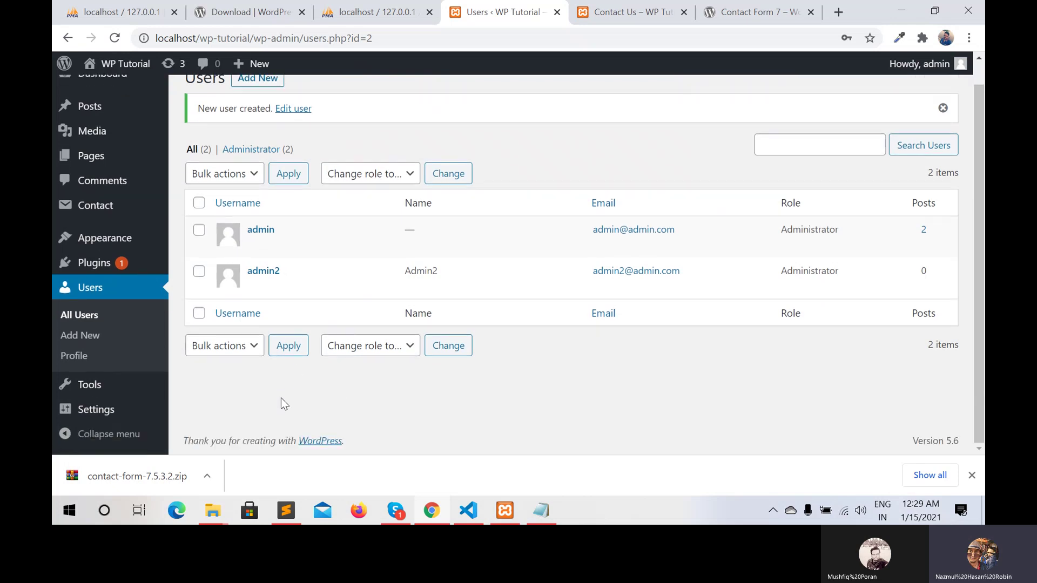
click(119, 246)
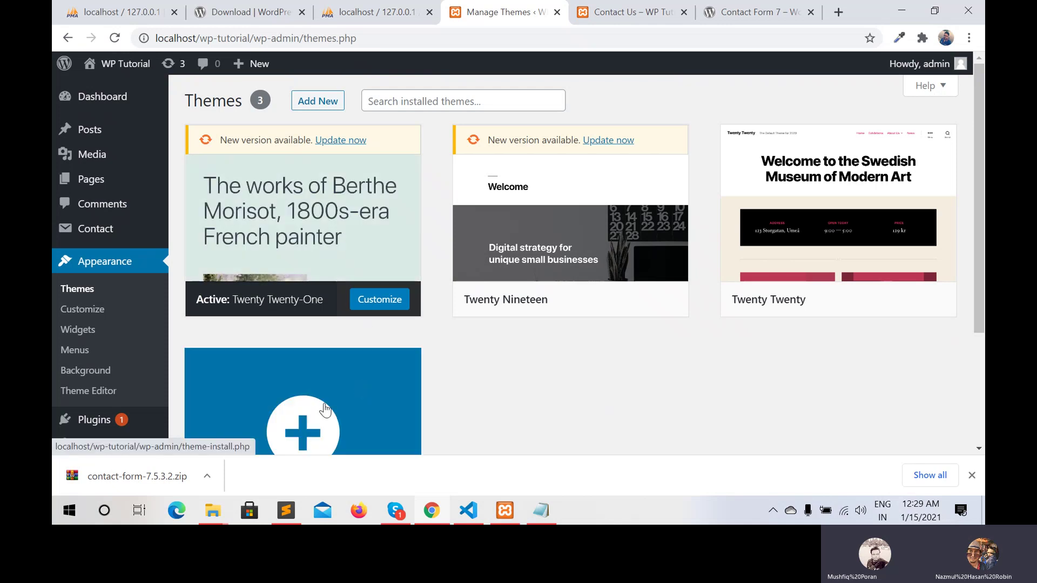
scroll(324, 409, down, 3)
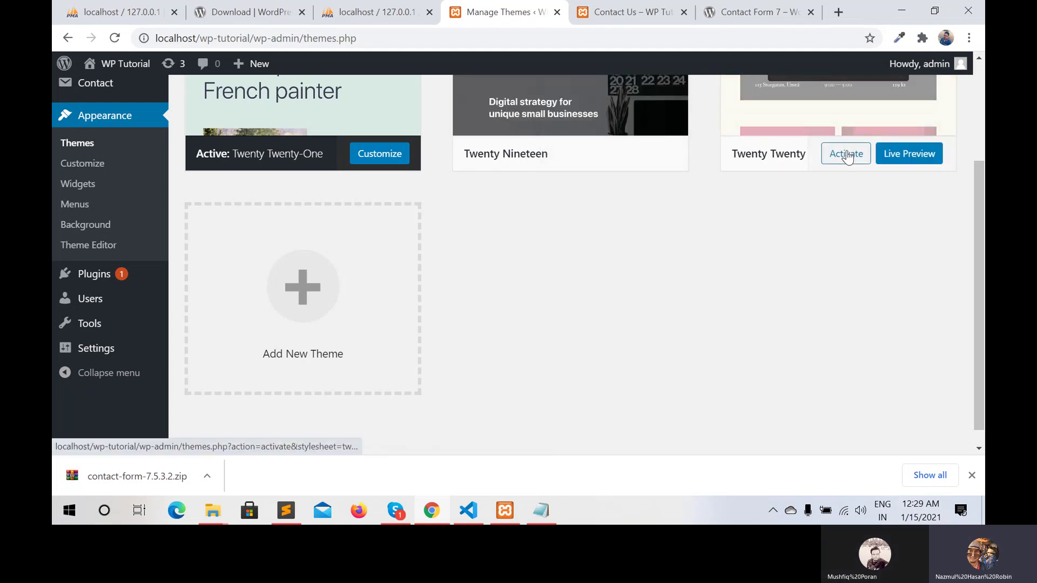
click(847, 156)
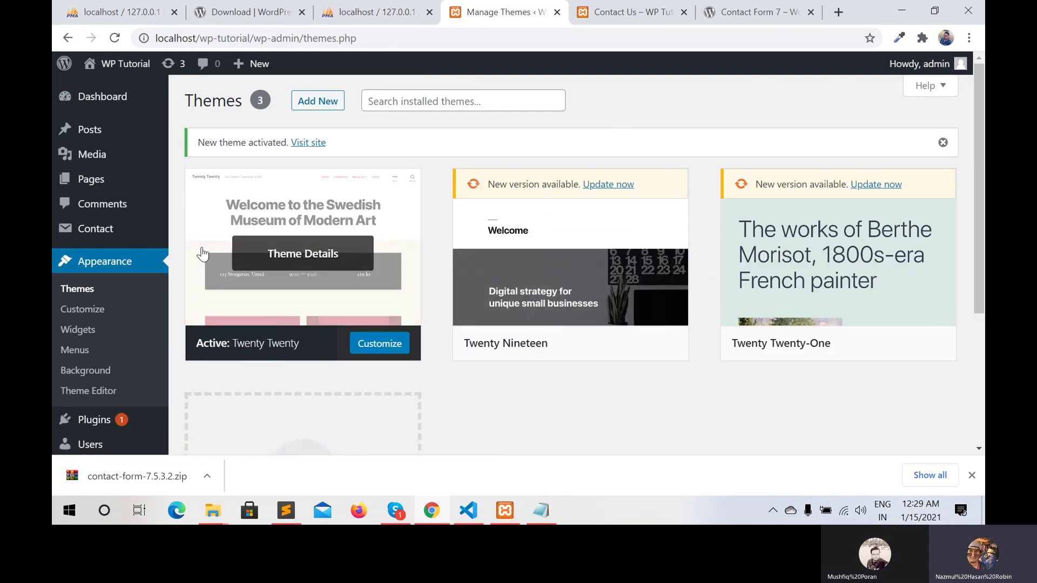
mouse_move(128, 63)
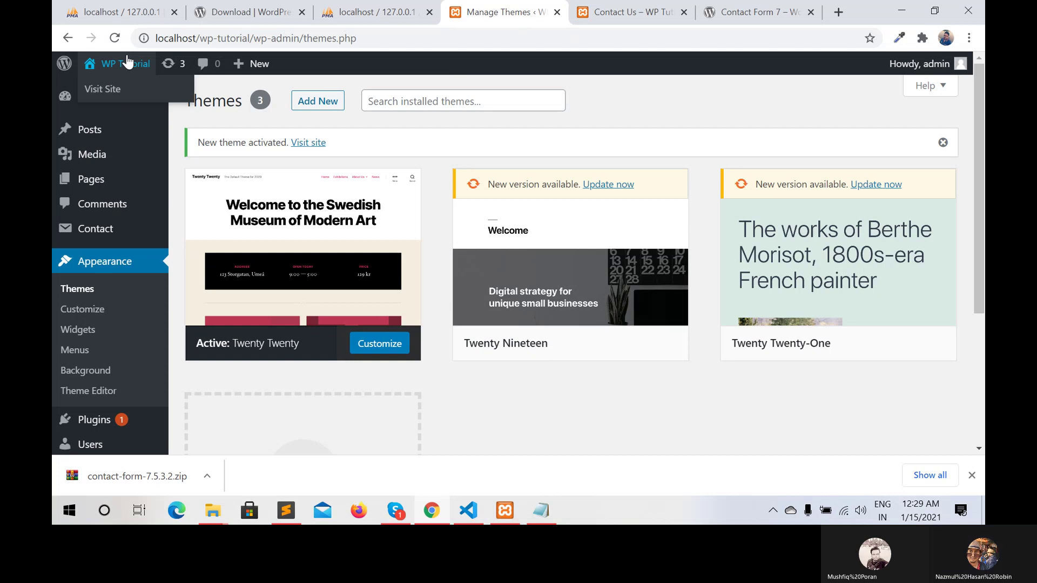
View the live Twenty Twenty front page in a new tab, then return to Themes
right_click(116, 89)
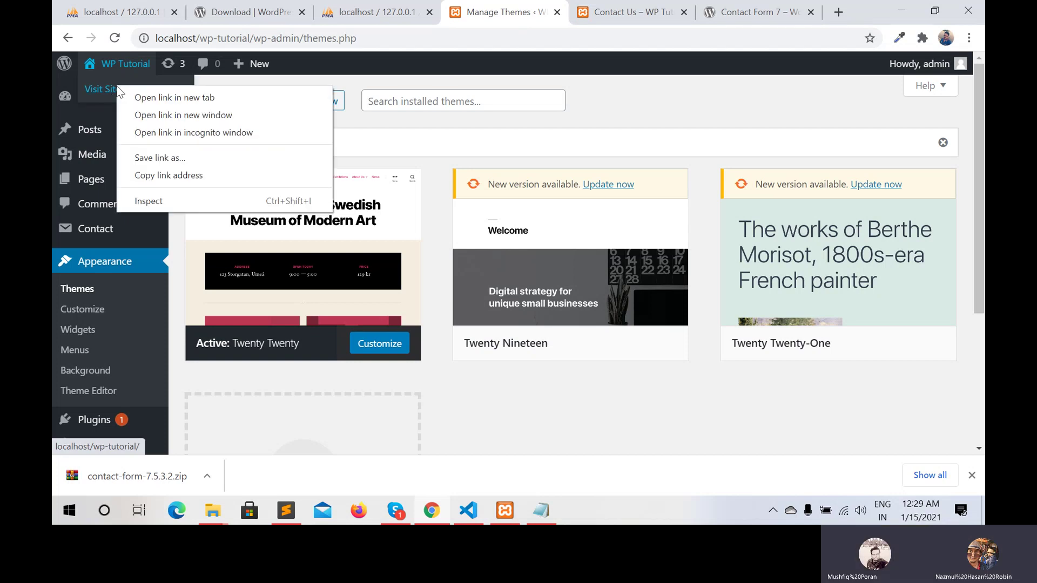
click(179, 98)
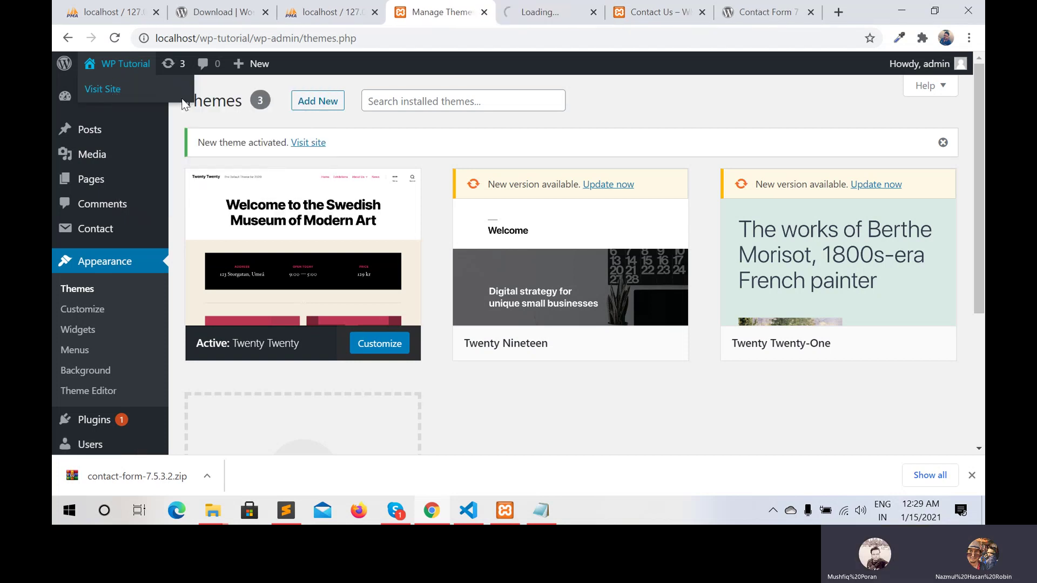
click(562, 9)
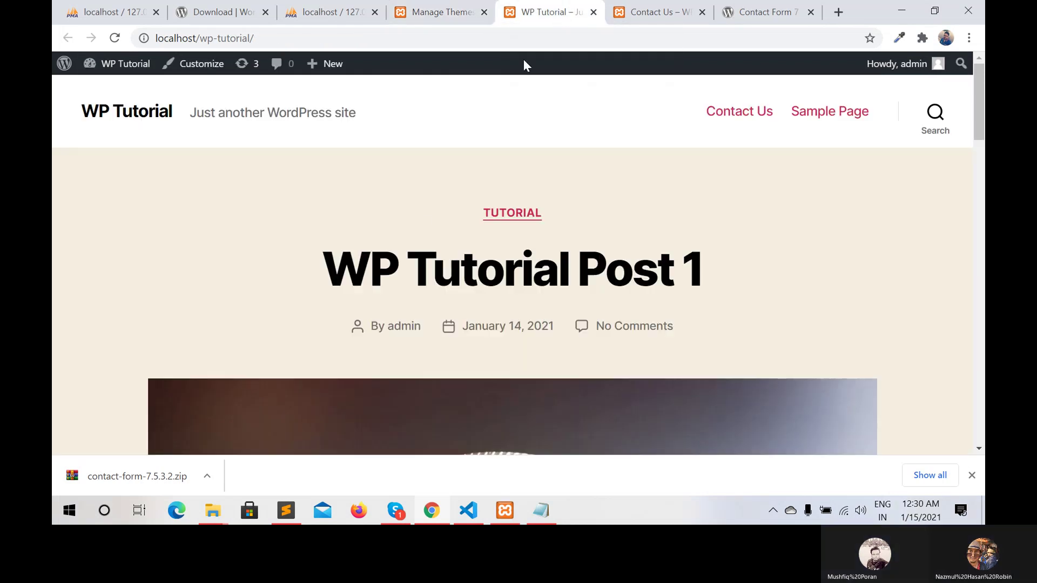
scroll(420, 217, down, 15)
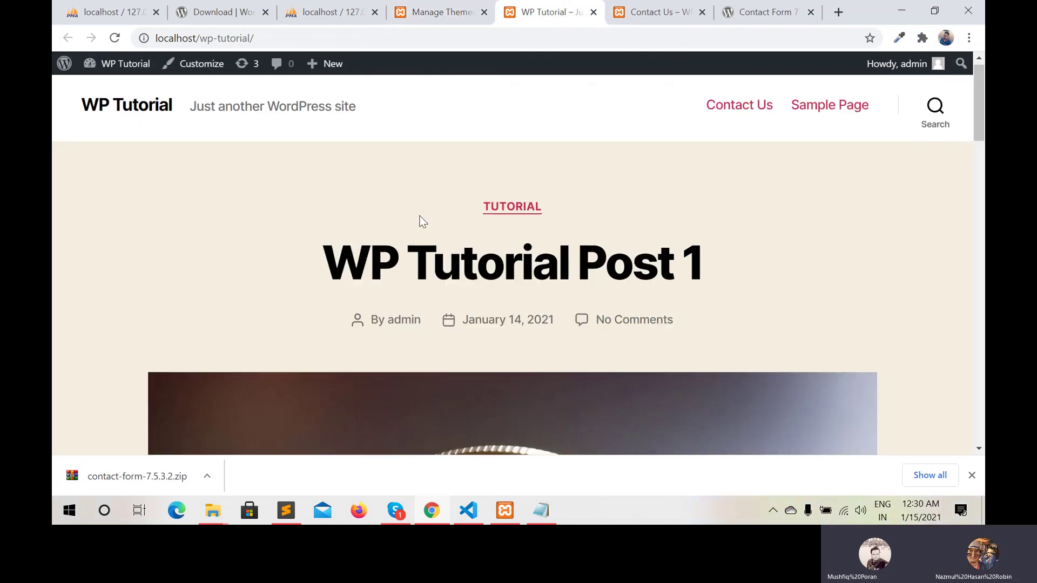
scroll(422, 221, down, 12)
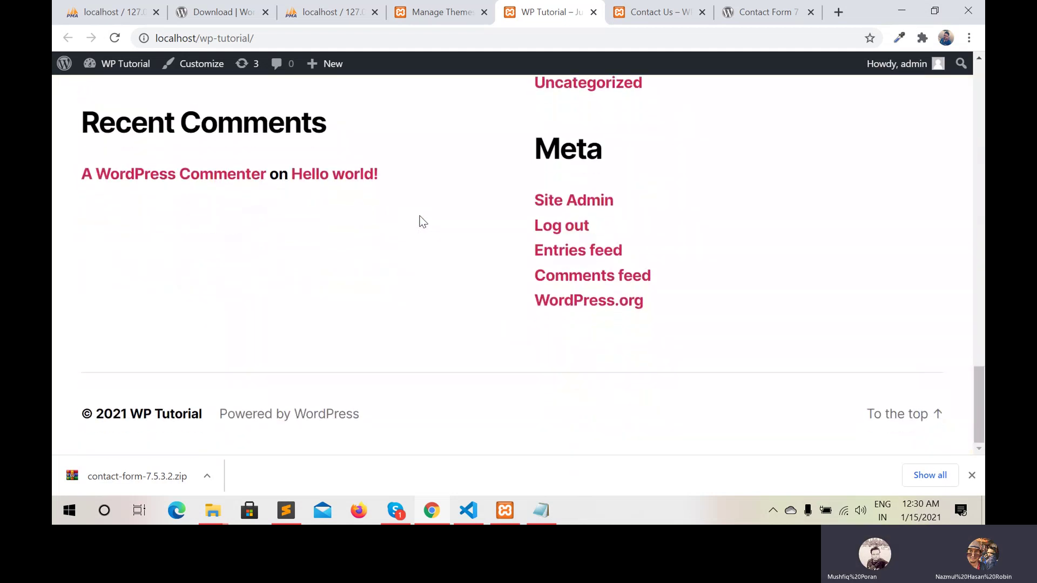
scroll(422, 222, up, 20)
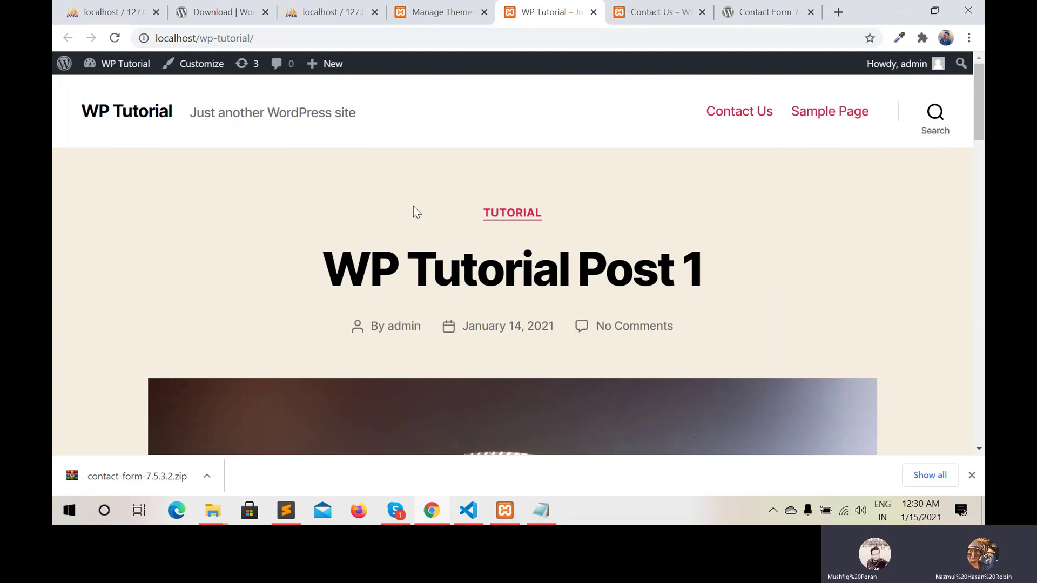
click(440, 12)
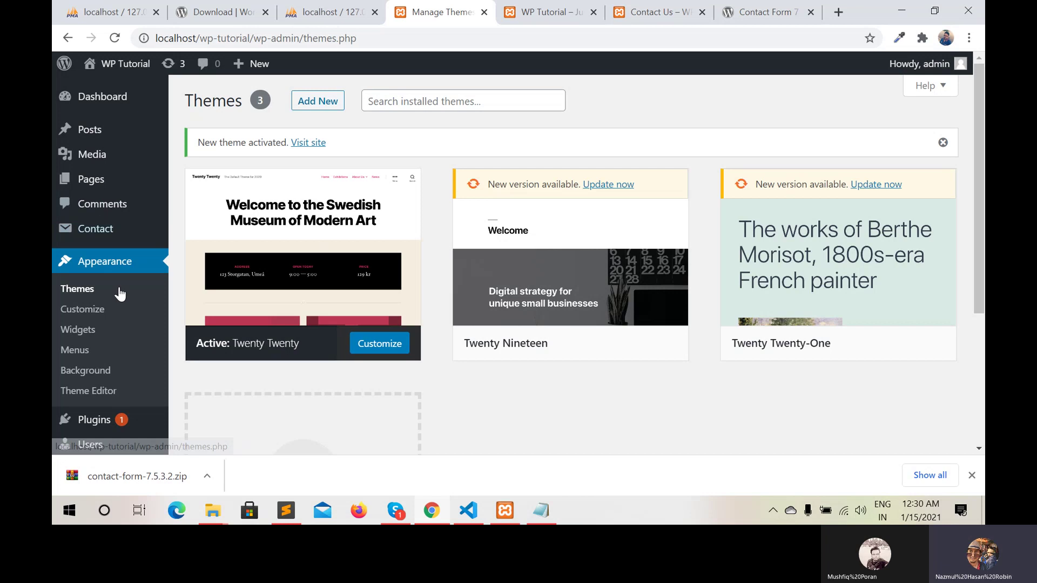
Go to Appearance > Menus in the WordPress admin sidebar
scroll(120, 316, down, 4)
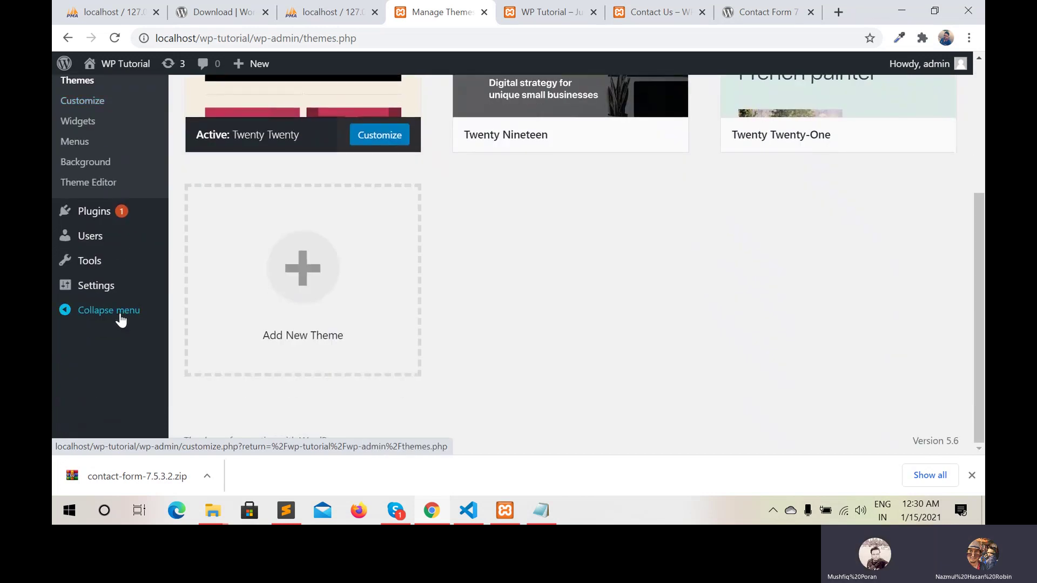
mouse_move(94, 295)
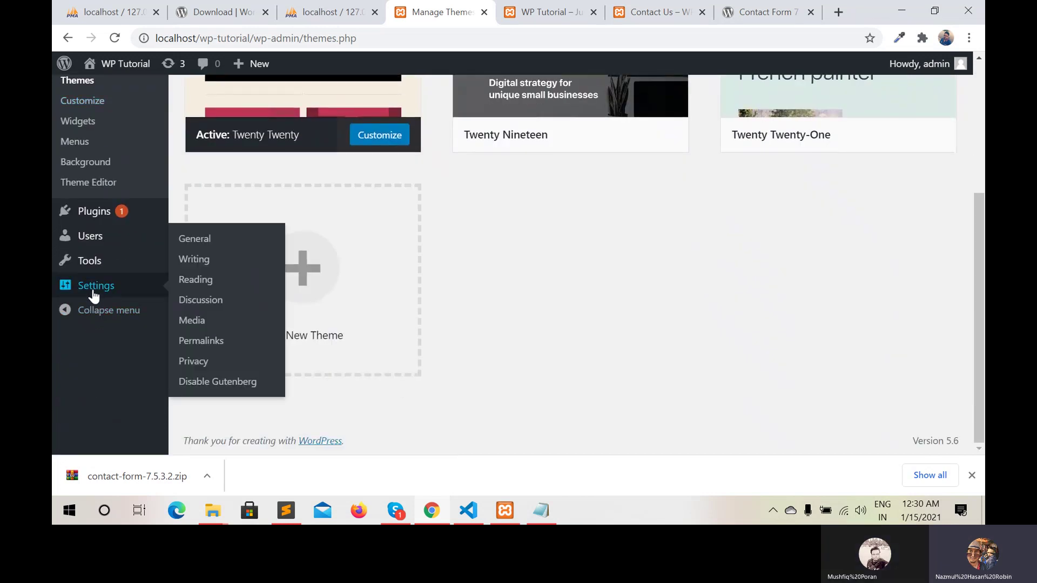
mouse_move(94, 273)
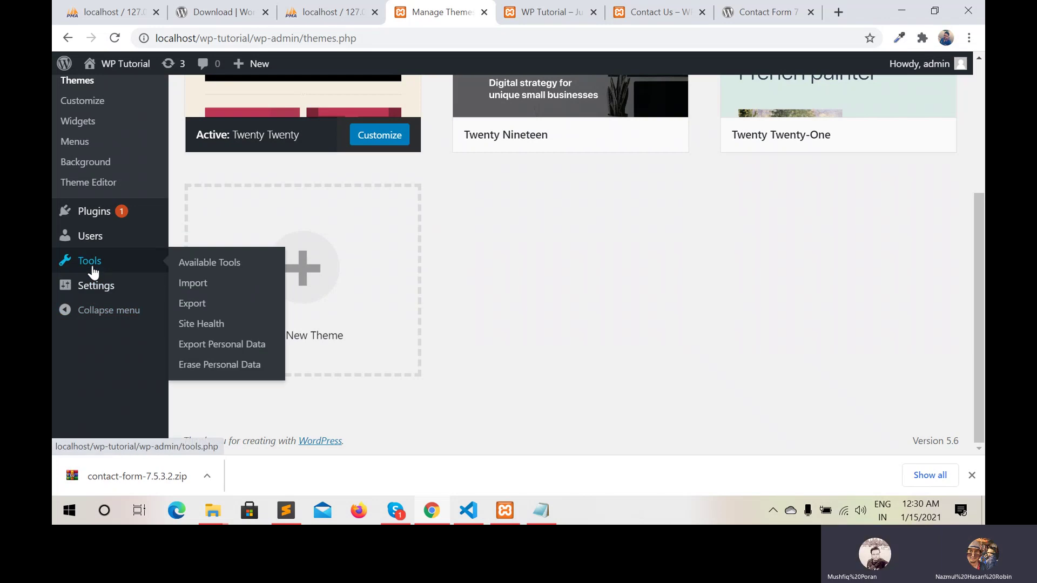
mouse_move(94, 244)
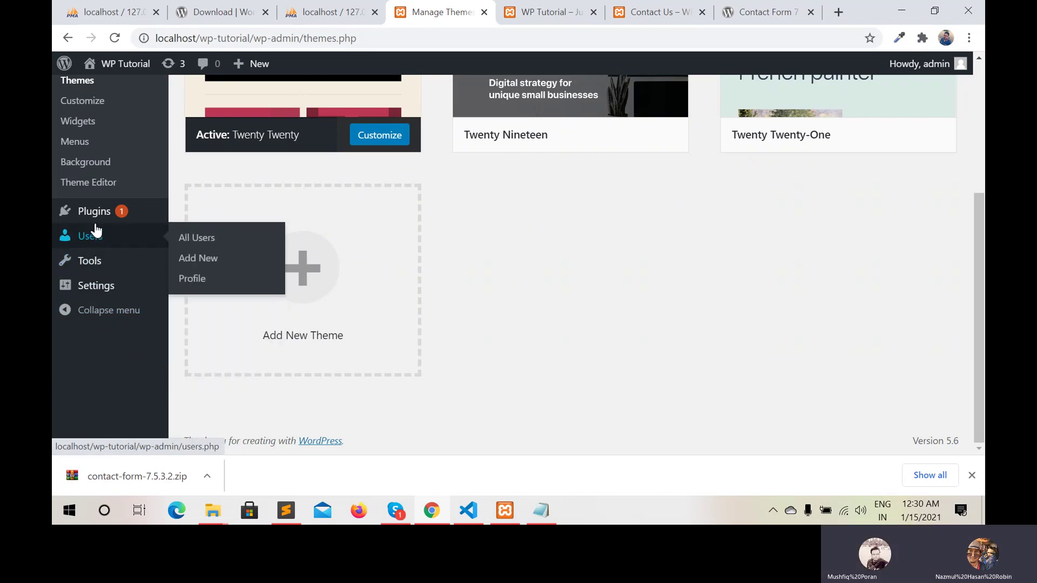
scroll(96, 229, up, 3)
scroll(97, 231, up, 2)
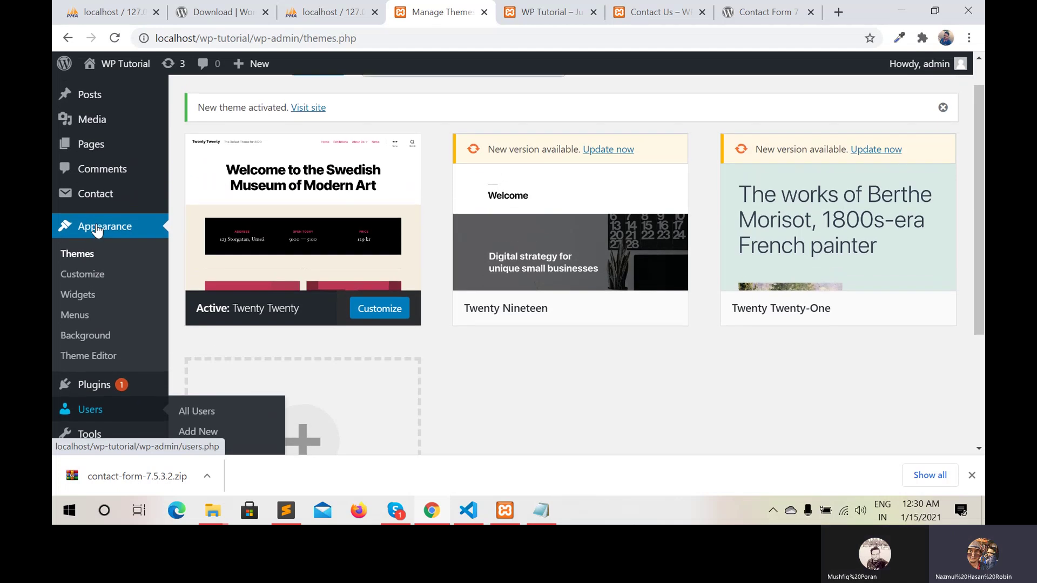
key(ctrl+minus)
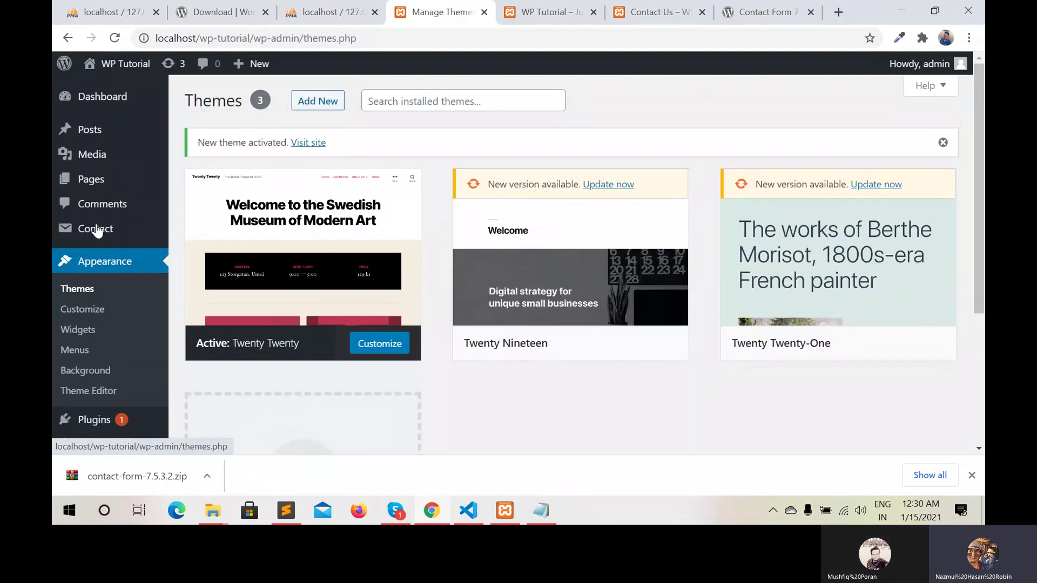
key(ctrl+plus)
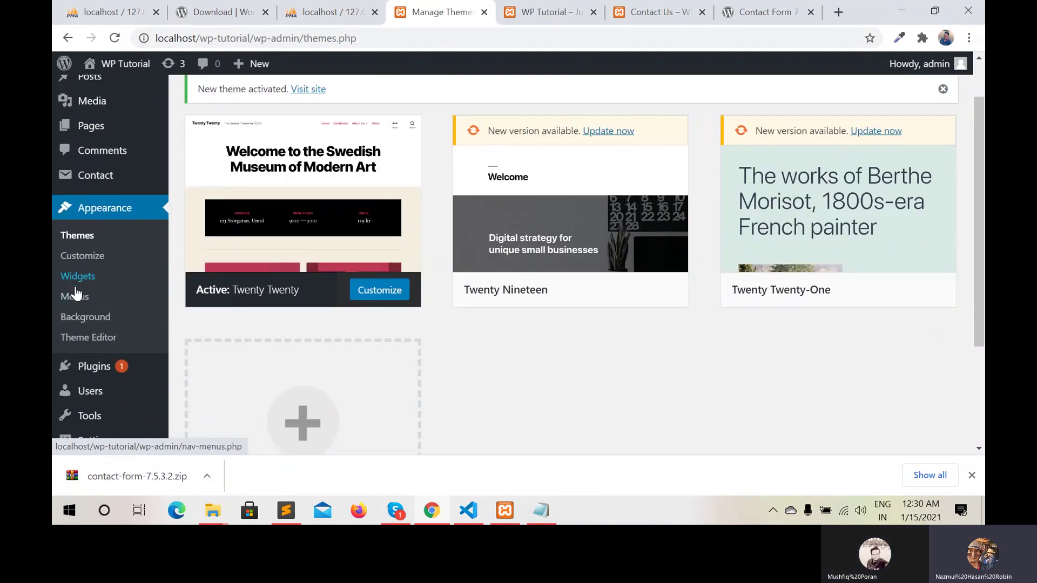
click(75, 298)
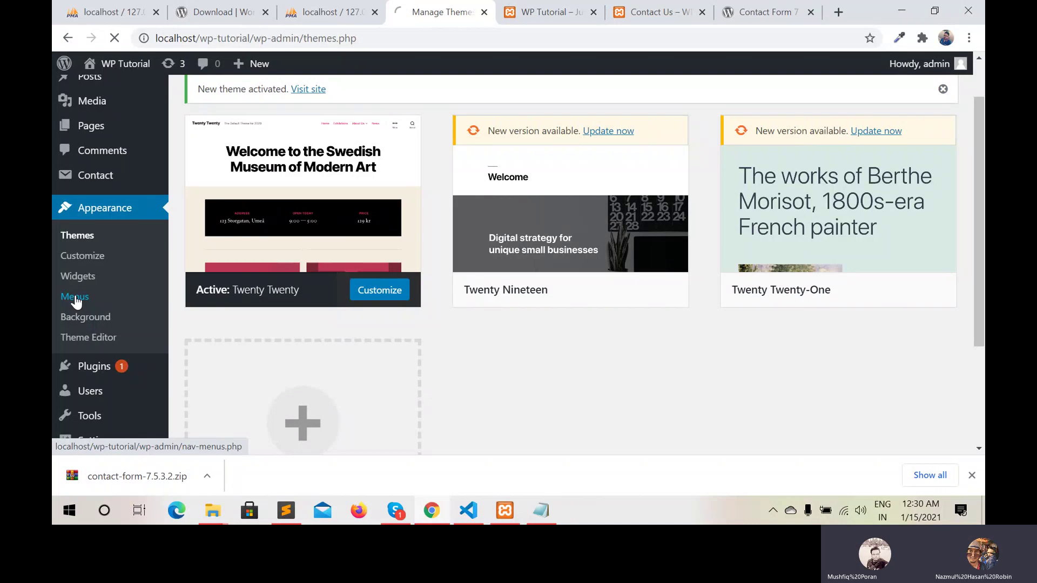
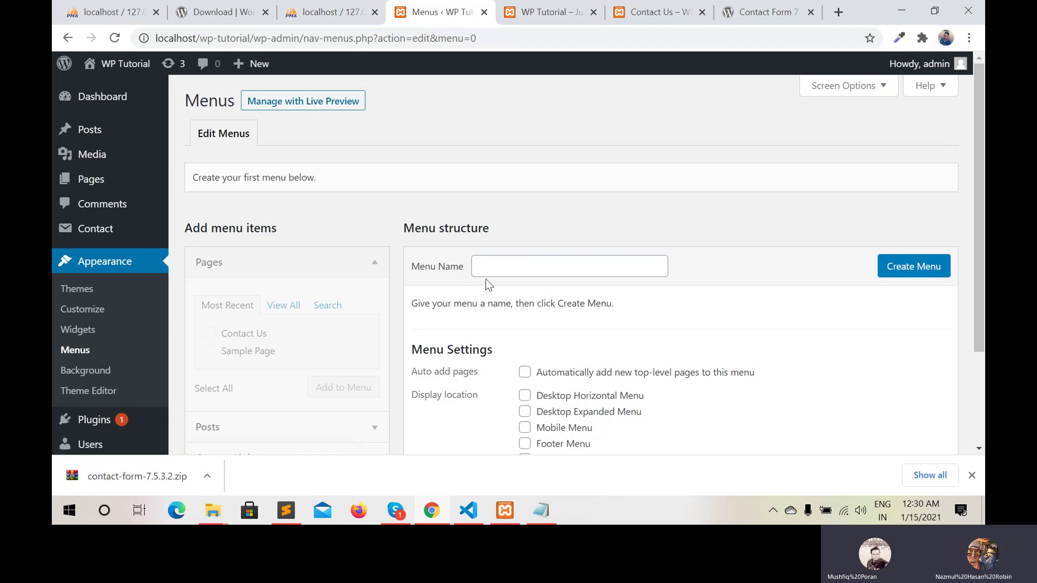
Create a new menu named 'Main Menu'
click(492, 264)
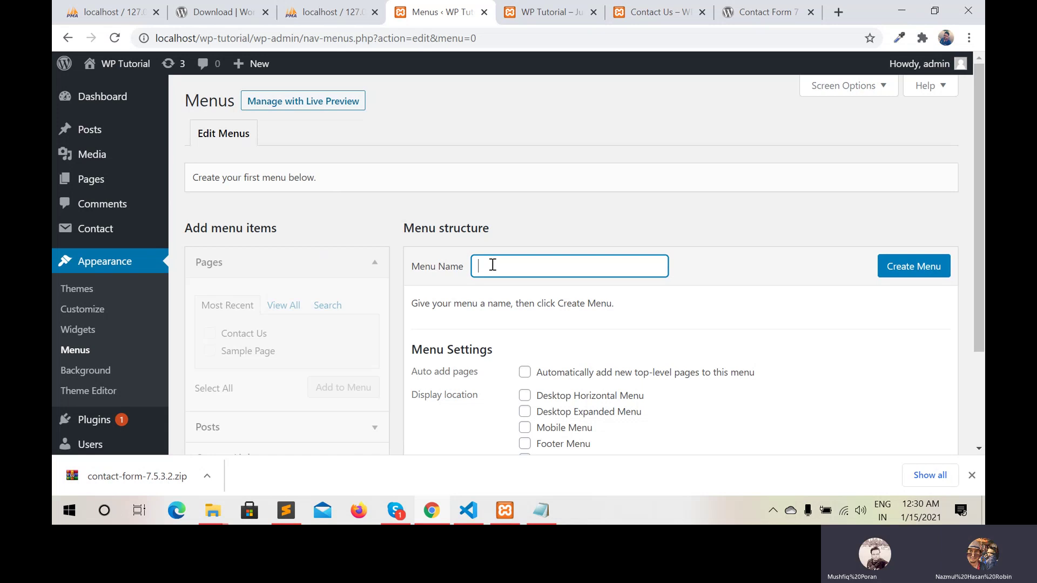
text(Main M)
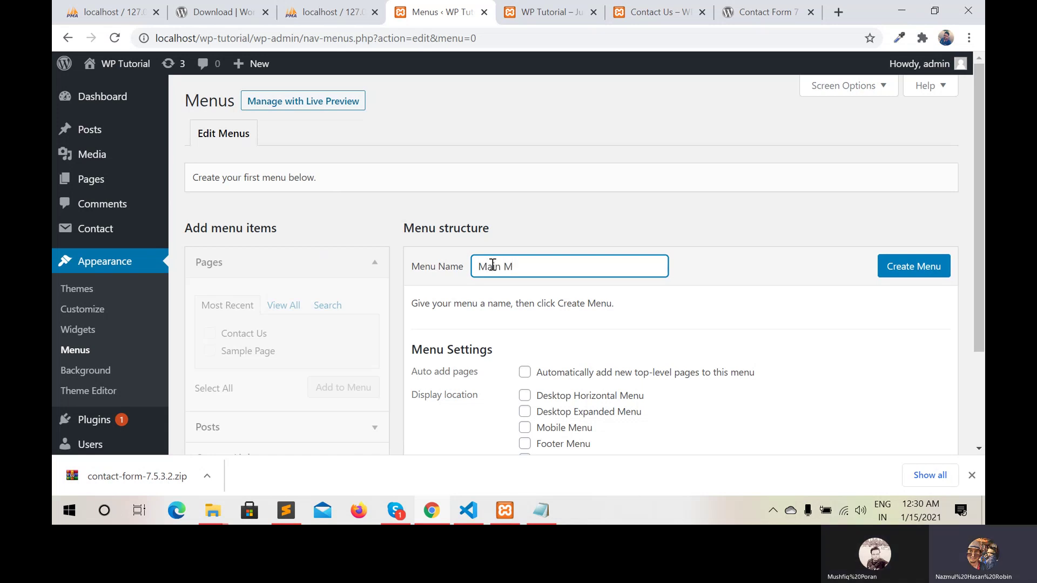
text(enu)
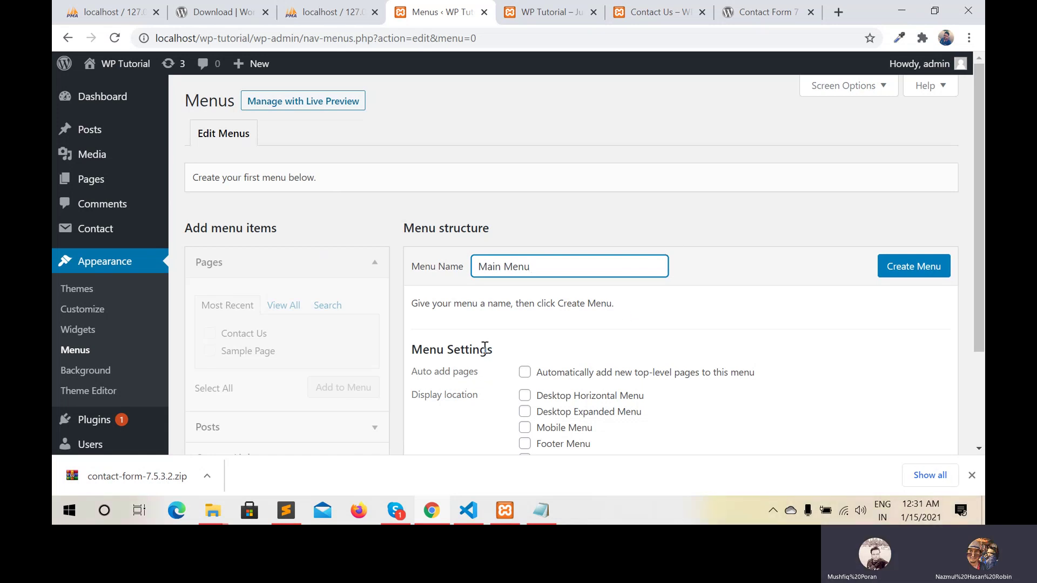
click(913, 271)
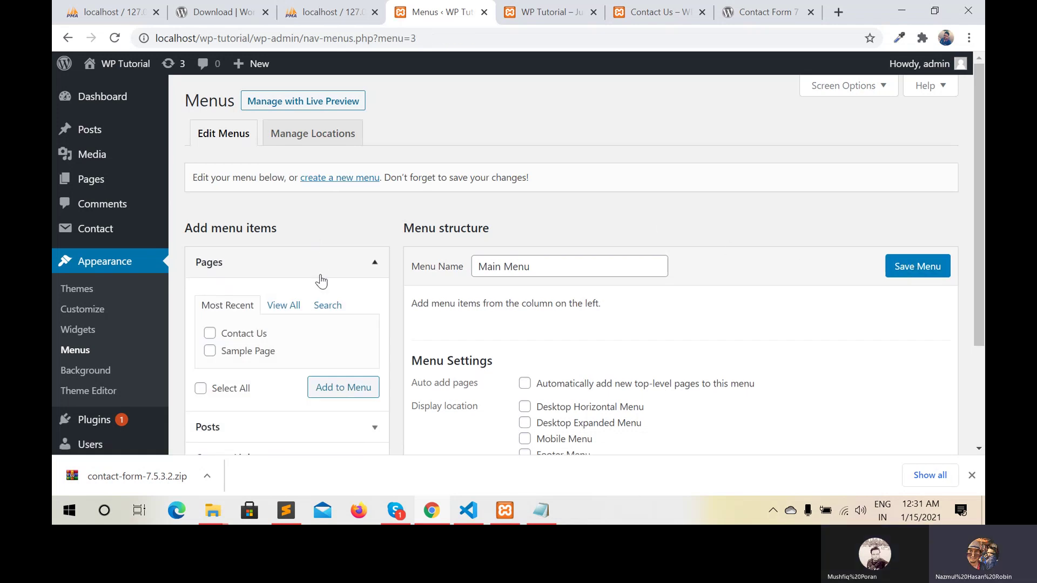
Assign Main Menu to the Desktop Horizontal Menu location and save it
scroll(319, 271, down, 2)
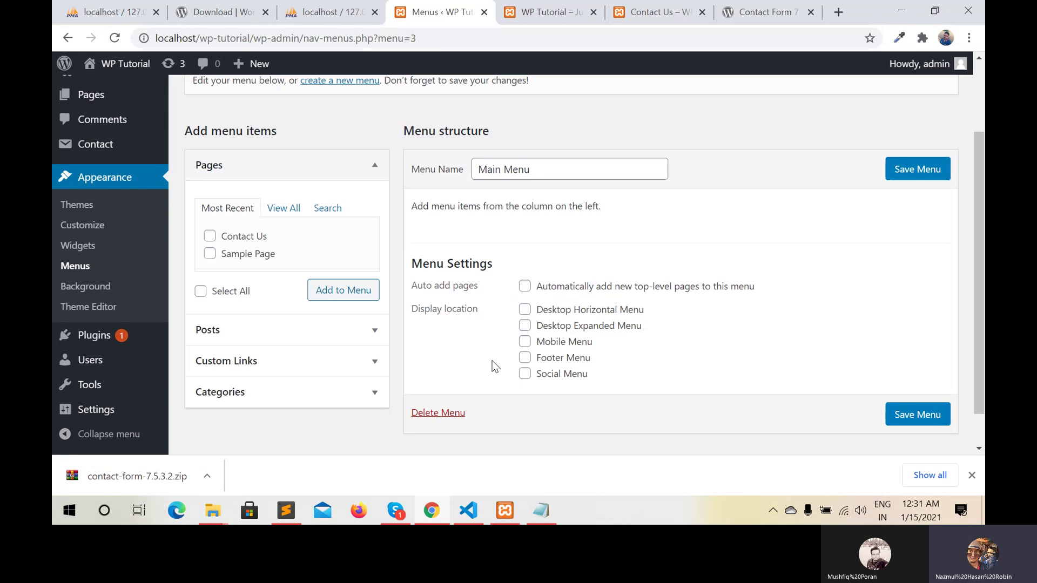
click(527, 313)
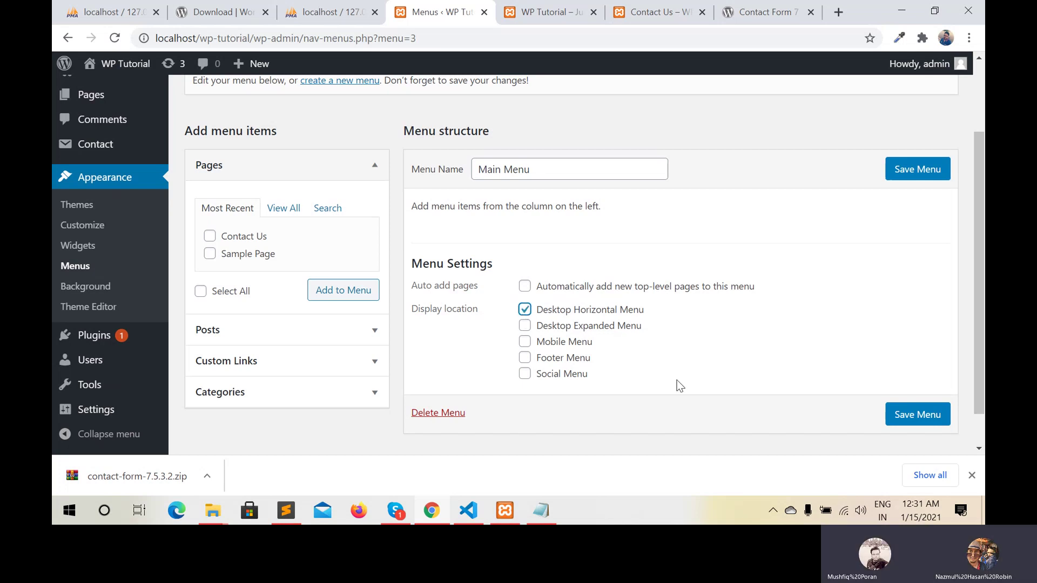
click(907, 421)
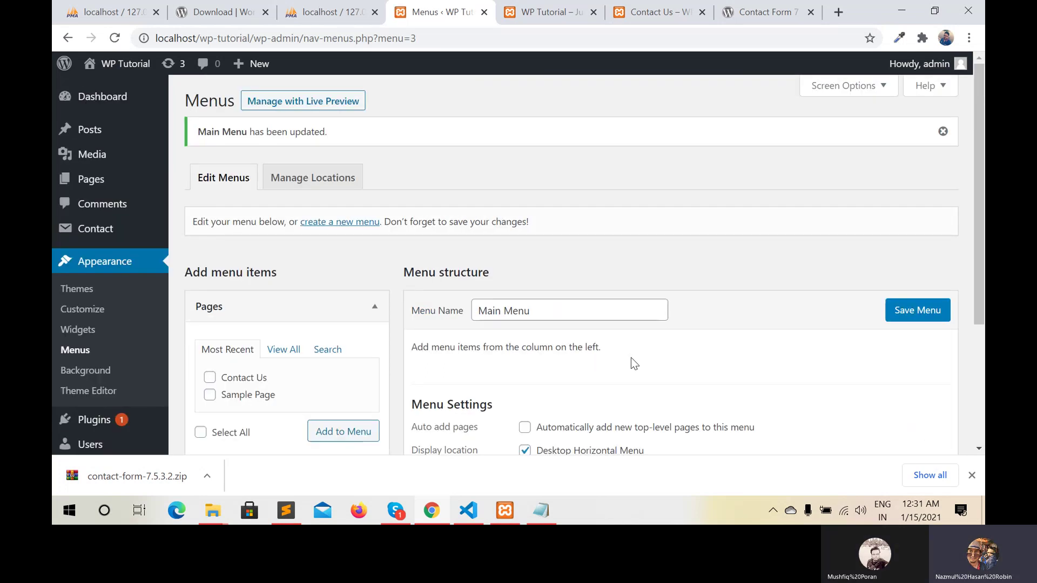
click(909, 316)
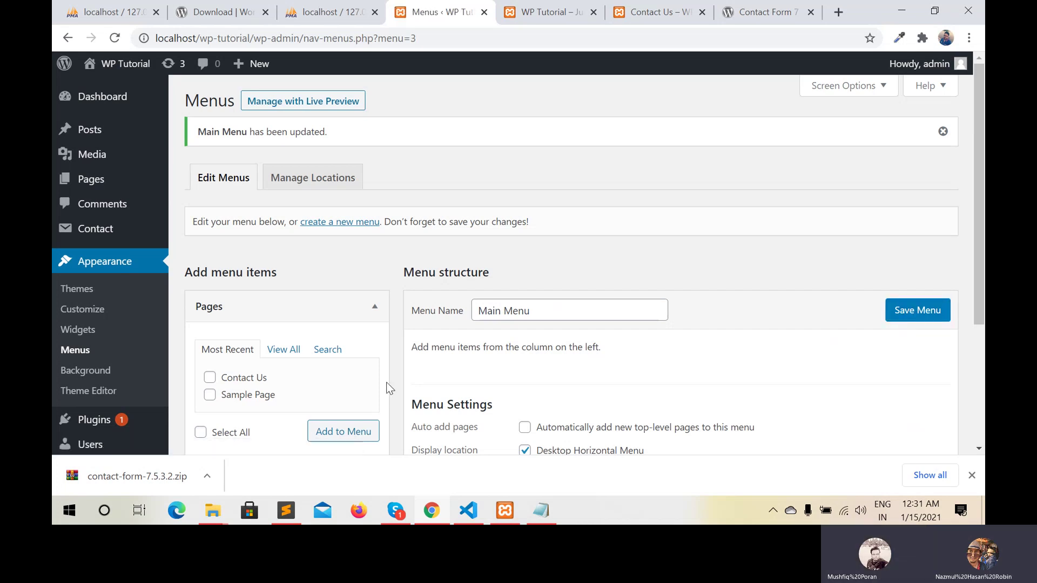
Add the Contact Us and Sample Page pages to Main Menu
scroll(387, 387, down, 2)
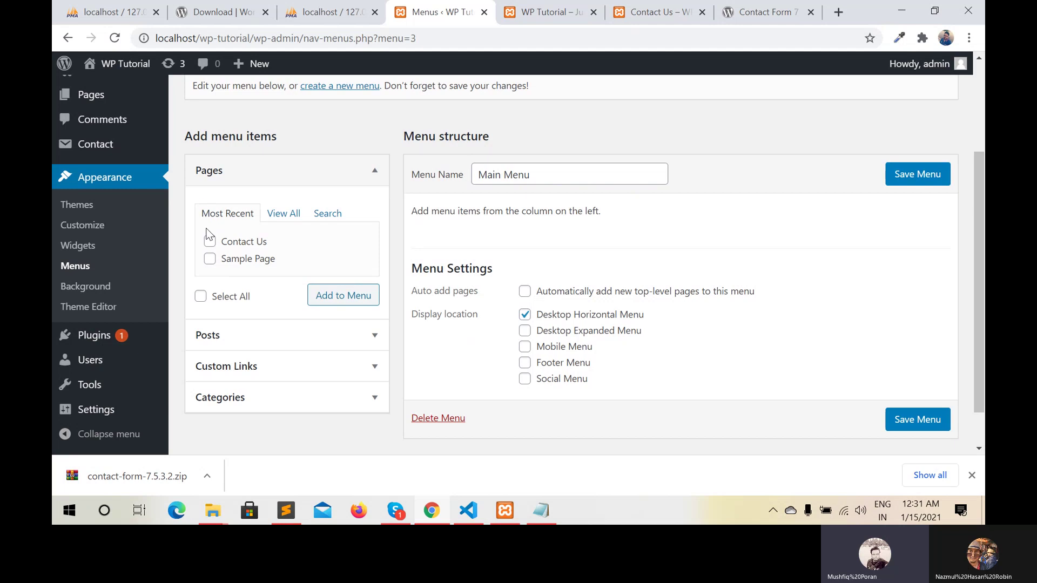
click(209, 243)
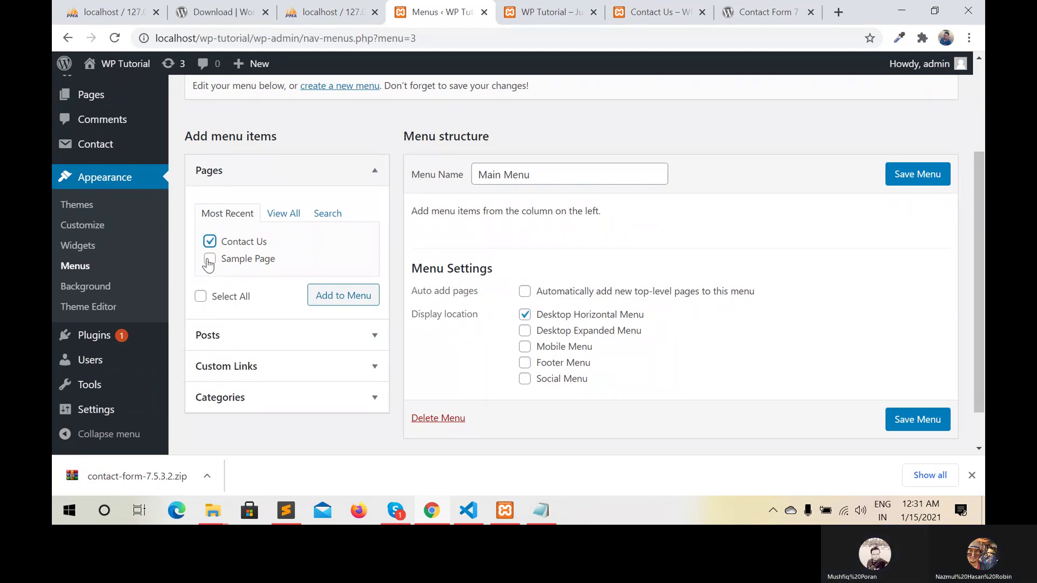
click(209, 259)
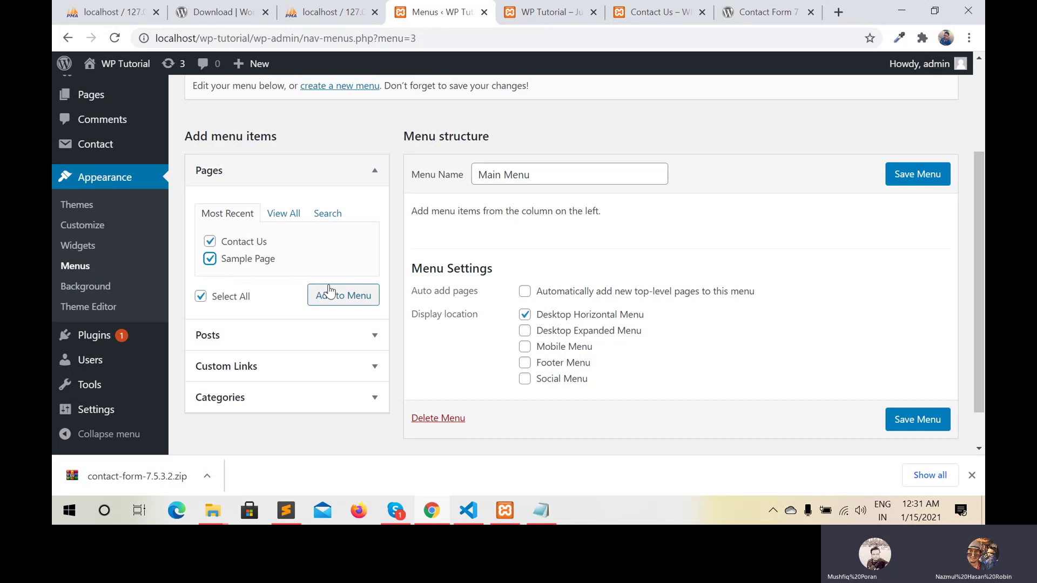
click(350, 302)
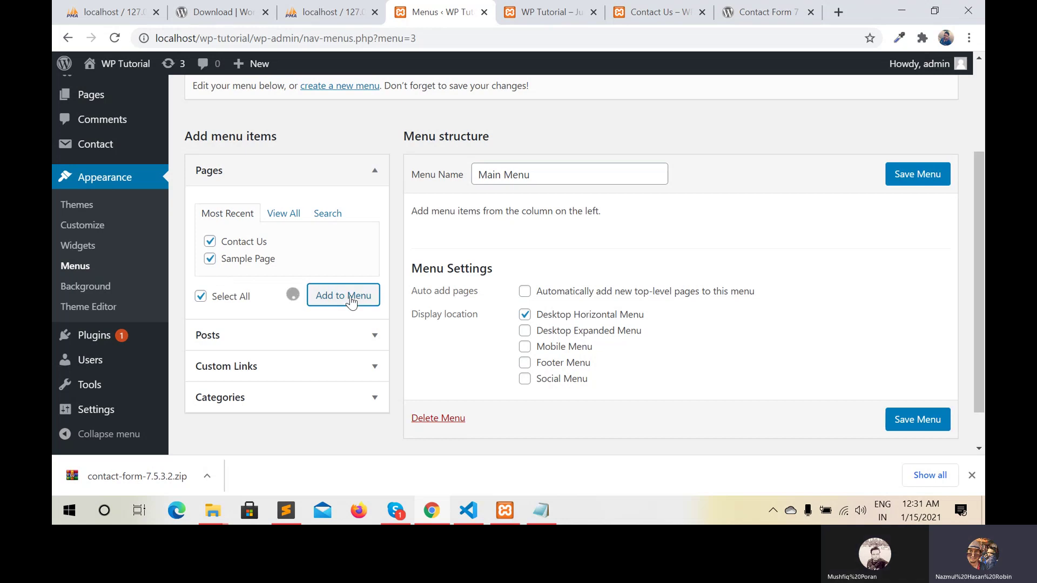
Add the post WP Tutorial Post 1 to Main Menu and save
click(369, 335)
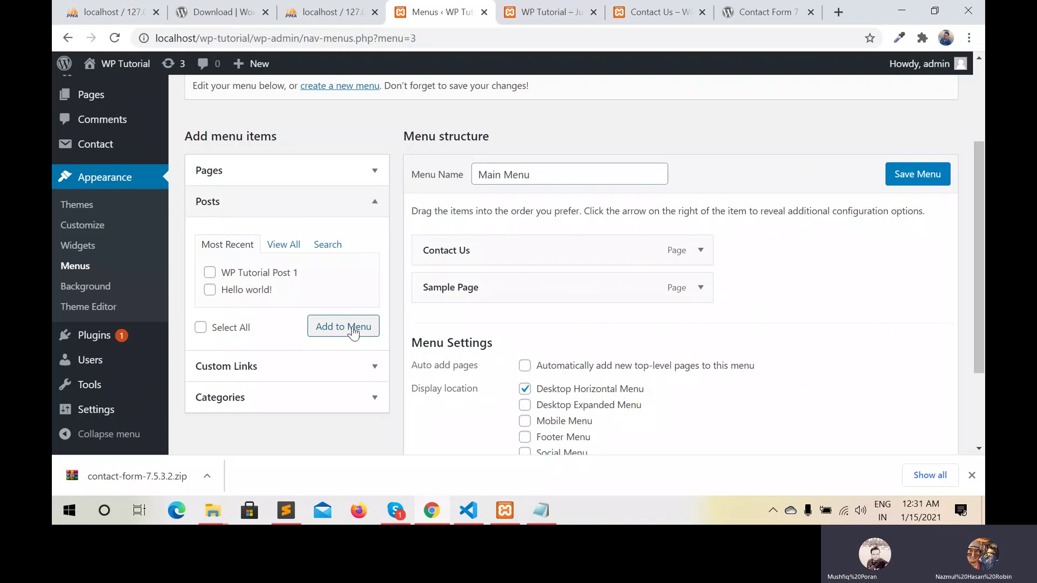
click(210, 273)
click(340, 328)
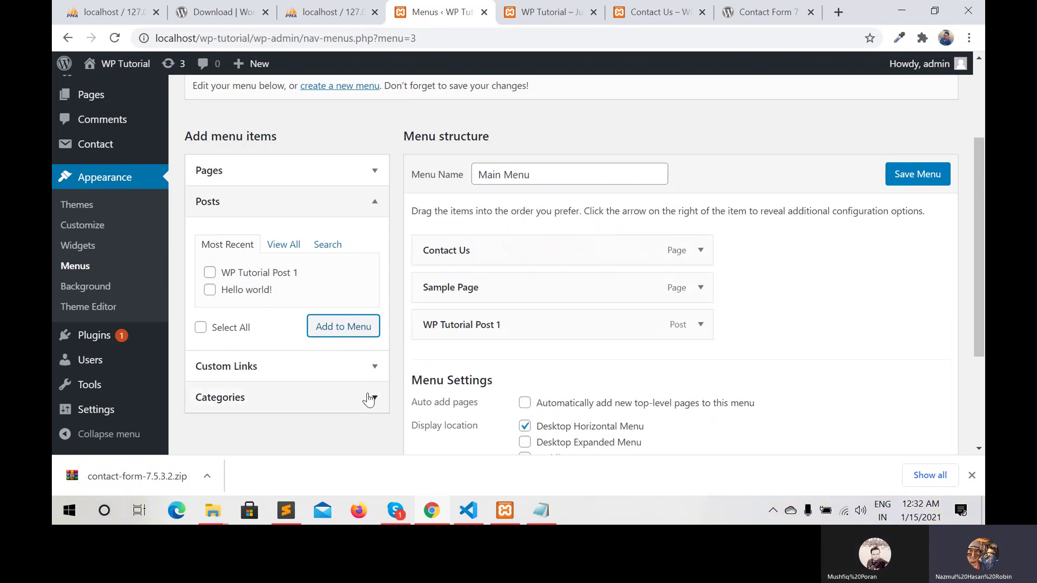
click(904, 173)
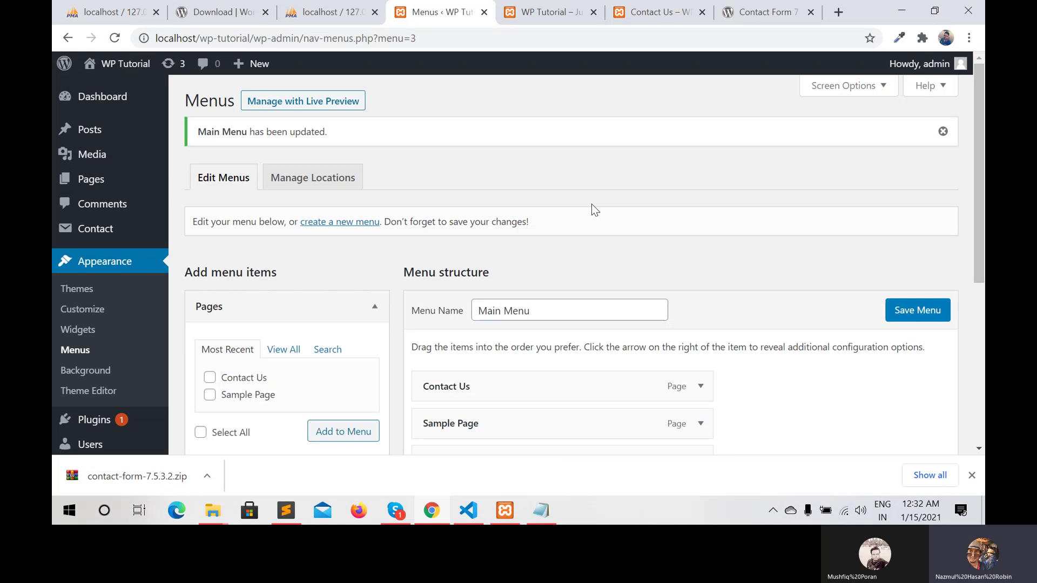
Add the Tutorial category to Main Menu and save the menu again
scroll(591, 205, down, 5)
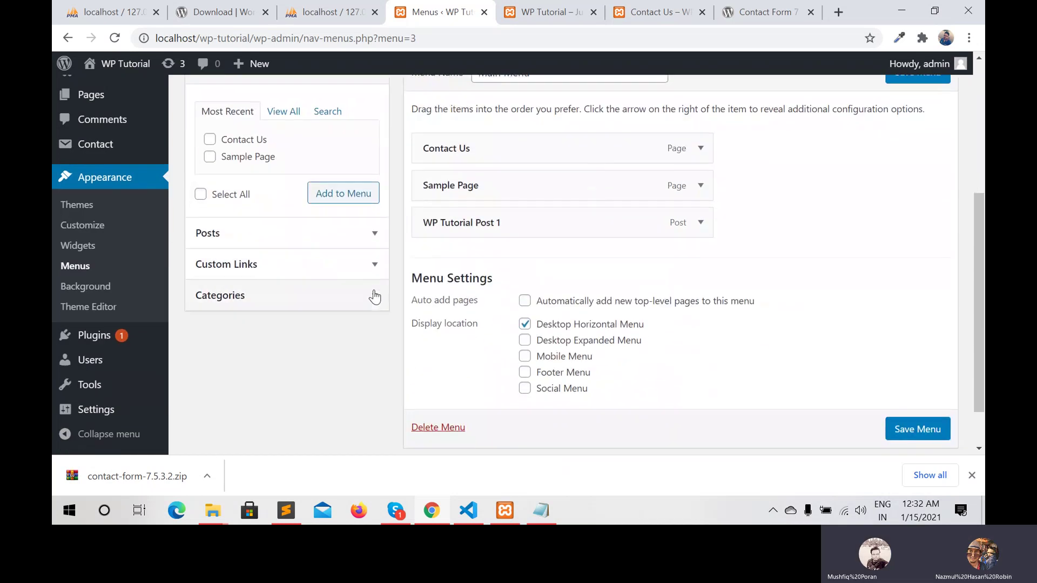
click(374, 297)
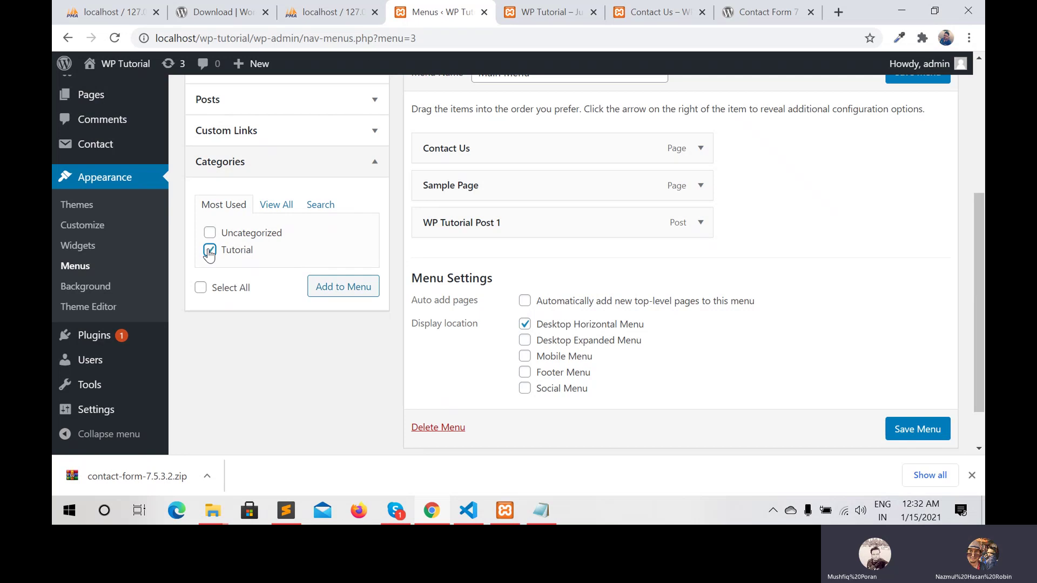
click(335, 289)
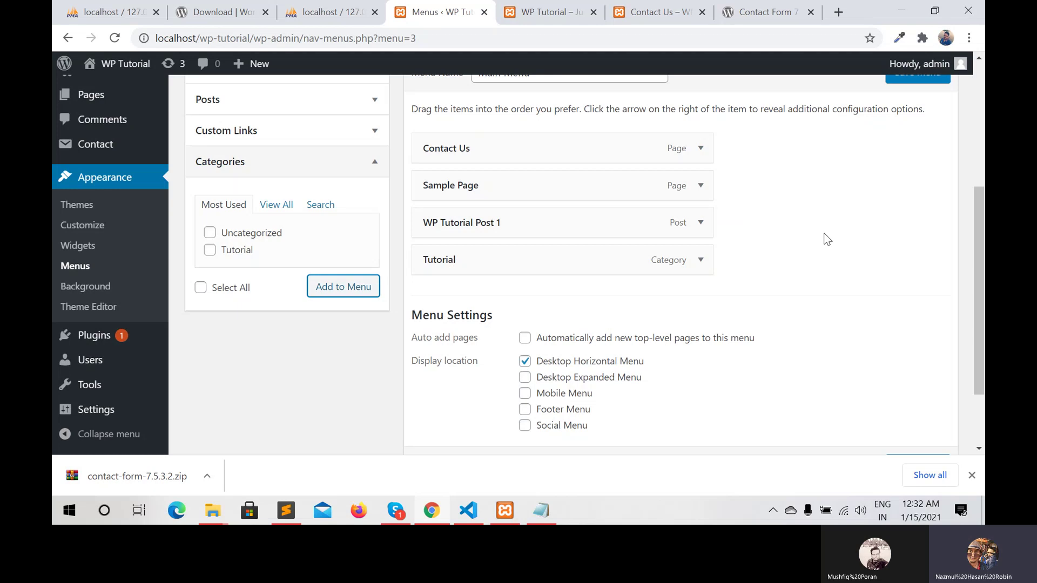
scroll(824, 232, up, 1)
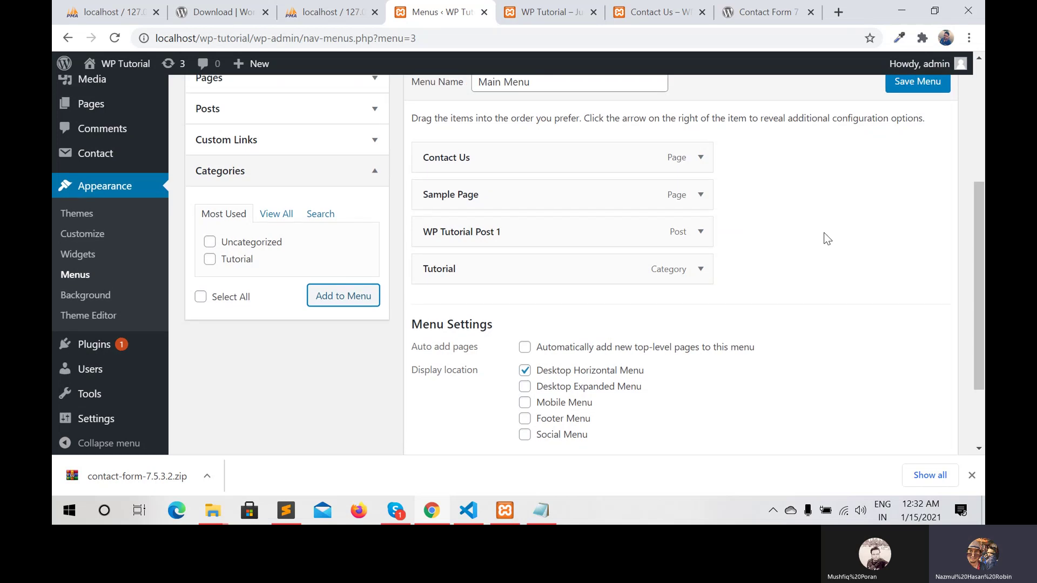
click(909, 125)
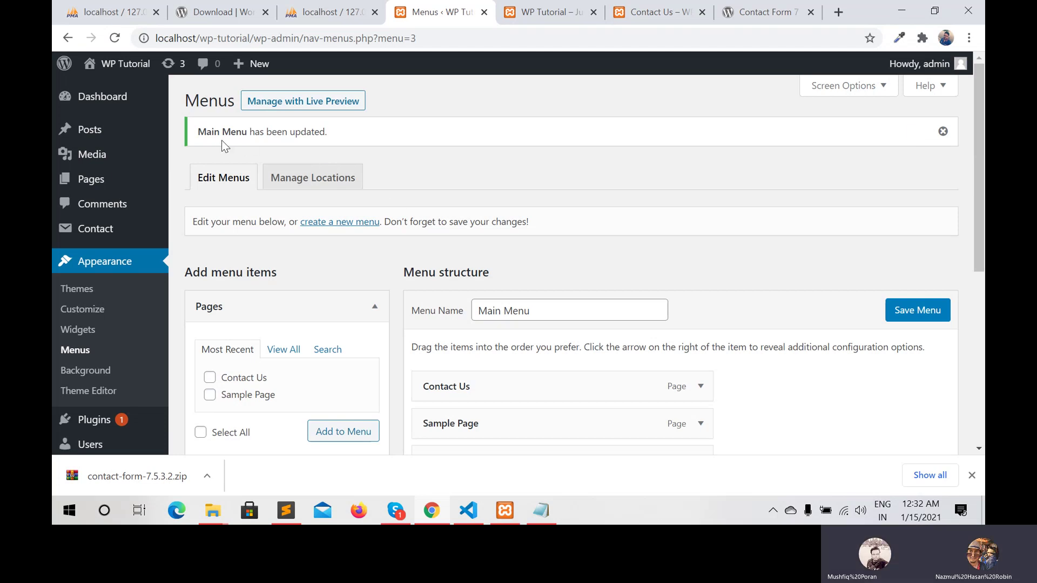
mouse_move(96, 98)
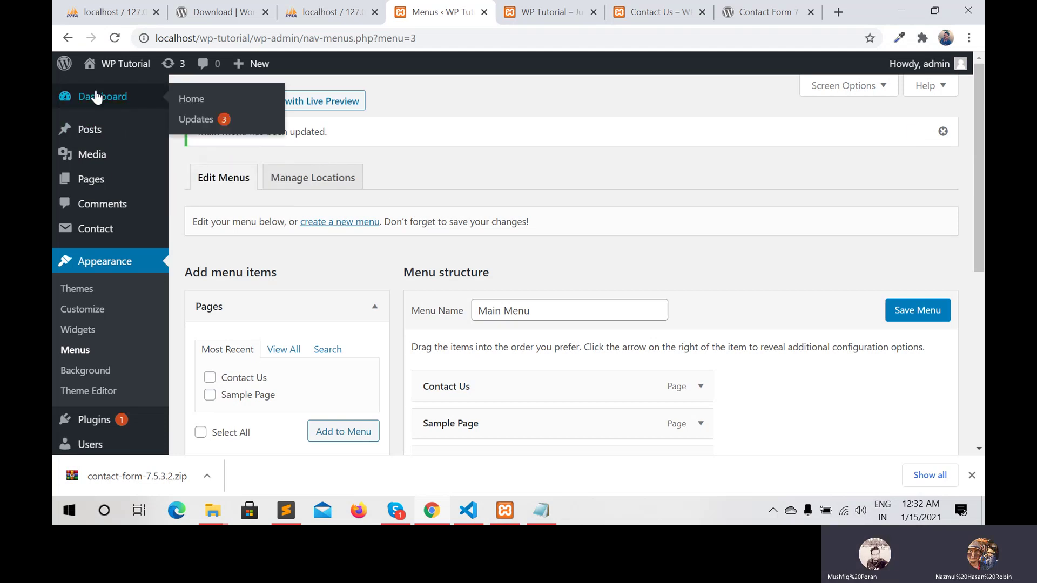
Reload the live site to show the new Main Menu, then try the Tutorial category archive
click(538, 16)
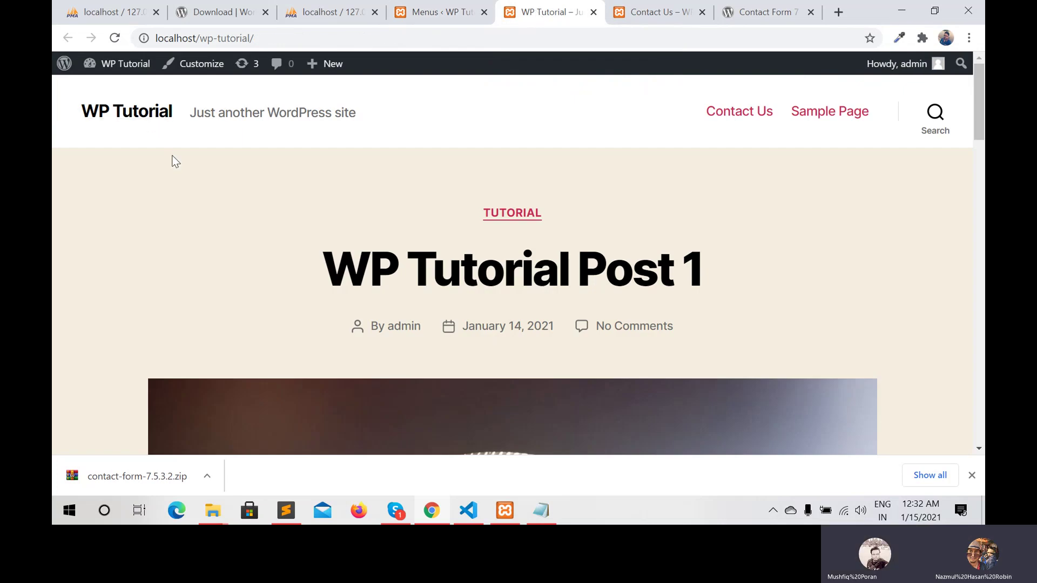
click(115, 39)
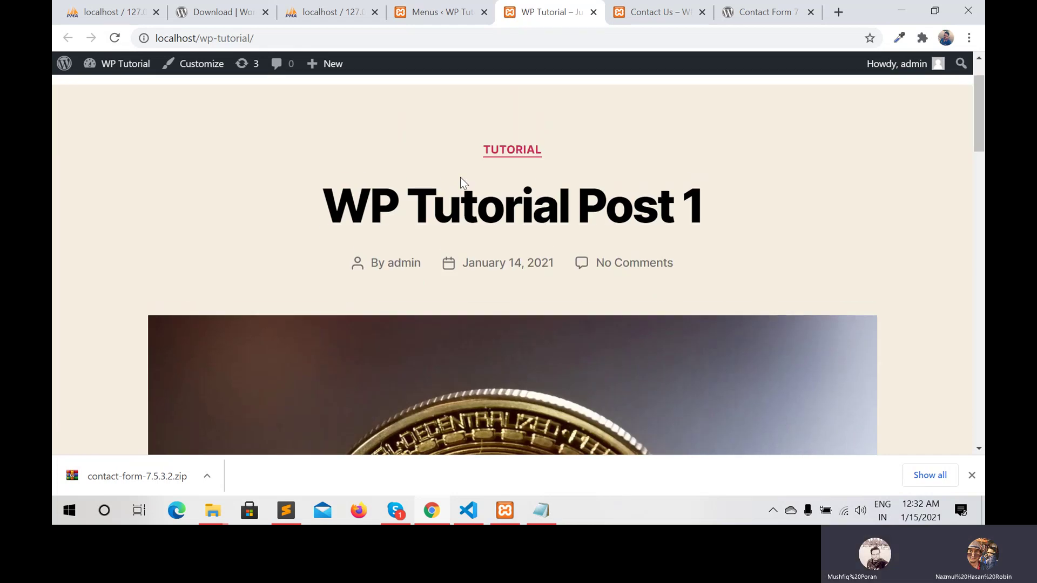
scroll(406, 270, up, 1)
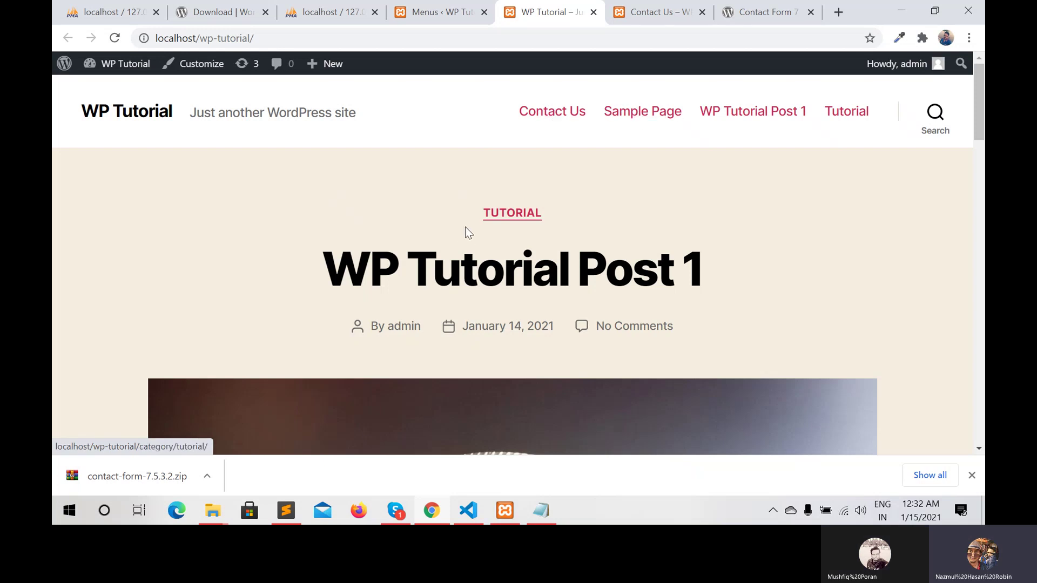
click(514, 214)
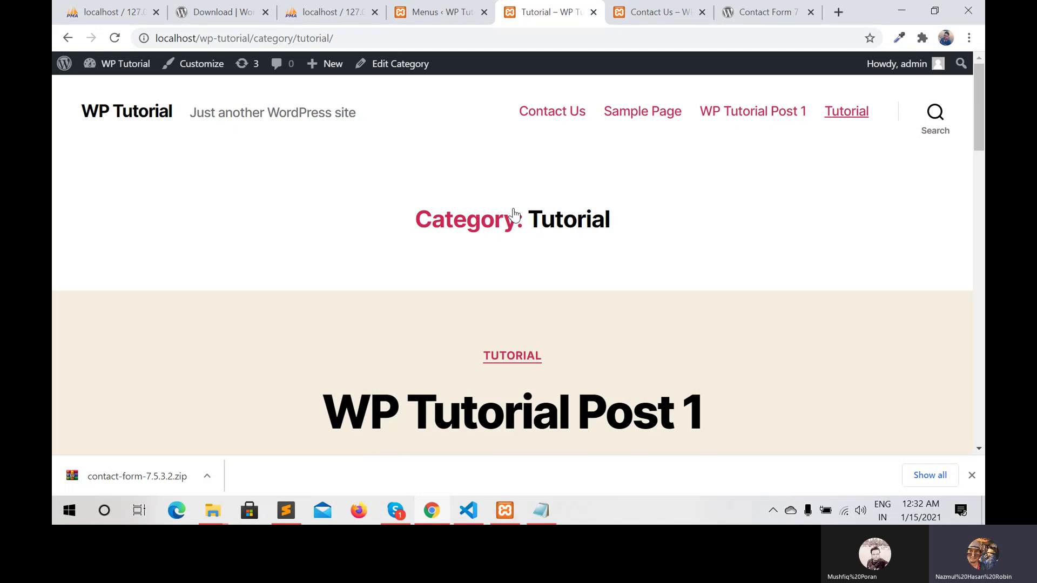
click(65, 39)
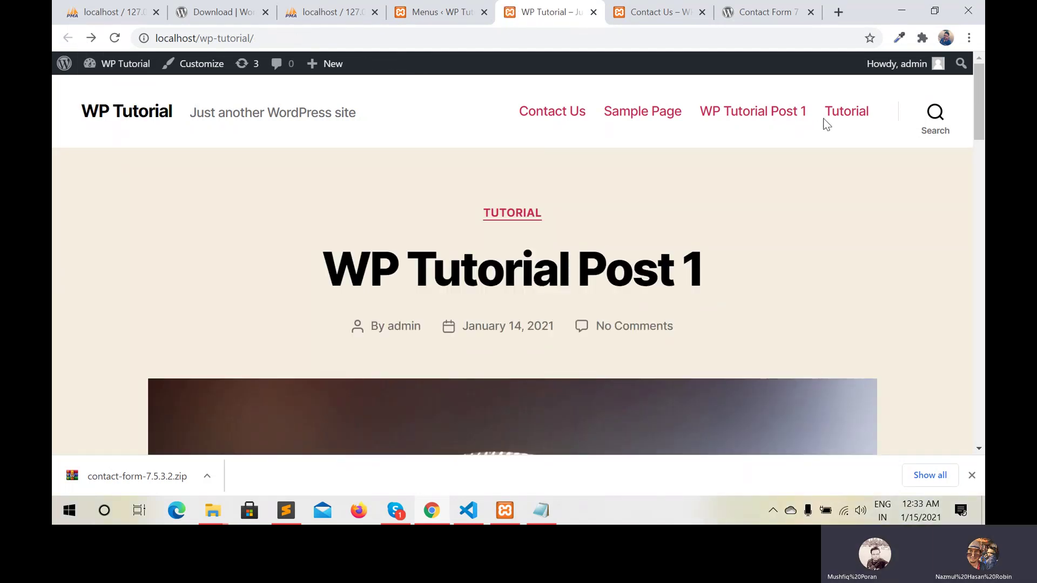
Open Tutorial from the site's header menu and scroll through its WP Tutorial Post 1 listing
click(845, 115)
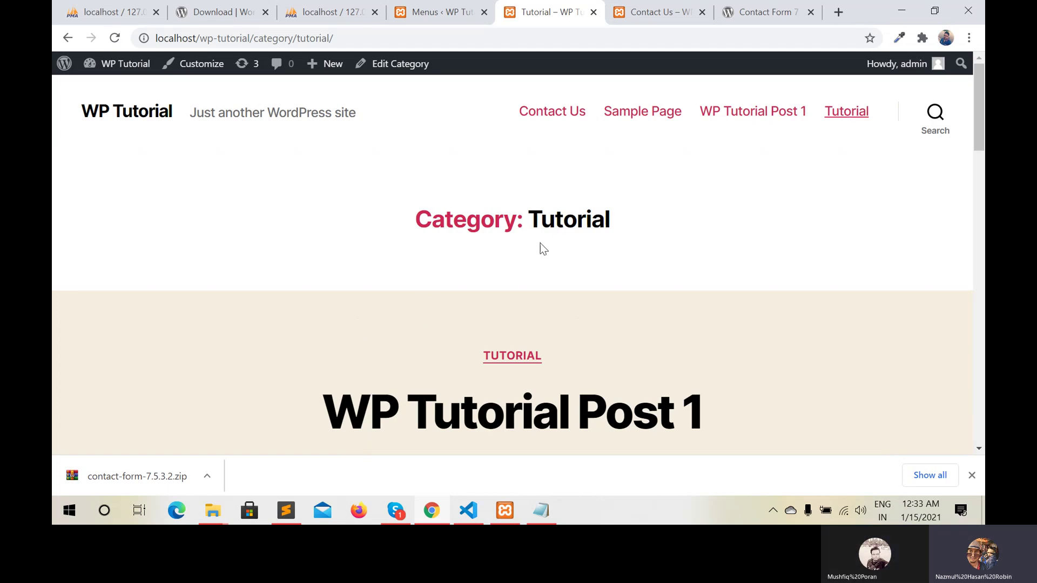
scroll(533, 247, down, 3)
scroll(534, 251, up, 3)
scroll(310, 193, down, 1)
scroll(310, 192, down, 7)
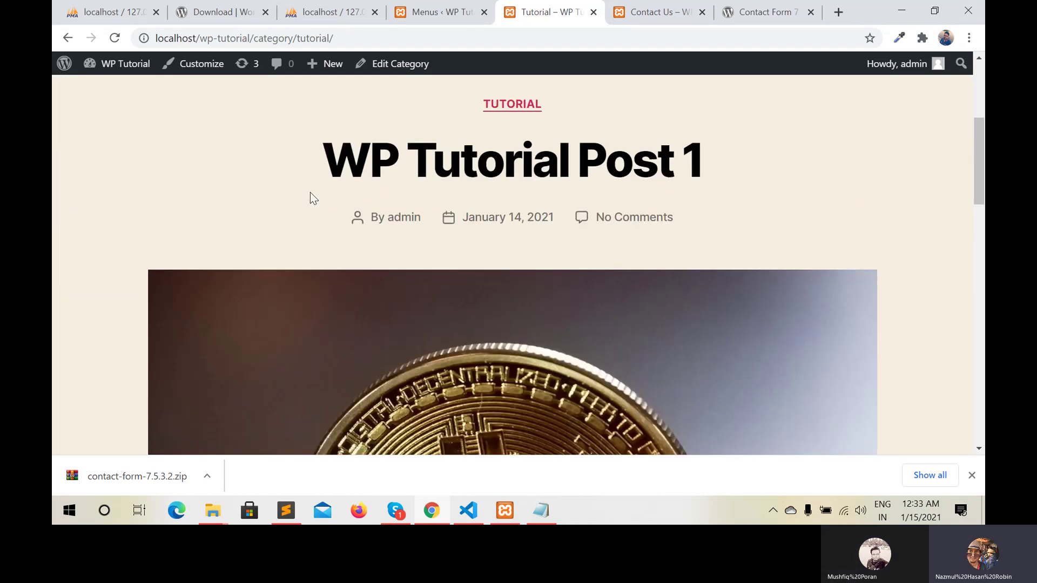
scroll(310, 192, down, 6)
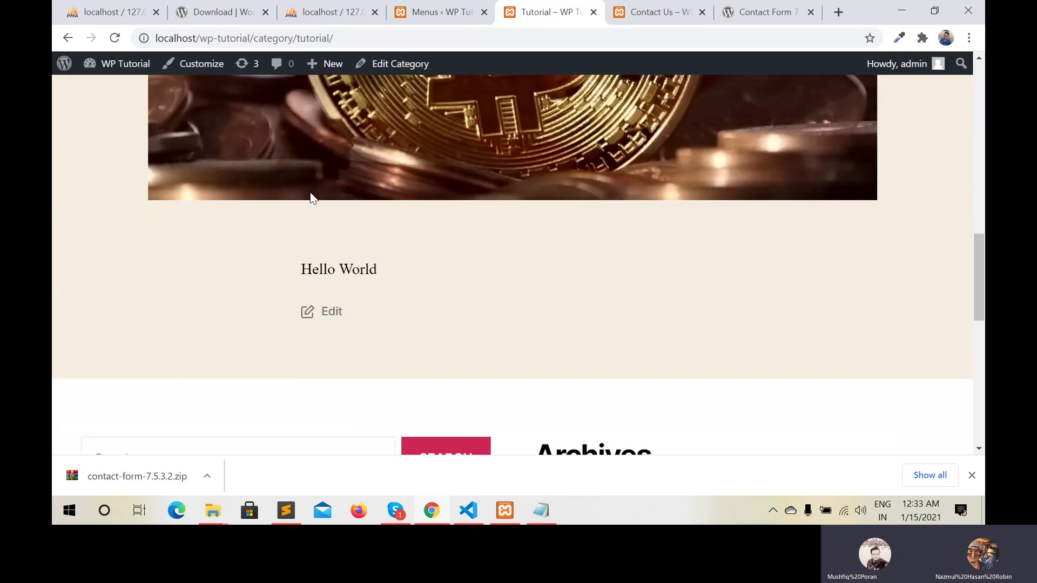
scroll(310, 192, down, 1)
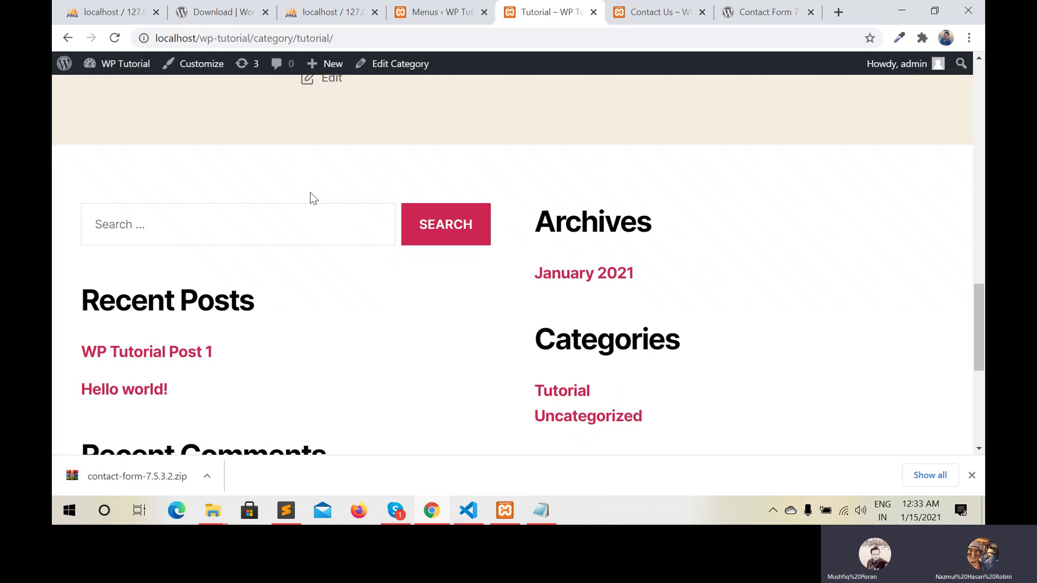
scroll(292, 273, up, 15)
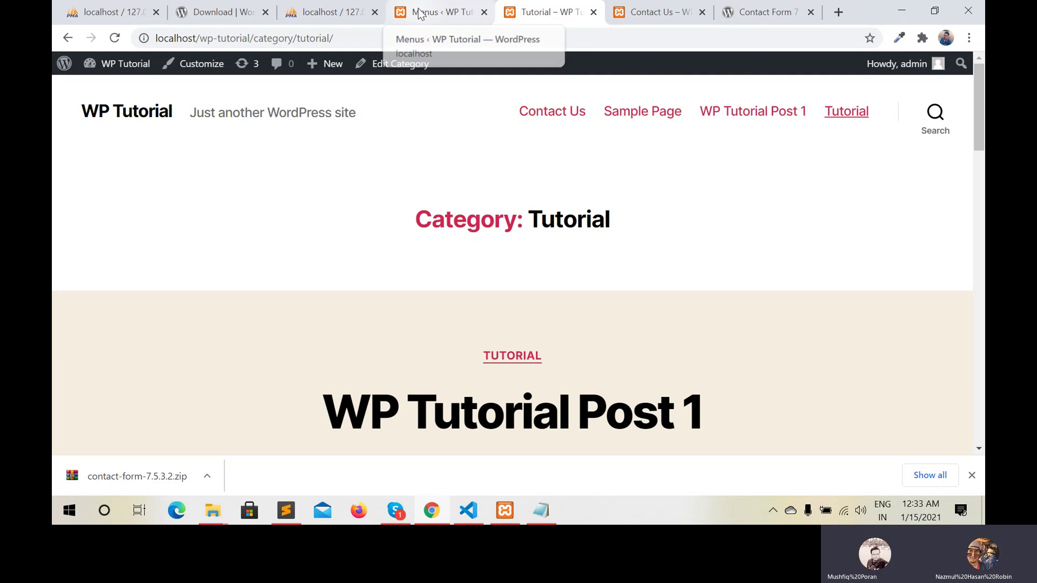
click(401, 11)
Write a new post titled 'Post 2' under the Tutorial category and publish it
mouse_move(87, 134)
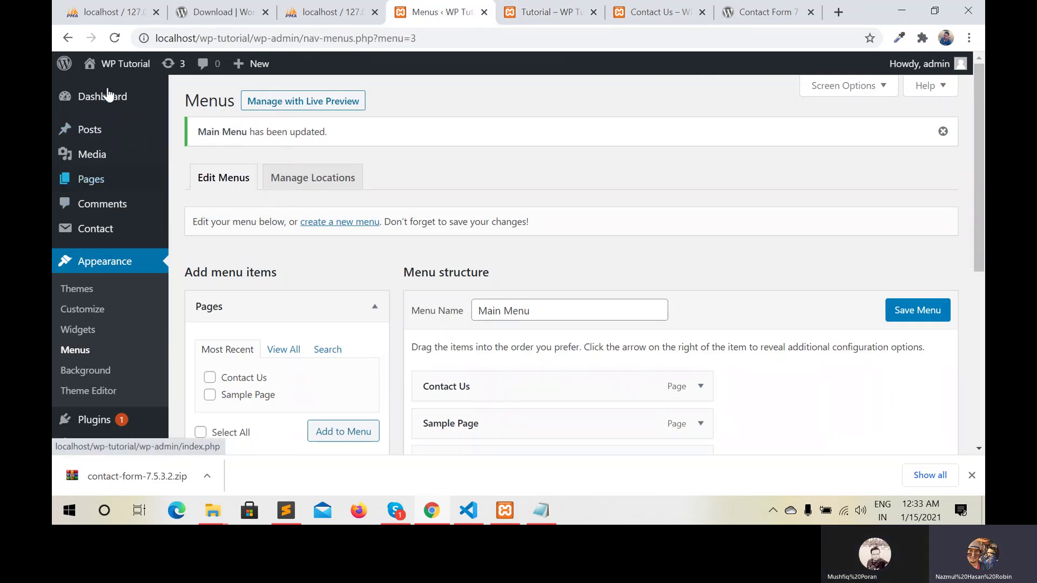
scroll(71, 322, down, 3)
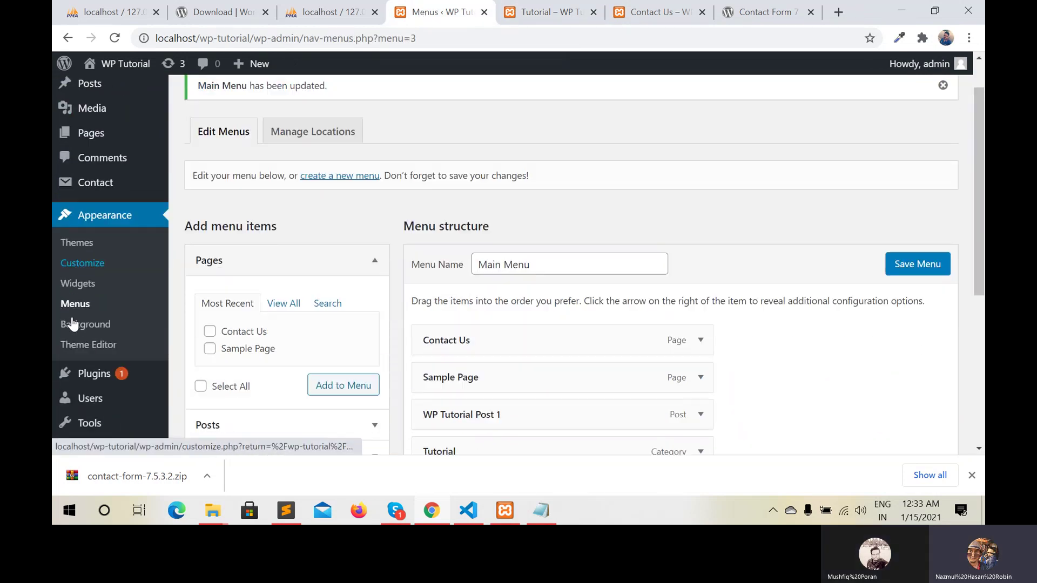
scroll(73, 325, up, 3)
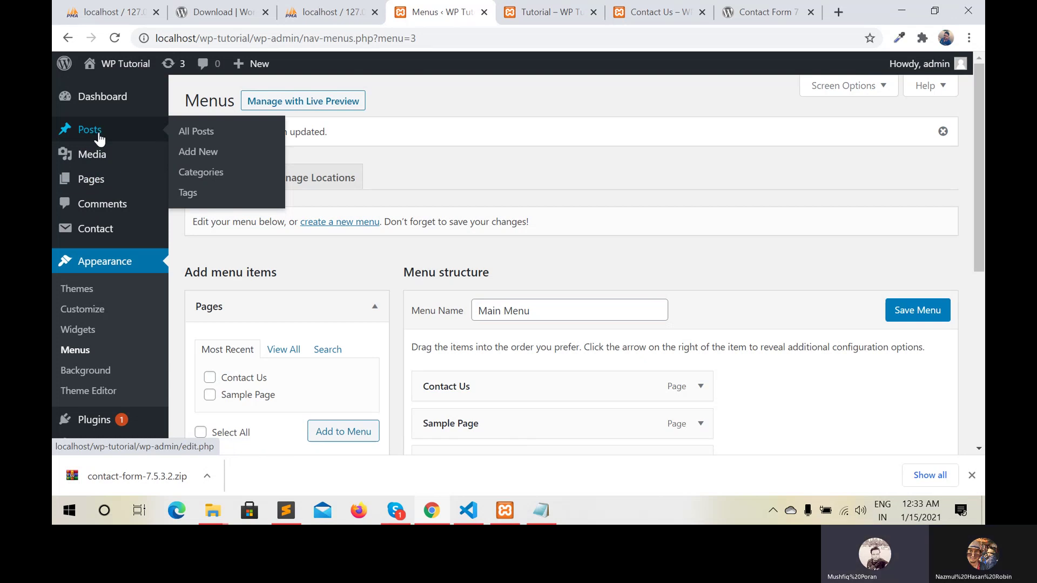
click(193, 155)
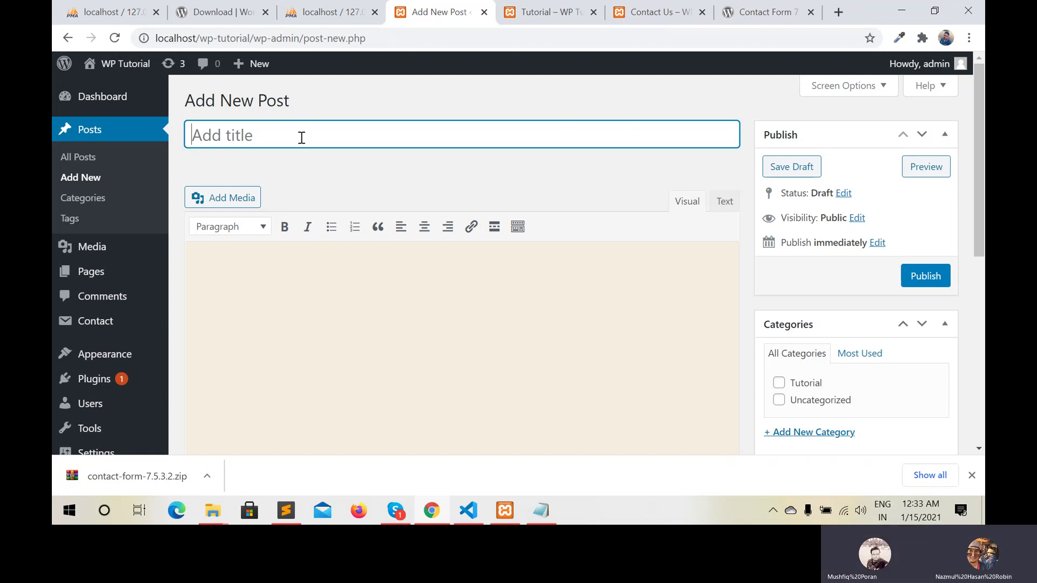
text(Post2)
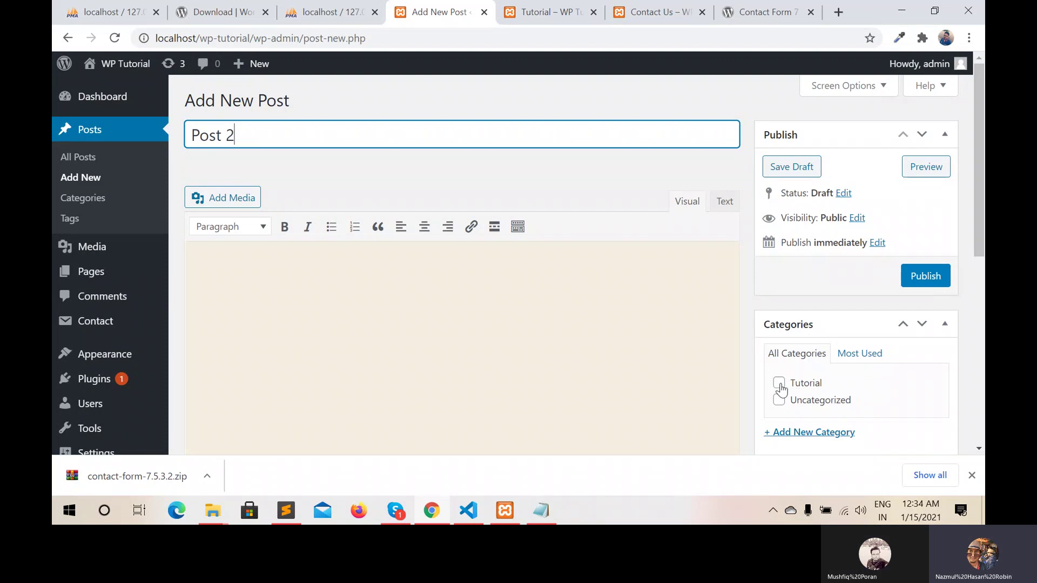
click(779, 383)
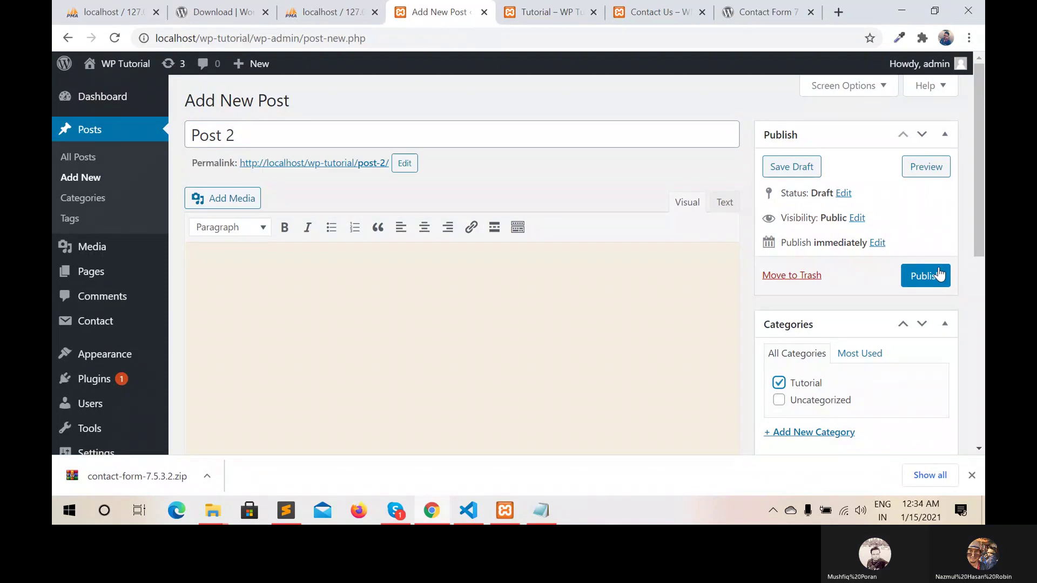
click(937, 276)
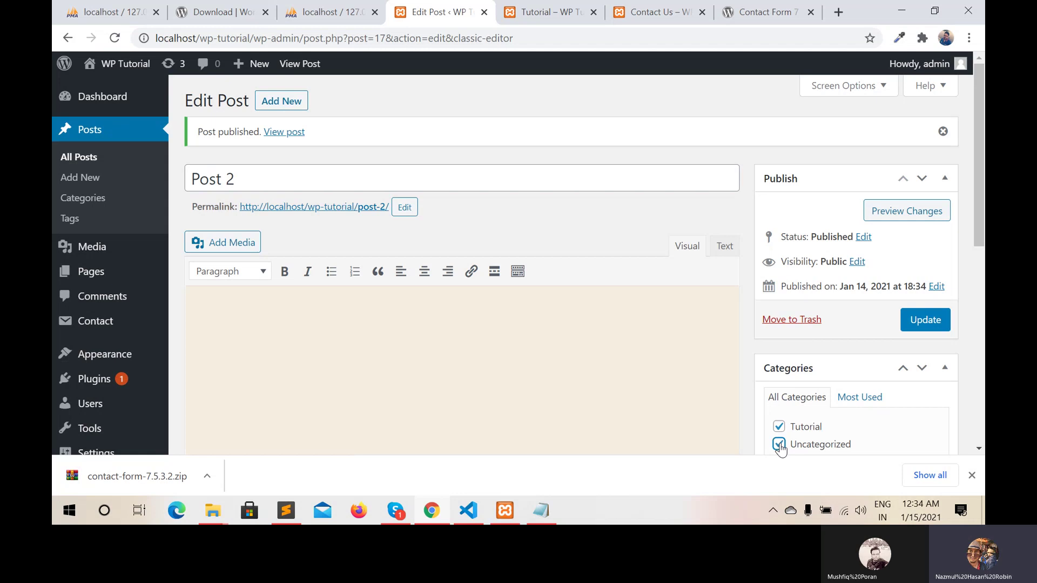
Add the Uncategorized category to Post 2 and update the post
scroll(867, 364, down, 3)
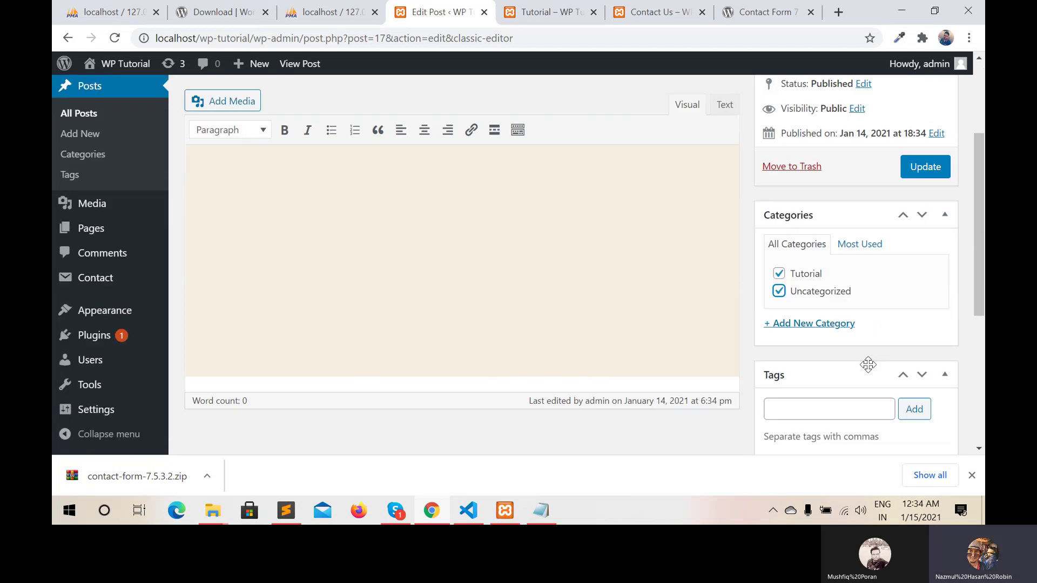
scroll(868, 364, down, 2)
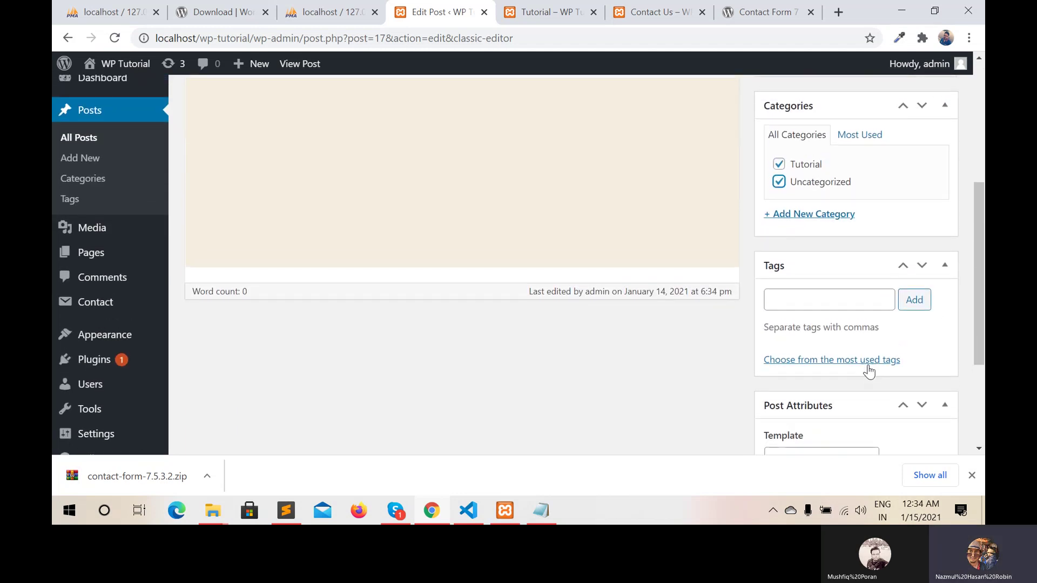
scroll(868, 371, down, 3)
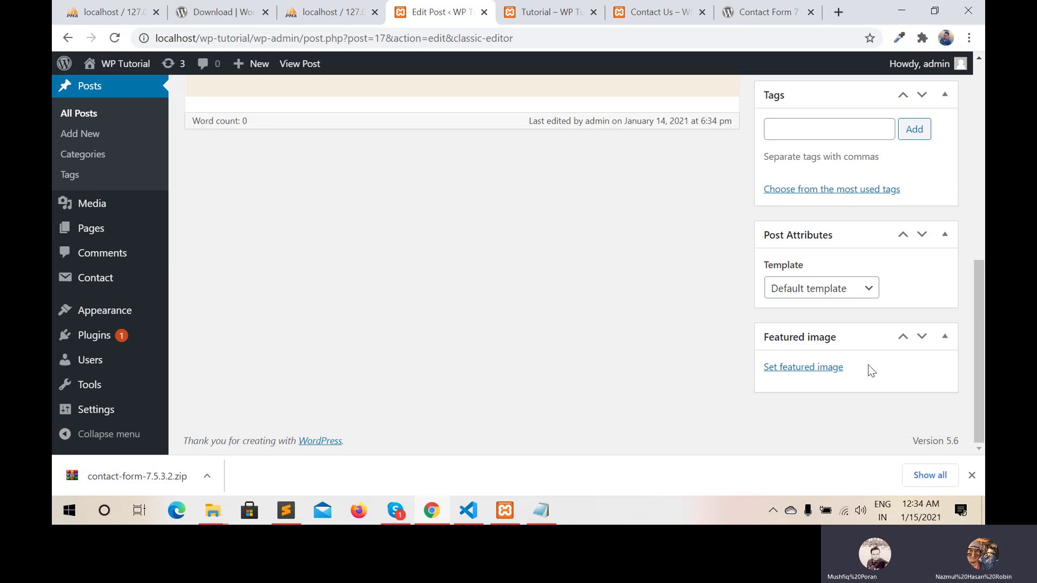
scroll(868, 366, up, 4)
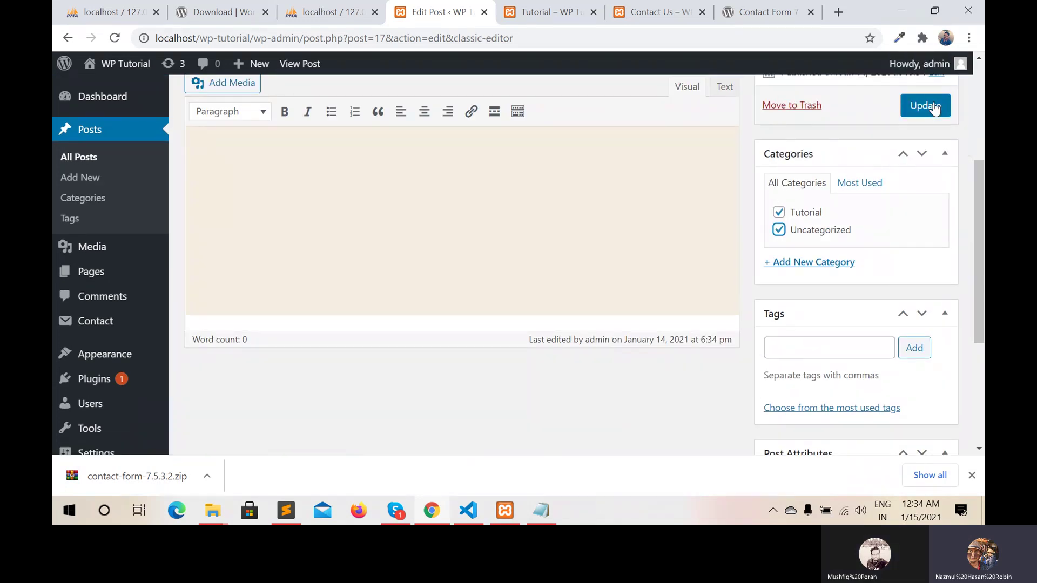
click(934, 104)
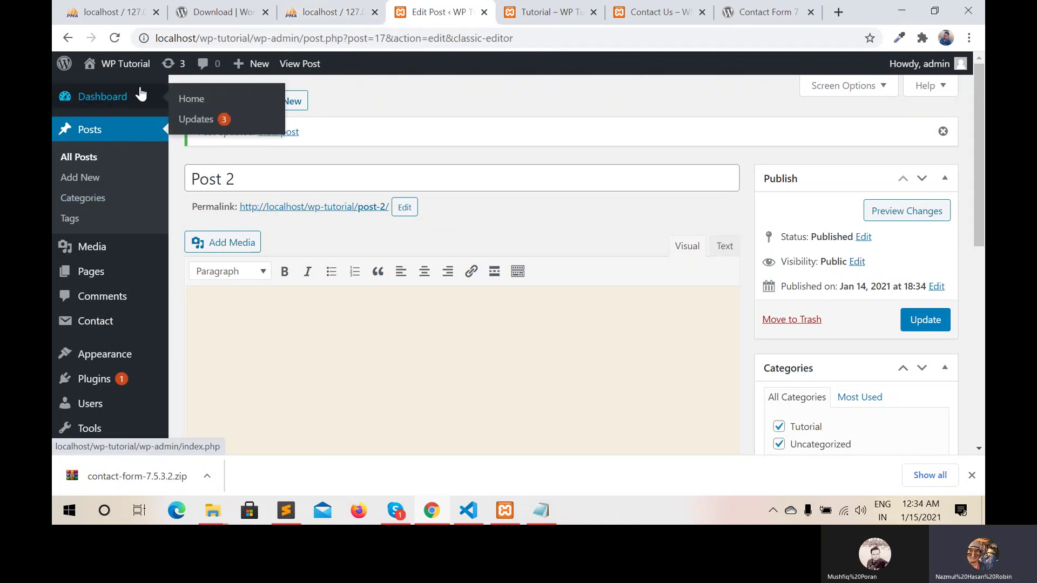
click(532, 11)
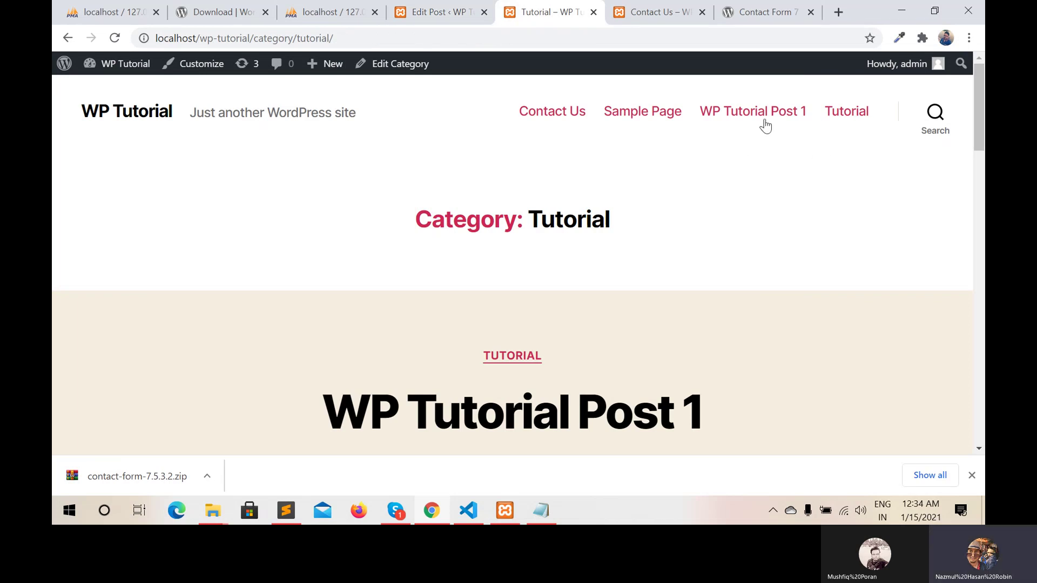
Reload the Tutorial category archive and scroll down to find Post 2 in Recent Posts
click(114, 39)
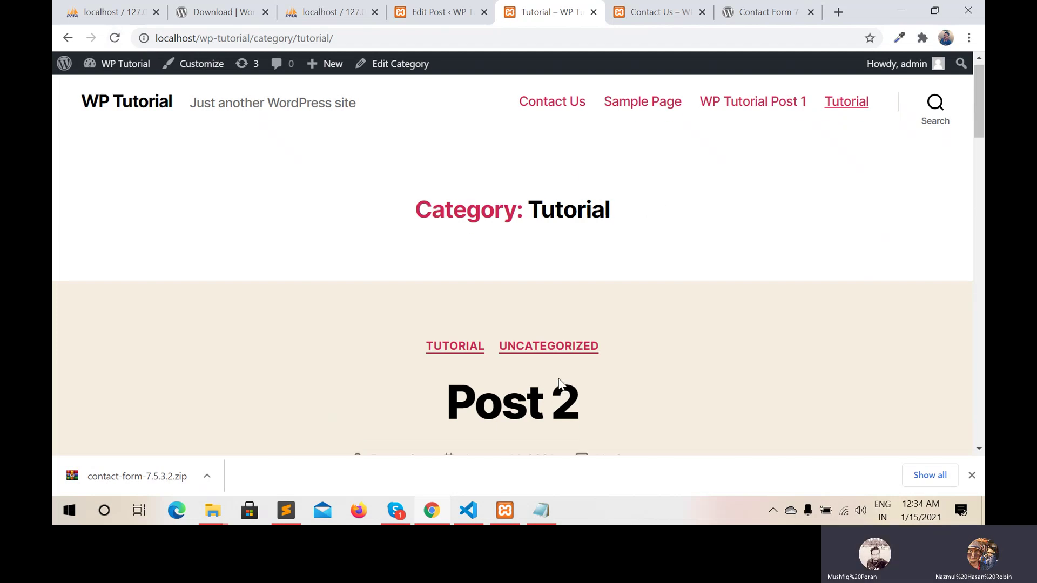
scroll(559, 379, down, 2)
scroll(559, 380, up, 1)
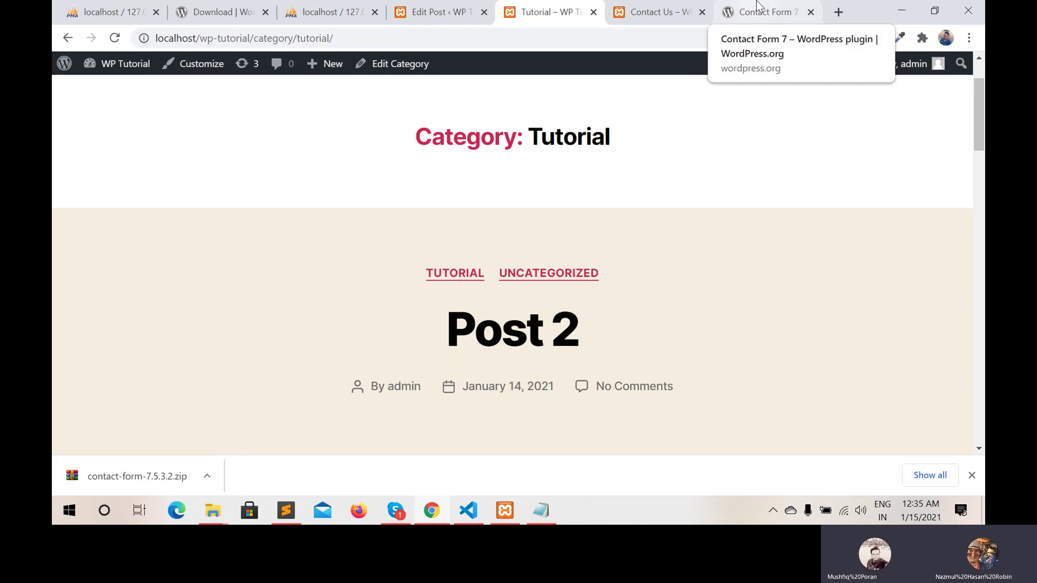
scroll(633, 184, down, 20)
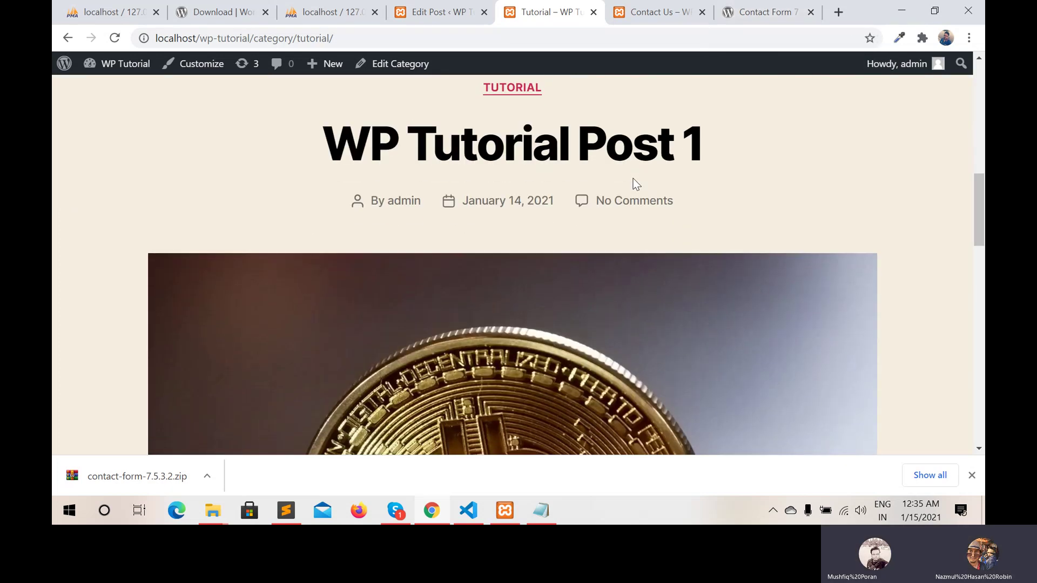
scroll(635, 185, down, 5)
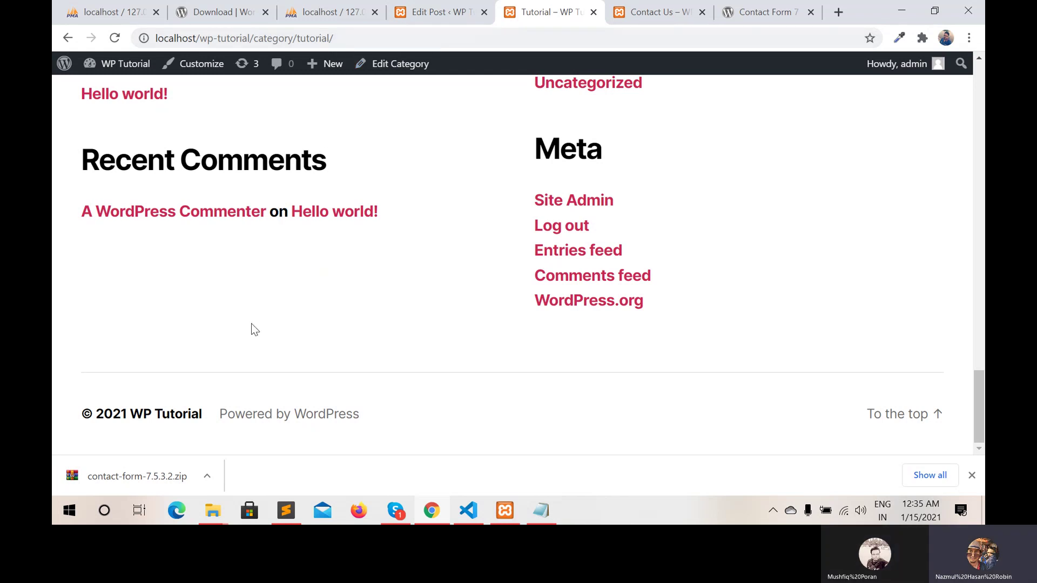
scroll(263, 329, up, 7)
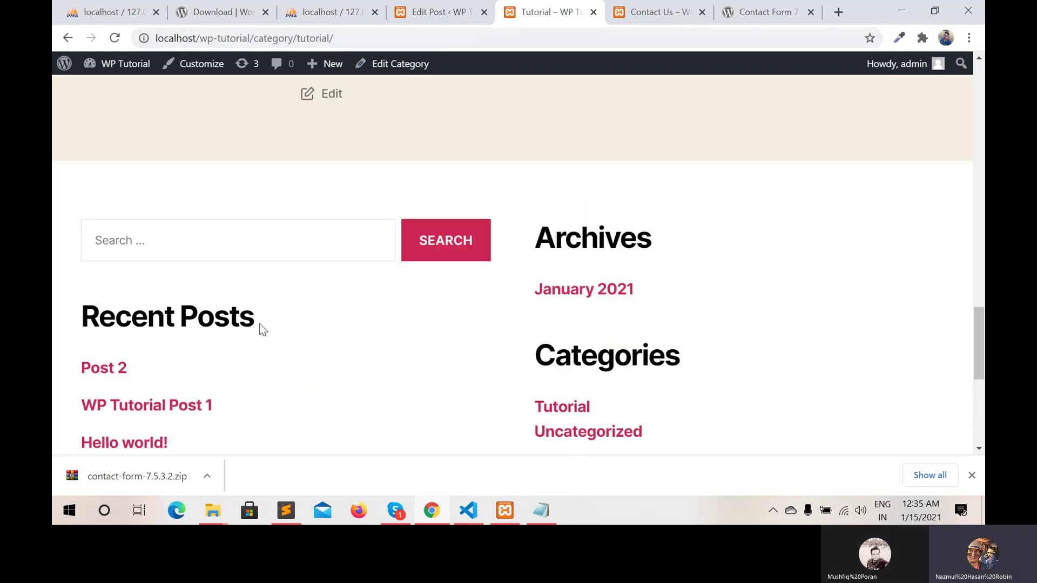
scroll(263, 329, down, 2)
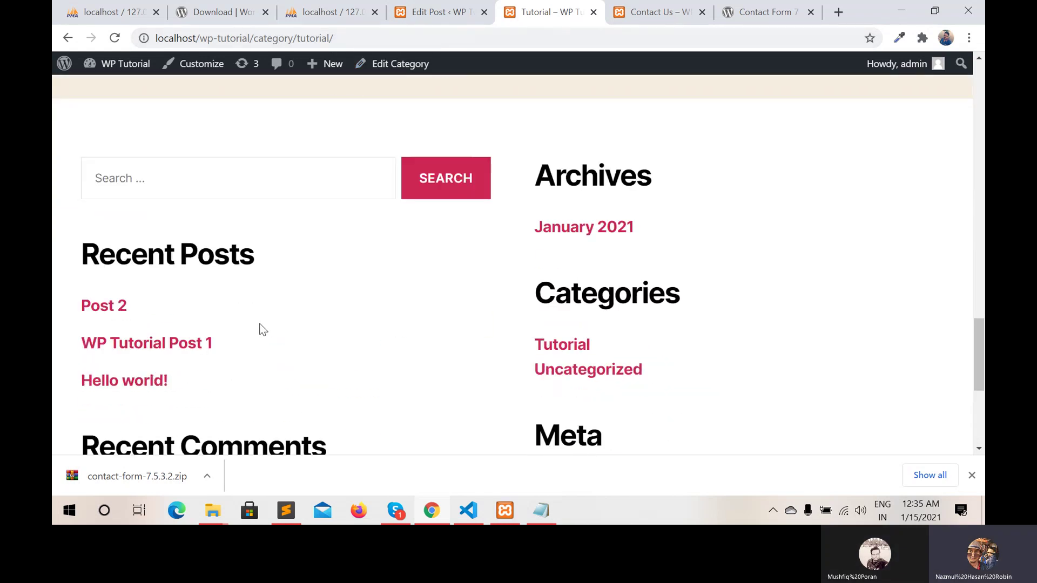
Open Uncategorized from the footer Categories widget and scroll through Post 2 and Hello world!
click(566, 372)
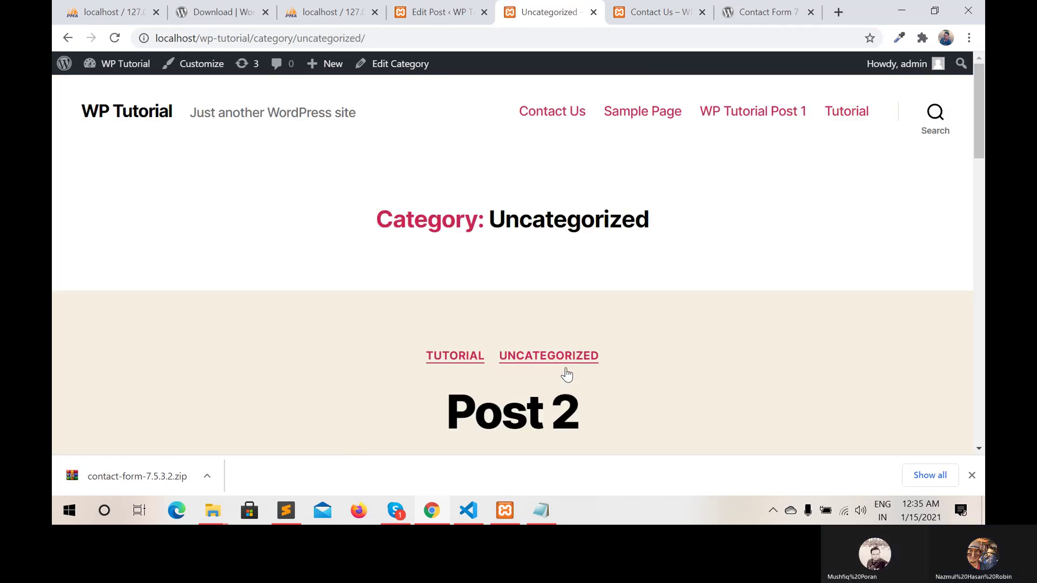
scroll(566, 374, down, 5)
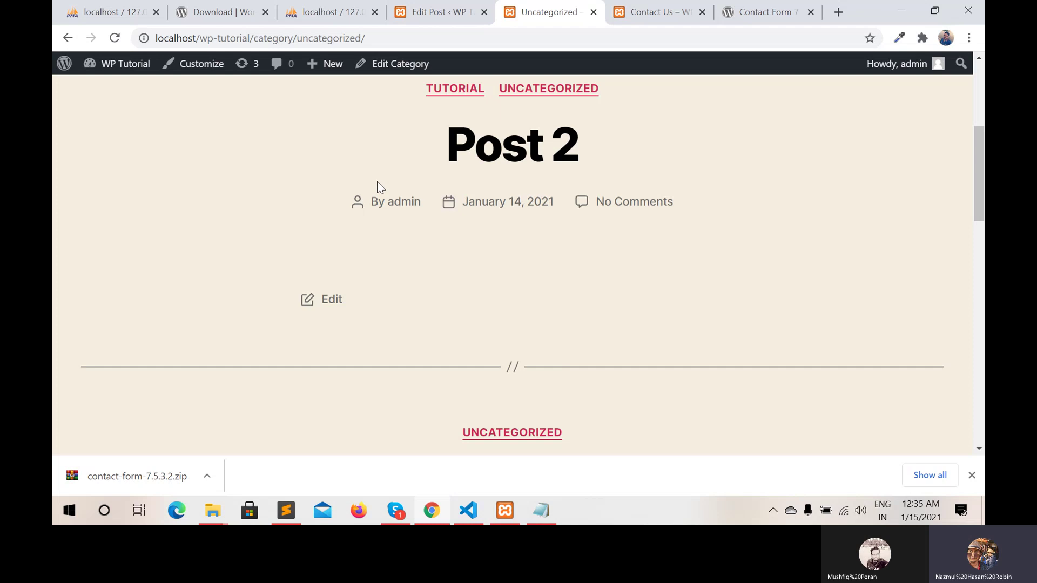
scroll(417, 324, down, 6)
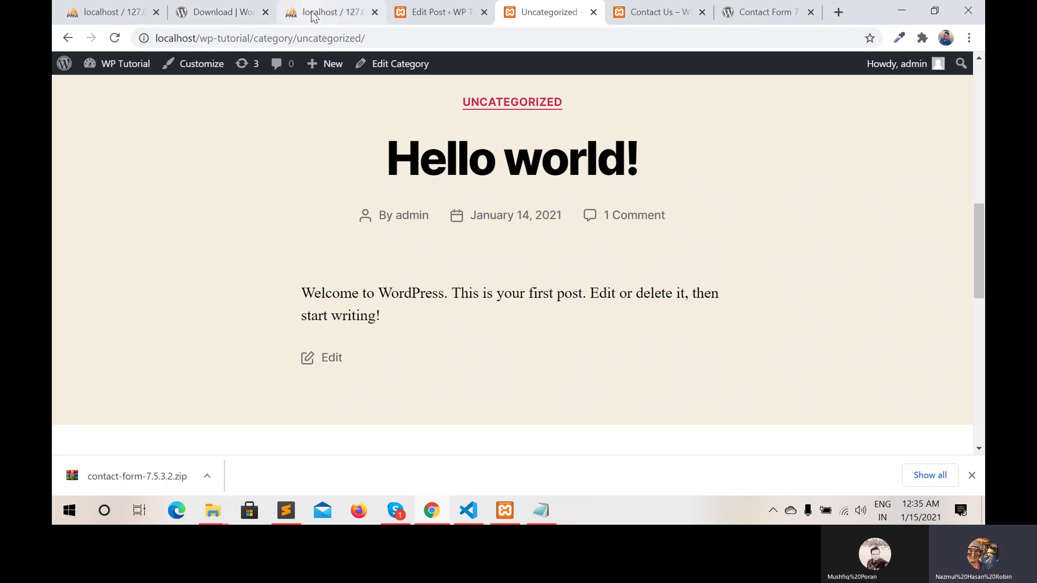
Go back to the Post 2 editor and open the admin Dashboard from the sidebar
click(424, 8)
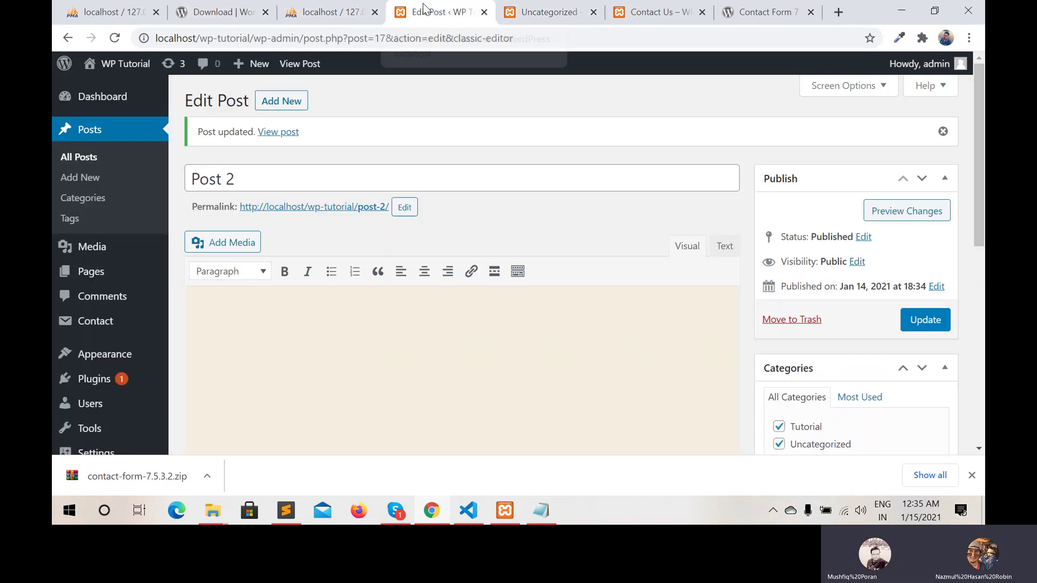
click(123, 106)
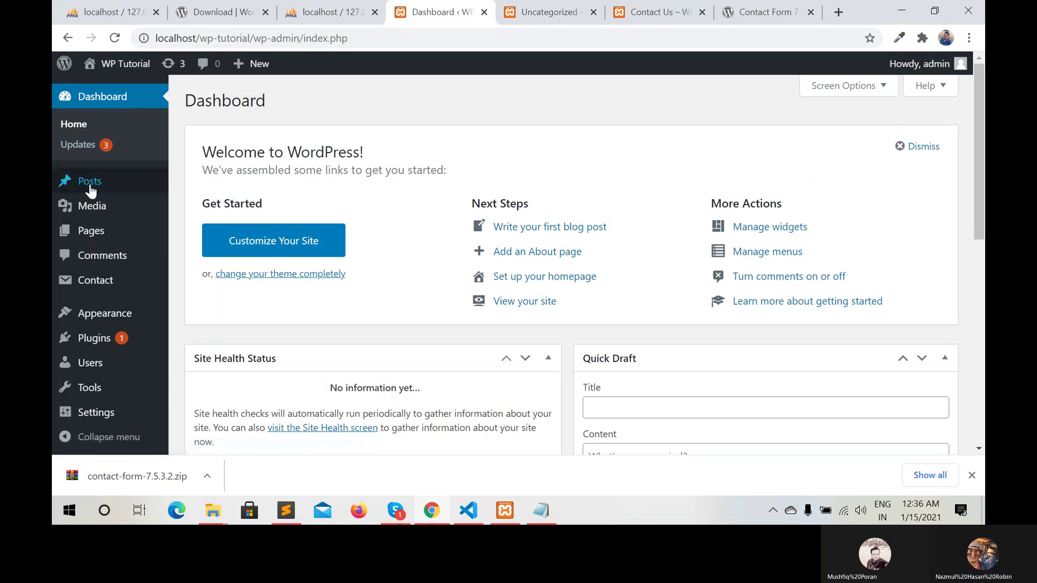
mouse_move(106, 231)
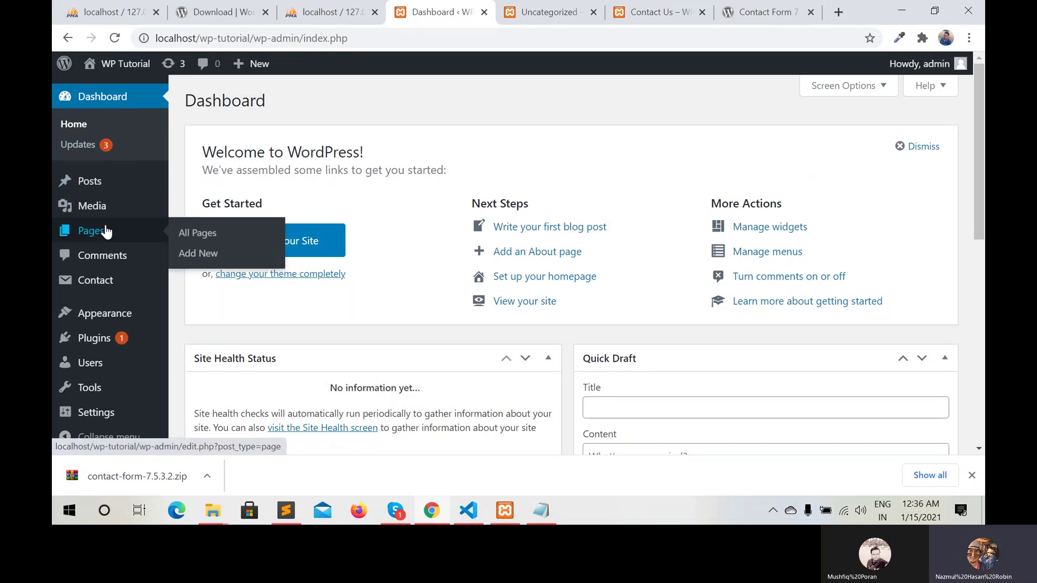
mouse_move(106, 208)
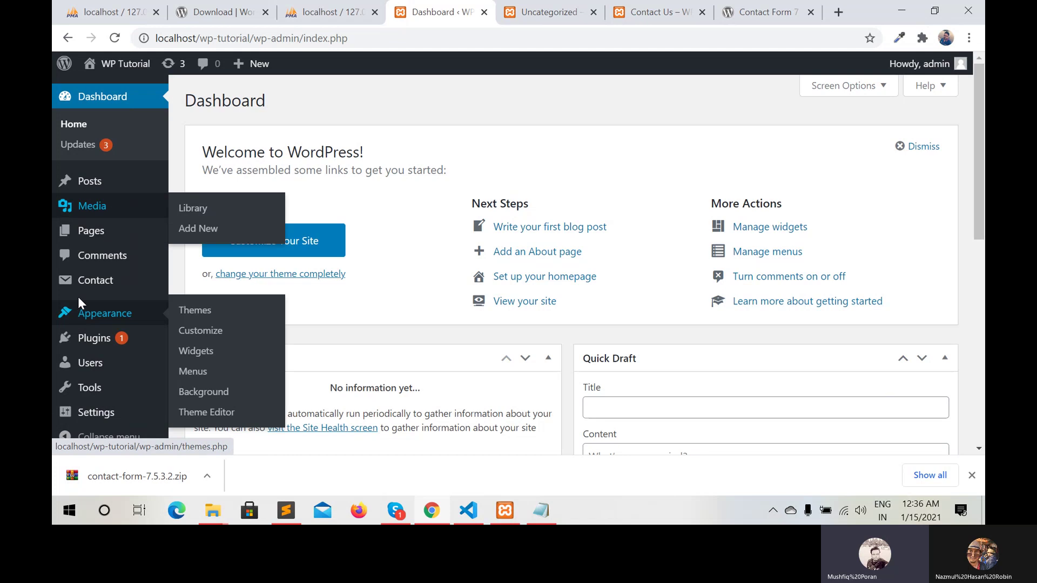
mouse_move(84, 290)
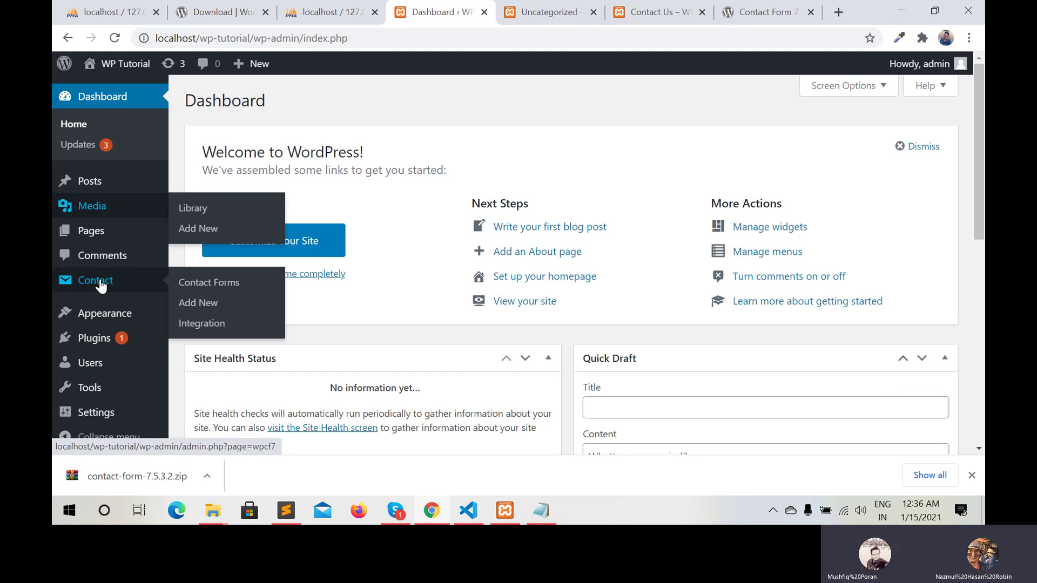
scroll(97, 283, down, 3)
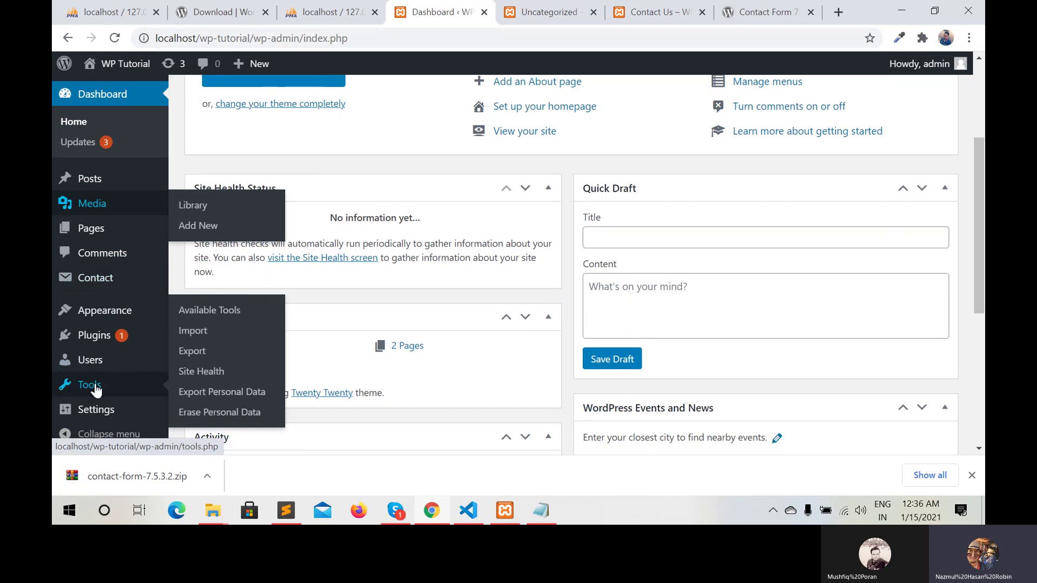
mouse_move(96, 411)
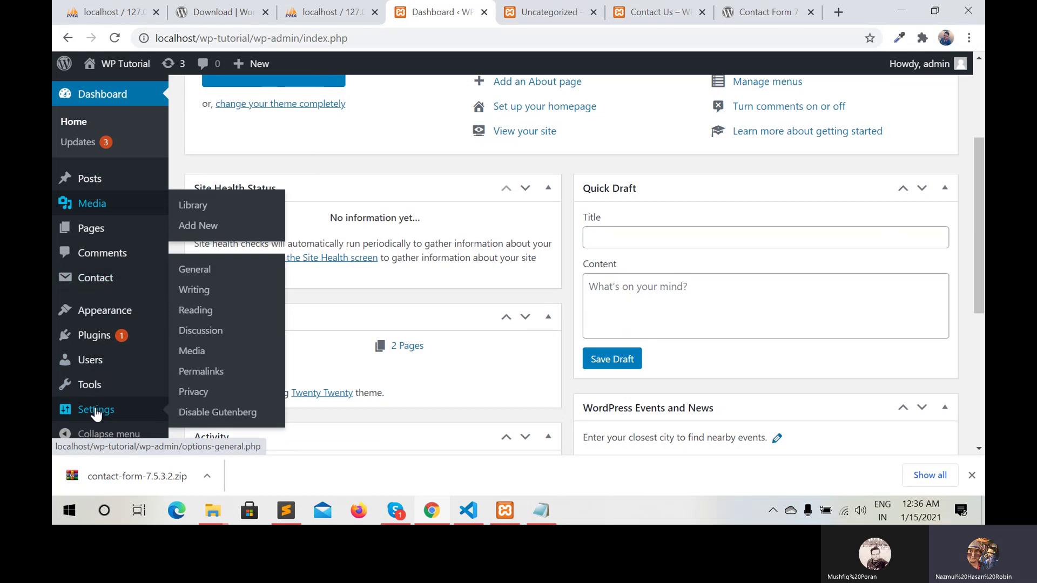
click(196, 273)
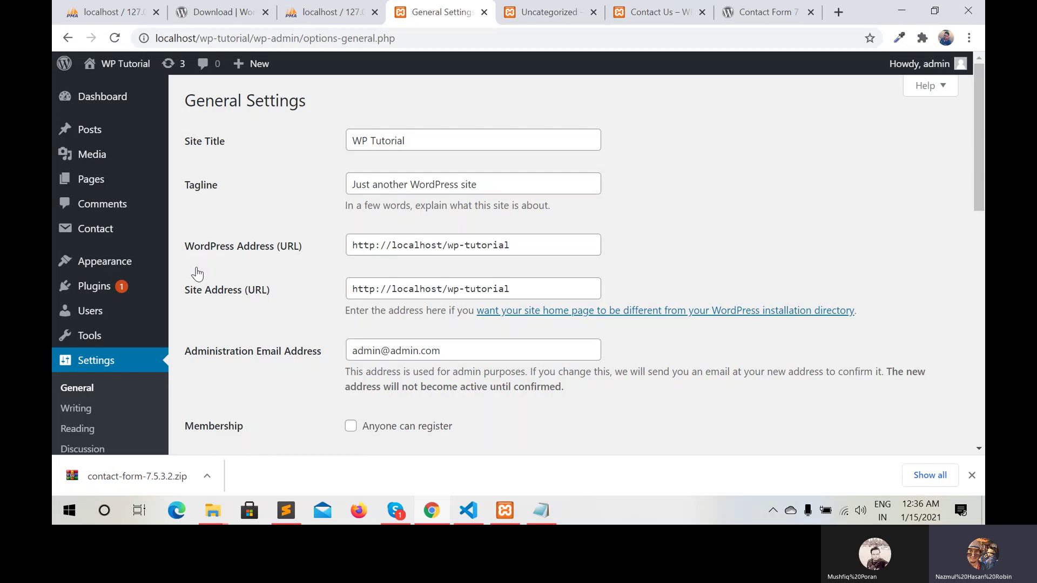
scroll(199, 265, down, 6)
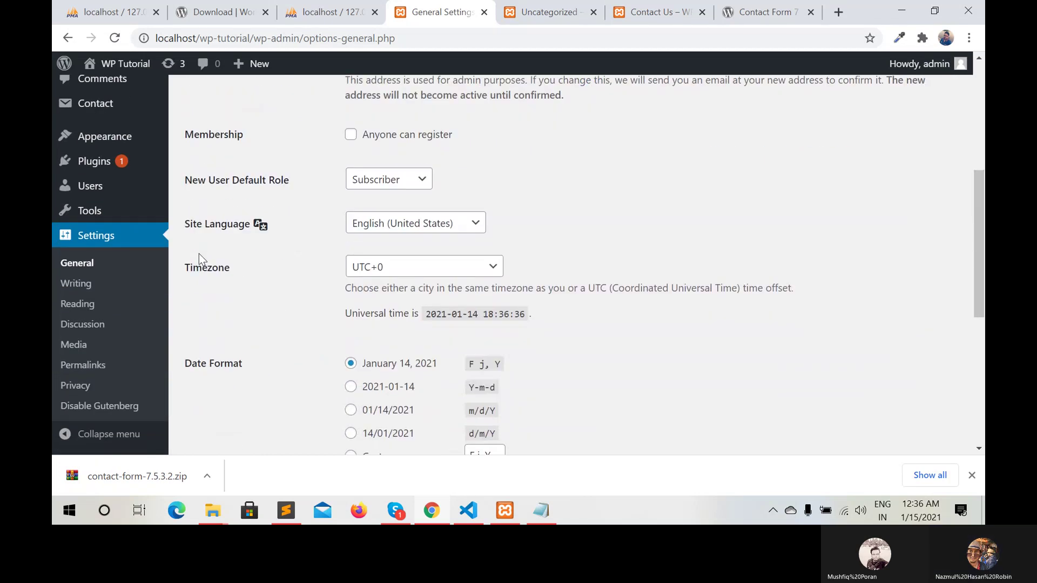
scroll(200, 258, down, 4)
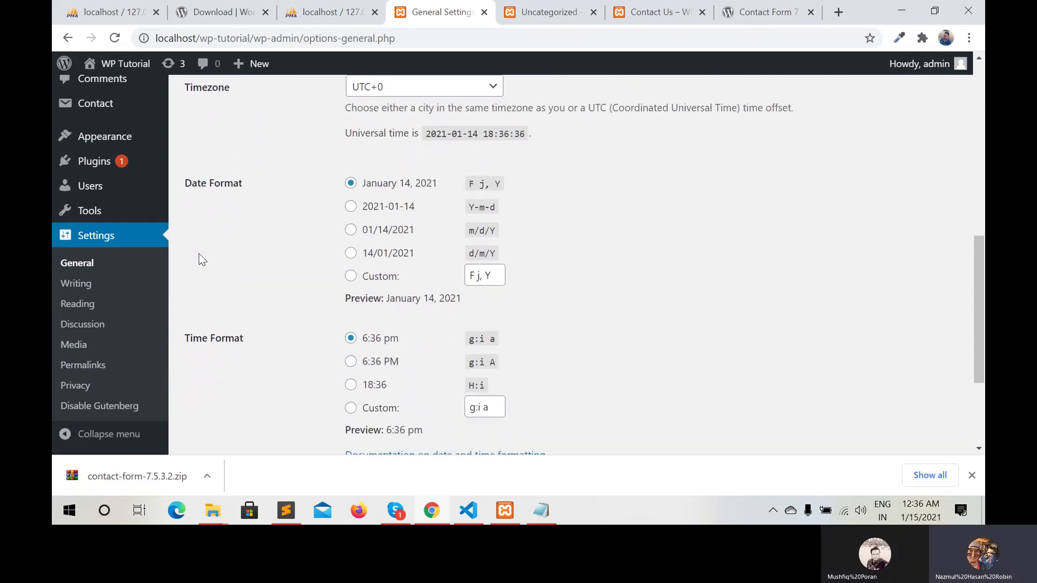
scroll(198, 258, down, 2)
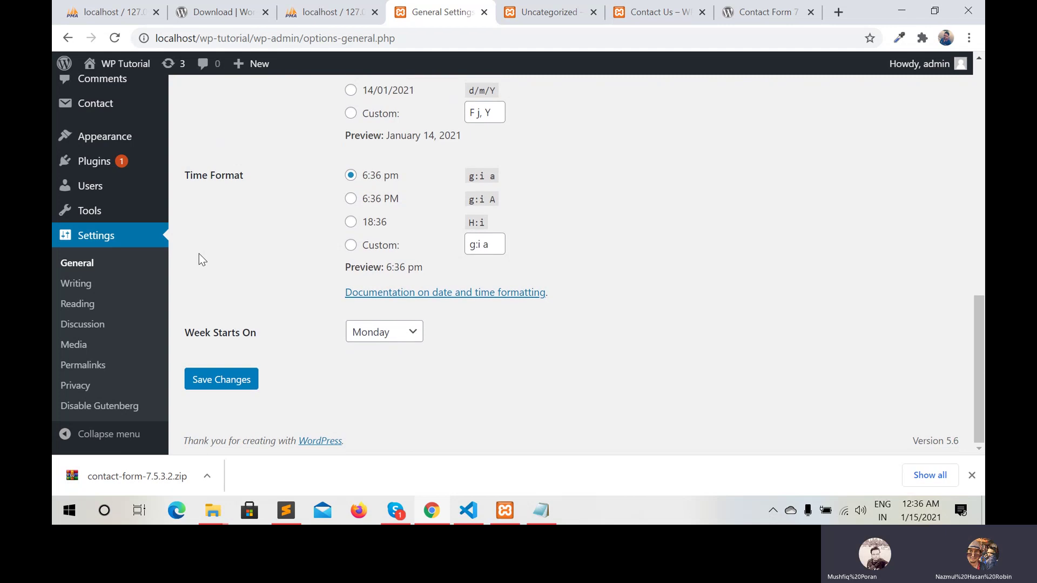
scroll(198, 258, up, 3)
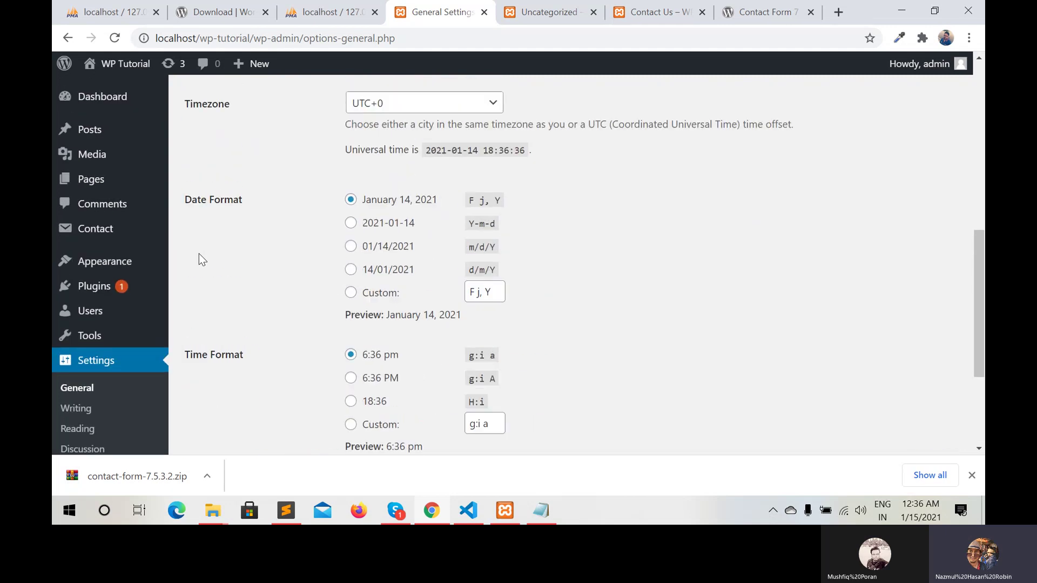
scroll(199, 259, down, 1)
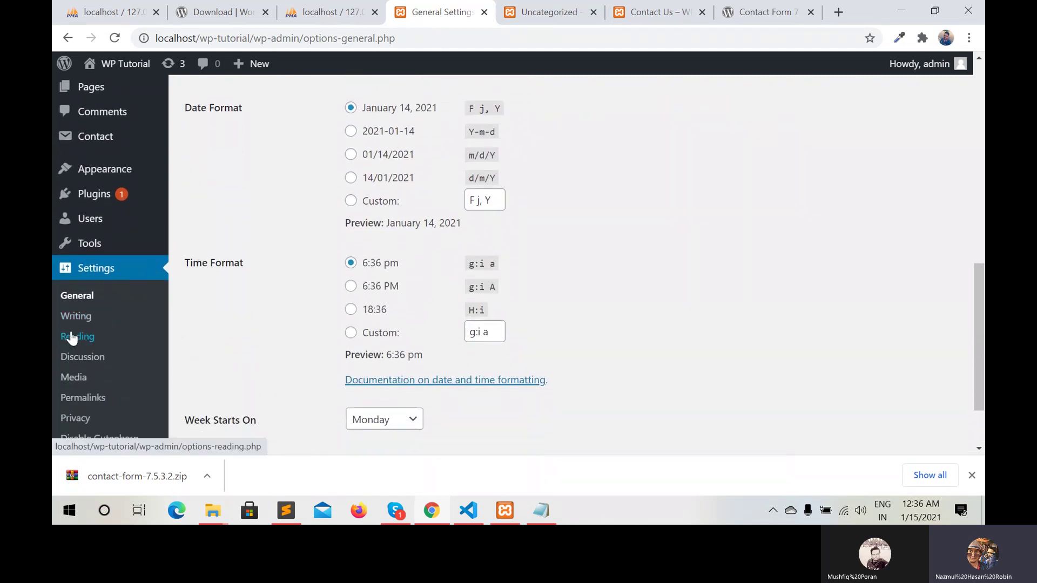
In Reading settings, set a static homepage of Contact Us with Sample Page as posts page, and save
click(72, 338)
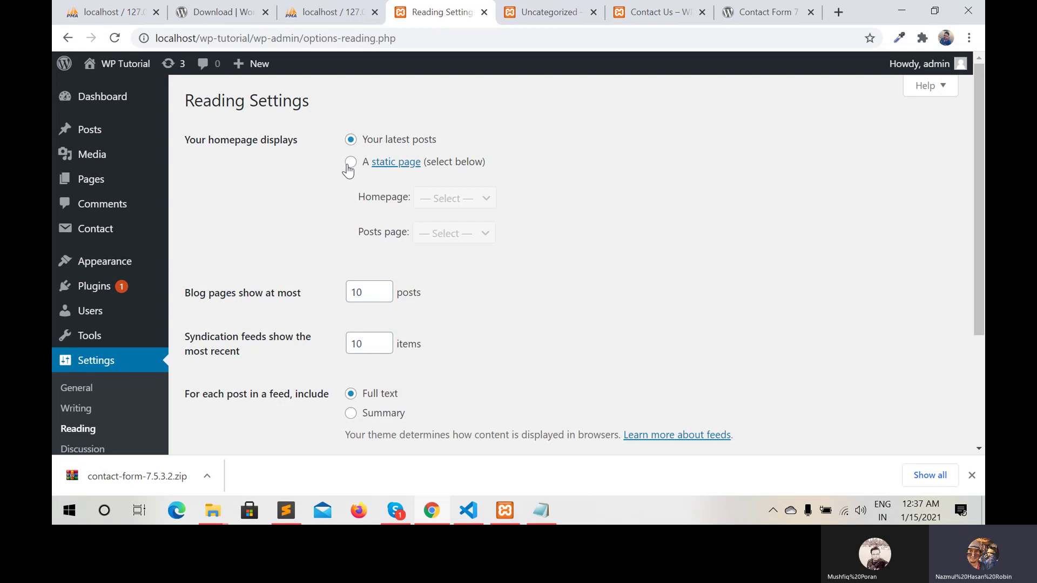
click(351, 164)
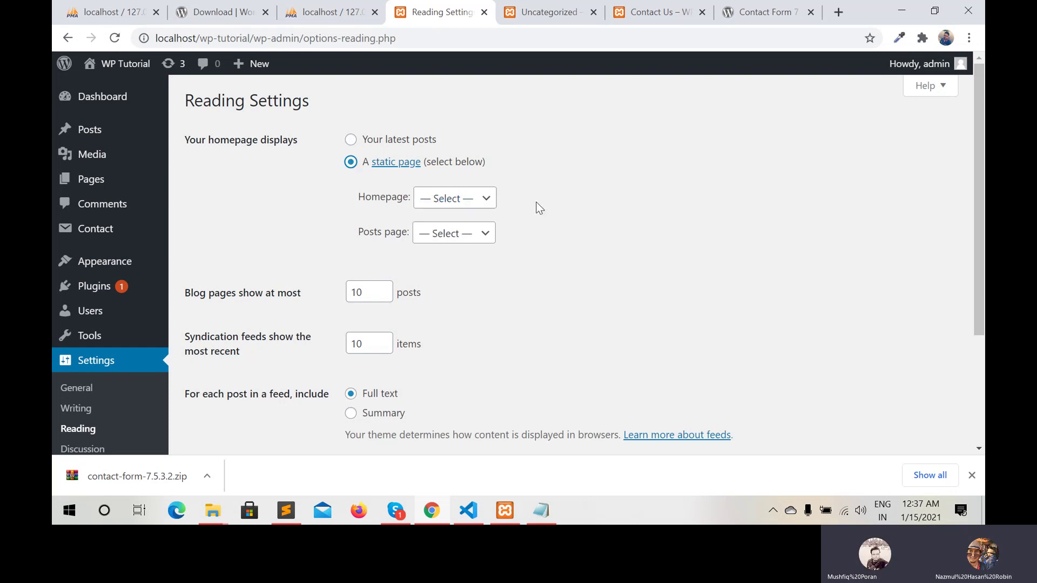
click(489, 203)
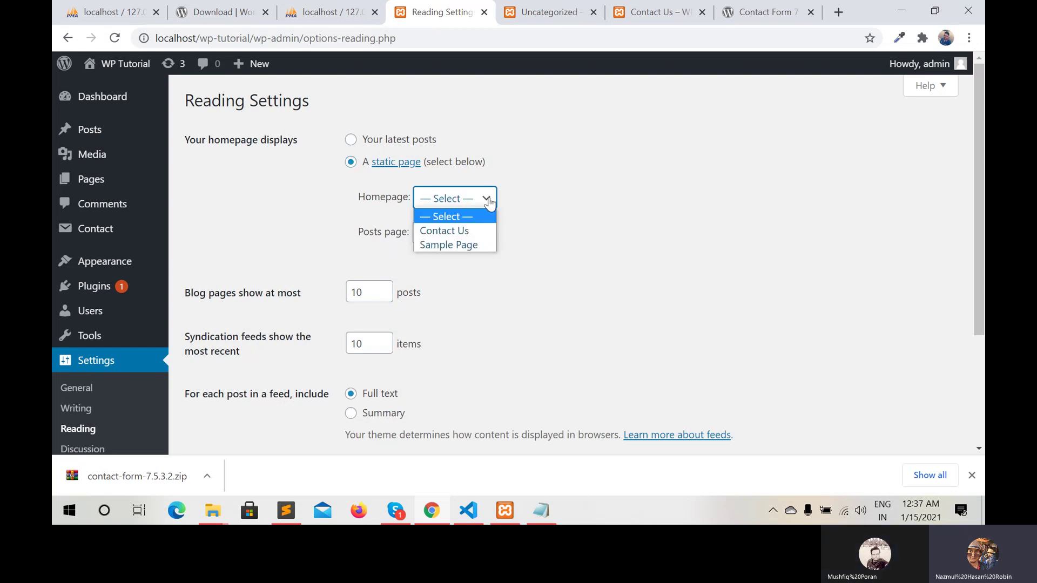
click(450, 232)
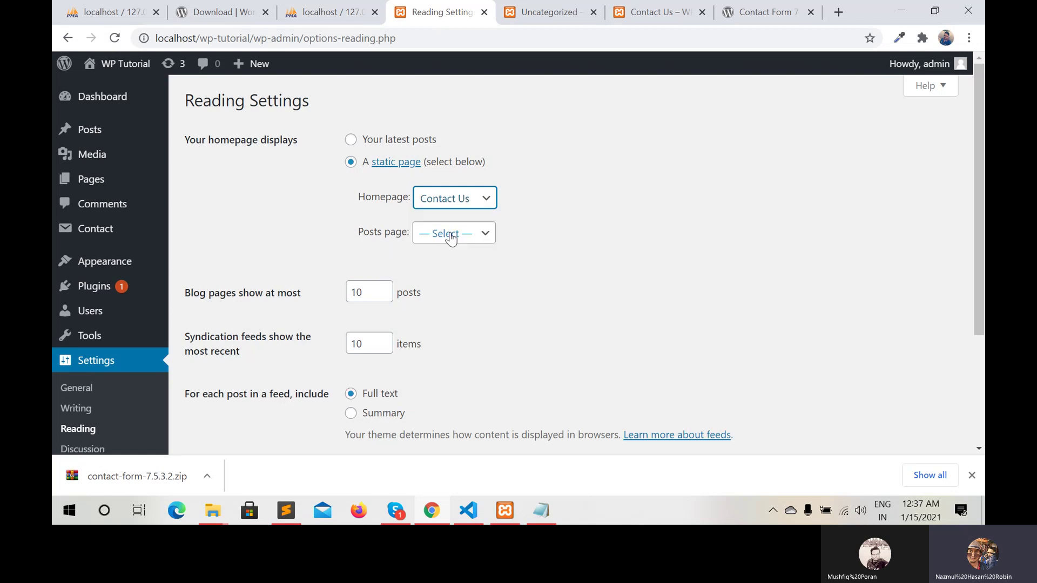
click(484, 236)
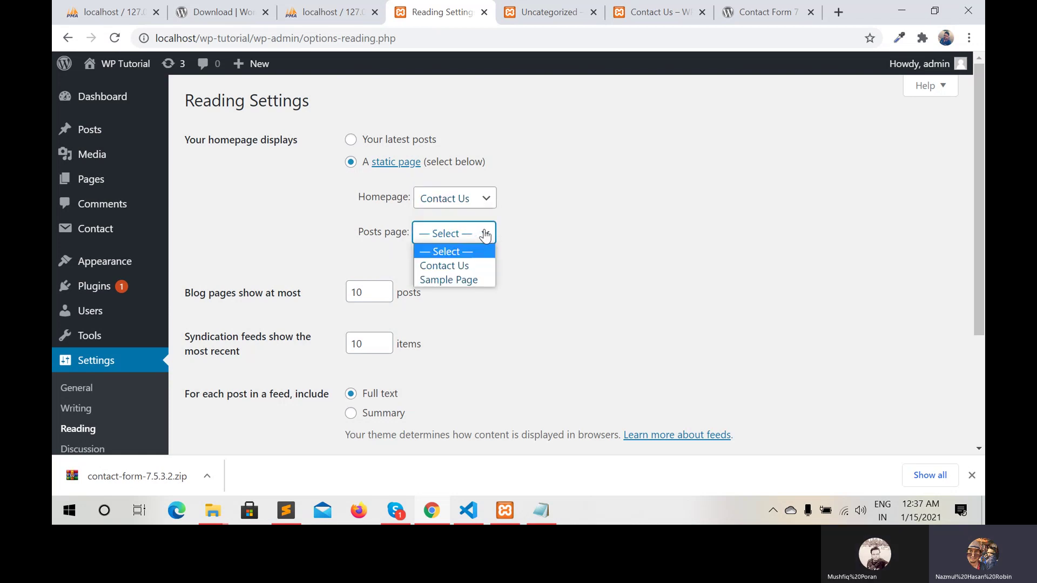
click(441, 279)
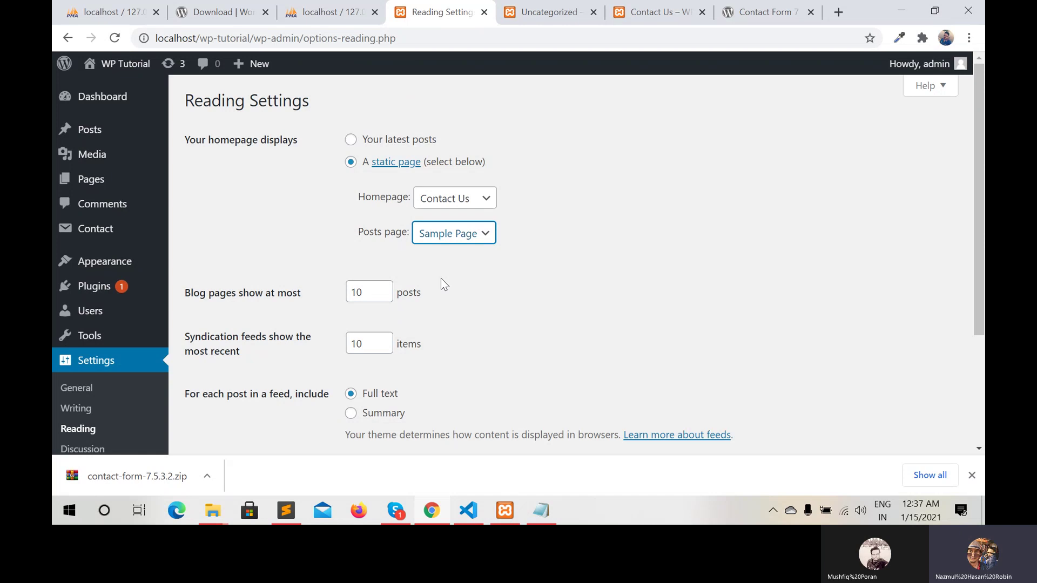
scroll(440, 280, down, 3)
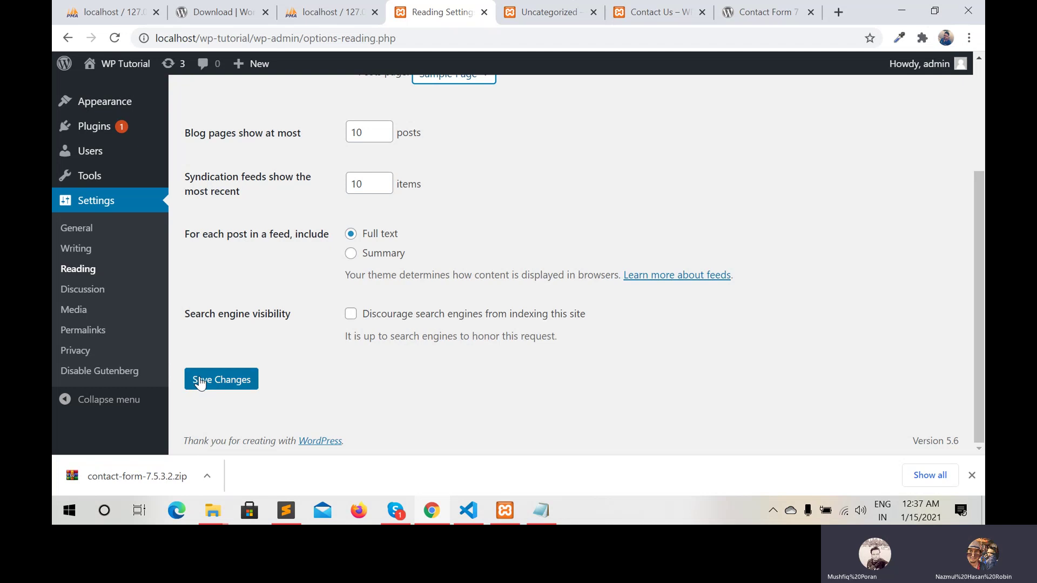
click(200, 382)
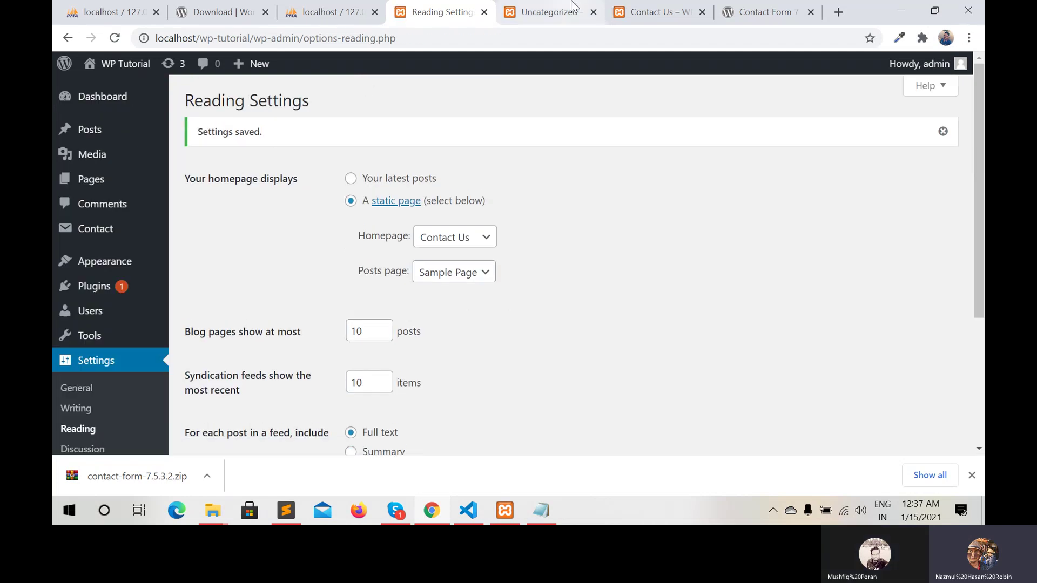
Load the site root localhost/wp-tutorial/ to see Contact Us as the homepage
click(549, 16)
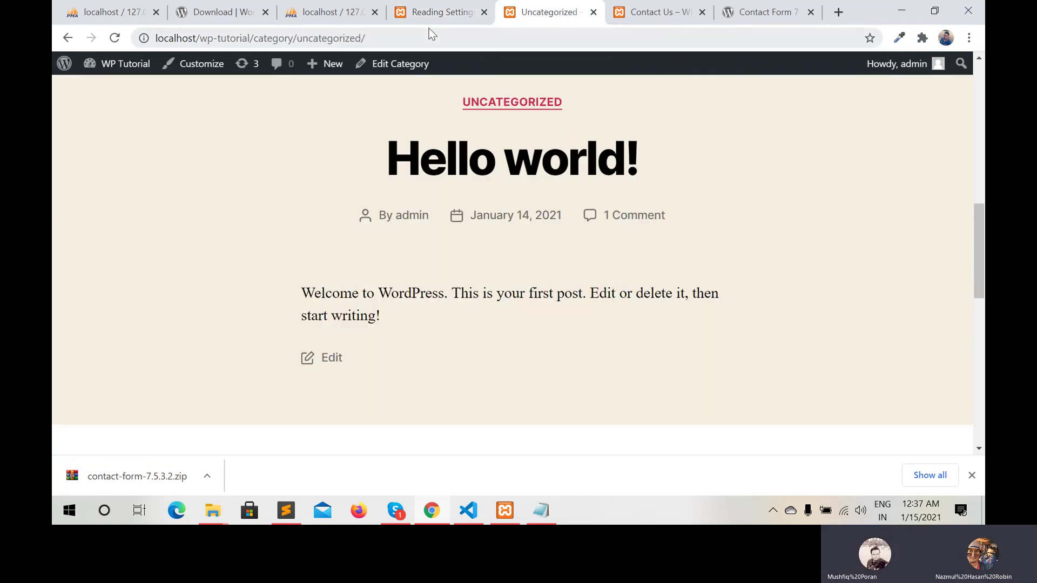
mouse_move(108, 68)
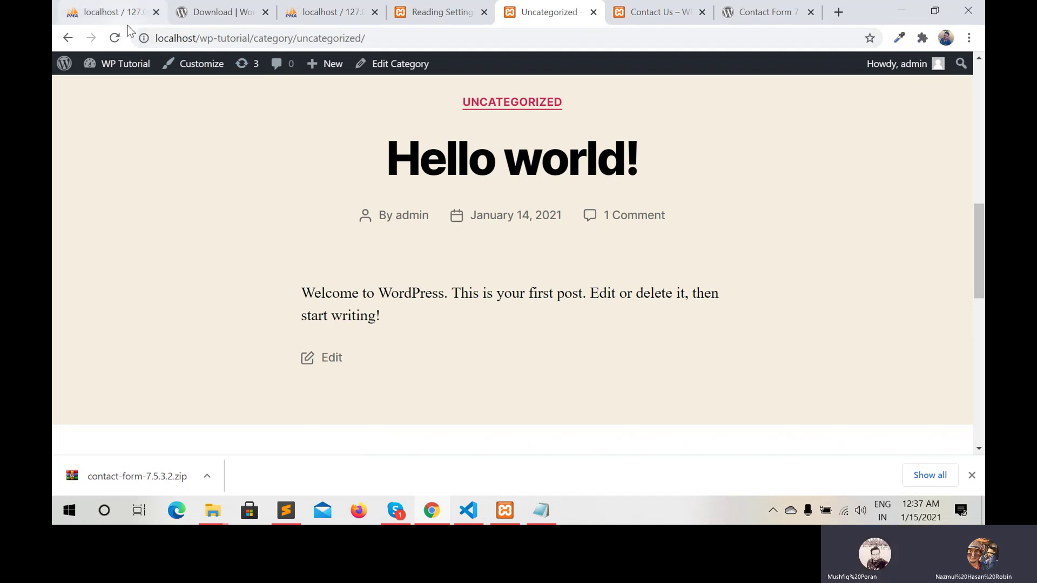
click(372, 39)
click(371, 38)
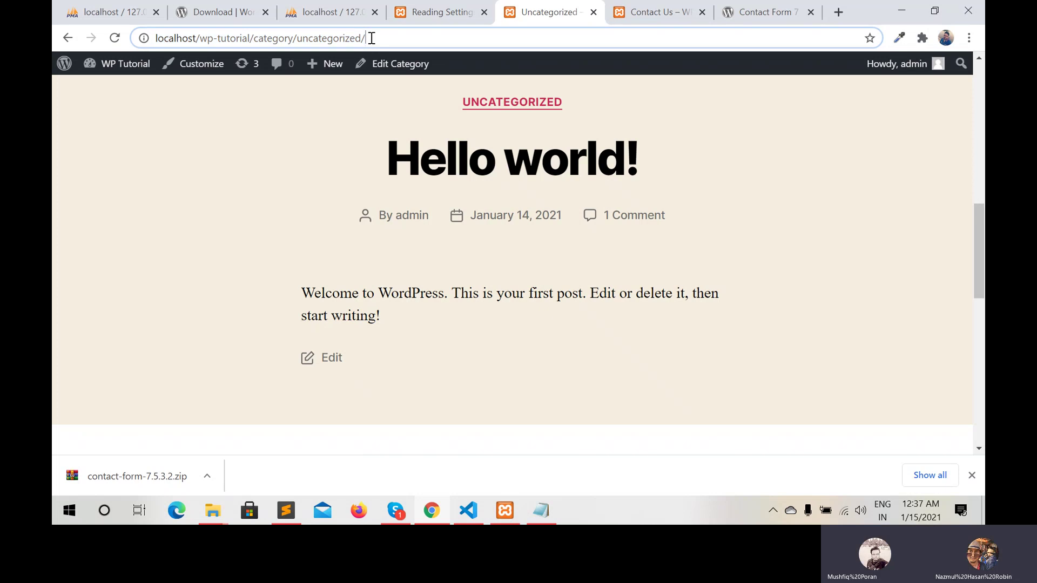
key(BackSpace)
key(BackSpace)
key(BackSpace)
key(BackSpace)
key(BackSpace)
key(BackSpace)
key(BackSpace)
key(BackSpace)
key(BackSpace)
key(BackSpace)
key(BackSpace)
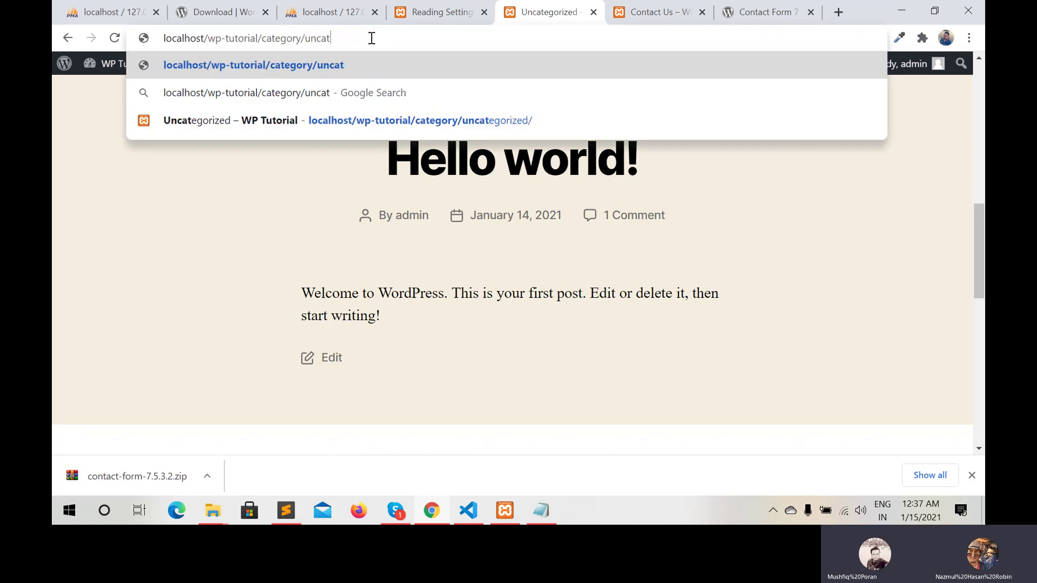
key(BackSpace)
key(BackSpace)
key(BackSpace)
key(BackSpace)
key(BackSpace)
key(BackSpace)
key(BackSpace)
key(BackSpace)
key(BackSpace)
key(BackSpace)
key(BackSpace)
key(BackSpace)
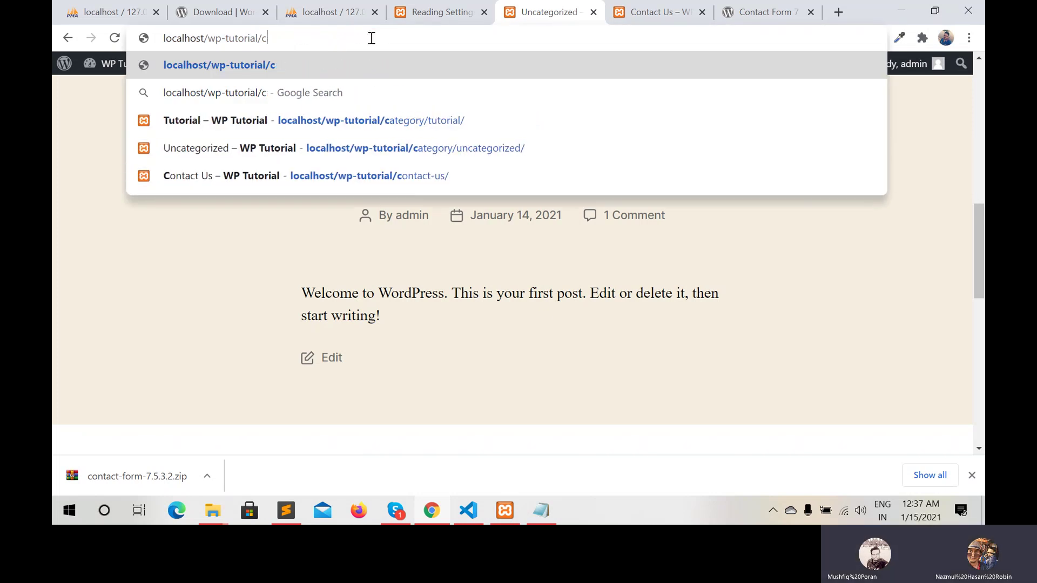
key(Return)
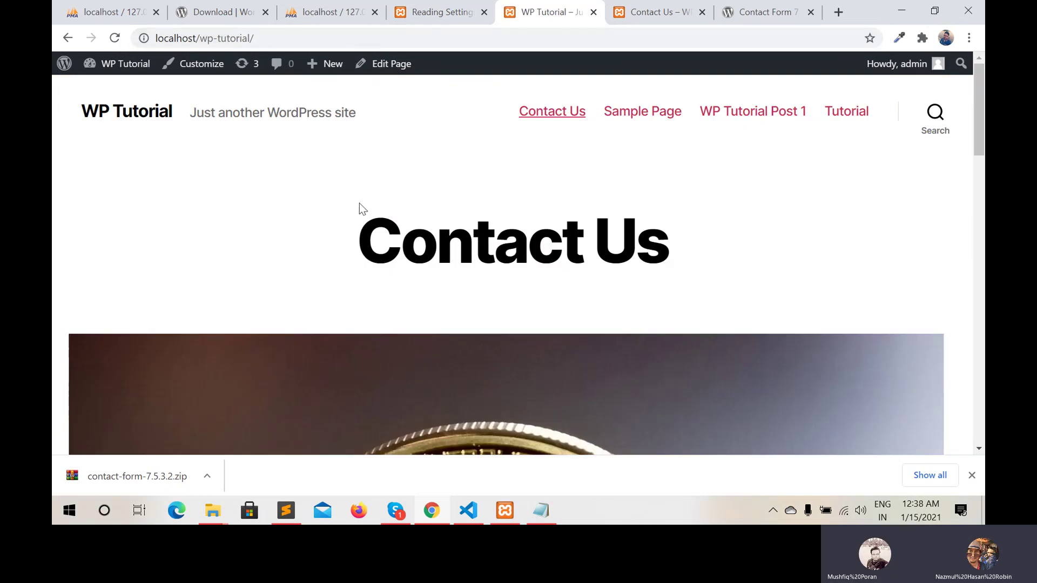
scroll(328, 209, down, 1)
scroll(328, 209, up, 1)
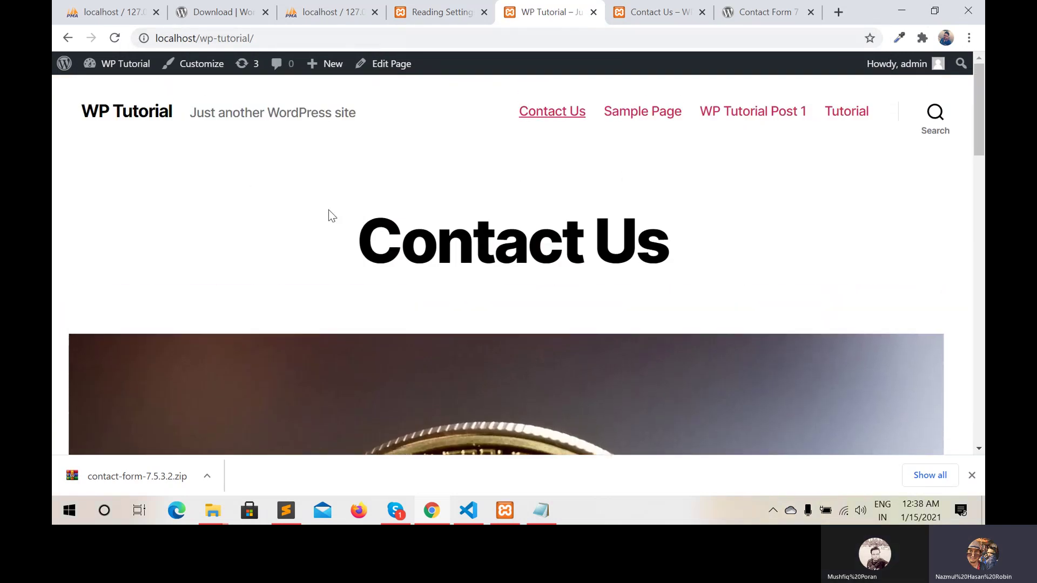
scroll(329, 209, down, 1)
scroll(329, 209, up, 1)
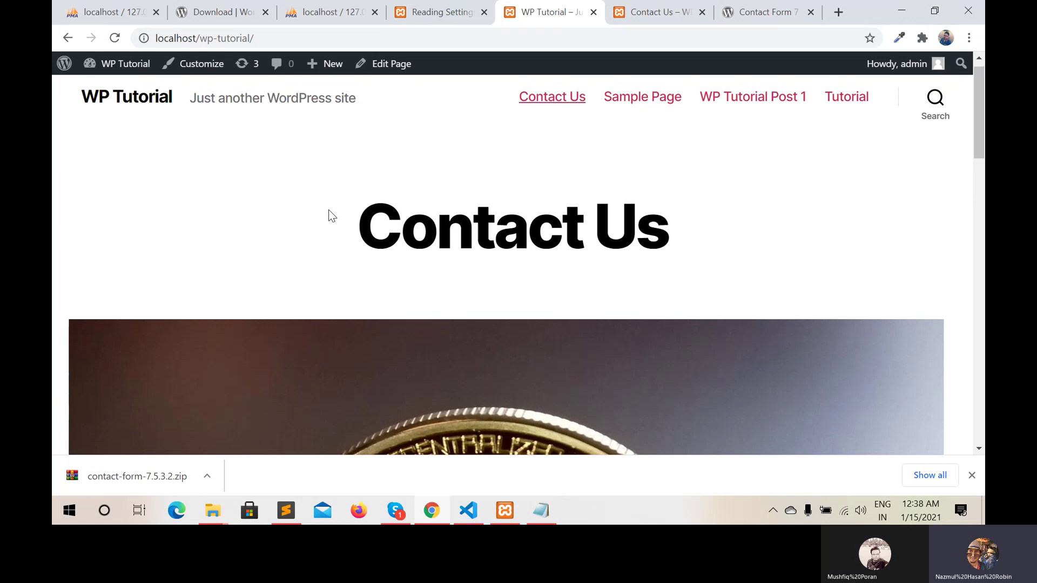
scroll(328, 209, down, 4)
scroll(335, 211, up, 3)
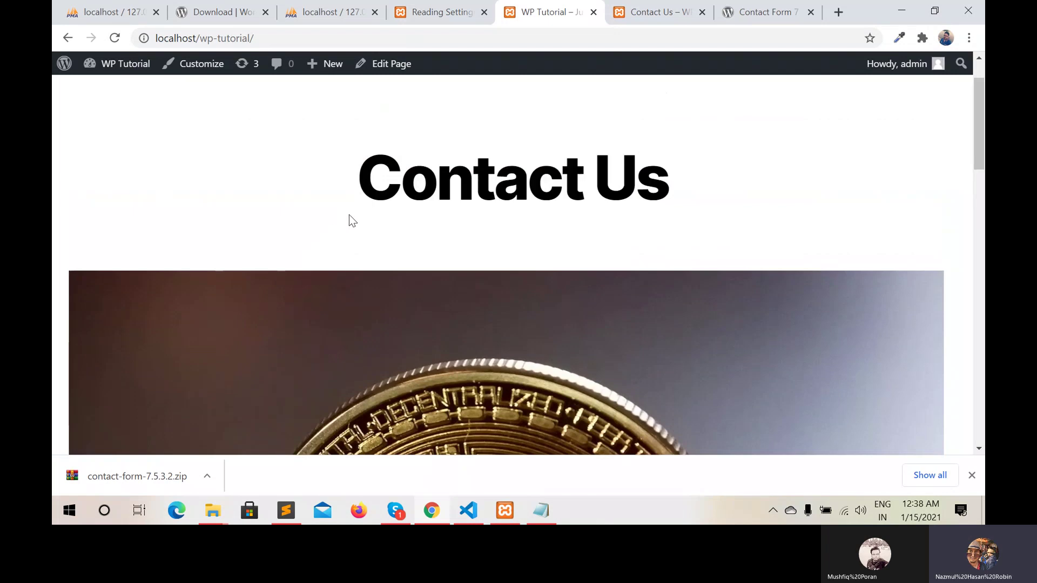
scroll(351, 264, up, 2)
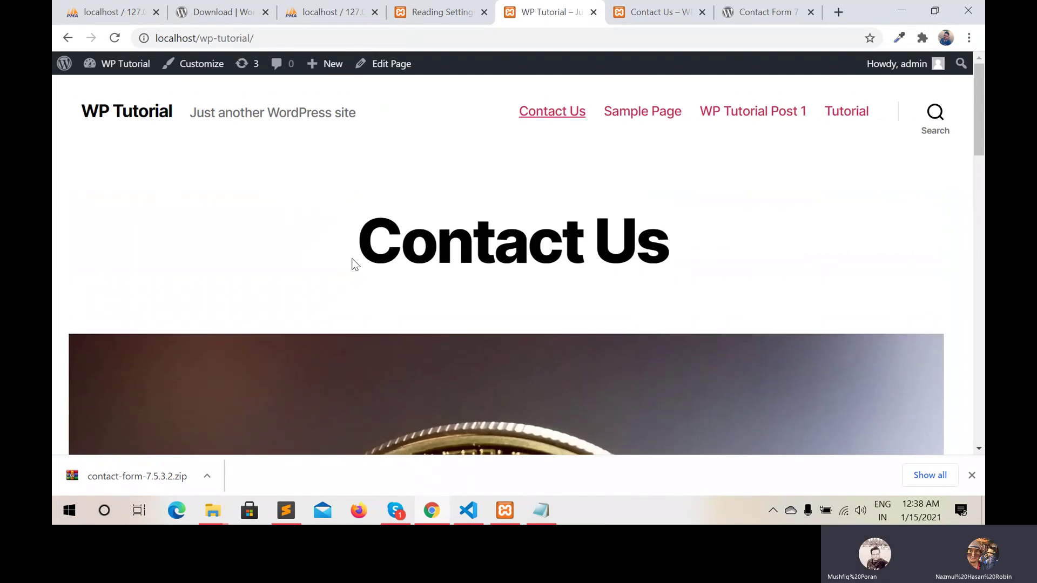
Open Sample Page and scroll through its listed posts: Post 2, WP Tutorial Post 1, Hello world!
click(641, 115)
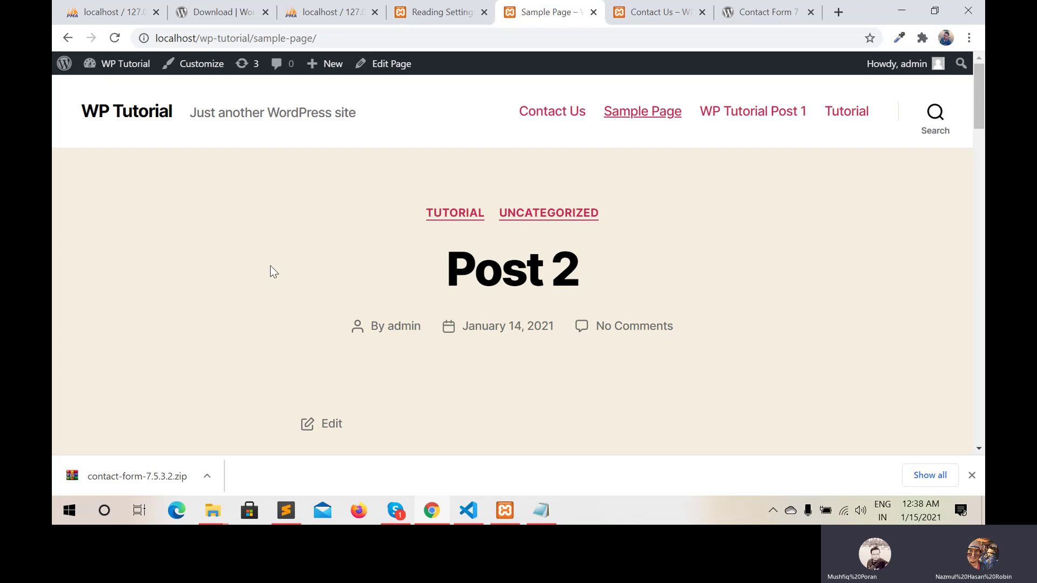
scroll(273, 271, down, 5)
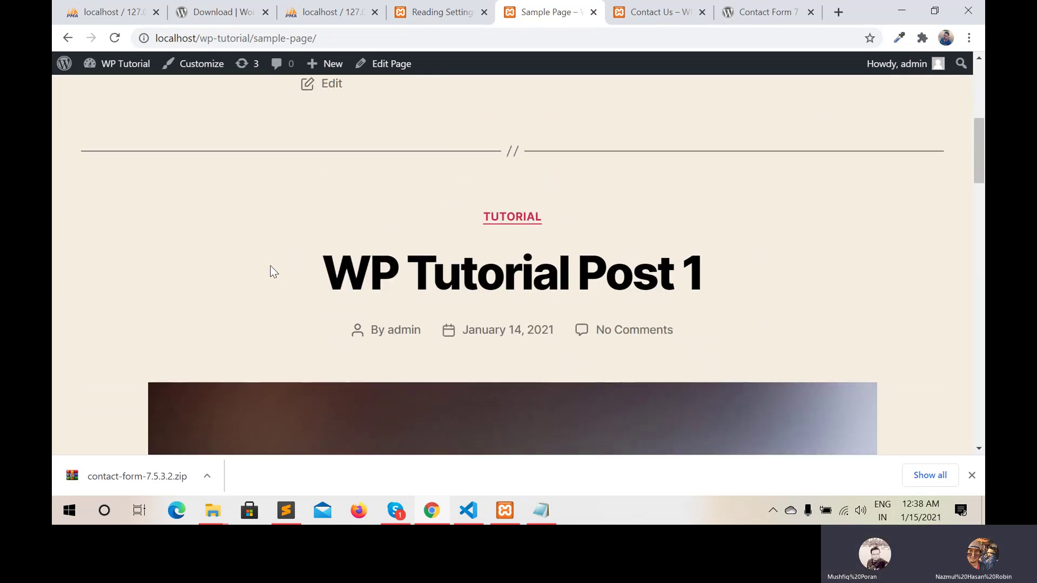
scroll(272, 271, down, 10)
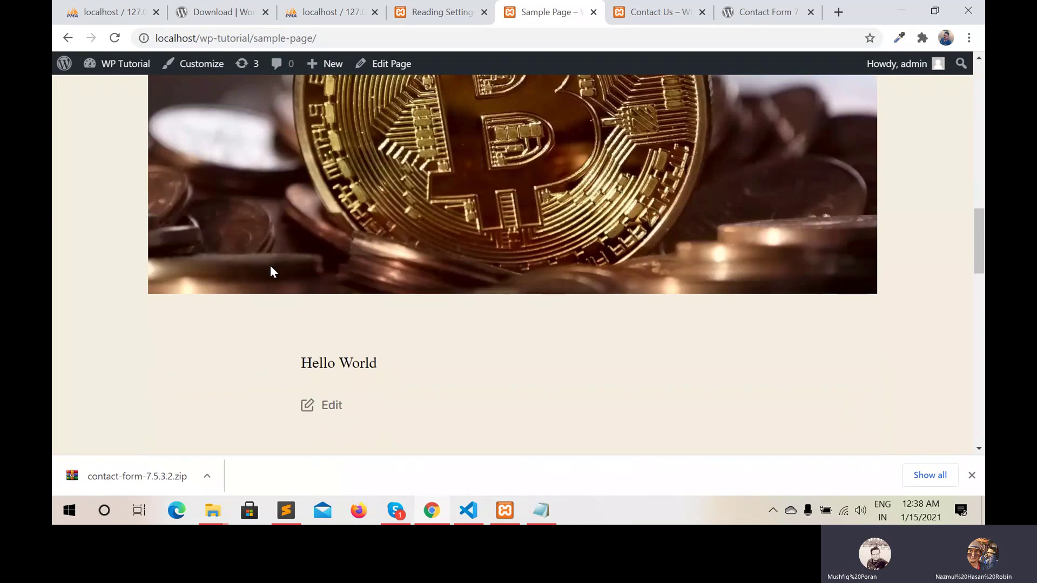
scroll(273, 272, down, 10)
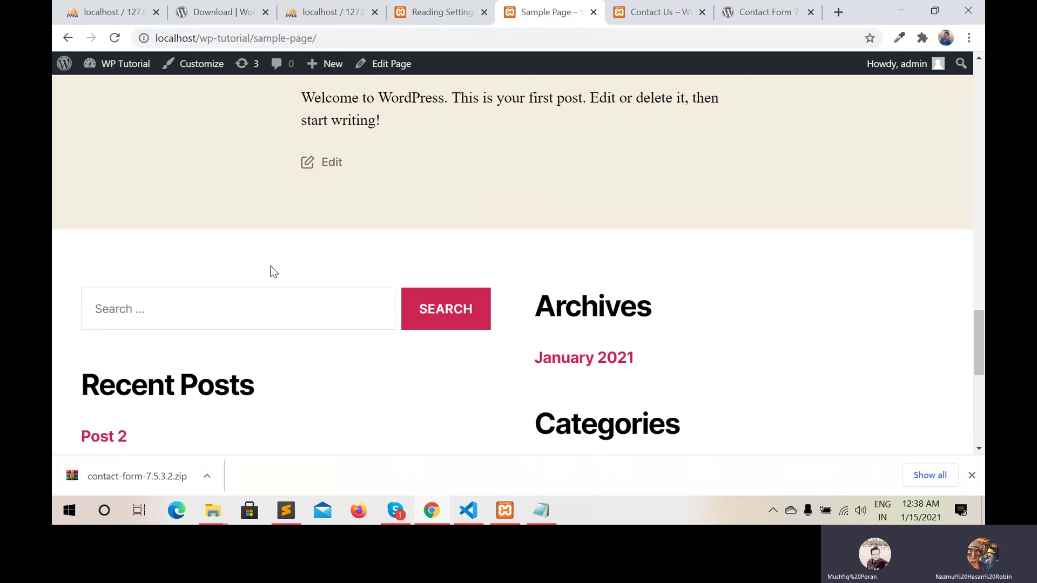
scroll(273, 272, down, 2)
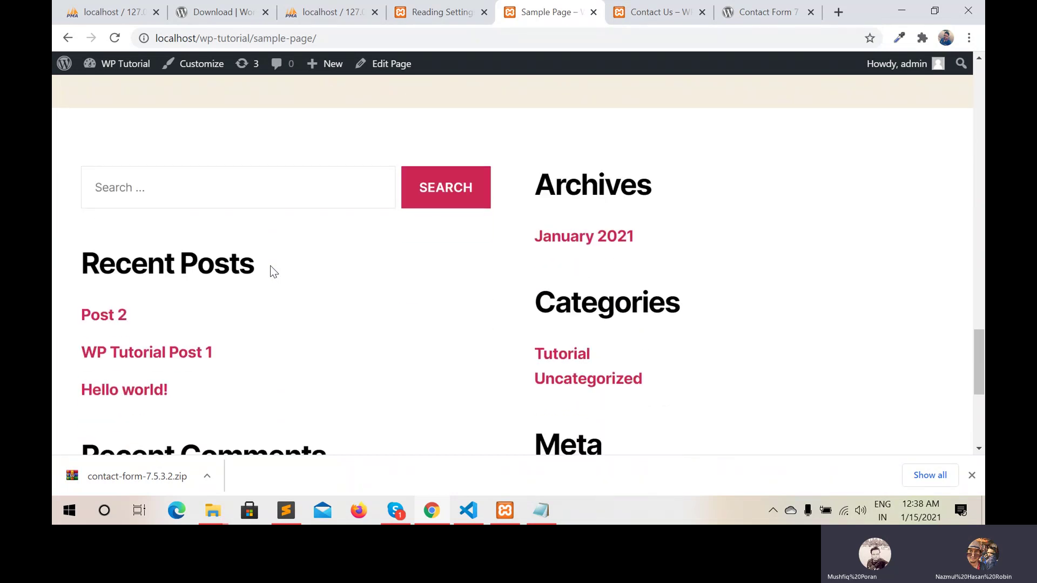
scroll(273, 271, up, 4)
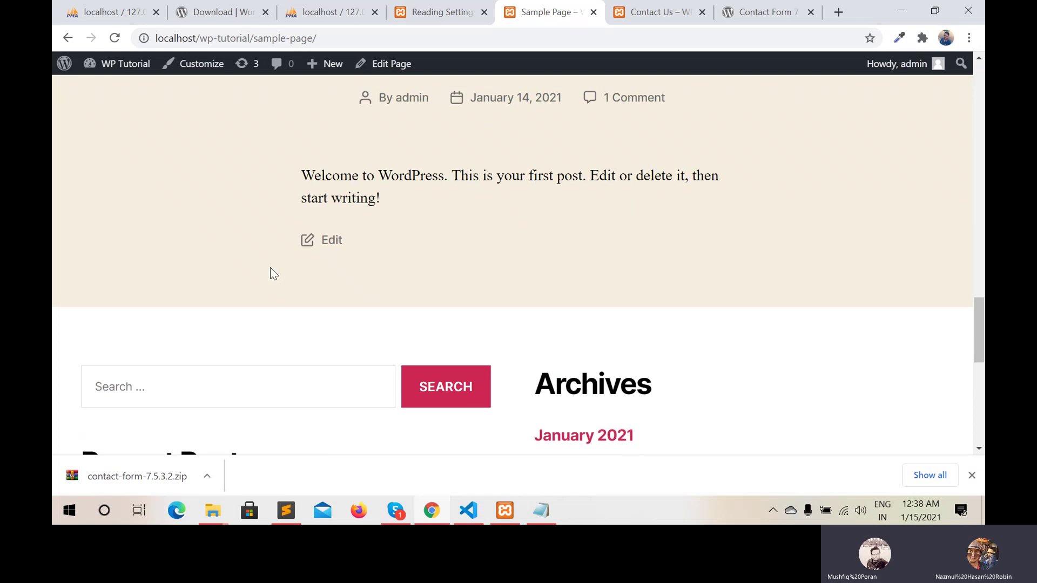
scroll(270, 268, up, 20)
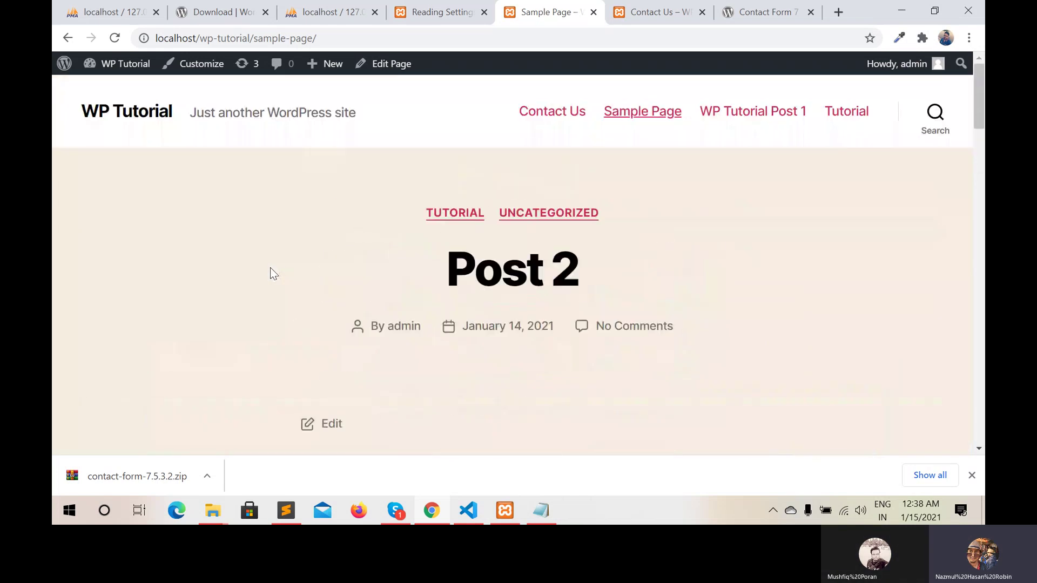